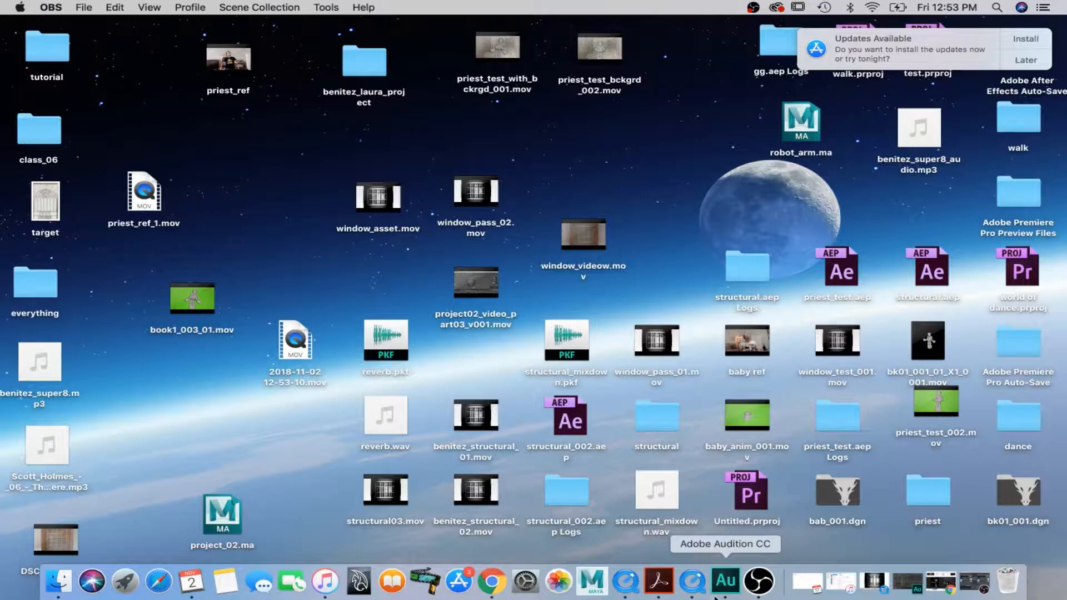
Launch Maya through a system search for "maya".
click(996, 7)
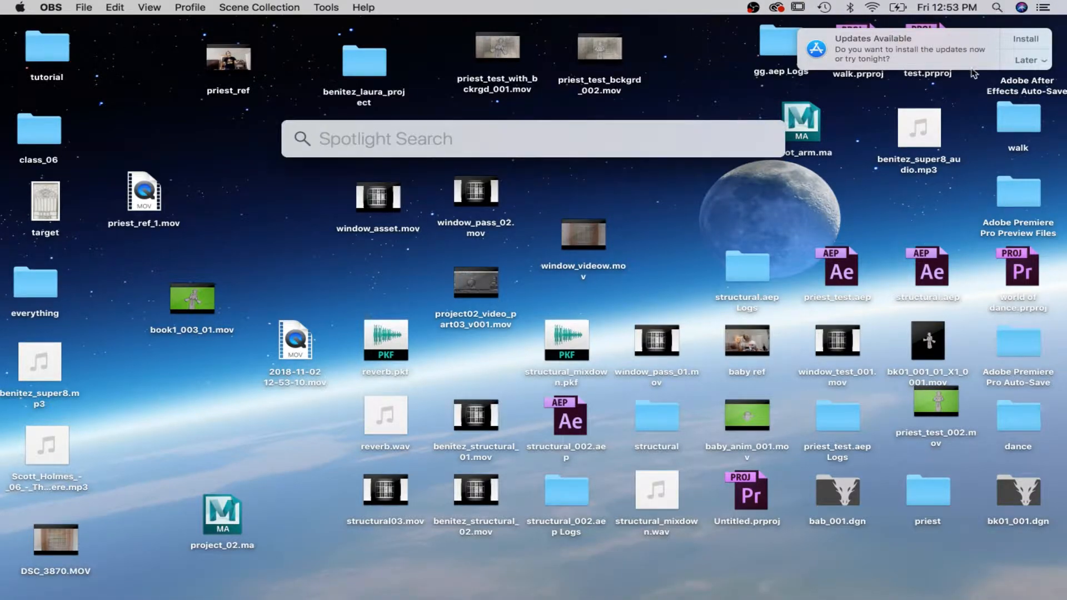
text(maya)
key(Return)
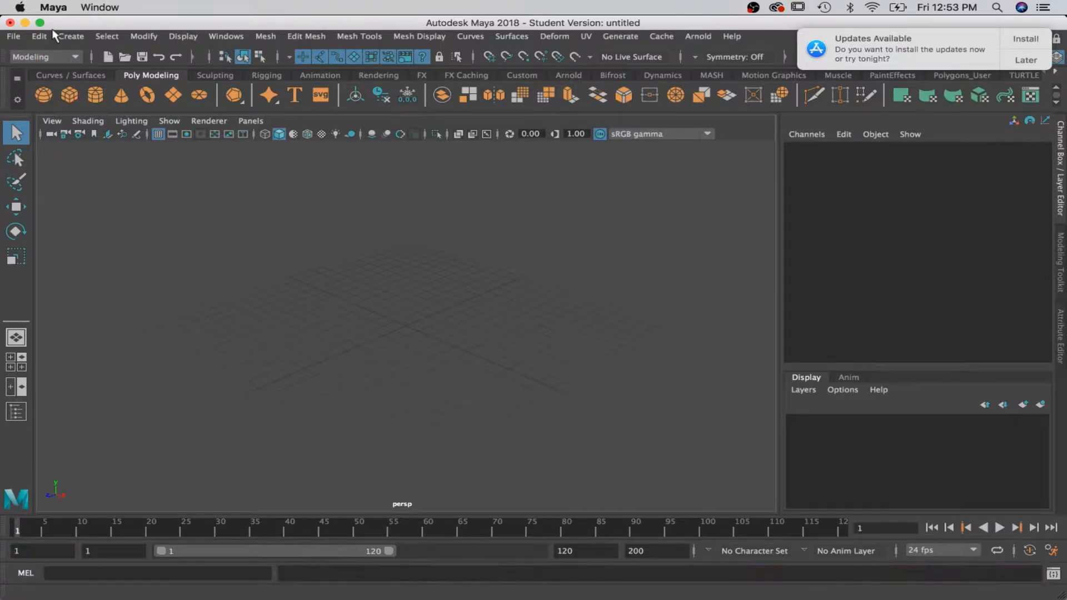
Set the current Maya project to the character's project folder on the Desktop.
click(14, 37)
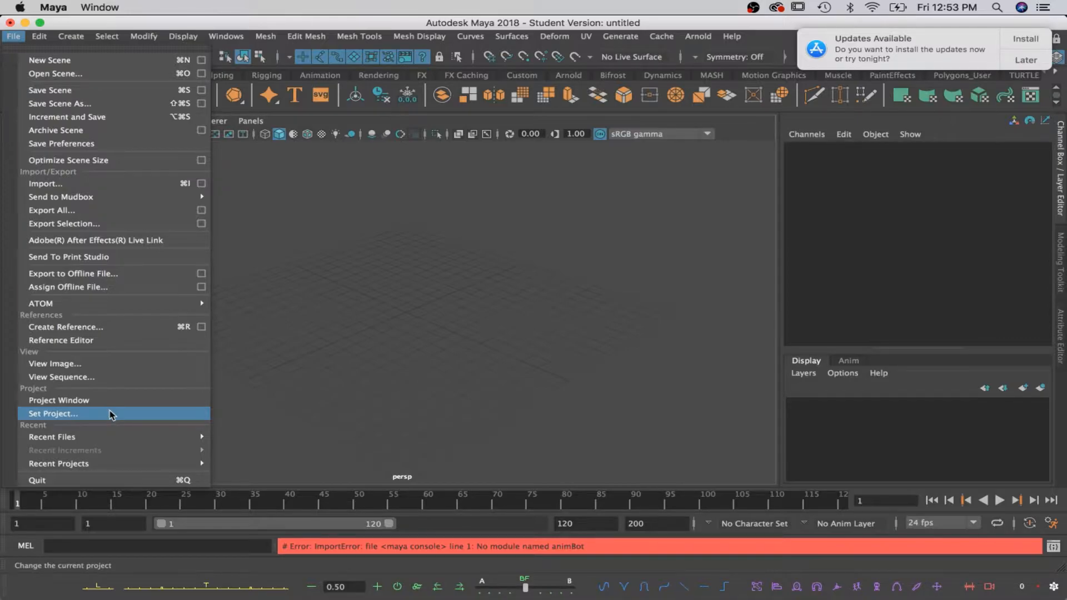
click(111, 414)
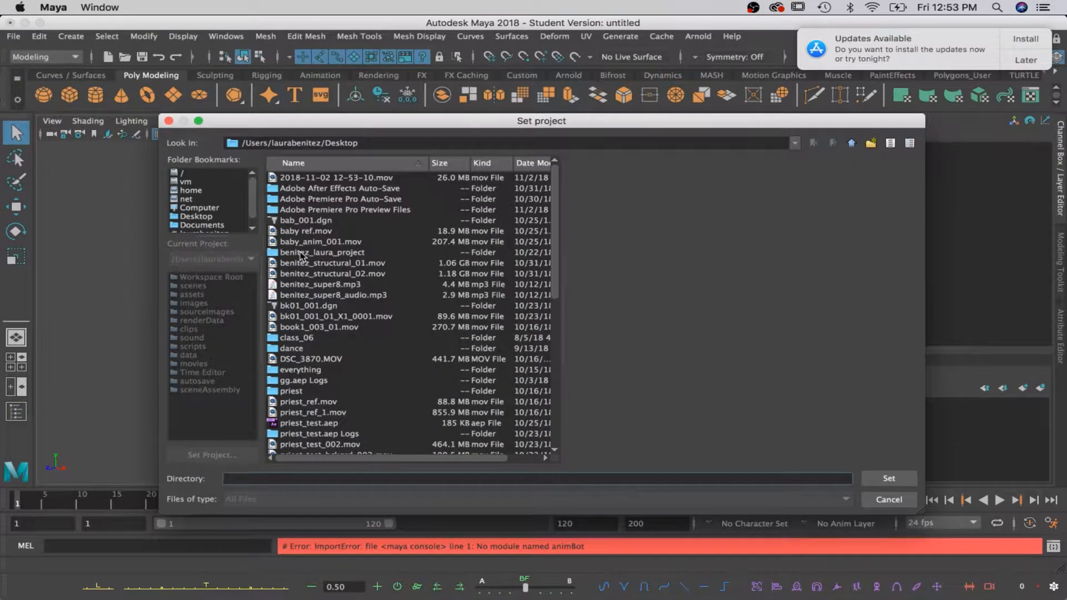
double_click(302, 254)
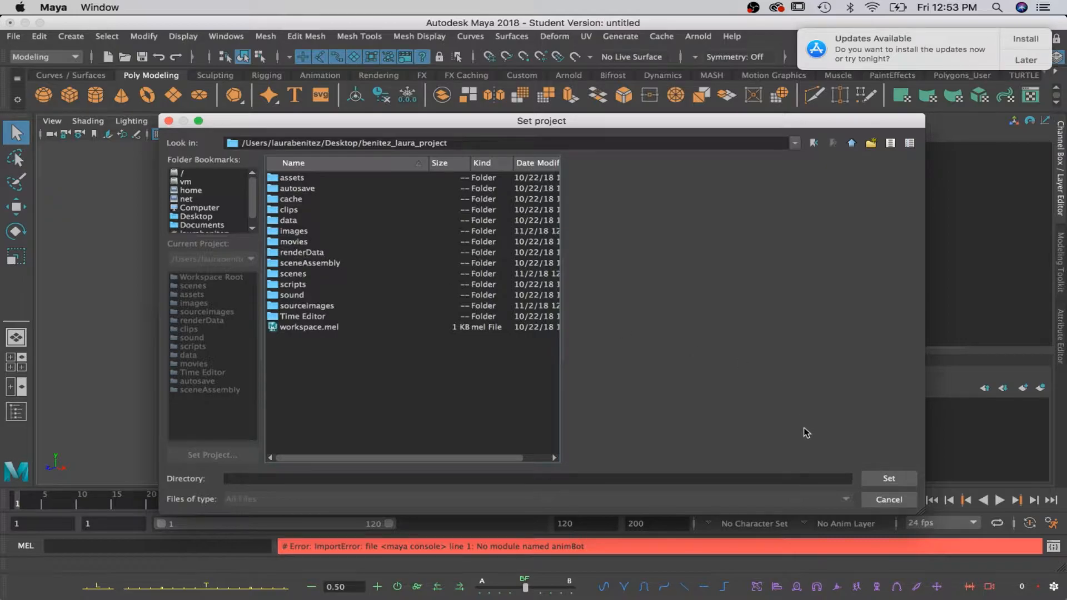
click(888, 478)
Open version 0005 of the project02 scene from the scenes folder, discarding the untitled scene.
click(13, 36)
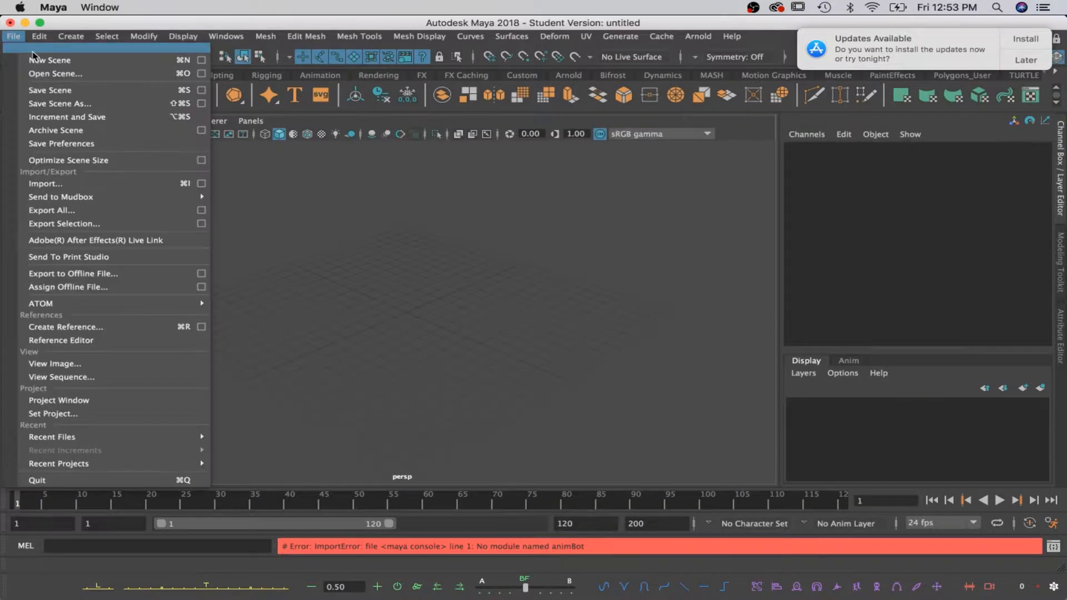
click(49, 73)
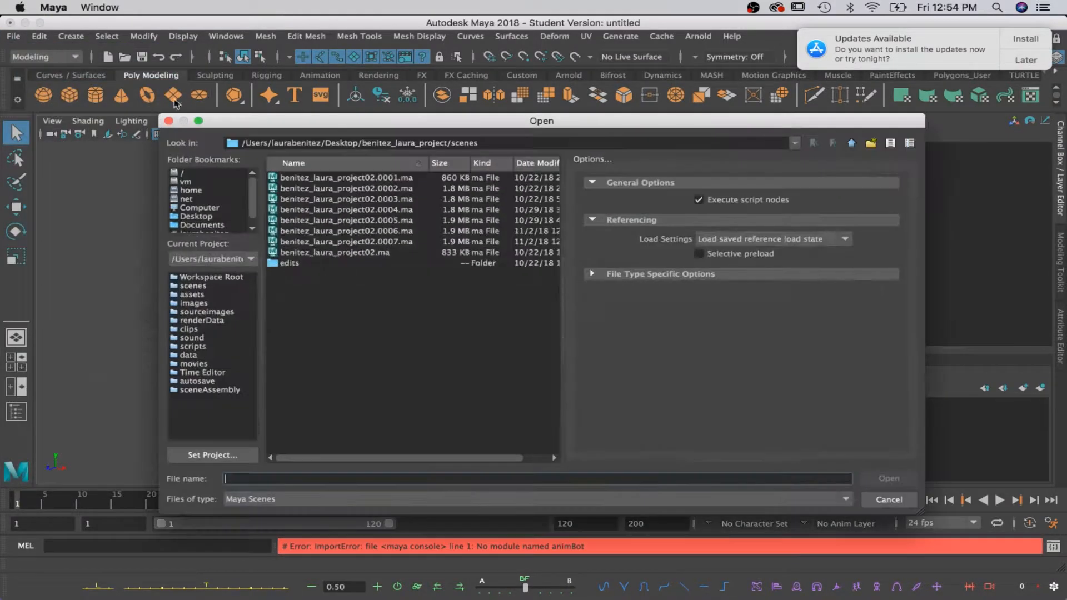
click(303, 222)
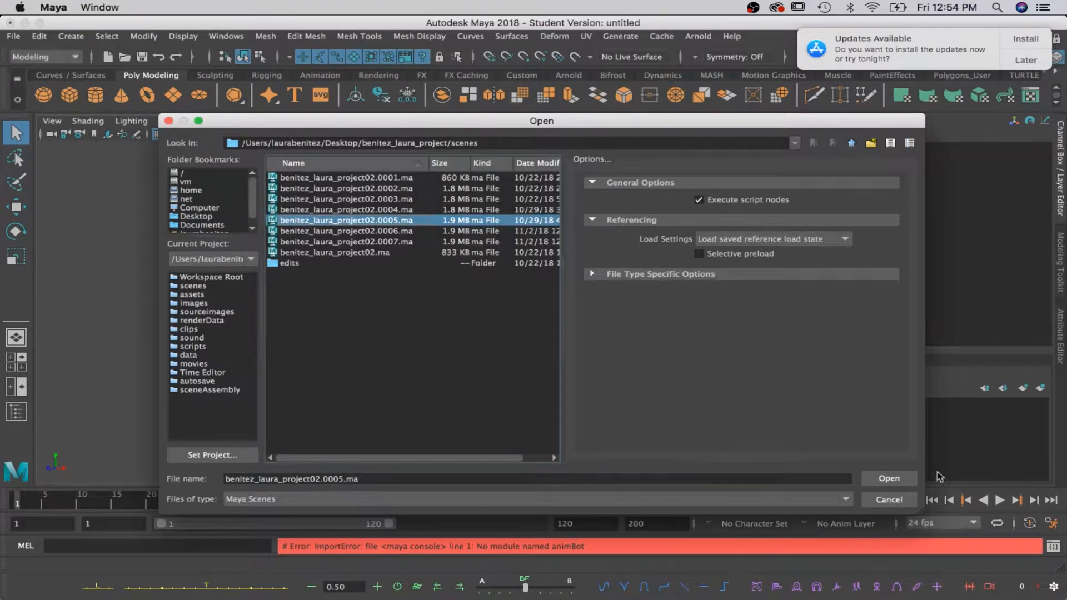
click(889, 479)
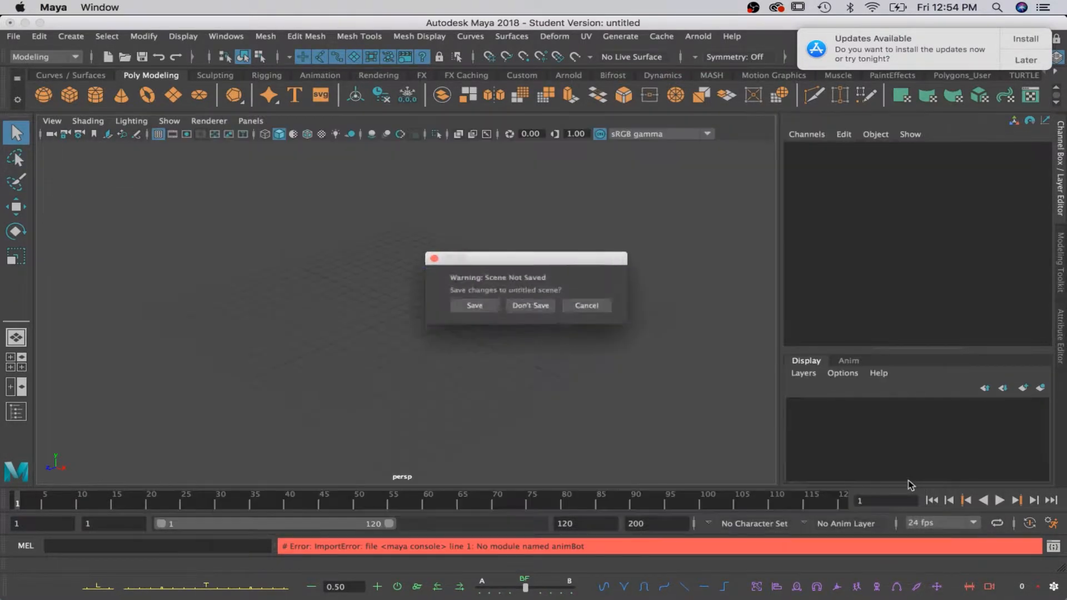
click(533, 309)
click(508, 337)
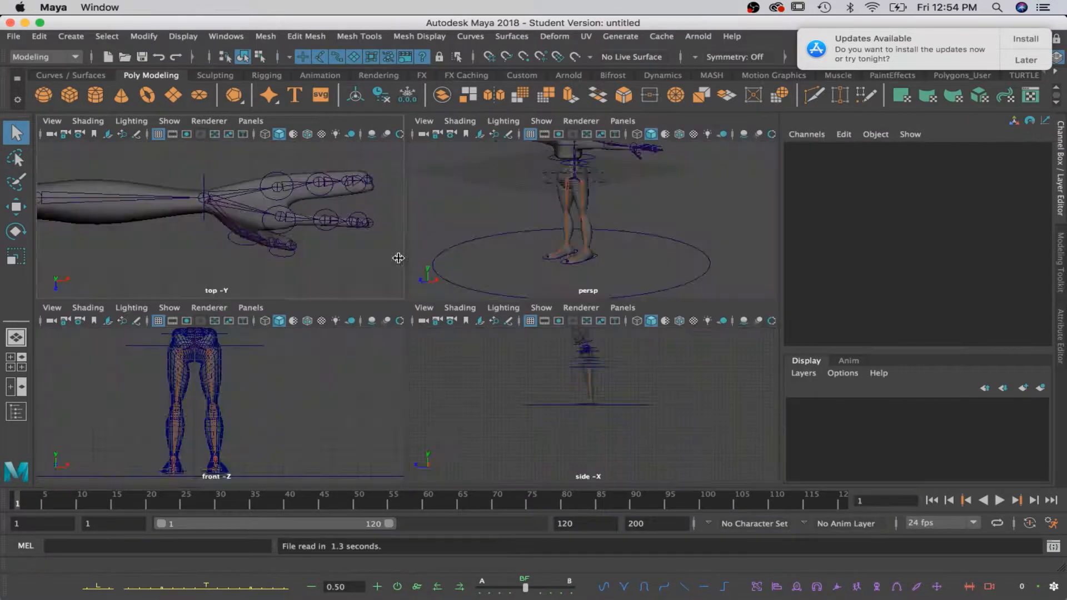
Test the rig by moving hip_ctrl down about 2.8 units in Y, and undo the move.
alt+middle_drag(525, 237, 493, 272)
alt+drag(493, 262, 531, 233)
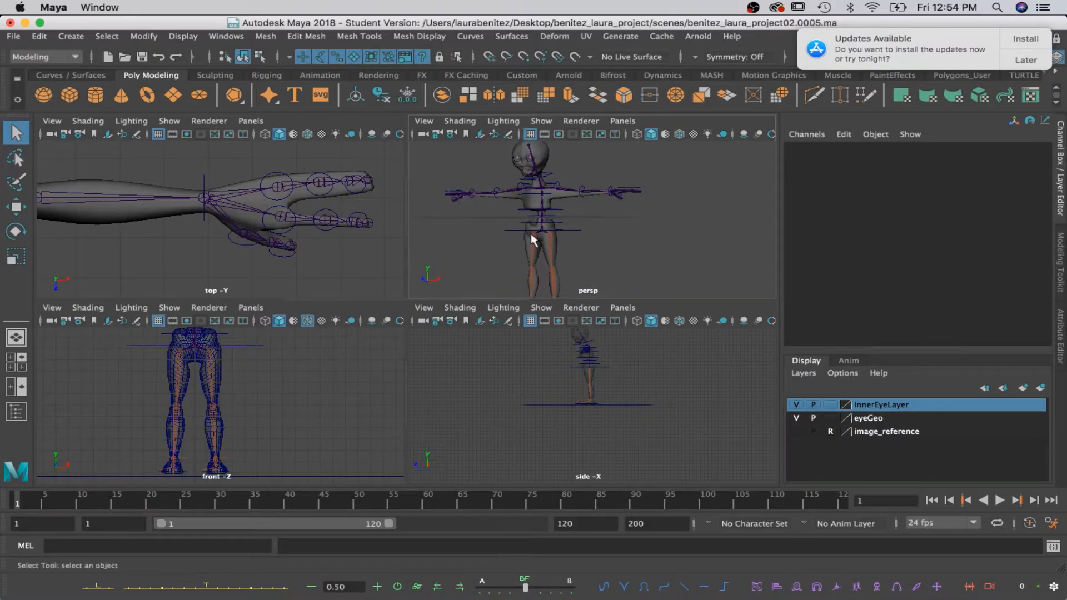
scroll(532, 233, up, 3)
click(547, 237)
key(w)
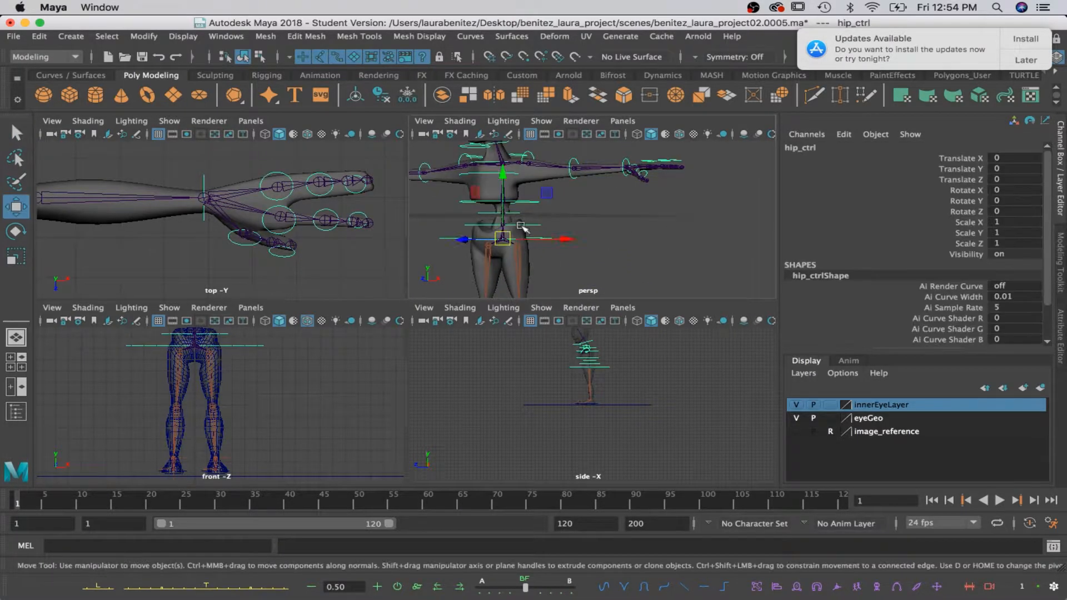
drag(504, 195, 504, 216)
key(ctrl+z)
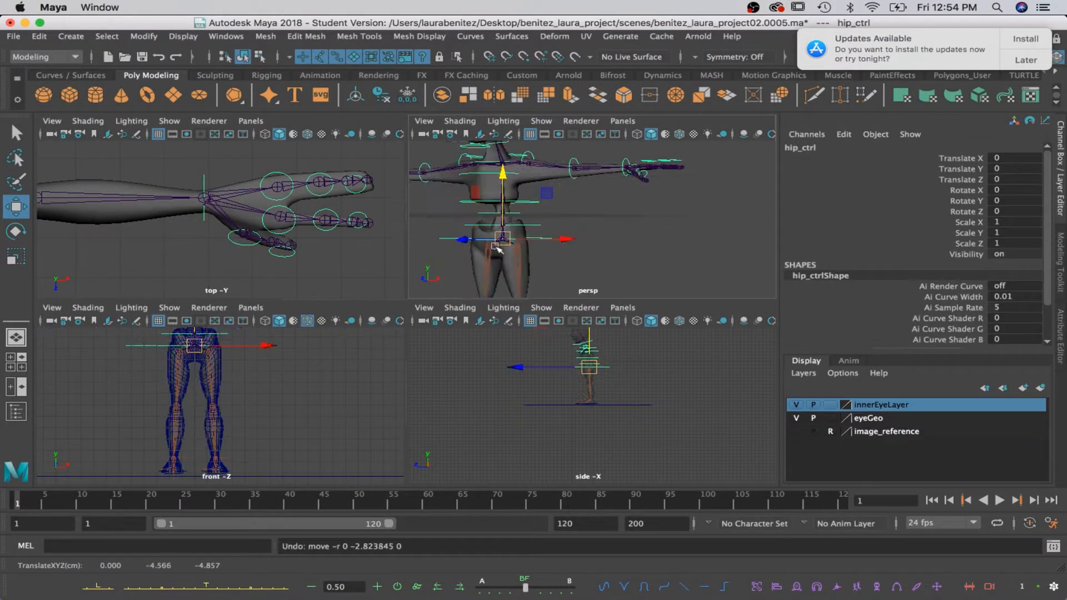
Test the bend of the two lowest spine controls by rotating each, and undo each rotation.
key(q)
click(485, 223)
key(e)
drag(479, 179, 542, 170)
key(super+z)
key(q)
click(480, 213)
key(e)
key(super+z)
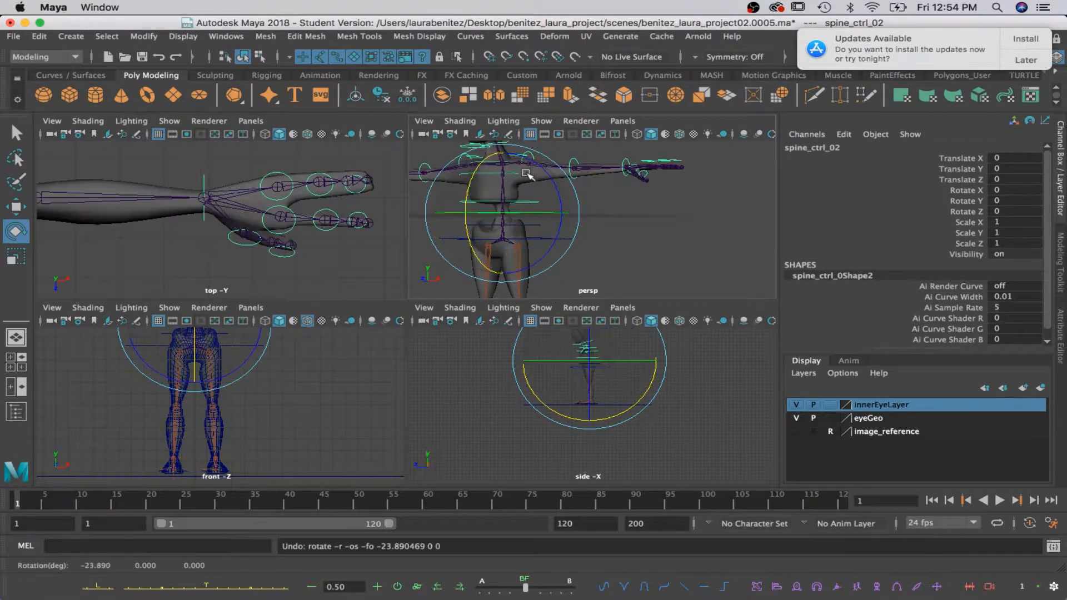
Test-rotate the middle spine controls one after another to check the torso deformation, undoing each rotation.
key(f)
alt+middle_drag(739, 207, 724, 219)
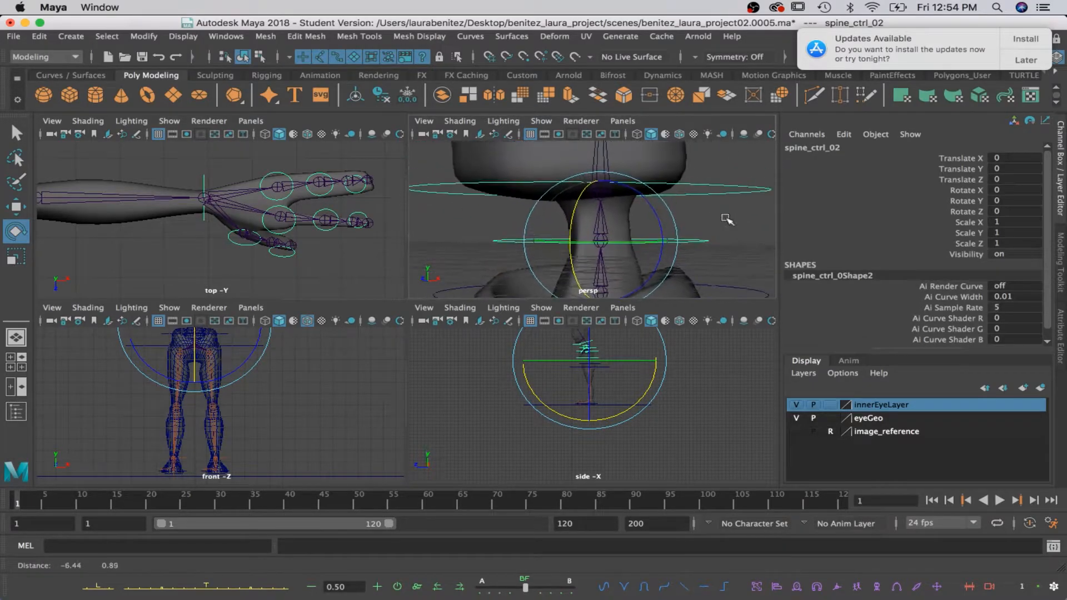
click(453, 184)
key(f)
mouse_move(567, 187)
mouse_down()
mouse_move(574, 166)
mouse_move(568, 177)
mouse_move(605, 163)
mouse_move(570, 171)
mouse_move(556, 227)
mouse_move(562, 207)
mouse_up()
key(super+z)
key(q)
click(554, 161)
click(533, 244)
key(e)
key(super+z)
Test spine_ctrl_05 by rotating it about -15 degrees in X to check the chest deformation.
key(q)
click(557, 221)
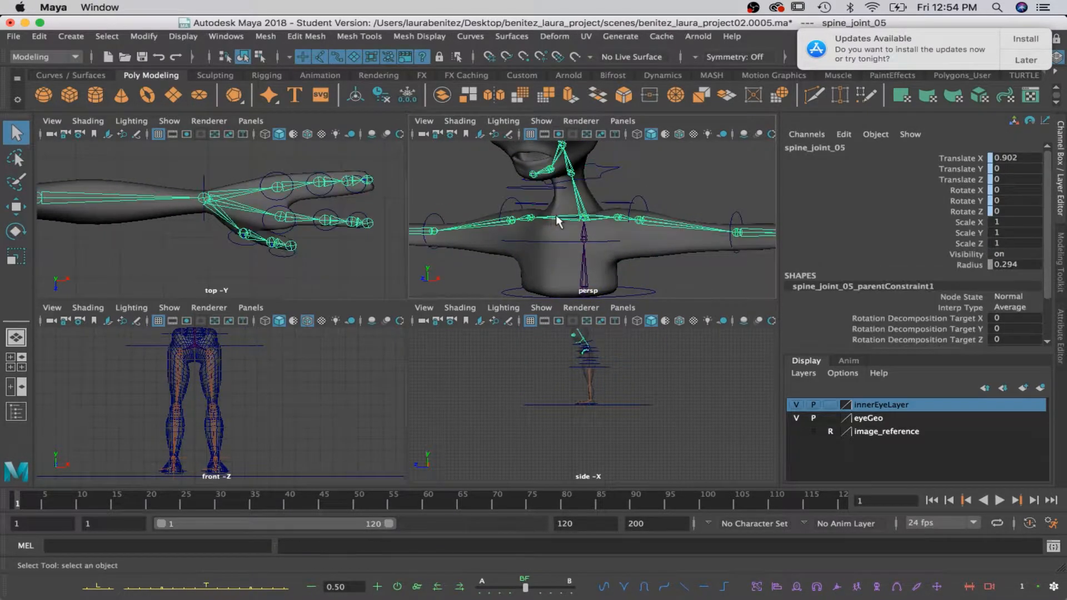
alt+drag(613, 232, 575, 198)
scroll(585, 228, up, 5)
click(581, 238)
key(f)
key(e)
key(z)
key(z)
key(z)
key(z)
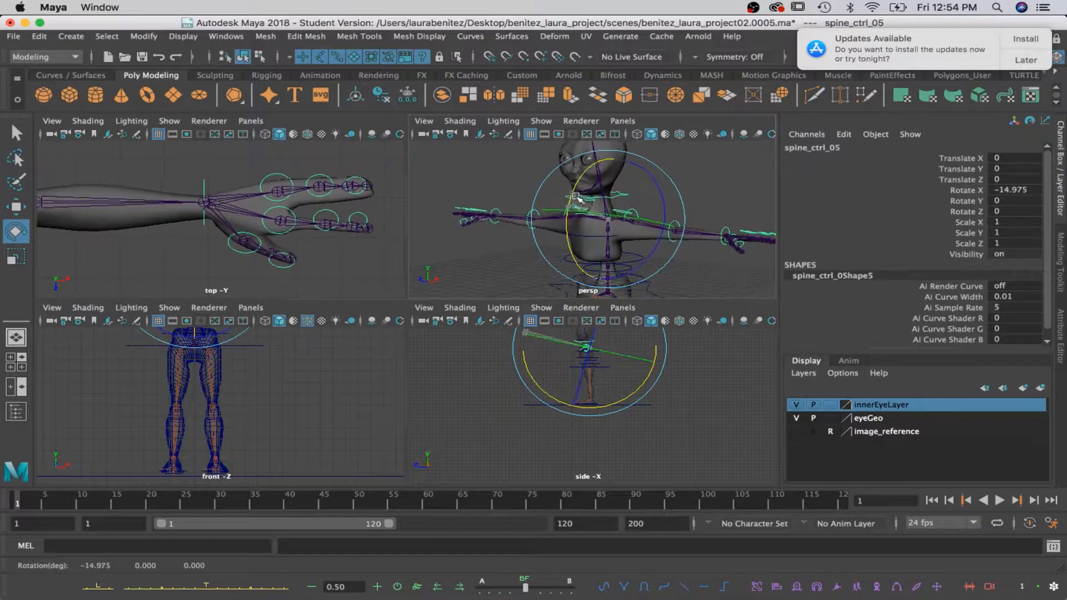
Test-rotate neck_ctrl to check how the neck deforms, and undo the rotation.
key(q)
click(616, 204)
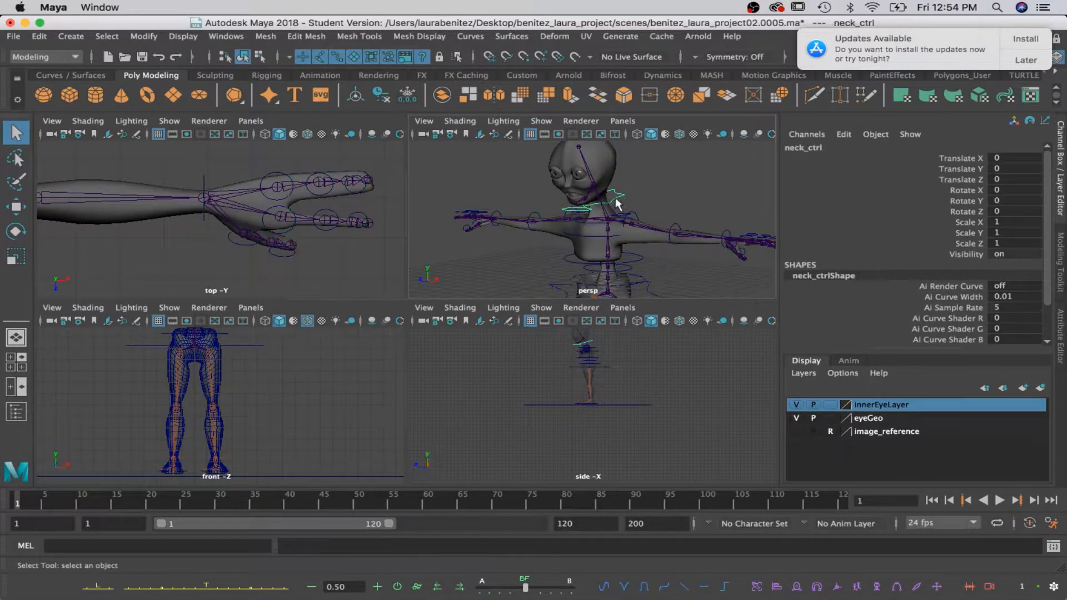
key(e)
drag(562, 195, 570, 165)
key(z)
Test-rotate head_ctrl to check how the head and neck deform, and undo the rotation.
alt+middle_drag(583, 172, 581, 202)
click(576, 182)
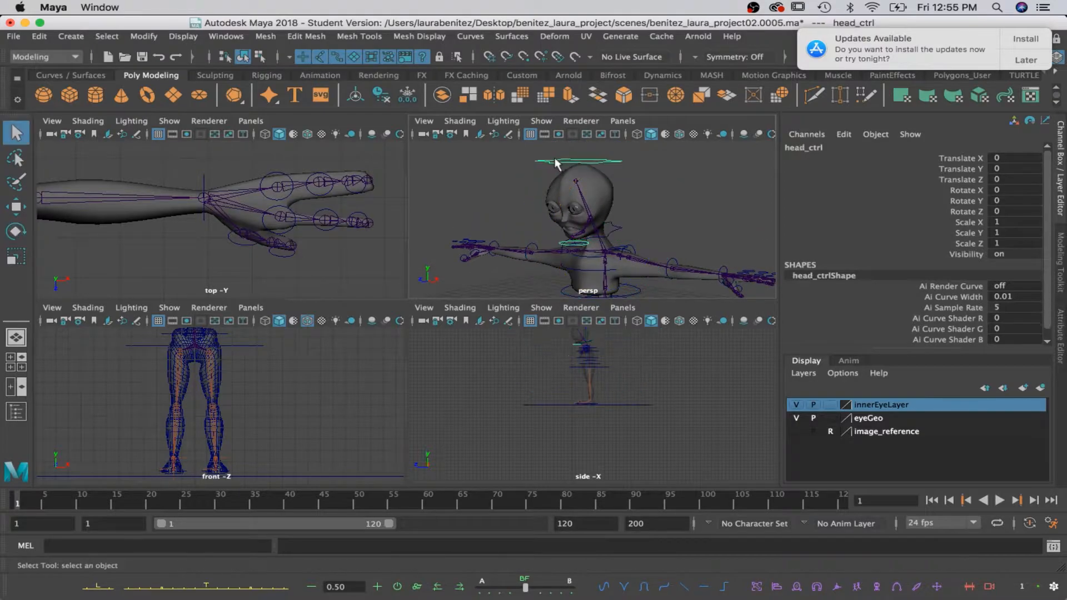
mouse_move(576, 183)
mouse_down()
mouse_move(589, 166)
mouse_move(592, 178)
mouse_up()
key(z)
alt+middle_drag(626, 239, 597, 210)
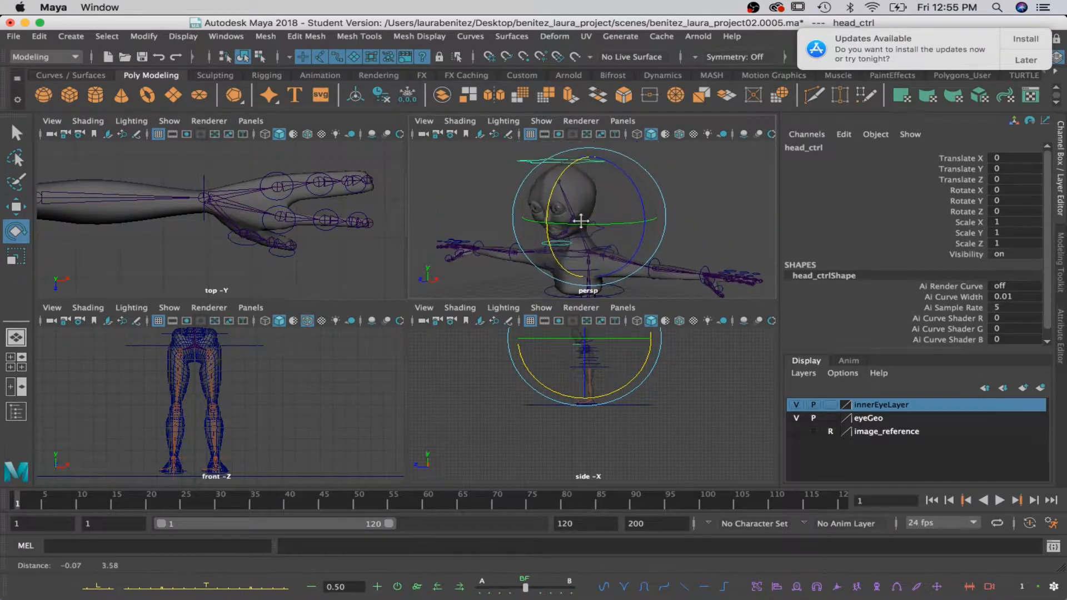
Maximize the perspective view and activate the Paint Skin Weights Tool on the character mesh.
key(q)
key(space)
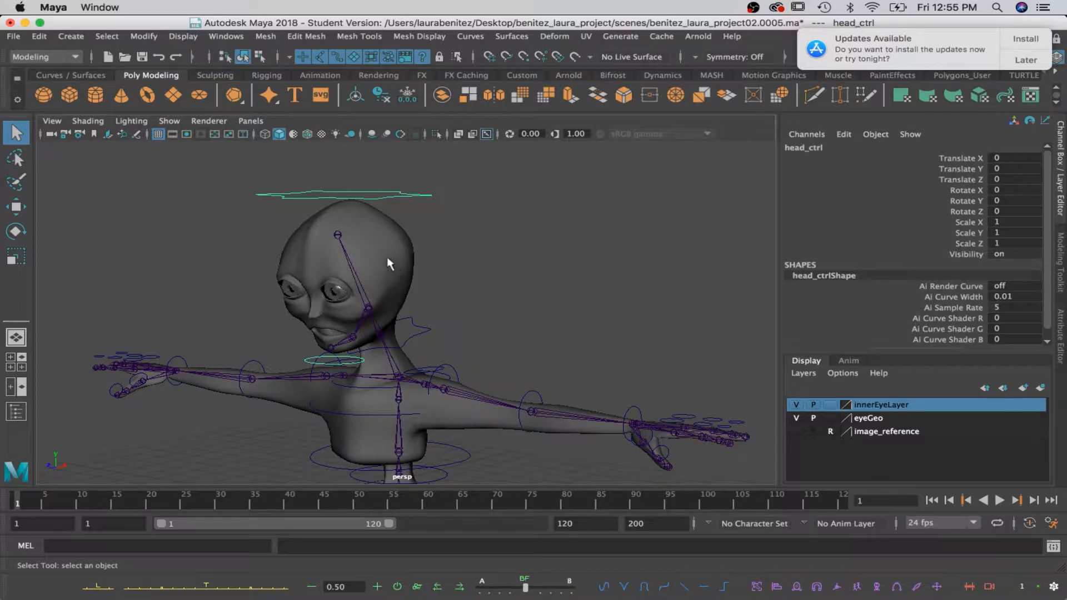
right_click(388, 259)
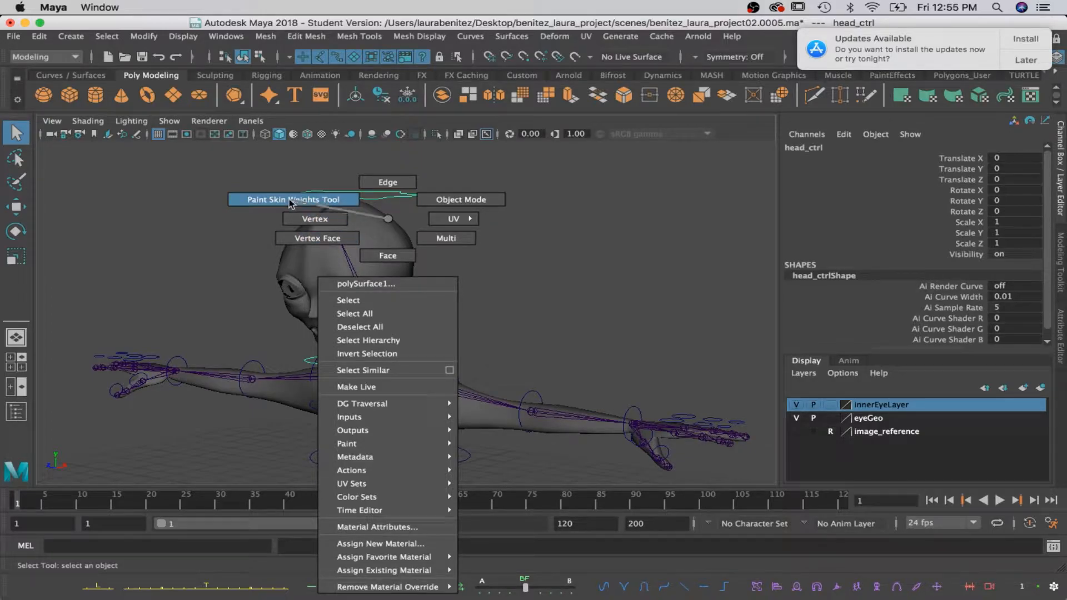
right_drag(288, 198, 289, 198)
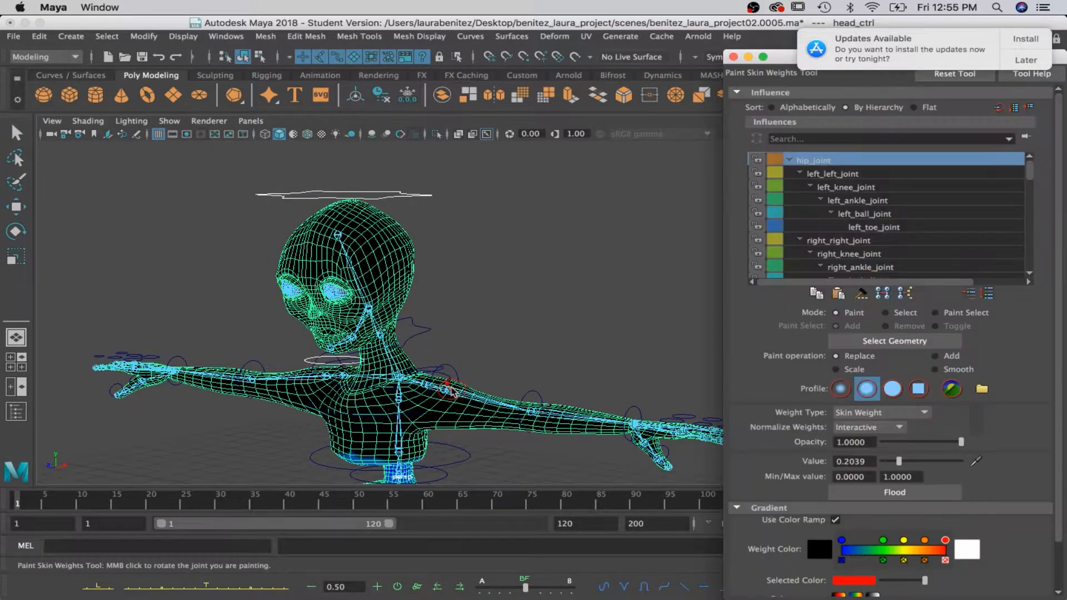
Replace neck_joint's skin weights with value 0 on the shoulders, upper chest and base of the neck.
scroll(459, 380, up, 5)
scroll(862, 216, down, 2)
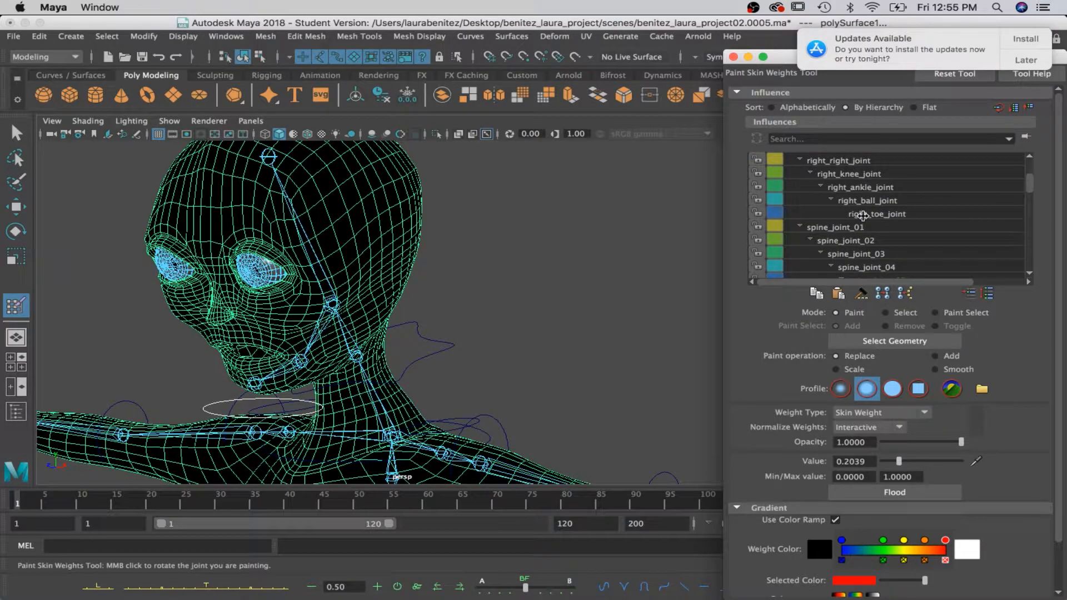
scroll(863, 216, down, 3)
scroll(905, 220, down, 4)
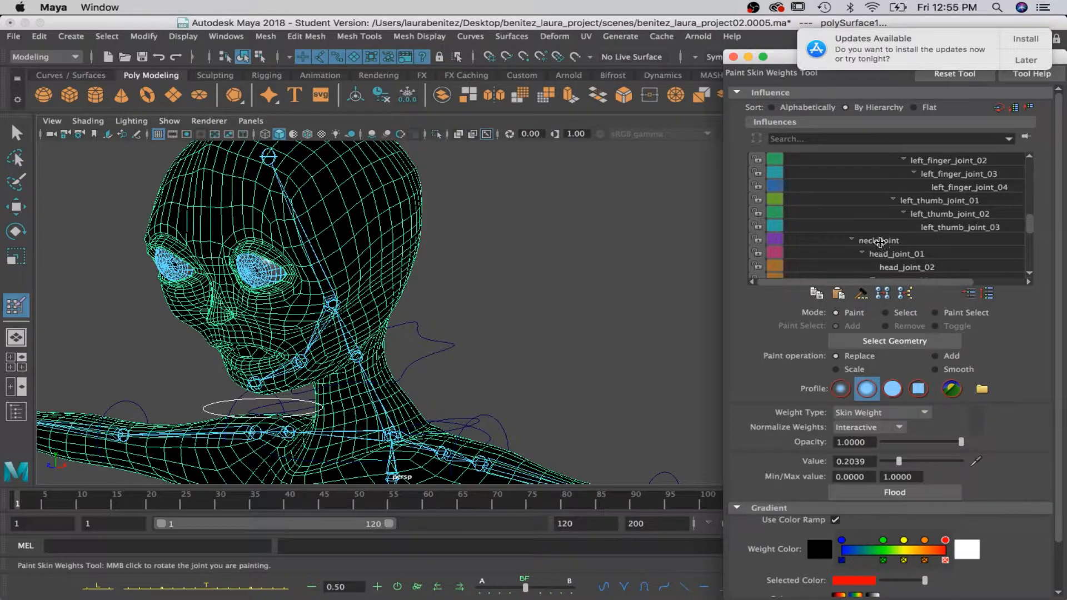
click(879, 242)
drag(905, 460, 874, 472)
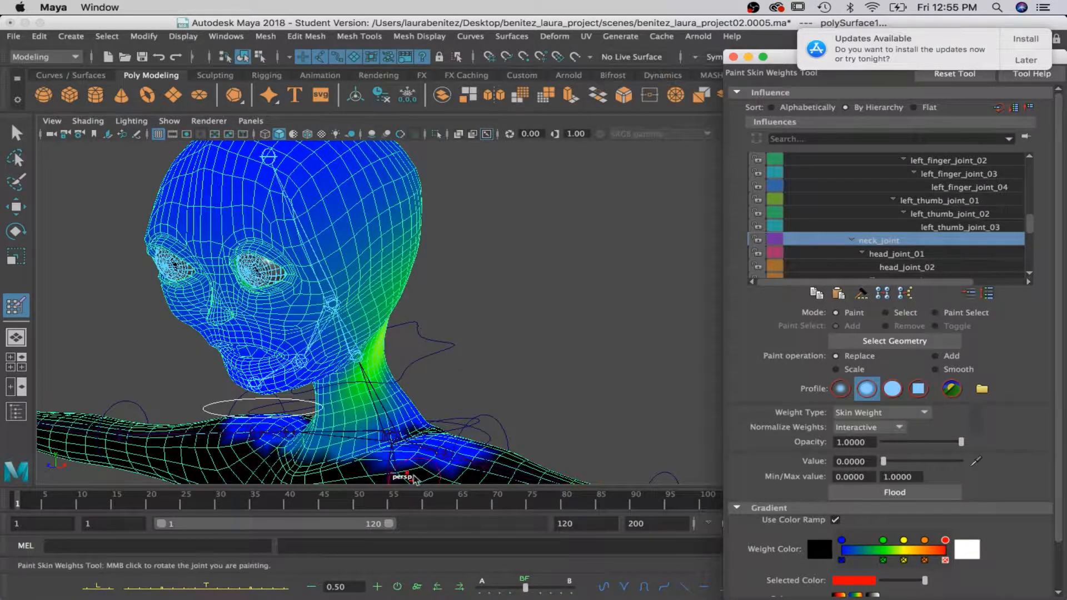
drag(421, 449, 283, 446)
mouse_move(450, 395)
alt+mouse_down()
mouse_move(422, 393)
mouse_move(328, 427)
mouse_move(414, 417)
mouse_move(325, 435)
mouse_move(471, 452)
mouse_move(536, 439)
alt+mouse_up()
alt+middle_drag(439, 459, 486, 421)
mouse_move(389, 424)
alt+mouse_down()
mouse_move(447, 420)
mouse_move(374, 402)
mouse_move(442, 383)
mouse_move(374, 381)
alt+mouse_up()
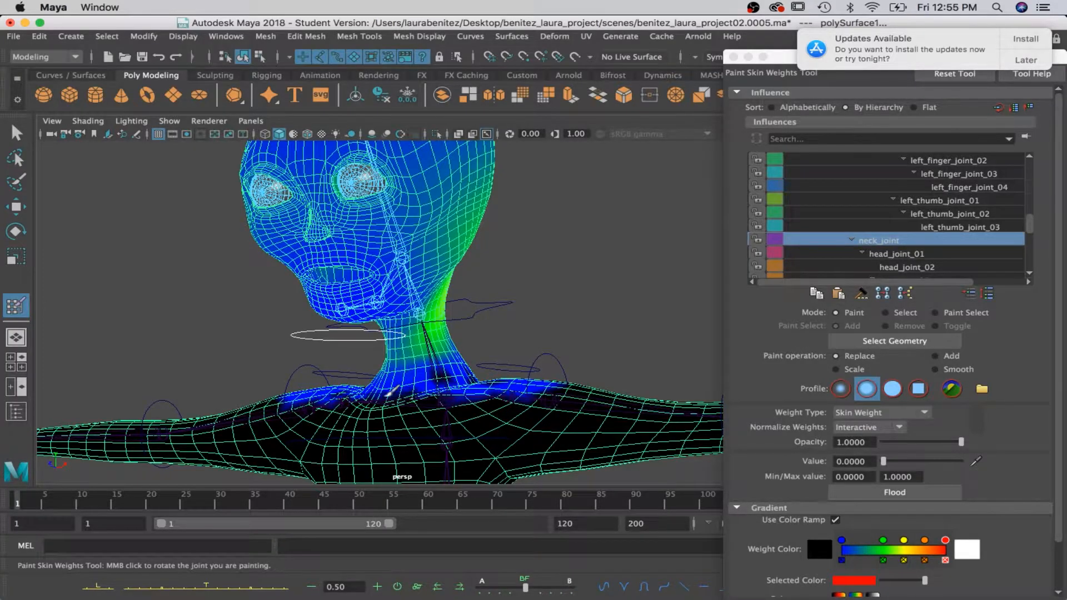
Paint head_joint_01's skin weights to 0 around the lower neck.
click(882, 256)
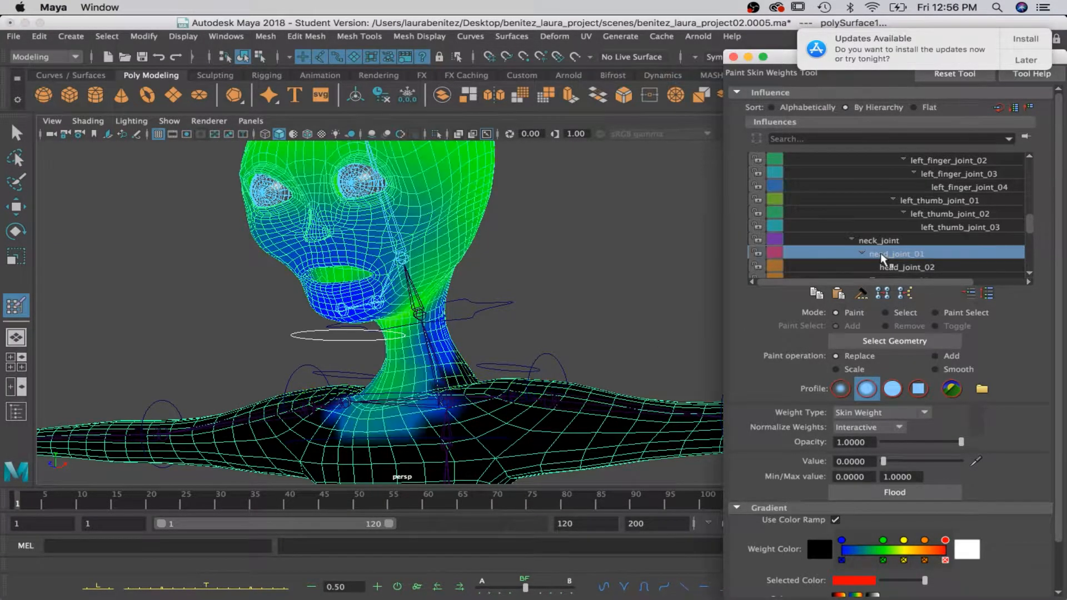
mouse_move(464, 381)
alt+mouse_down()
mouse_move(516, 394)
mouse_move(426, 404)
mouse_move(445, 393)
mouse_move(392, 381)
alt+mouse_up()
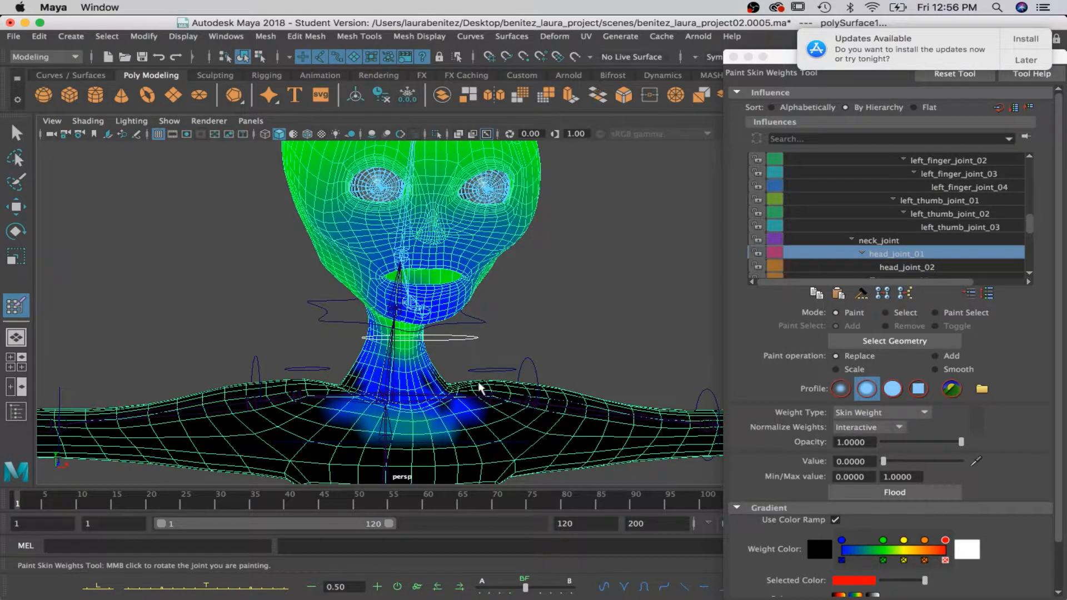
mouse_move(336, 375)
alt+mouse_down()
mouse_move(509, 393)
mouse_move(469, 400)
mouse_move(278, 371)
mouse_move(334, 388)
alt+mouse_up()
alt+drag(464, 393, 500, 333)
Inspect head_joint_02's weights, and paint jaw_joint_01's weights to 0 on the neck and upper chest.
click(884, 268)
alt+drag(581, 338, 711, 350)
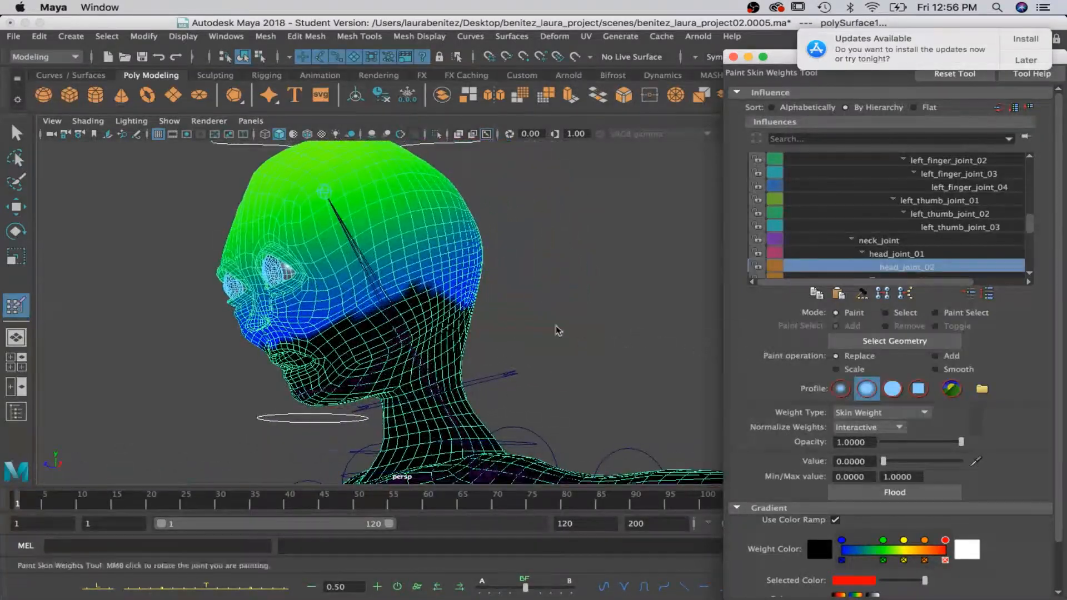
scroll(935, 257, down, 2)
click(935, 257)
mouse_move(473, 361)
alt+mouse_down()
mouse_move(512, 369)
mouse_move(479, 361)
mouse_move(422, 389)
mouse_move(407, 339)
alt+mouse_up()
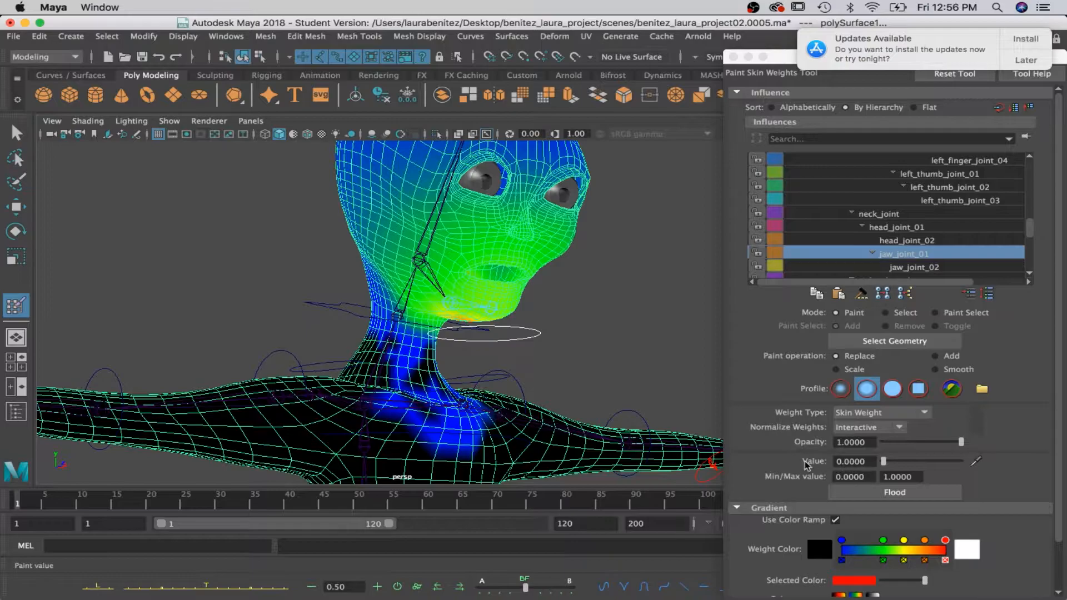
alt+drag(532, 405, 430, 411)
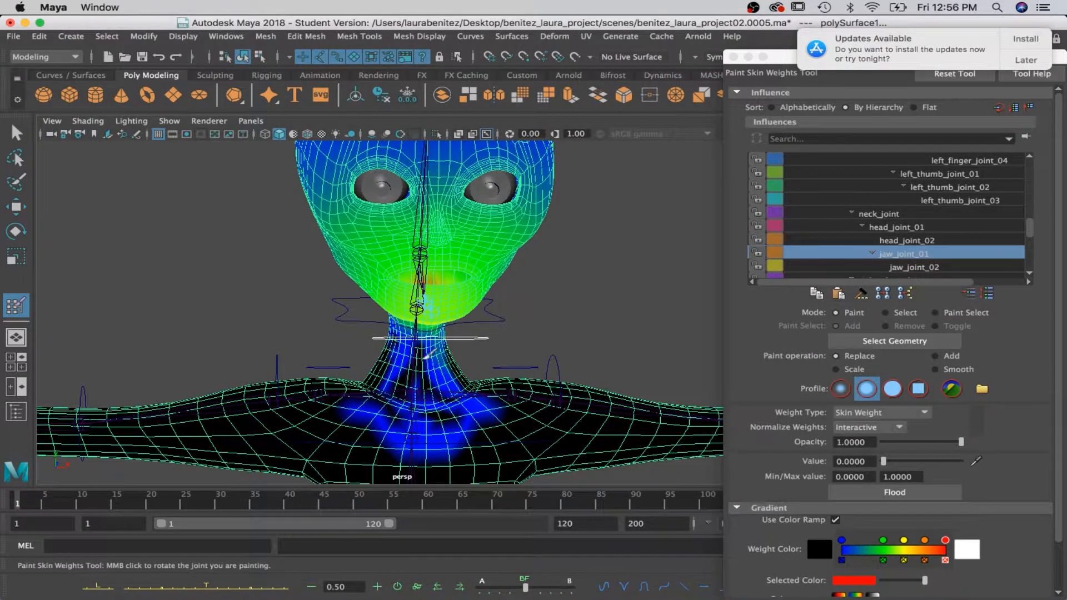
alt+drag(425, 351, 533, 364)
Replace jaw_joint_01's skin weights with 0 across the nose, cheeks and area around the eyes.
mouse_move(402, 272)
mouse_down()
mouse_move(408, 284)
mouse_move(405, 194)
mouse_move(382, 181)
mouse_move(392, 151)
mouse_move(489, 162)
mouse_move(472, 217)
mouse_move(405, 203)
mouse_move(438, 267)
mouse_move(509, 212)
mouse_move(502, 230)
mouse_move(475, 239)
mouse_up()
mouse_move(571, 238)
alt+mouse_down()
mouse_move(389, 220)
mouse_move(314, 173)
alt+mouse_up()
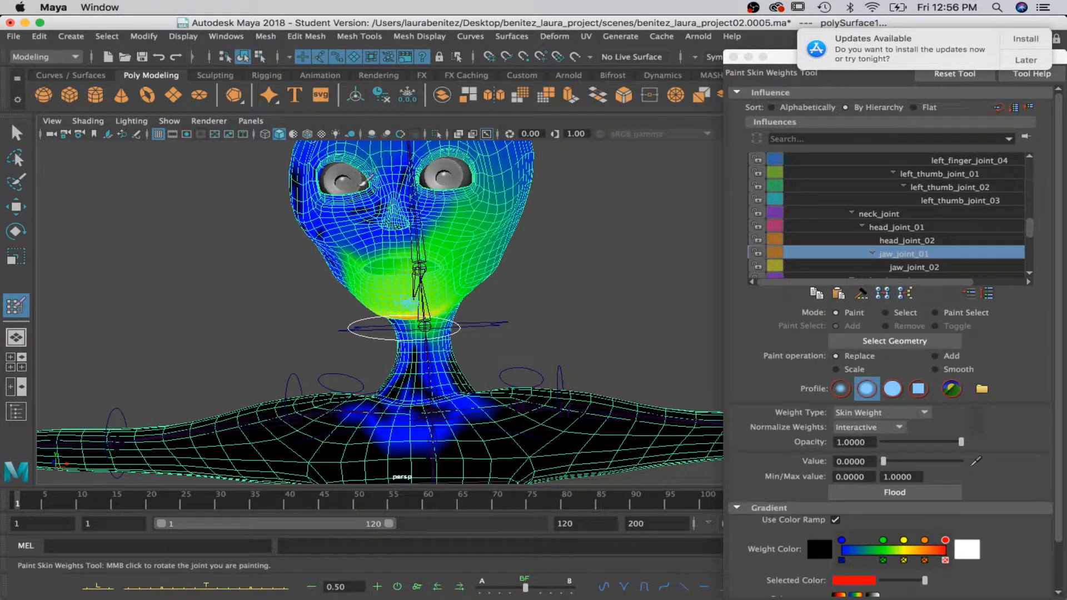
mouse_move(498, 181)
mouse_down()
mouse_move(485, 179)
mouse_move(476, 206)
mouse_move(525, 183)
mouse_move(506, 207)
mouse_move(437, 236)
mouse_move(456, 233)
mouse_move(486, 253)
mouse_move(509, 223)
mouse_move(418, 255)
mouse_move(422, 327)
mouse_move(472, 166)
mouse_move(458, 144)
mouse_up()
alt+middle_drag(453, 209, 491, 295)
mouse_move(390, 239)
mouse_down()
mouse_move(355, 214)
mouse_move(357, 242)
mouse_up()
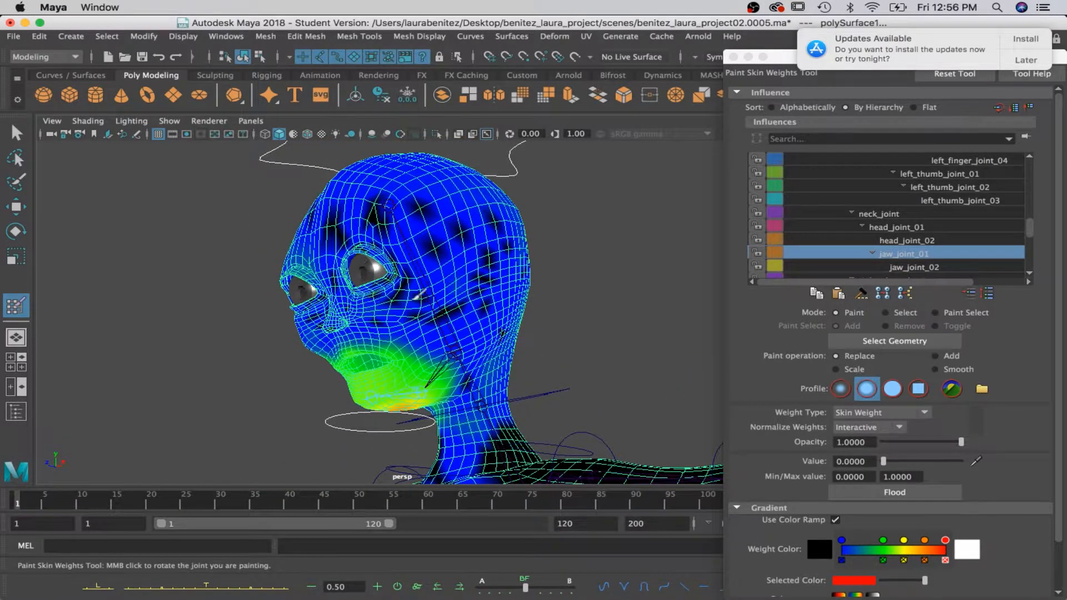
mouse_move(328, 319)
alt+mouse_down()
mouse_move(461, 317)
mouse_move(461, 343)
mouse_move(391, 384)
alt+mouse_up()
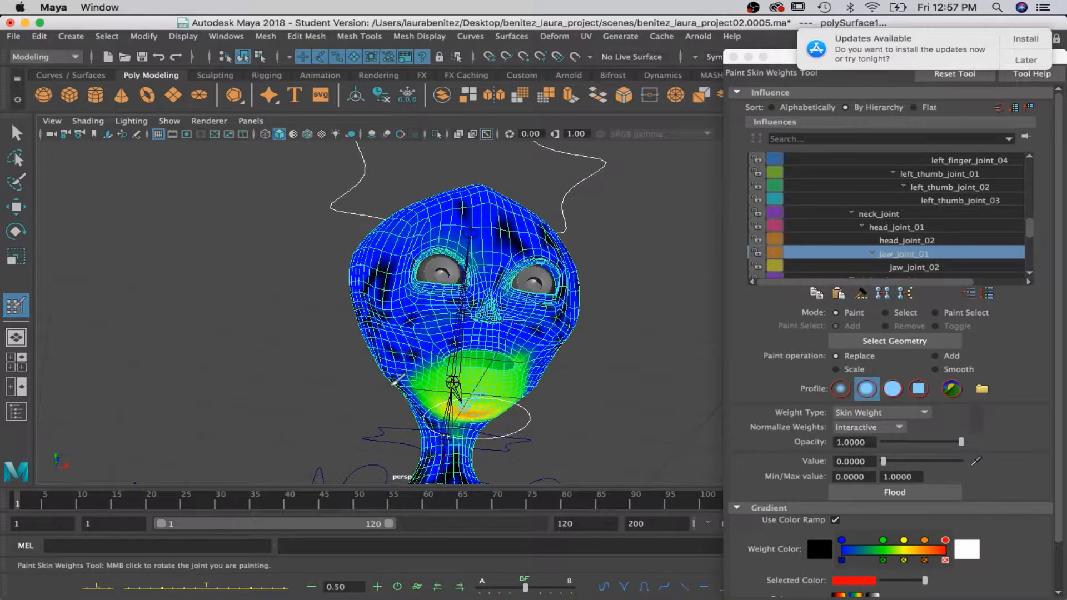
Paint jaw_joint_01's weights to 0 on both sides of the head and the cheeks below the eyes.
drag(418, 300, 398, 291)
alt+drag(395, 236, 503, 245)
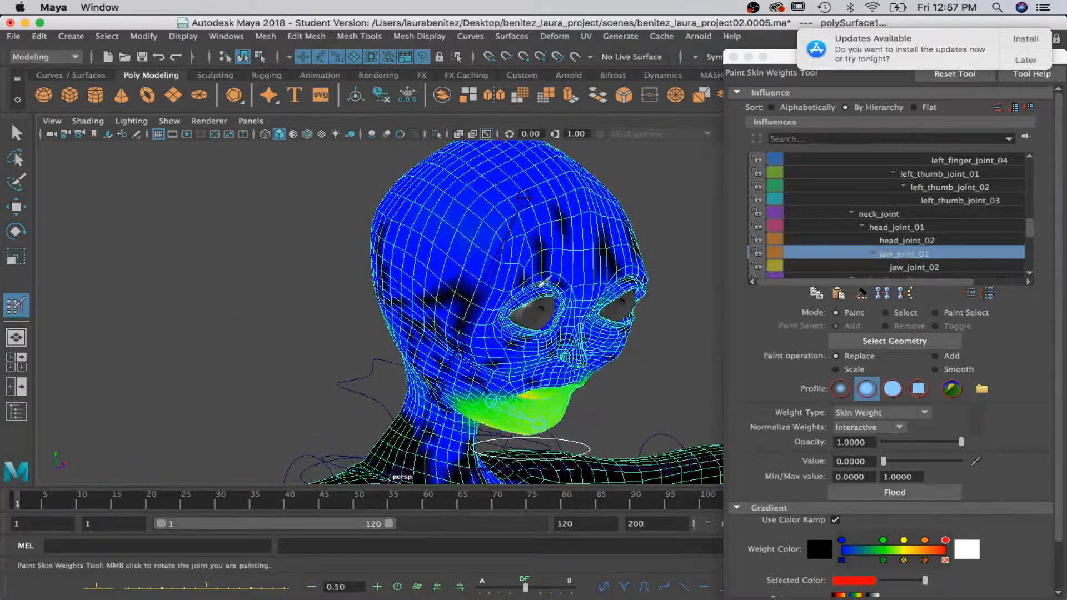
alt+drag(614, 336, 461, 302)
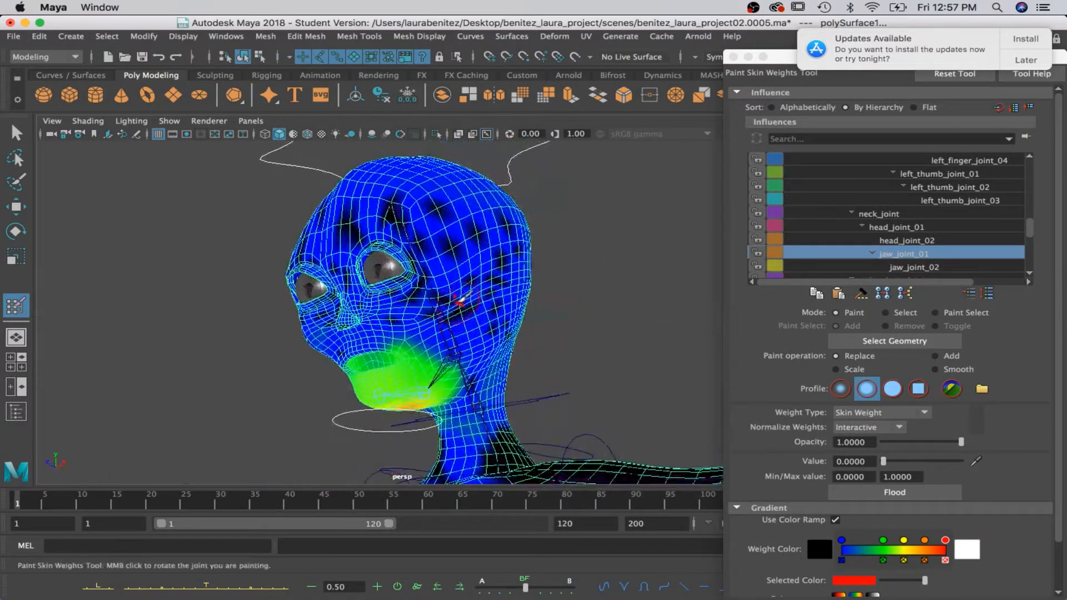
mouse_move(544, 262)
alt+mouse_down()
mouse_move(503, 298)
mouse_move(559, 290)
alt+mouse_up()
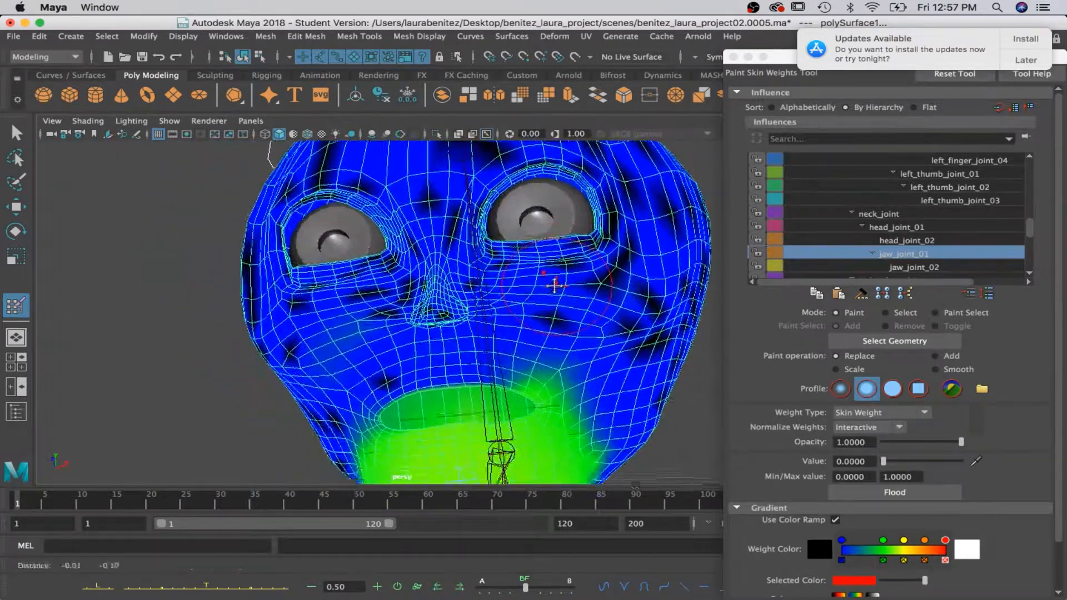
alt+middle_drag(560, 290, 535, 233)
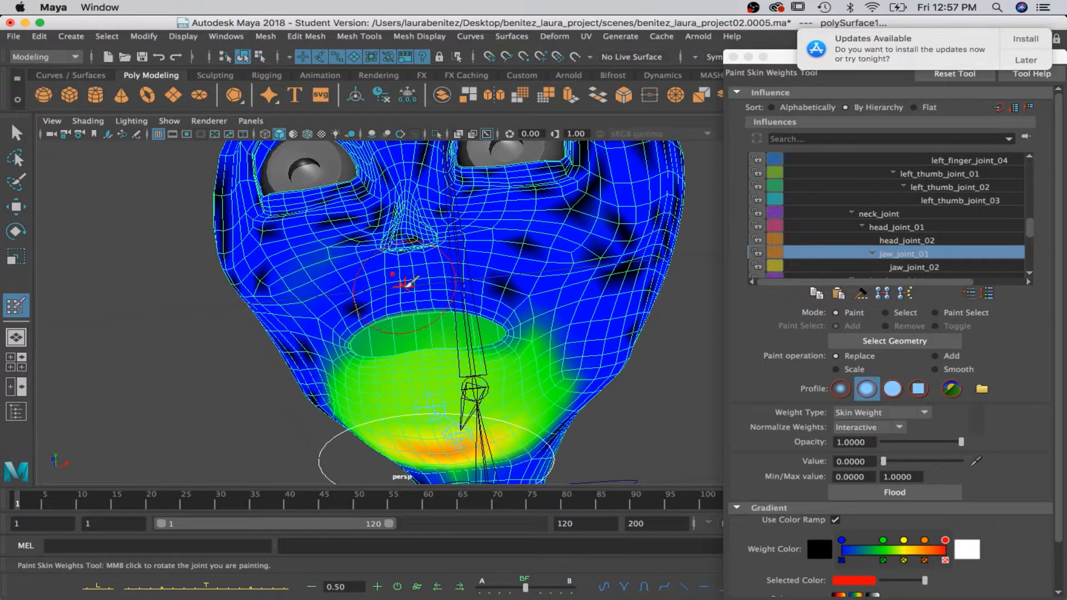
Paint jaw_joint_01's weights to 0 along the upper lip, undoing the accidental edge-loop selection.
scroll(408, 282, up, 3)
mouse_move(403, 314)
mouse_down()
mouse_move(344, 330)
mouse_move(467, 317)
mouse_move(547, 323)
mouse_up()
mouse_move(451, 319)
mouse_down()
mouse_move(310, 352)
mouse_move(334, 328)
mouse_move(556, 301)
mouse_move(504, 304)
mouse_up()
scroll(502, 288, up, 10)
scroll(502, 288, down, 10)
alt+drag(439, 278, 483, 281)
alt+middle_drag(483, 281, 481, 212)
right_drag(487, 249, 509, 295)
key(z)
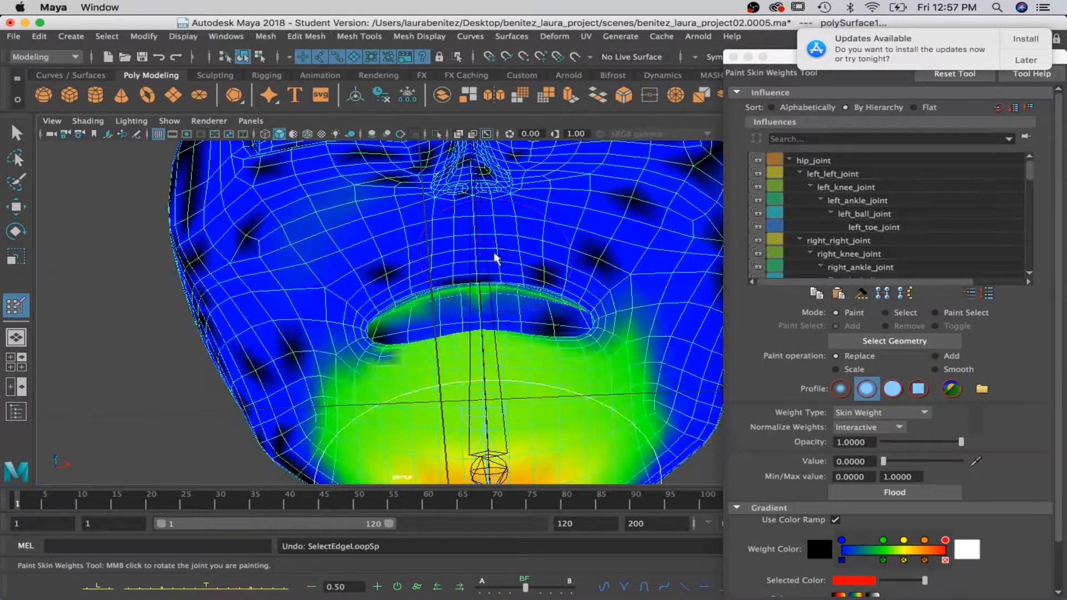
Remove jaw_joint_01's influence from the inner upper lip and the corners of the mouth with value 0.
alt+right_drag(528, 293, 567, 357)
alt+middle_drag(563, 301, 556, 310)
alt+drag(556, 310, 505, 250)
mouse_move(407, 200)
mouse_down()
mouse_move(360, 194)
mouse_move(222, 233)
mouse_move(153, 281)
mouse_up()
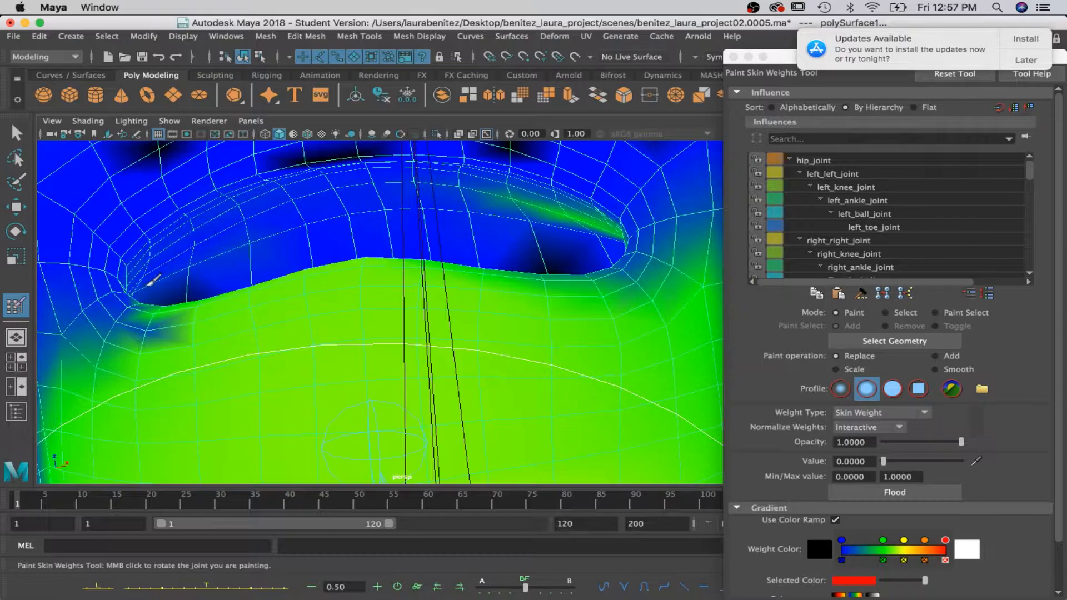
mouse_move(504, 199)
mouse_down()
mouse_move(595, 209)
mouse_move(564, 219)
mouse_up()
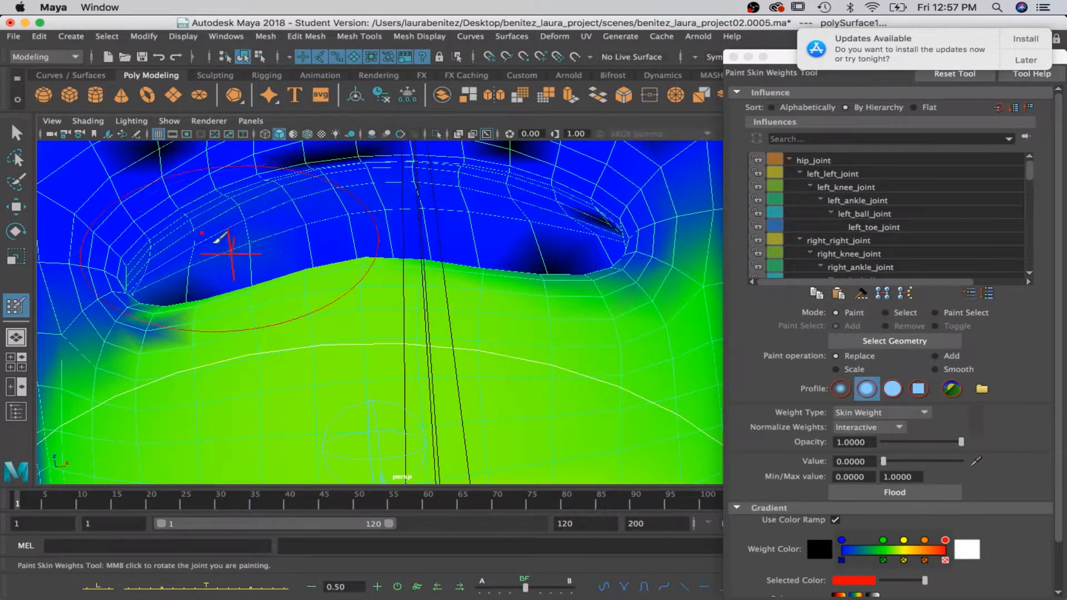
mouse_move(293, 192)
mouse_down()
mouse_move(317, 169)
mouse_move(409, 167)
mouse_move(239, 172)
mouse_move(231, 200)
mouse_move(147, 226)
mouse_move(659, 162)
mouse_up()
Go over the face, sides and top of the head for remaining jaw_joint_01 influence and replace it with 0.
scroll(659, 161, down, 10)
alt+drag(550, 218, 549, 225)
mouse_move(550, 225)
alt+middle_down()
mouse_move(564, 340)
mouse_move(548, 327)
mouse_move(553, 137)
alt+middle_up()
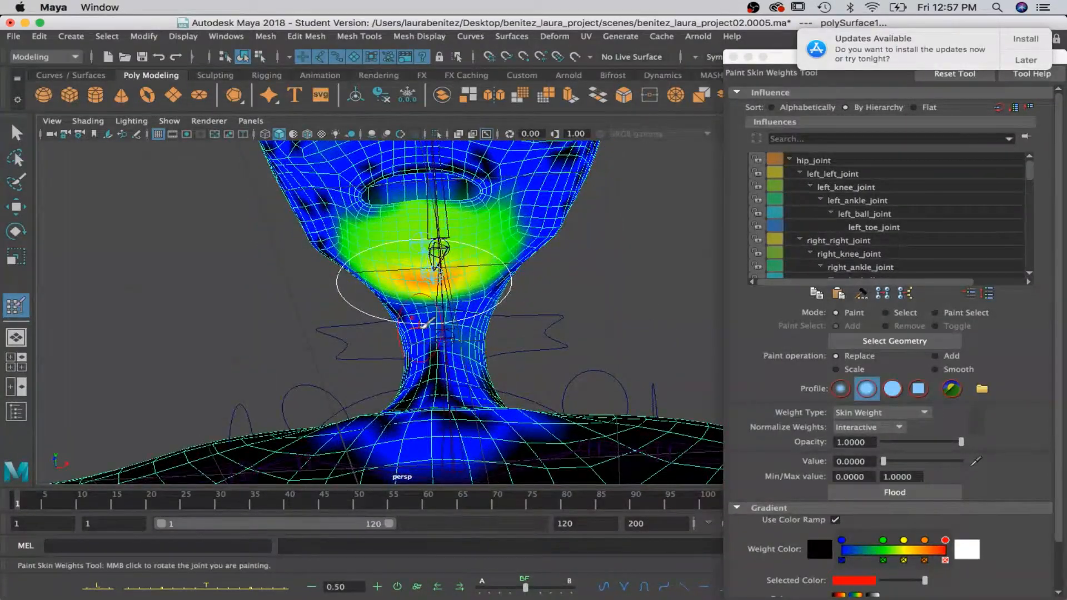
alt+middle_drag(499, 218, 496, 388)
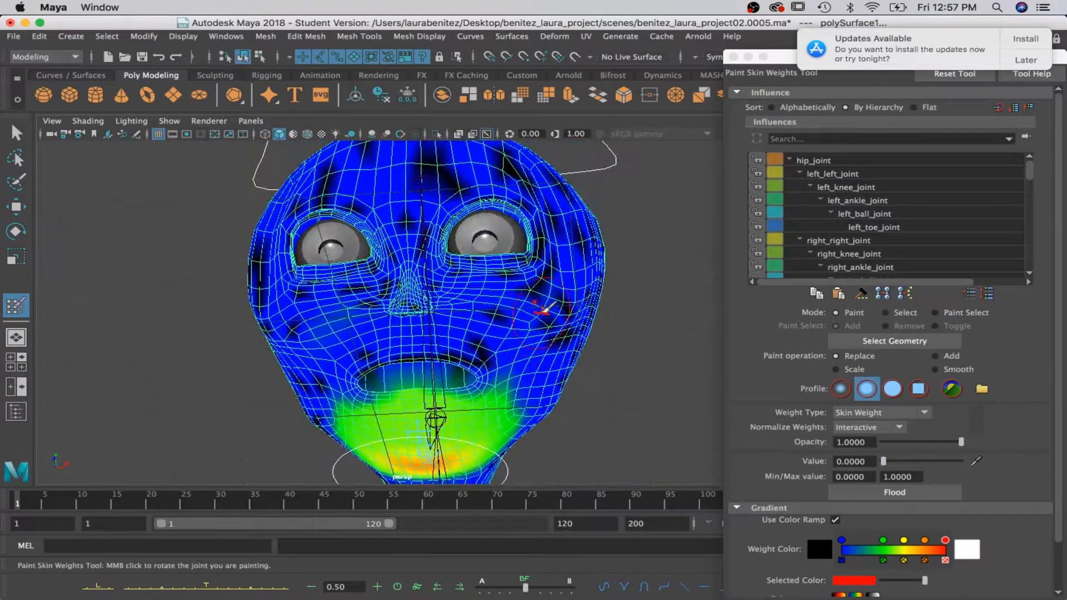
mouse_move(394, 246)
alt+mouse_down()
mouse_move(524, 279)
mouse_move(660, 281)
mouse_move(529, 286)
alt+mouse_up()
mouse_move(517, 340)
mouse_down()
mouse_move(510, 375)
mouse_move(333, 302)
mouse_move(539, 295)
mouse_move(430, 249)
mouse_move(325, 251)
mouse_move(346, 207)
mouse_move(353, 298)
mouse_up()
alt+drag(410, 424, 539, 420)
mouse_move(431, 385)
mouse_down()
mouse_move(403, 381)
mouse_move(420, 303)
mouse_move(393, 373)
mouse_move(405, 352)
mouse_move(392, 303)
mouse_move(386, 324)
mouse_up()
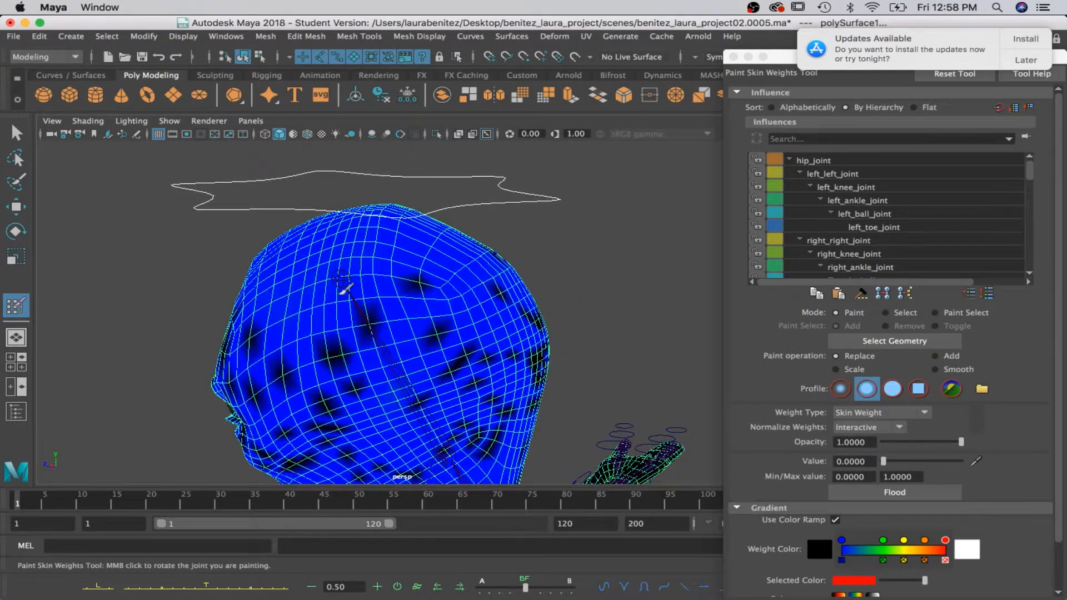
mouse_move(337, 292)
mouse_down()
mouse_move(443, 382)
mouse_move(441, 369)
mouse_move(442, 395)
mouse_up()
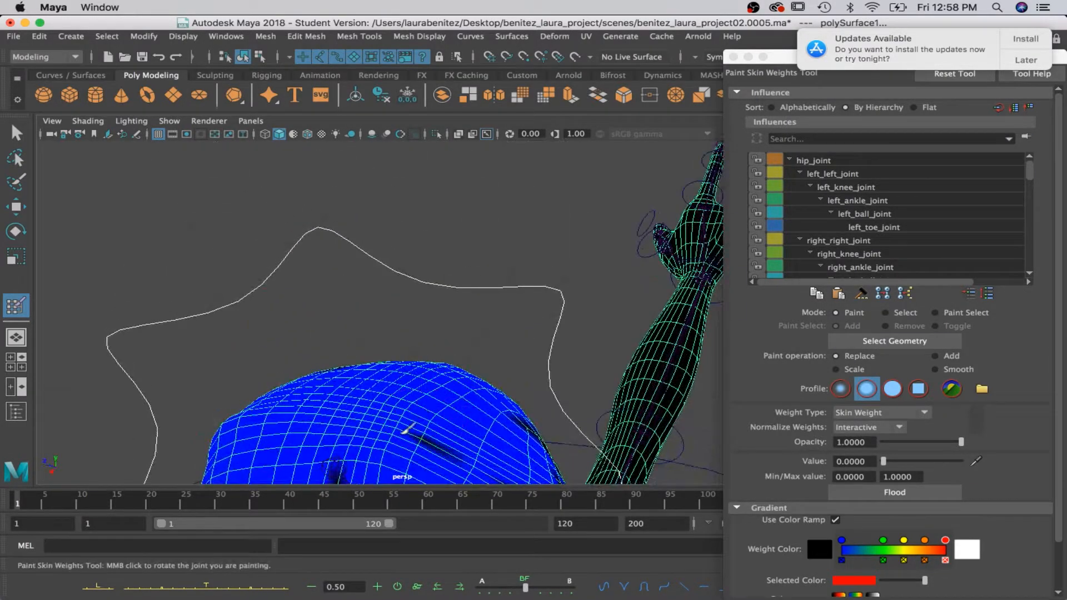
alt+drag(381, 441, 389, 284)
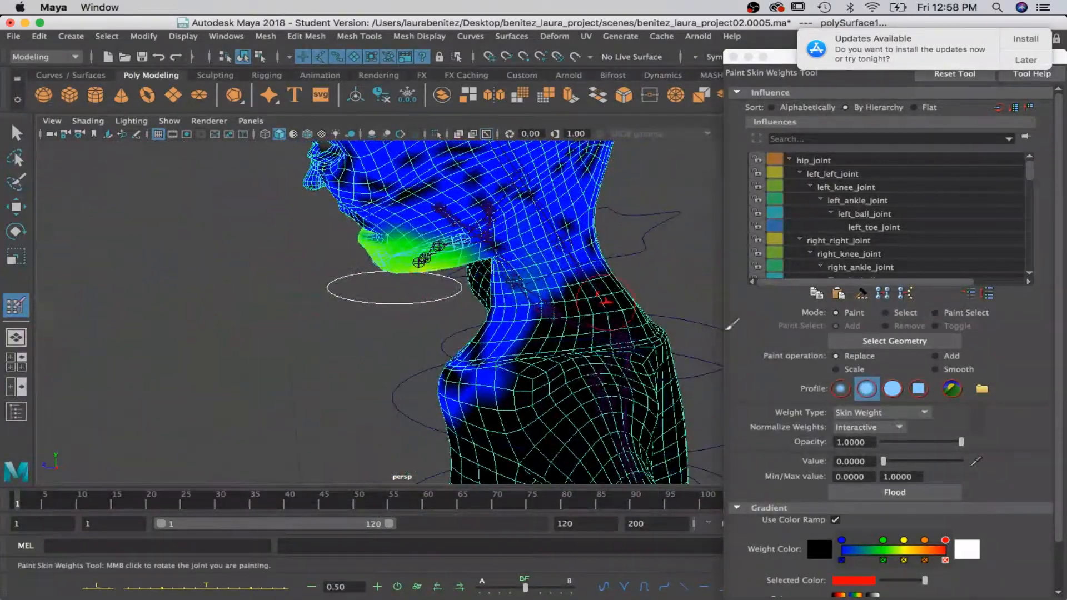
Enlarge the brush radius to 1.4019 and paint jaw_joint_01's weights to 0 over the side and crown of the head.
scroll(866, 541, down, 3)
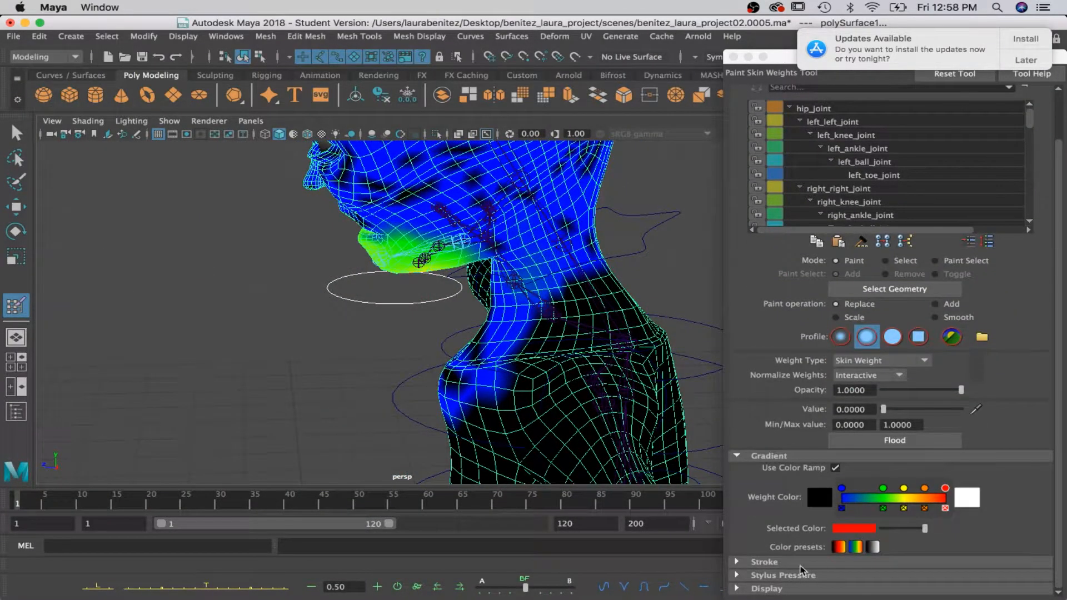
click(764, 562)
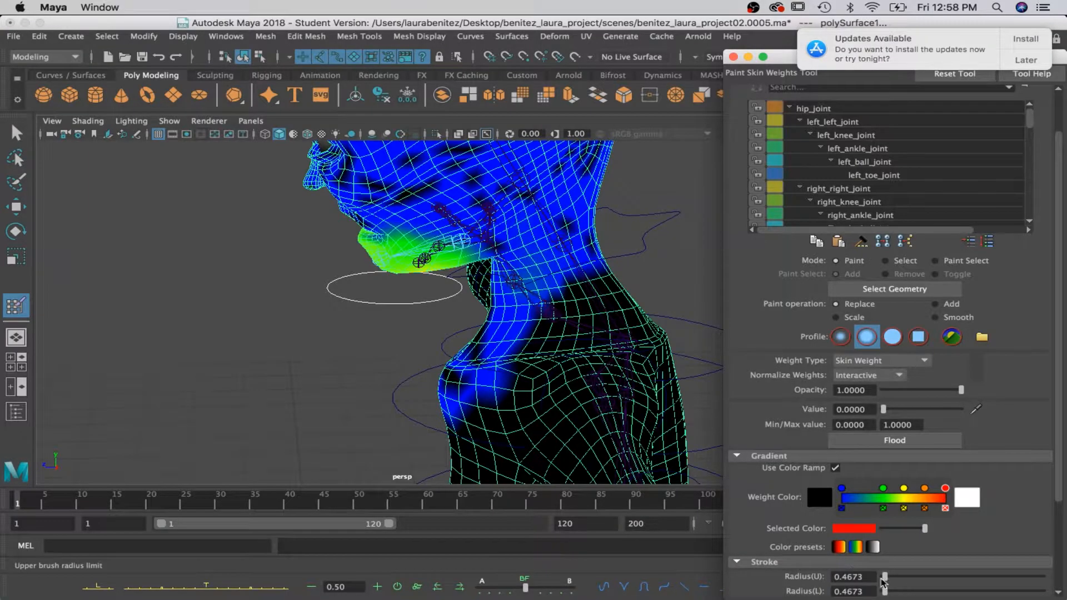
drag(884, 591, 887, 592)
alt+middle_drag(621, 350, 630, 551)
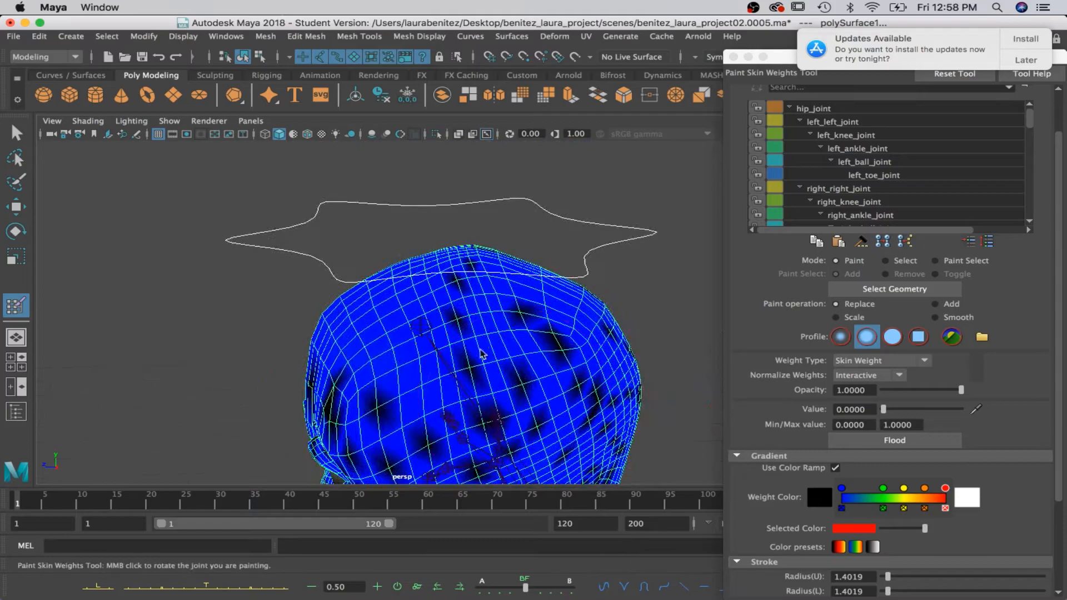
mouse_move(451, 384)
mouse_down()
mouse_move(439, 328)
mouse_move(390, 317)
mouse_move(402, 282)
mouse_move(374, 245)
mouse_up()
mouse_move(434, 336)
mouse_down()
mouse_move(409, 367)
mouse_move(370, 347)
mouse_move(309, 399)
mouse_up()
mouse_move(484, 439)
mouse_down()
mouse_move(418, 445)
mouse_move(290, 383)
mouse_move(483, 388)
mouse_move(426, 425)
mouse_move(371, 408)
mouse_up()
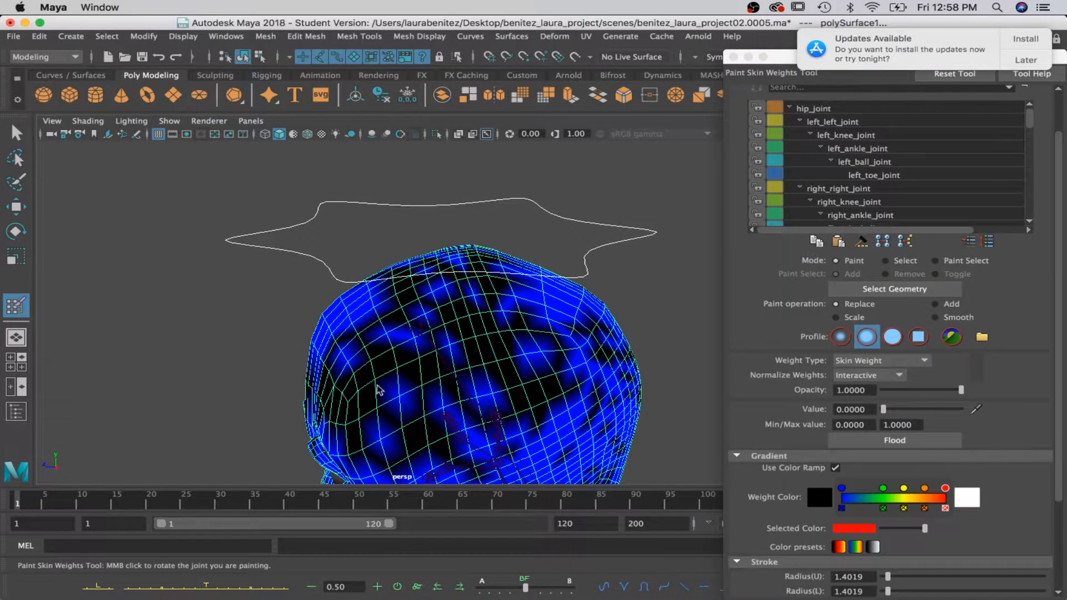
mouse_move(389, 269)
alt+mouse_down()
mouse_move(369, 305)
mouse_move(653, 328)
mouse_move(583, 420)
mouse_move(511, 417)
mouse_move(574, 372)
mouse_move(329, 321)
mouse_move(533, 297)
mouse_move(629, 258)
alt+mouse_up()
mouse_move(468, 260)
mouse_down()
mouse_move(512, 389)
mouse_move(569, 409)
mouse_move(607, 383)
mouse_move(666, 373)
mouse_move(478, 350)
mouse_move(633, 325)
mouse_move(564, 332)
mouse_move(570, 351)
mouse_up()
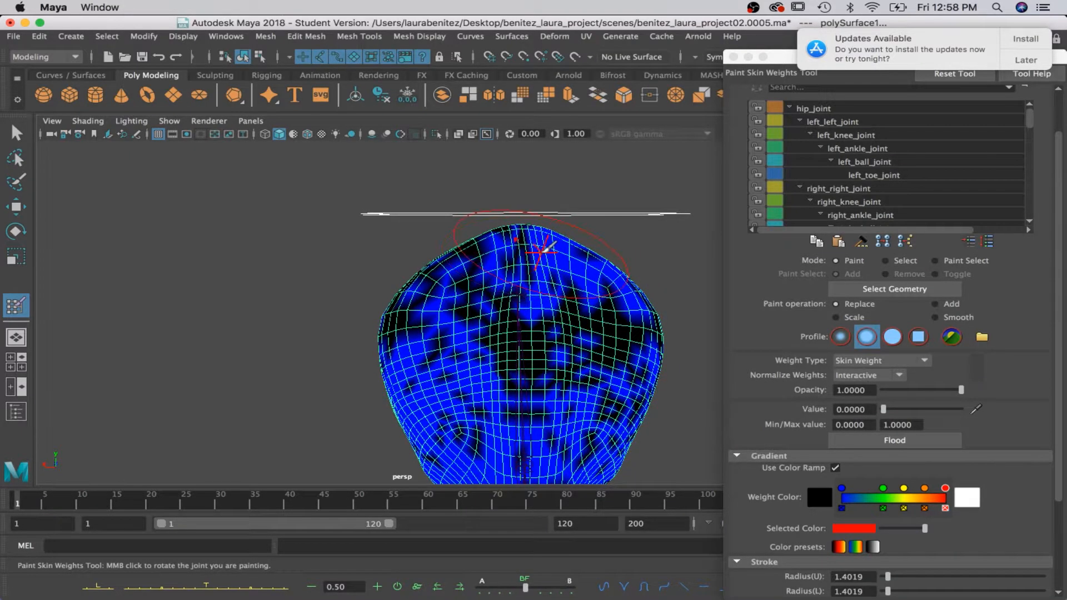
Paint jaw_joint_01's weights to 0 over the back of the head and the forehead.
scroll(544, 245, down, 5)
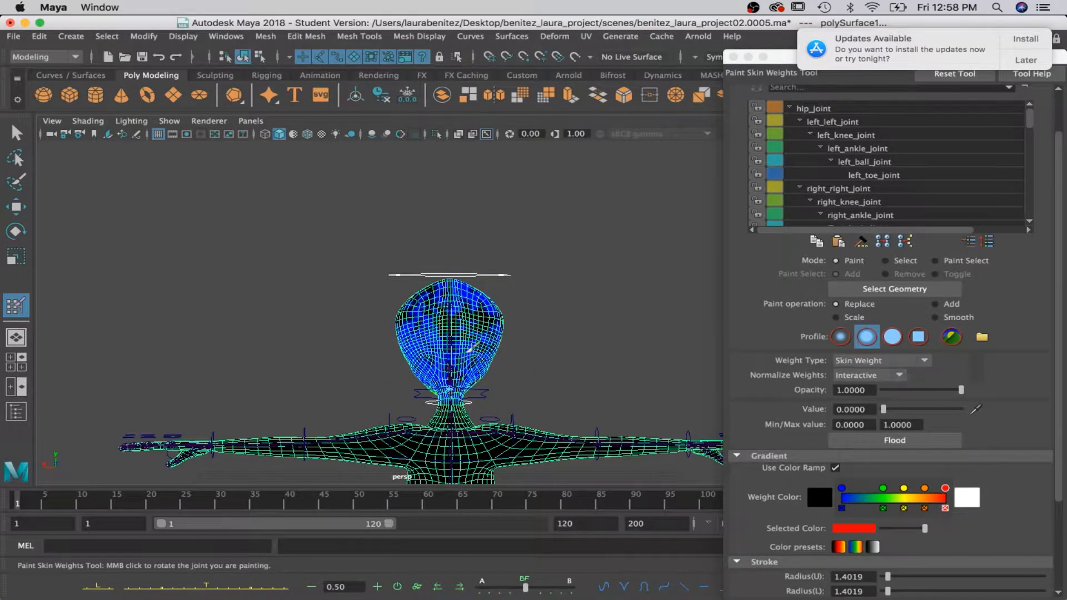
scroll(471, 337, up, 4)
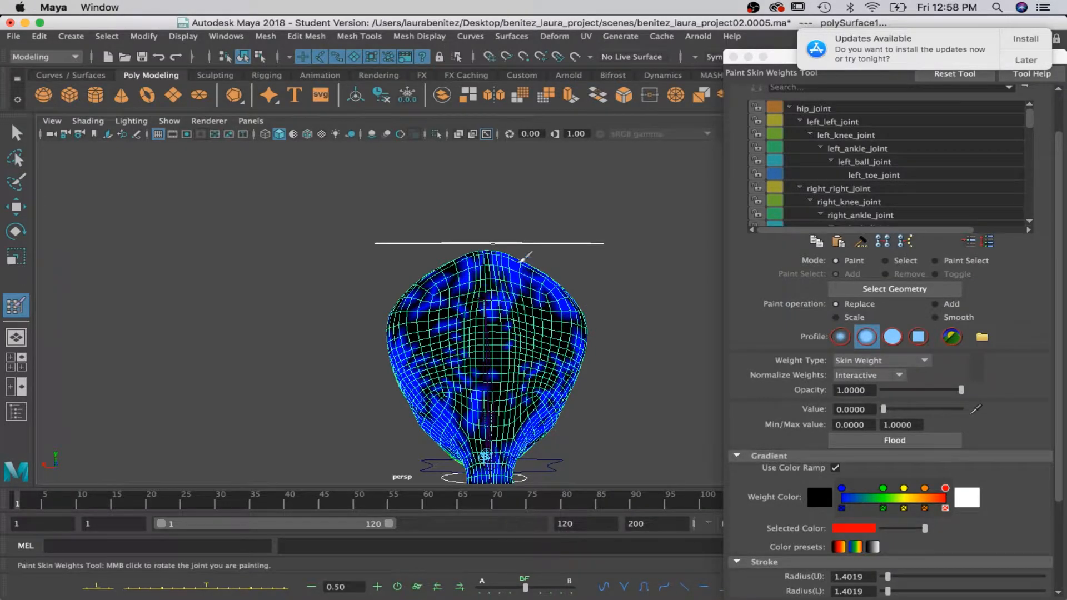
drag(533, 282, 420, 364)
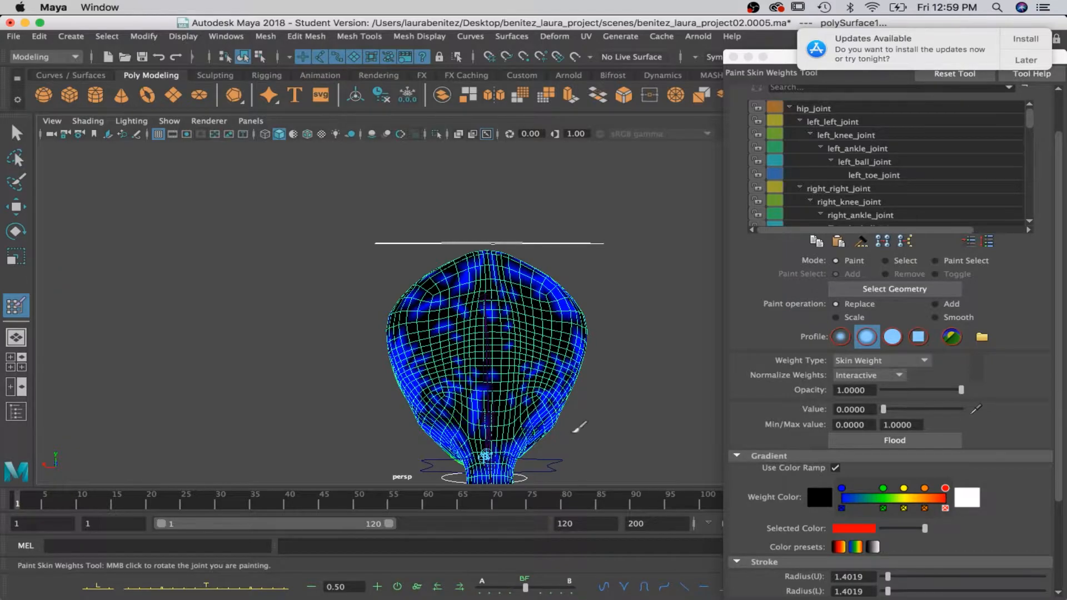
alt+drag(455, 435, 583, 397)
mouse_move(468, 425)
mouse_down()
mouse_move(444, 356)
mouse_move(479, 383)
mouse_up()
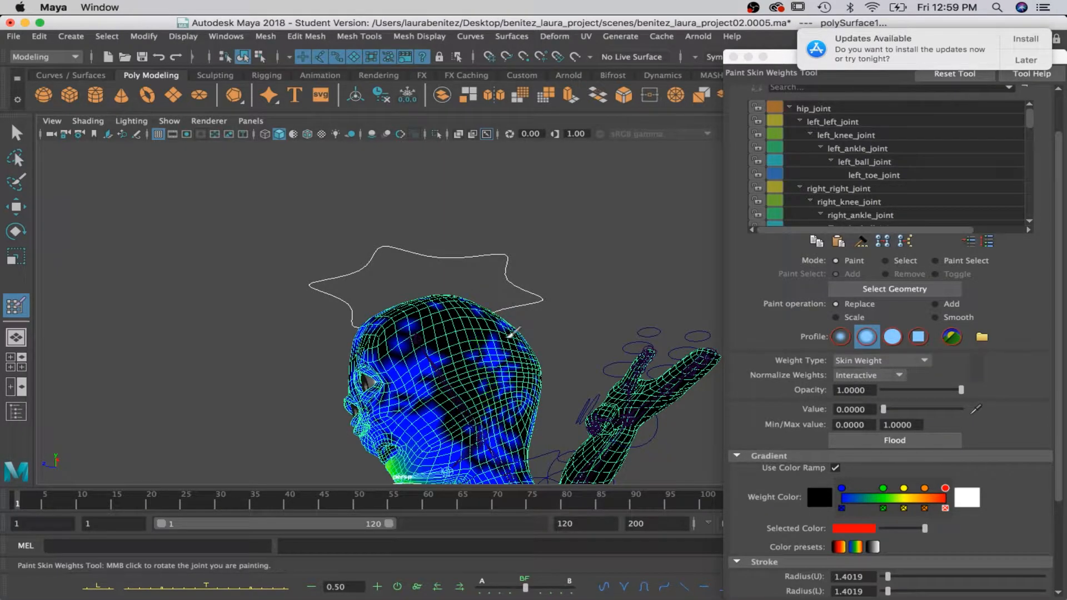
alt+drag(411, 360, 507, 349)
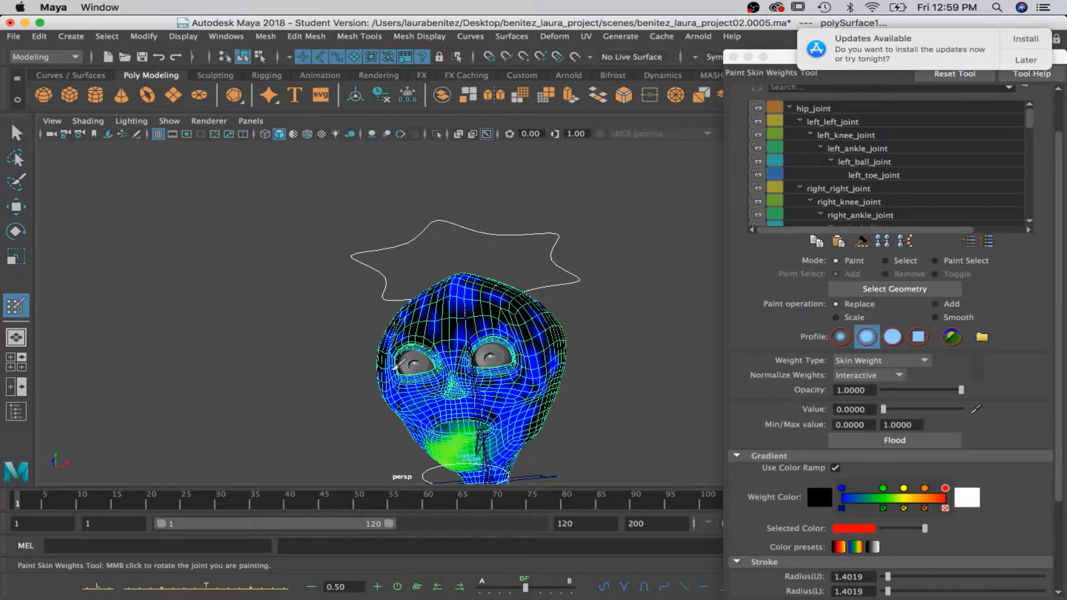
alt+drag(467, 356, 495, 371)
Select the jaw_joint_02 influence and examine its weights on the head, mouth and neck.
scroll(843, 196, down, 15)
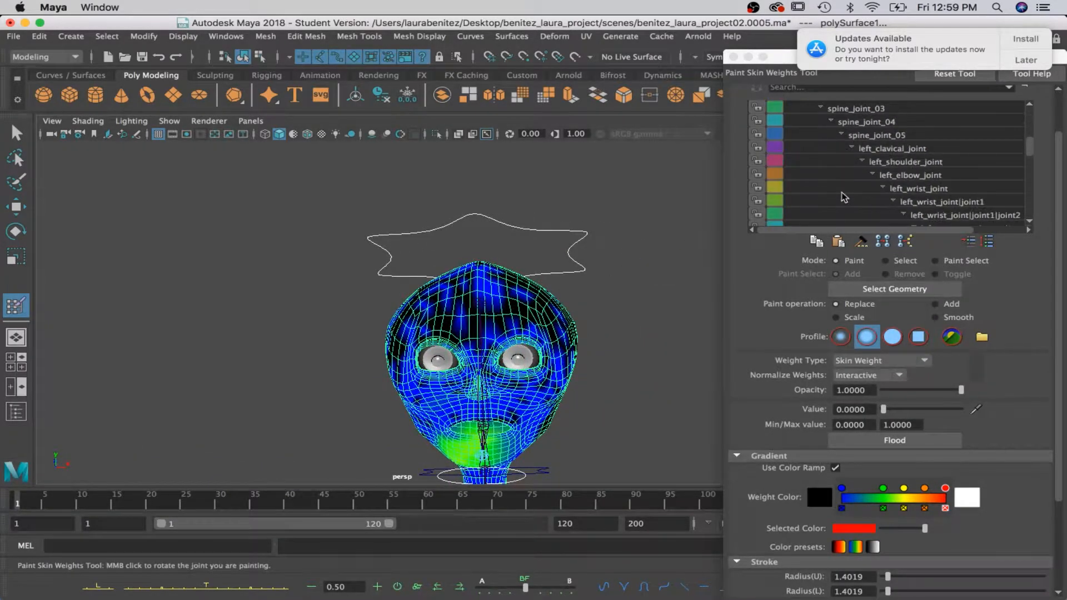
scroll(843, 196, down, 10)
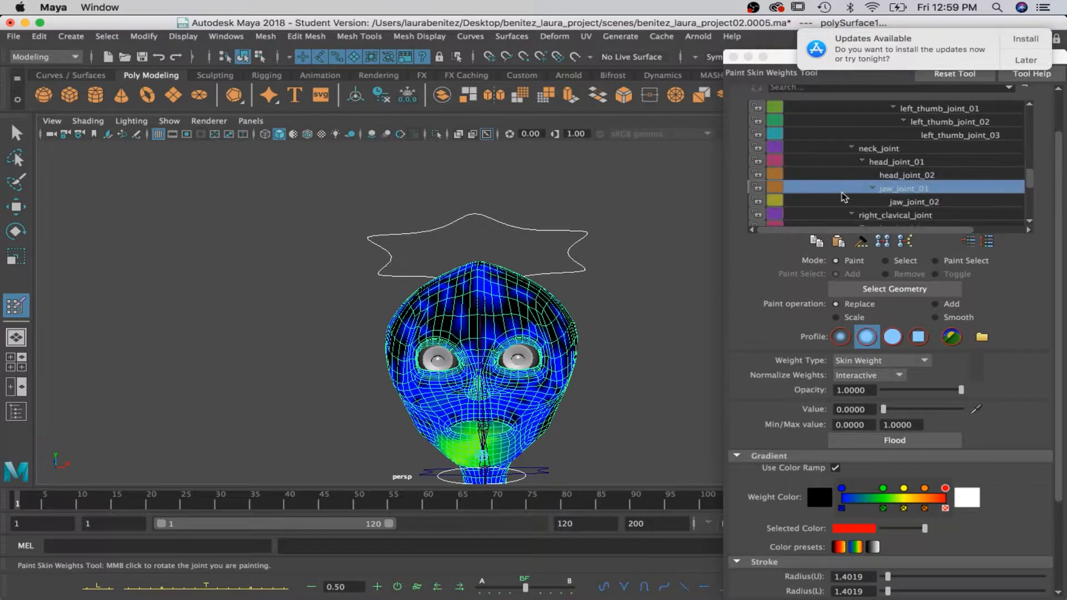
click(894, 150)
scroll(511, 332, up, 5)
alt+middle_drag(519, 345, 478, 254)
mouse_move(488, 250)
mouse_down()
mouse_move(389, 311)
mouse_move(273, 240)
mouse_move(295, 333)
mouse_move(356, 285)
mouse_move(566, 256)
mouse_move(574, 239)
mouse_up()
mouse_move(426, 224)
alt+mouse_down()
mouse_move(543, 246)
mouse_move(460, 347)
mouse_move(455, 336)
mouse_move(468, 337)
mouse_move(459, 311)
alt+mouse_up()
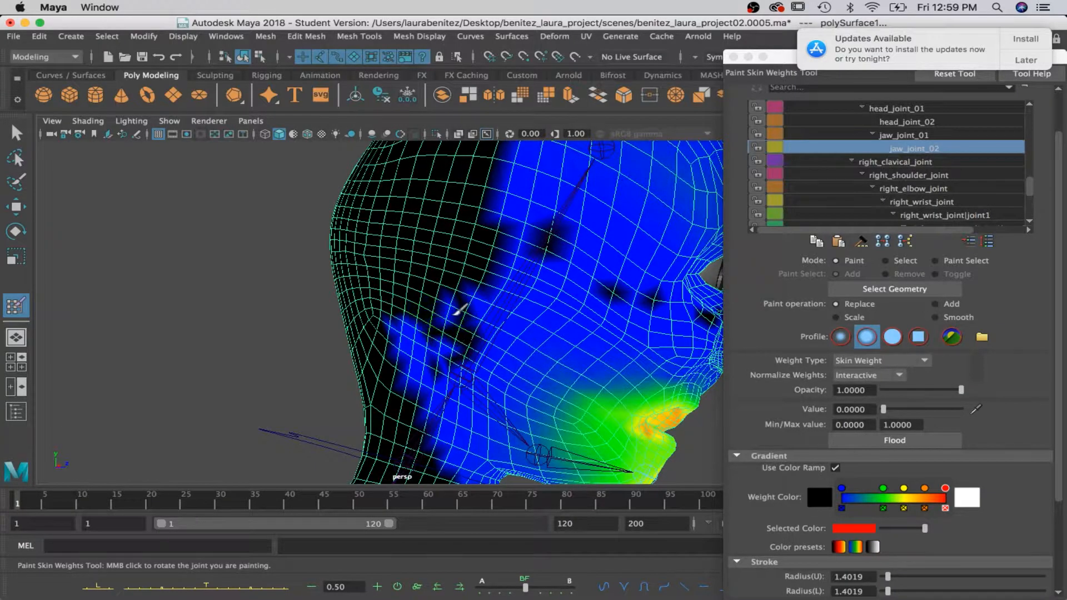
alt+middle_drag(492, 315, 387, 181)
alt+drag(522, 248, 373, 178)
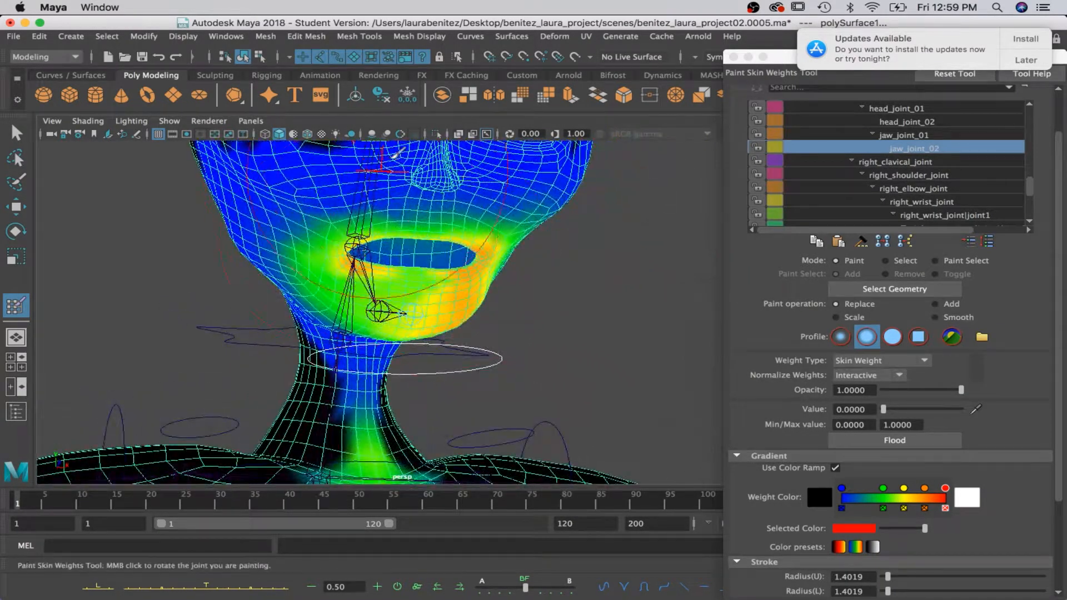
Replace jaw_joint_02's weights with 0 over the forehead and brow area.
alt+drag(481, 181, 487, 316)
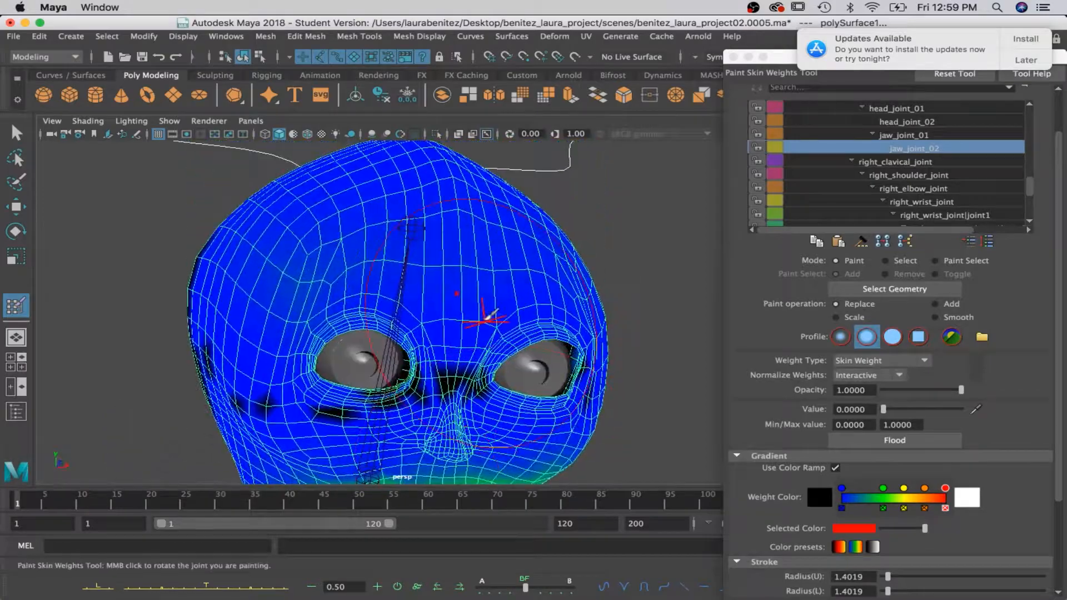
mouse_move(594, 329)
mouse_down()
mouse_move(499, 381)
mouse_move(370, 249)
mouse_move(236, 250)
mouse_move(439, 201)
mouse_move(353, 208)
mouse_up()
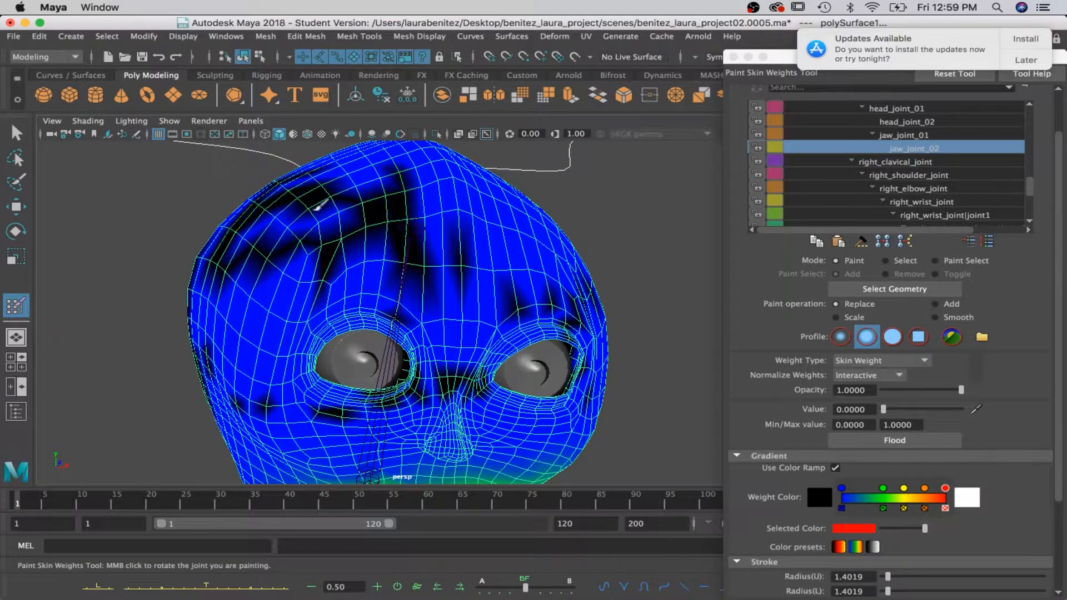
mouse_move(470, 192)
mouse_down()
mouse_move(389, 153)
mouse_move(500, 245)
mouse_move(478, 300)
mouse_move(285, 291)
mouse_move(302, 325)
mouse_move(283, 339)
mouse_move(418, 372)
mouse_up()
drag(475, 394, 377, 302)
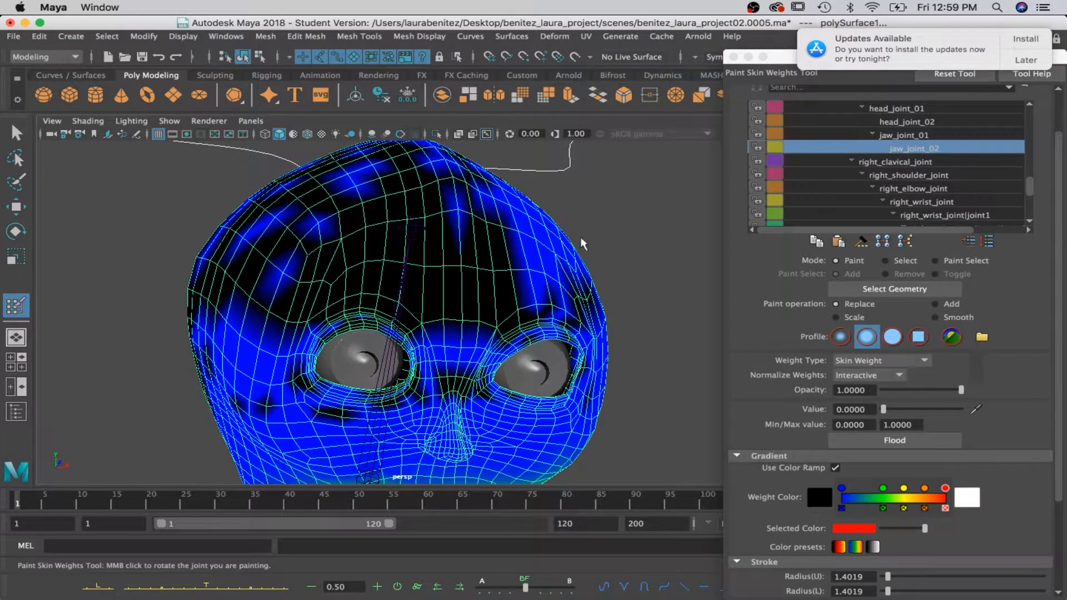
drag(568, 243, 578, 257)
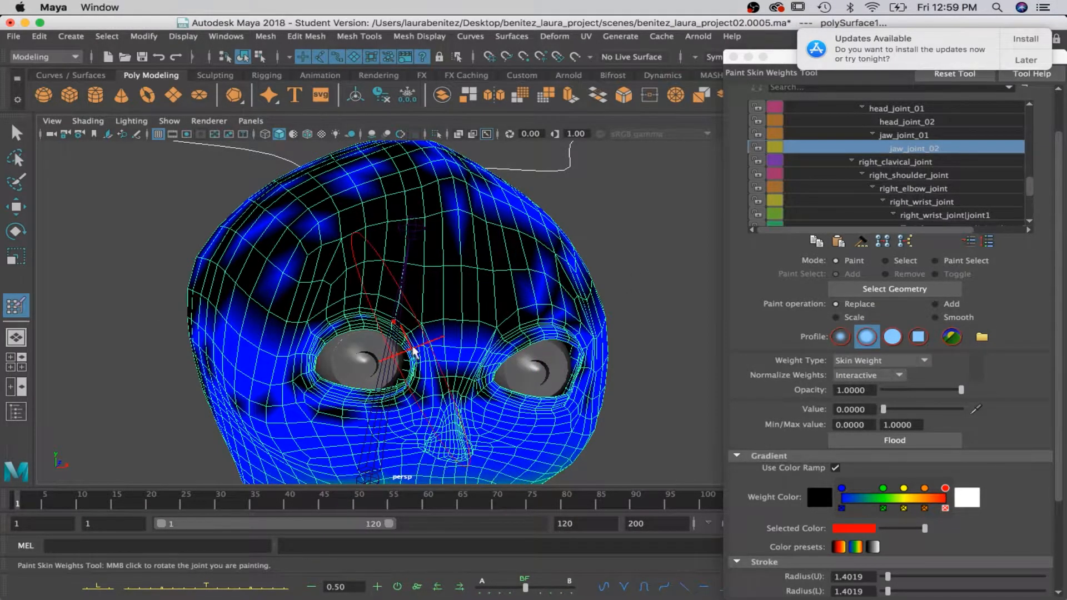
Paint jaw_joint_02's weights to 0 on the neck and upper chest, checking the result from the side.
alt+middle_drag(440, 357, 414, 240)
alt+drag(452, 247, 405, 278)
alt+middle_drag(409, 409, 439, 184)
mouse_move(353, 319)
mouse_down()
mouse_move(367, 304)
mouse_move(356, 328)
mouse_move(363, 243)
mouse_up()
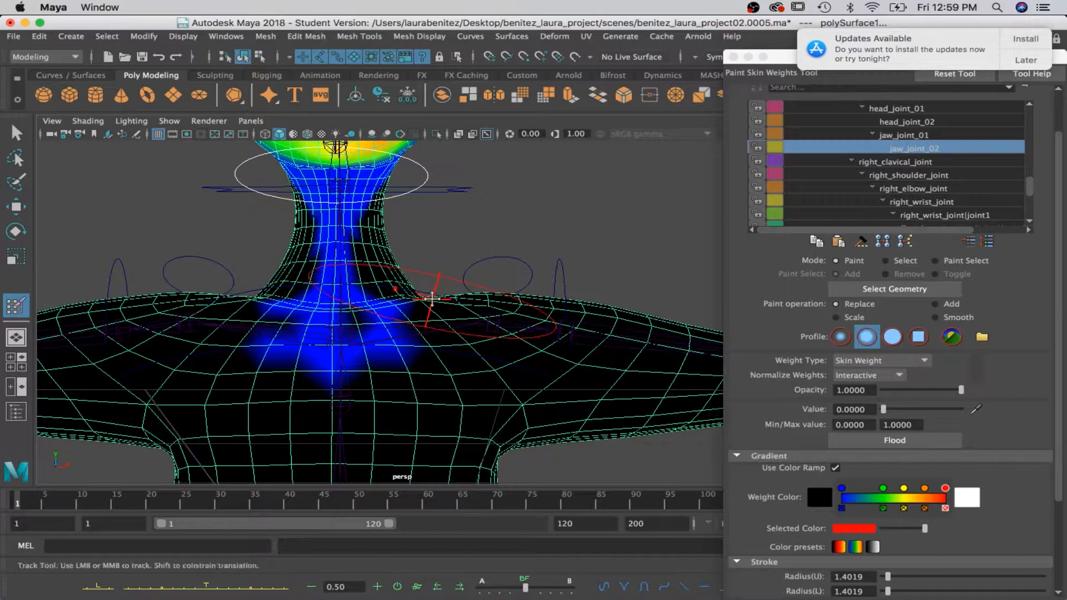
alt+middle_drag(467, 195, 475, 345)
alt+drag(483, 343, 437, 332)
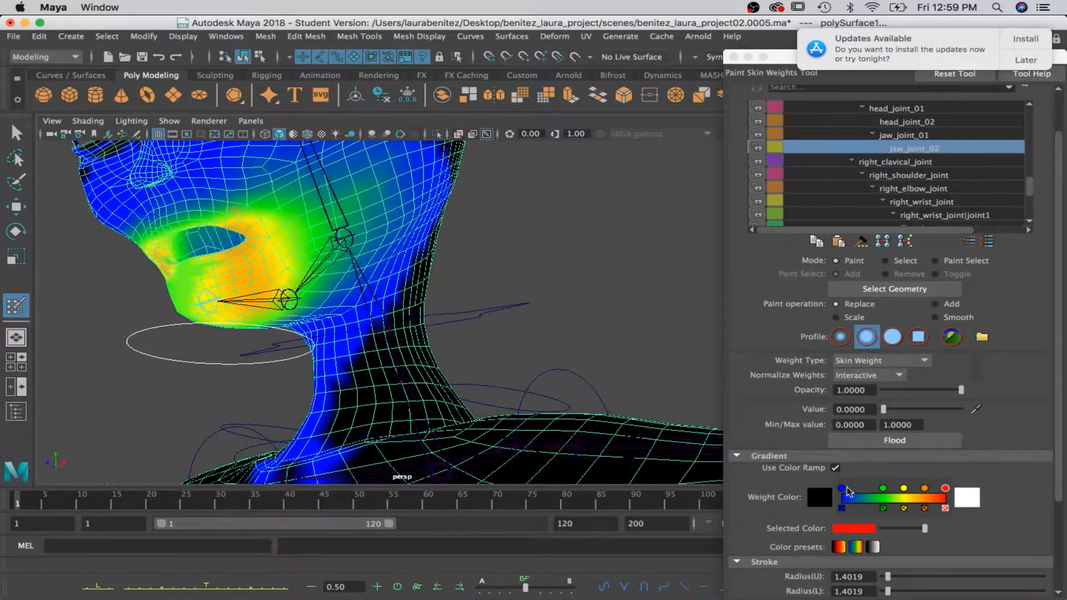
Reduce the upper and lower brush radii to 0.7009 and paint jaw_joint_02's weights to 0 below the eyes and across the nose.
scroll(861, 500, down, 3)
click(888, 496)
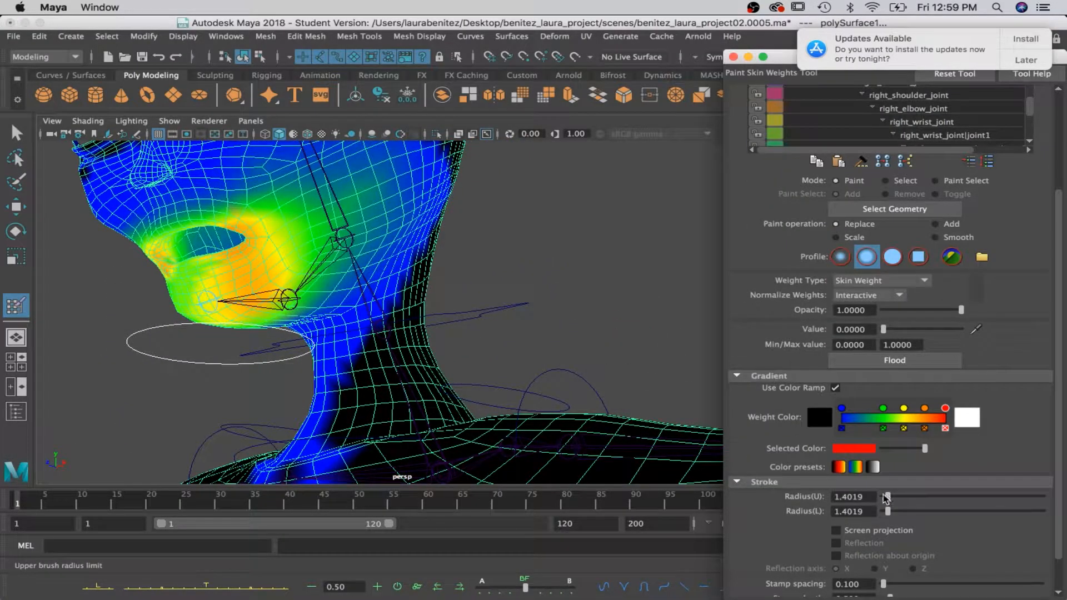
mouse_move(368, 181)
mouse_down()
mouse_move(390, 210)
mouse_move(552, 287)
mouse_up()
drag(494, 250, 449, 255)
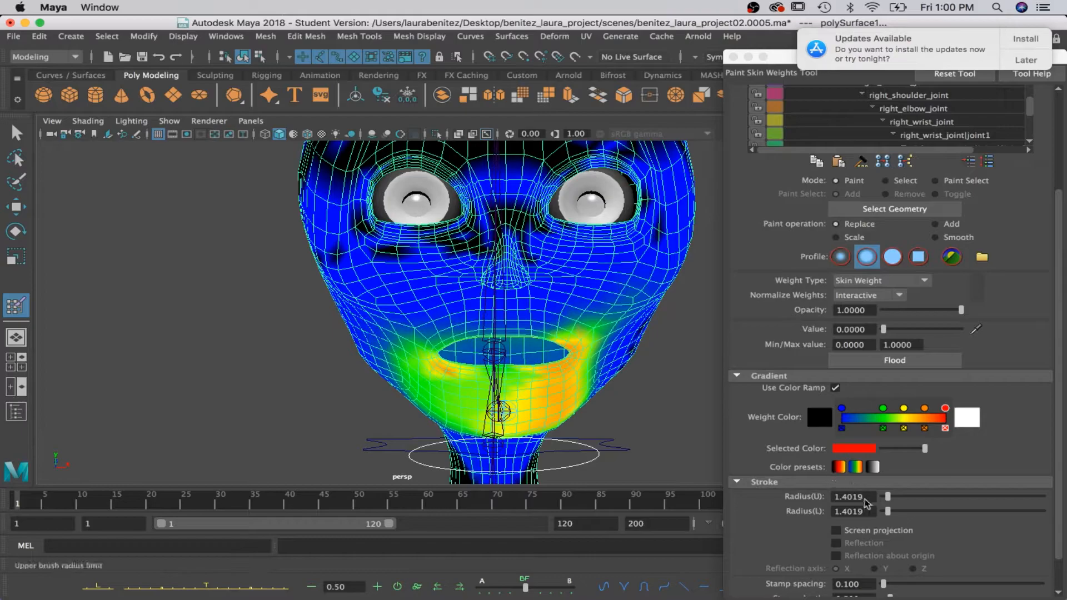
click(888, 511)
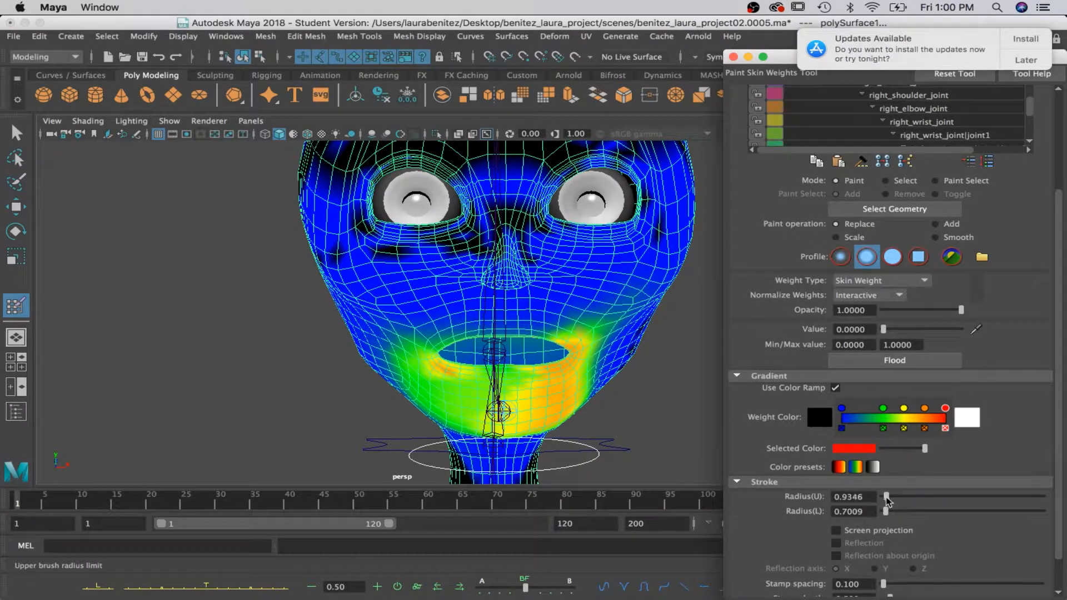
mouse_move(589, 337)
mouse_down()
mouse_move(567, 328)
mouse_move(392, 333)
mouse_up()
drag(374, 246, 367, 274)
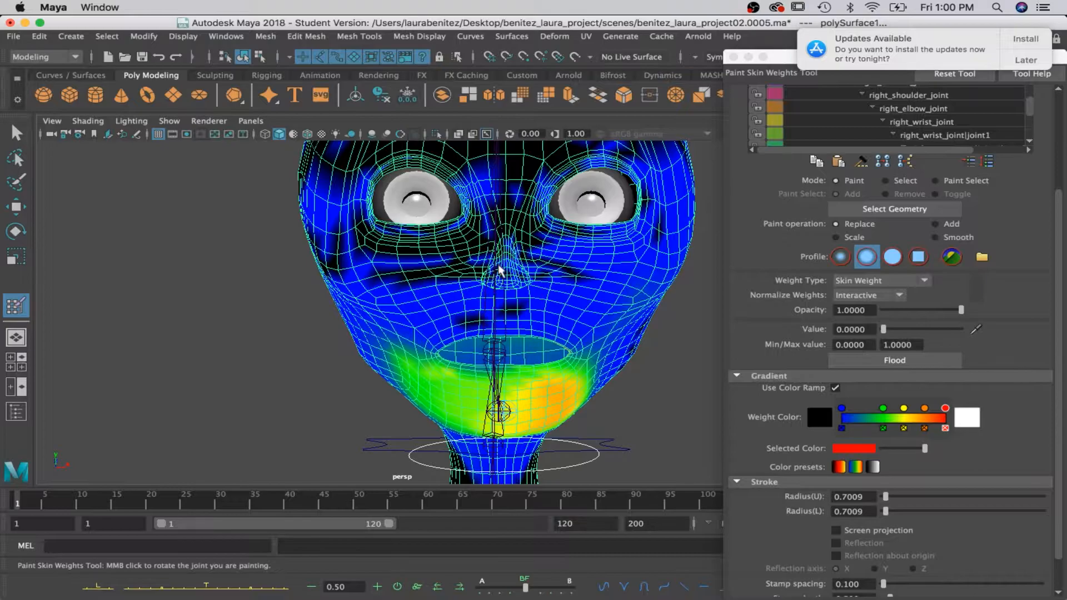
Paint jaw_joint_02's weights to 0 around the upper lip and the edge of the mouth opening, undoing one stroke.
drag(538, 297, 595, 328)
scroll(560, 327, up, 10)
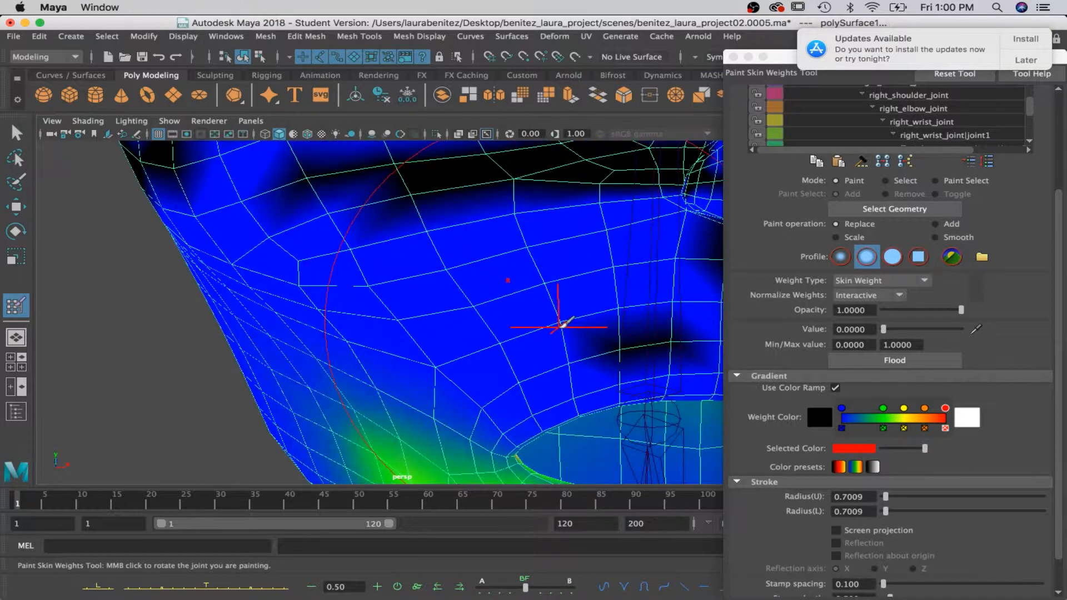
scroll(561, 327, down, 5)
key(super+z)
alt+middle_drag(579, 328, 525, 284)
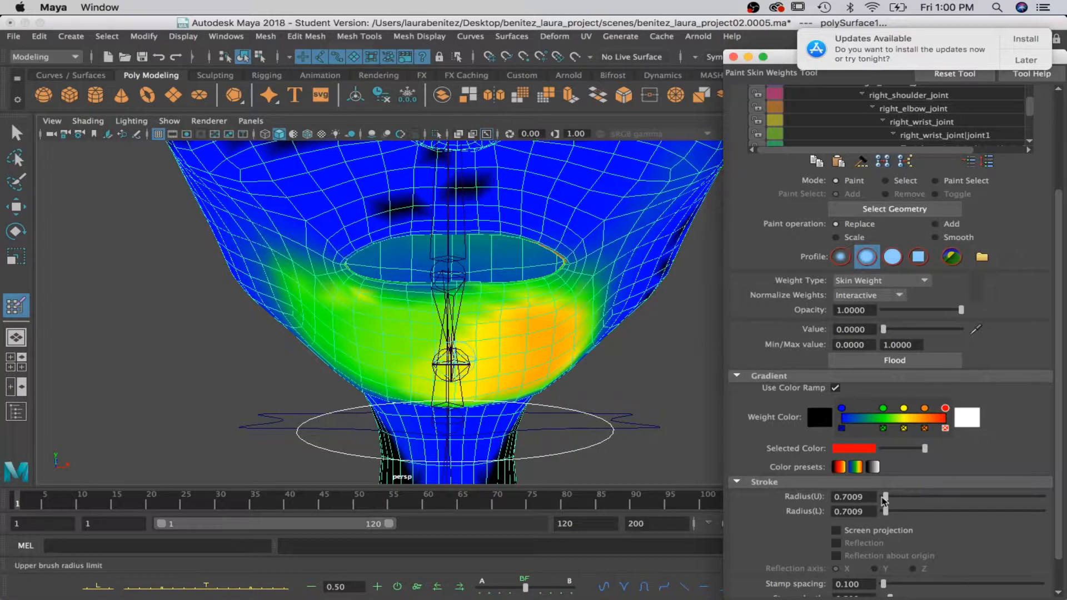
mouse_move(478, 240)
mouse_down()
mouse_move(368, 238)
mouse_move(566, 240)
mouse_up()
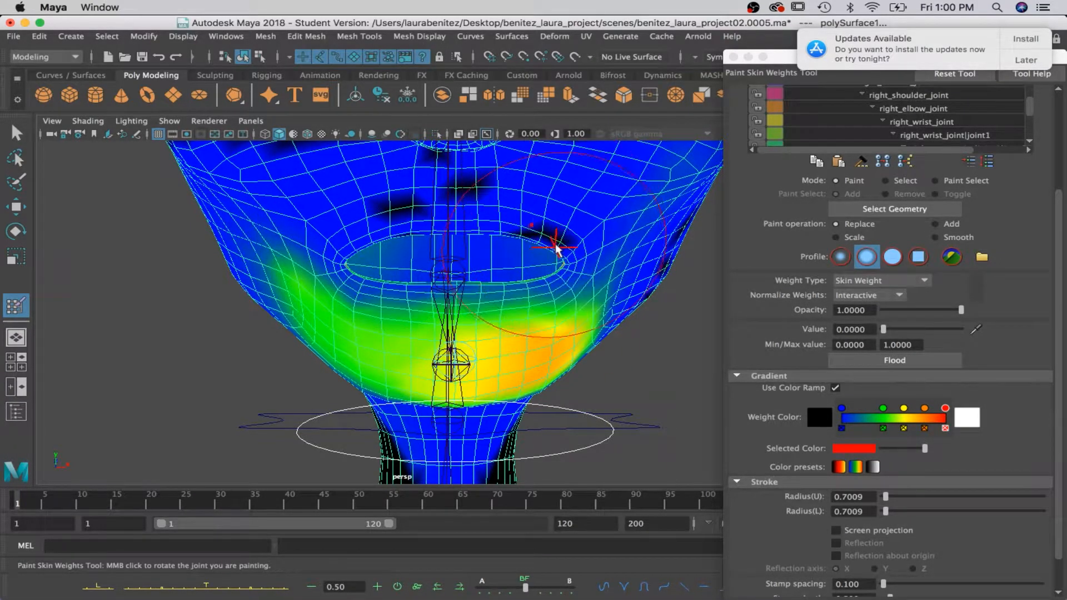
alt+drag(614, 186, 489, 252)
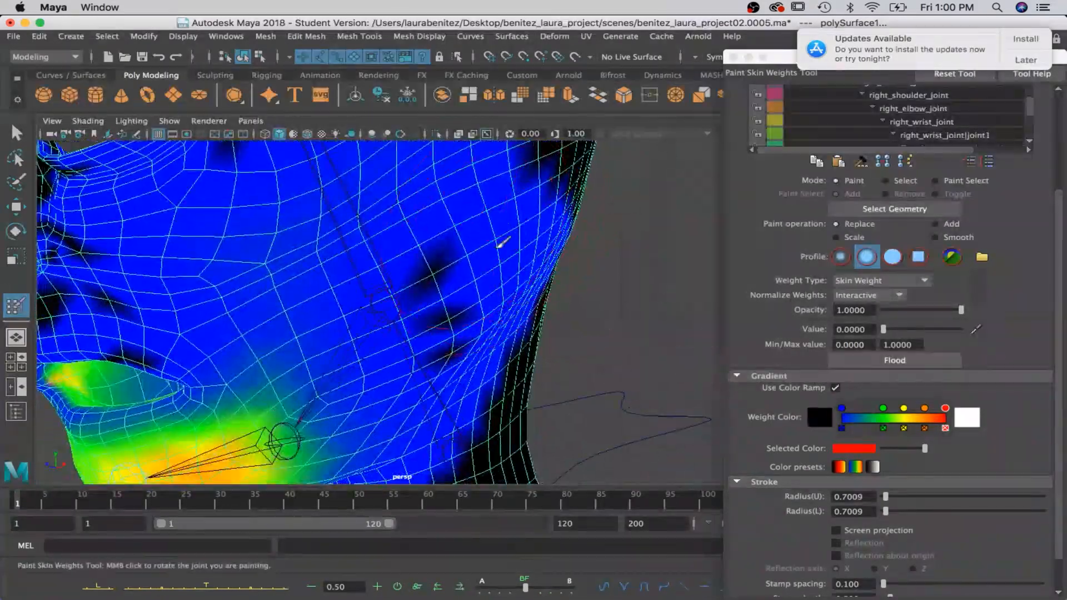
Paint jaw_joint_02's weights to 0 over the sides and top of the head, working from both sides.
mouse_move(572, 207)
mouse_down()
mouse_move(217, 166)
mouse_move(311, 158)
mouse_up()
scroll(286, 218, down, 10)
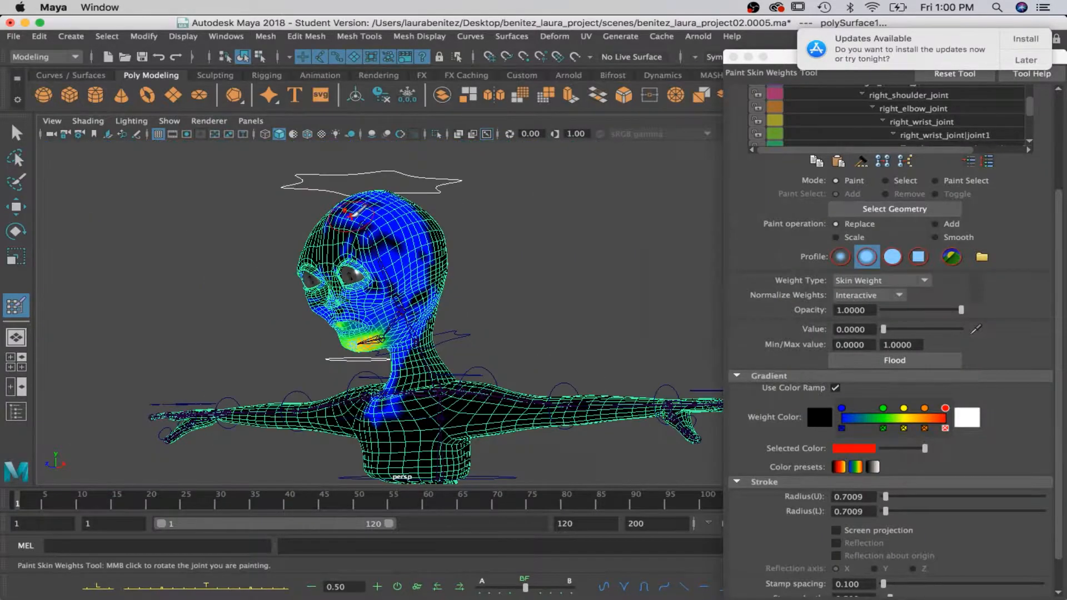
alt+drag(360, 207, 647, 210)
scroll(424, 290, up, 10)
alt+drag(616, 338, 411, 328)
mouse_move(471, 353)
alt+mouse_down()
mouse_move(590, 367)
mouse_move(361, 305)
mouse_move(495, 348)
mouse_move(477, 303)
mouse_move(436, 310)
mouse_move(324, 291)
mouse_move(523, 321)
mouse_move(410, 346)
mouse_move(455, 348)
mouse_move(439, 354)
mouse_move(617, 340)
mouse_move(469, 307)
mouse_move(528, 308)
alt+mouse_up()
scroll(578, 362, up, 8)
mouse_move(543, 361)
mouse_down()
mouse_move(553, 374)
mouse_move(567, 250)
mouse_up()
mouse_move(571, 302)
mouse_down()
mouse_move(560, 284)
mouse_move(552, 302)
mouse_move(571, 348)
mouse_move(543, 348)
mouse_move(536, 317)
mouse_move(597, 345)
mouse_up()
scroll(610, 383, down, 5)
Rotate jaw_ctrl to check the mouth and jaw deformation, undoing each test rotation.
key(q)
click(524, 423)
click(515, 392)
key(e)
drag(475, 325, 470, 344)
key(super+z)
alt+drag(585, 340, 430, 352)
key(super+z)
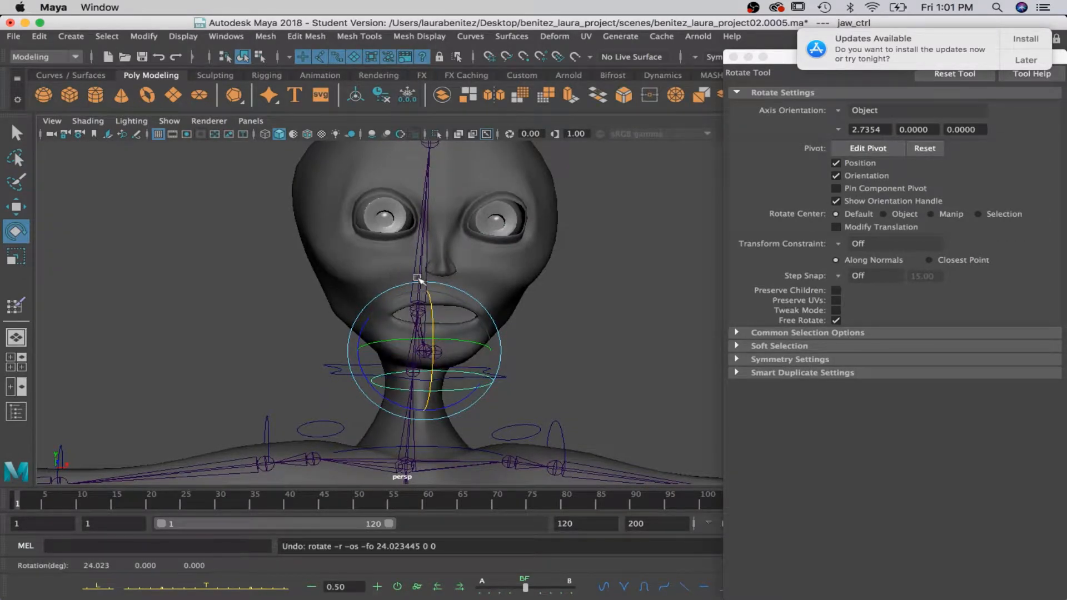
Return to skin weight painting, select the jaw_joint_01 influence and paint its weights to 0 across the cheek beside the nose.
key(q)
alt+drag(453, 362, 576, 356)
mouse_move(456, 302)
right_down()
mouse_move(359, 227)
mouse_move(361, 201)
right_up()
scroll(856, 139, up, 10)
click(858, 123)
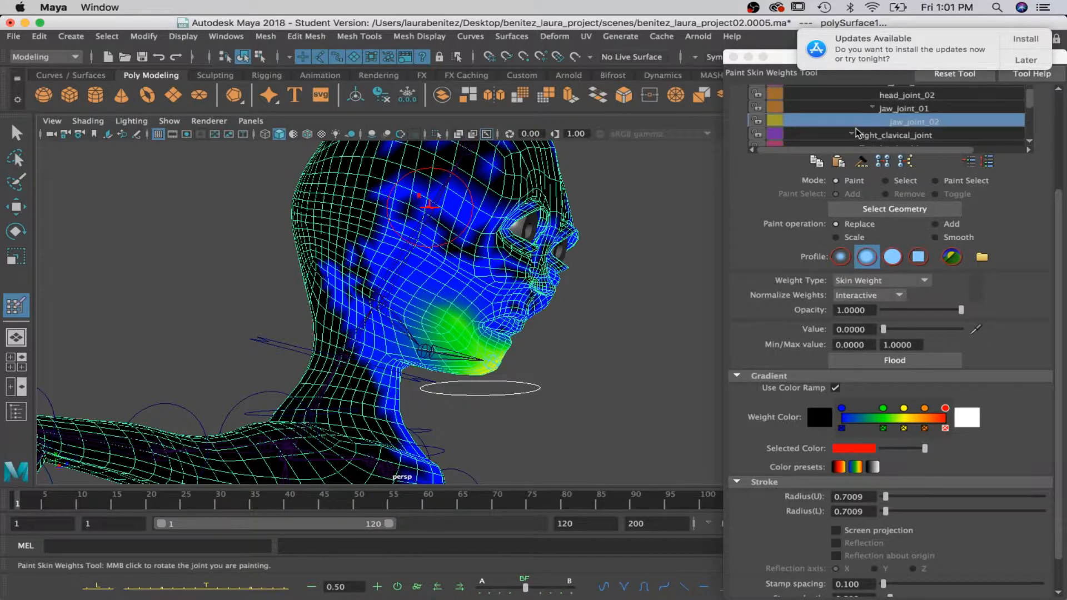
click(887, 112)
scroll(517, 288, up, 8)
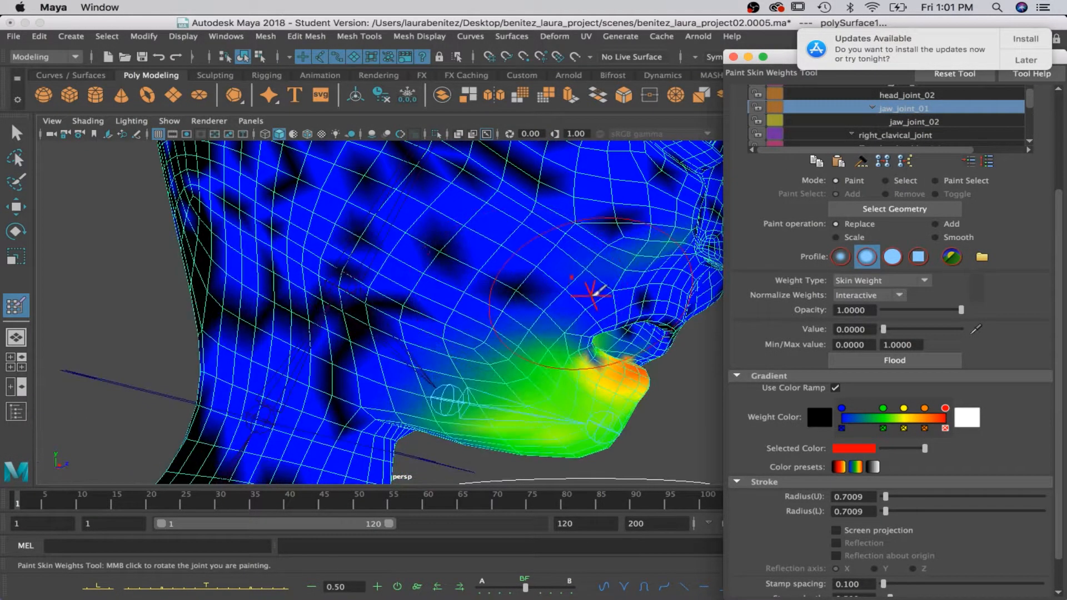
alt+drag(593, 295, 535, 294)
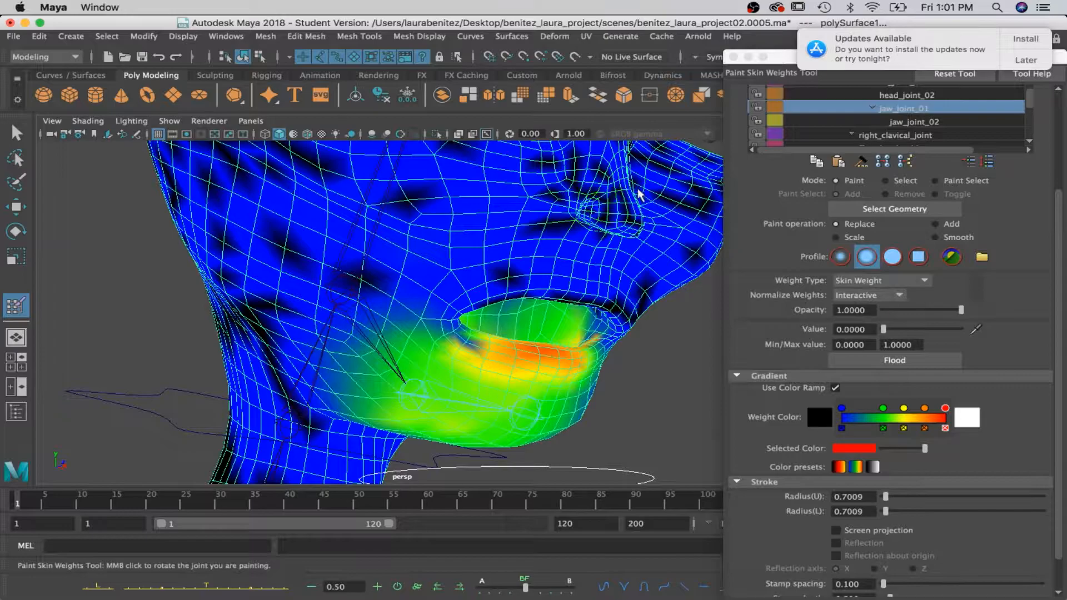
mouse_move(420, 206)
mouse_down()
mouse_move(514, 207)
mouse_move(371, 208)
mouse_up()
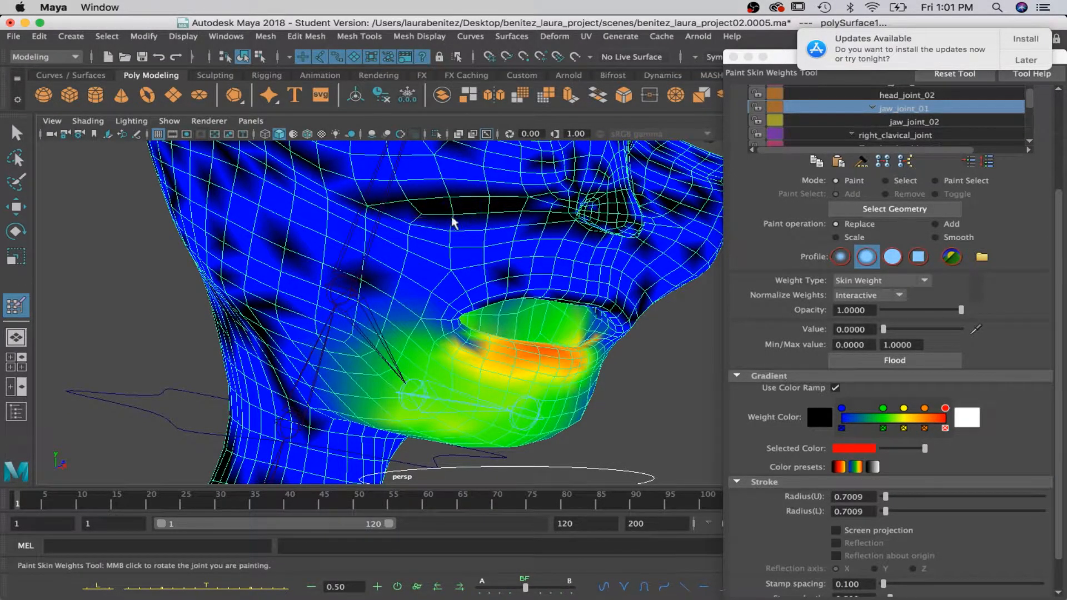
Paint jaw_joint_01's weights to 0 below the eyes, around the nose and on the opposite cheek.
alt+drag(587, 243, 567, 245)
mouse_move(566, 245)
alt+middle_down()
mouse_move(558, 350)
mouse_move(570, 393)
alt+middle_up()
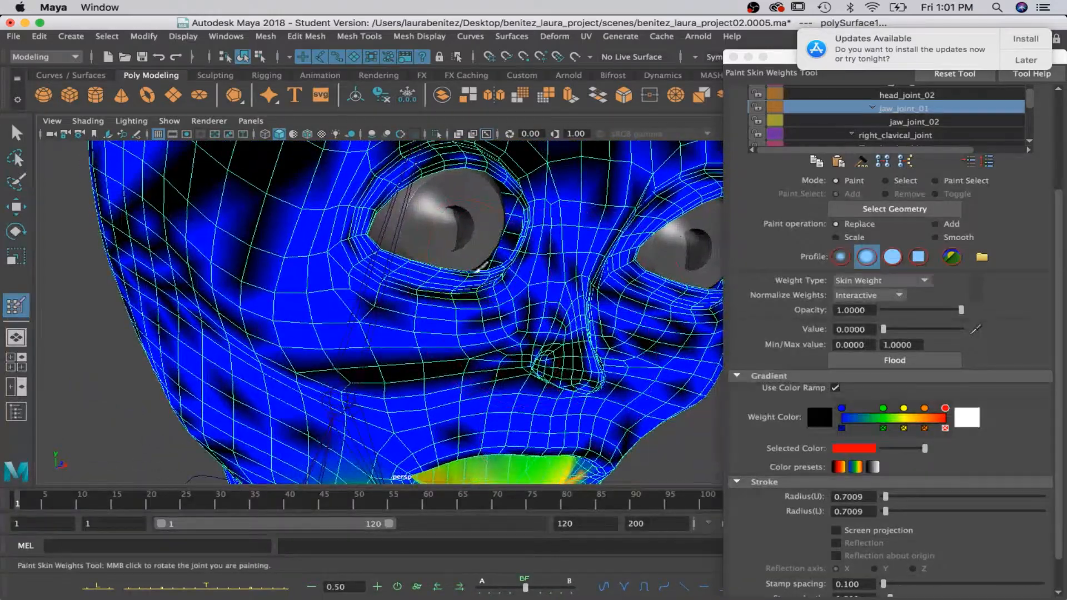
alt+drag(594, 331, 528, 317)
alt+middle_drag(500, 318, 560, 321)
mouse_move(406, 325)
mouse_down()
mouse_move(533, 320)
mouse_move(580, 294)
mouse_up()
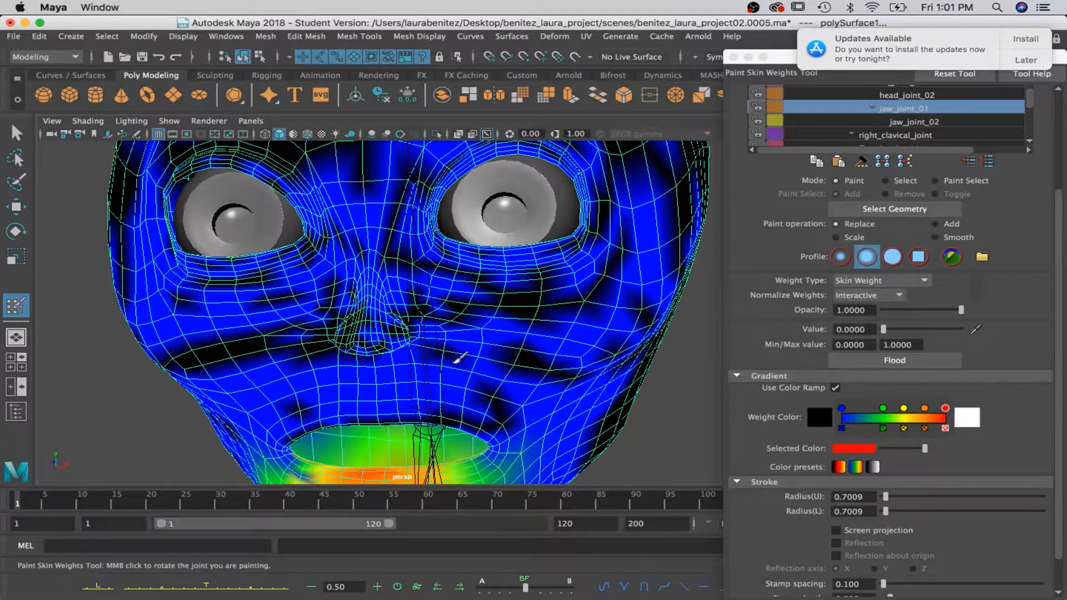
drag(507, 362, 337, 350)
drag(359, 192, 273, 206)
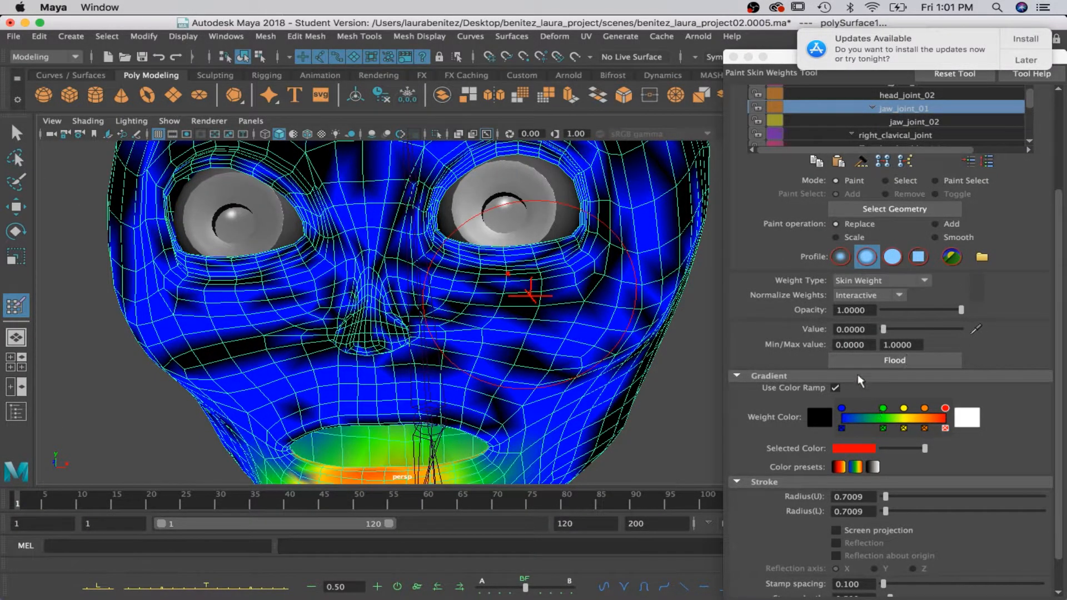
Select the jaw_joint_02 influence and paint its weights to 0 over the cheeks and between the nose and upper lip.
click(915, 125)
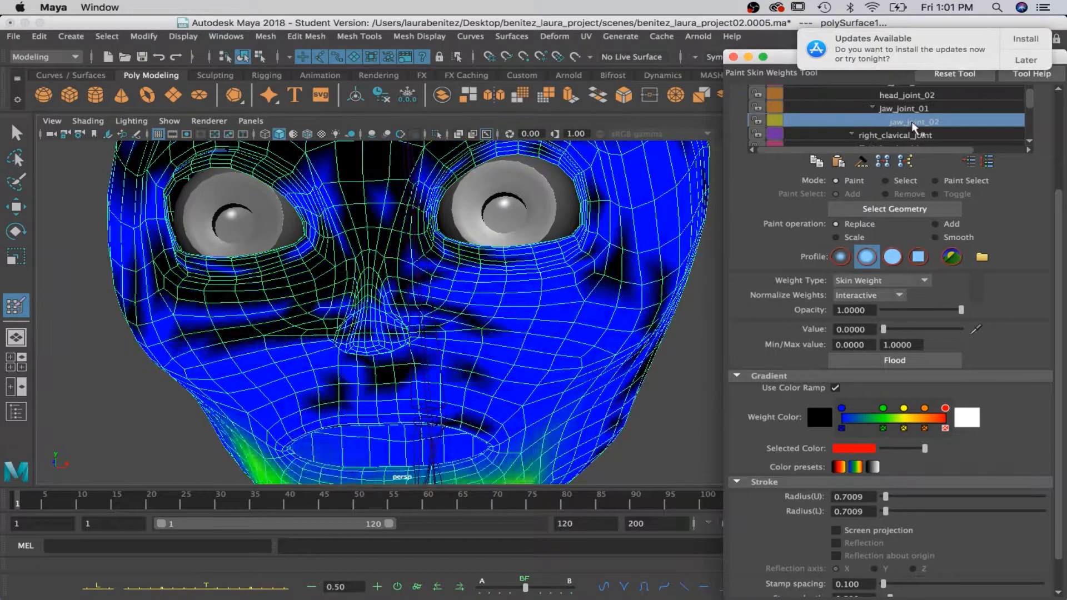
alt+drag(264, 372, 342, 360)
alt+drag(408, 362, 436, 268)
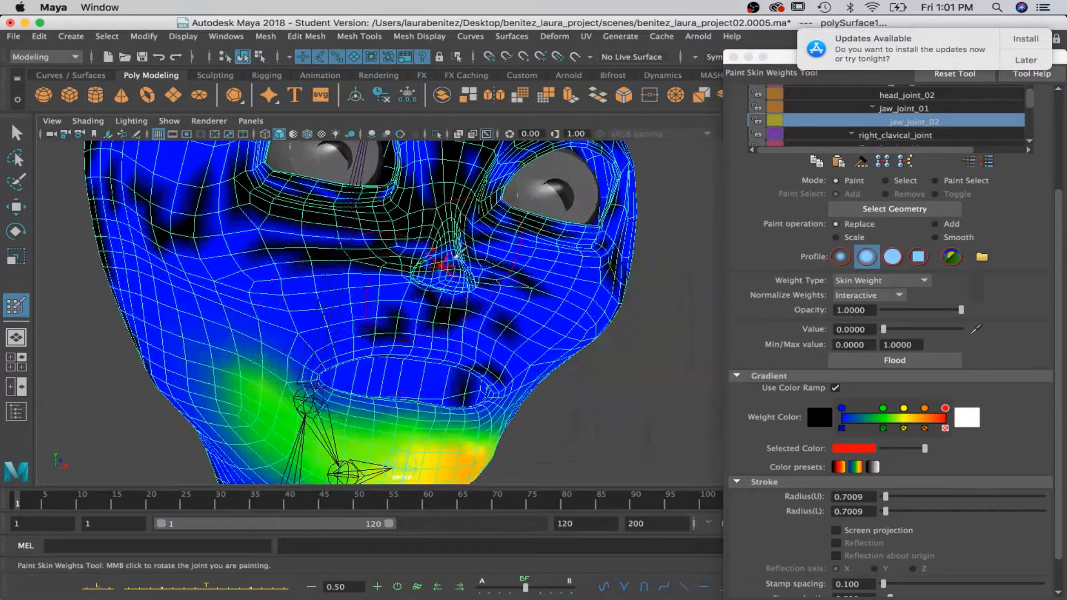
mouse_move(523, 281)
mouse_down()
mouse_move(478, 317)
mouse_move(388, 333)
mouse_move(266, 264)
mouse_up()
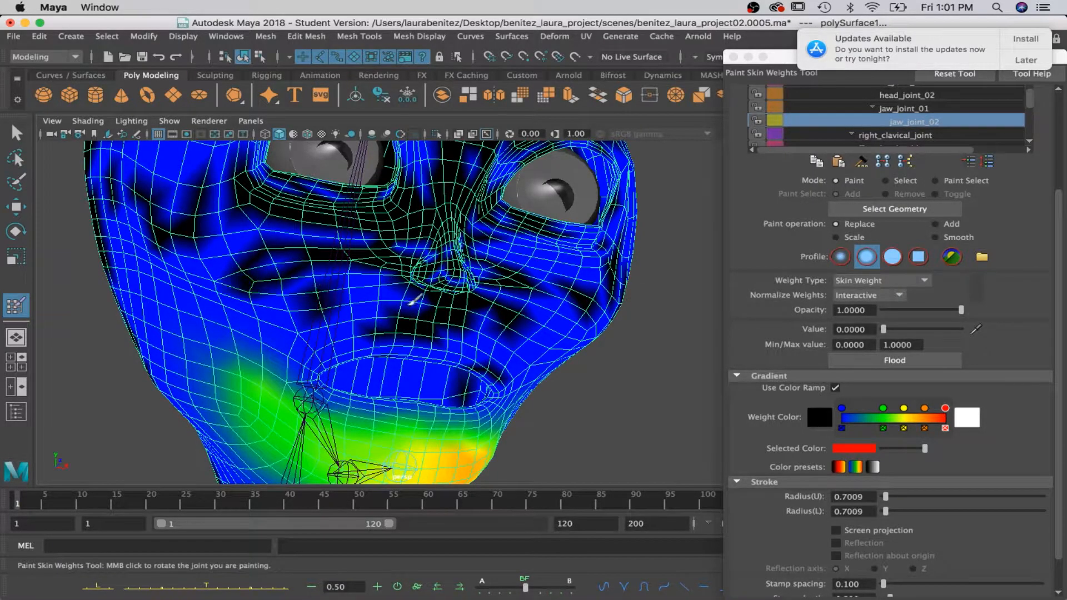
drag(407, 297, 309, 267)
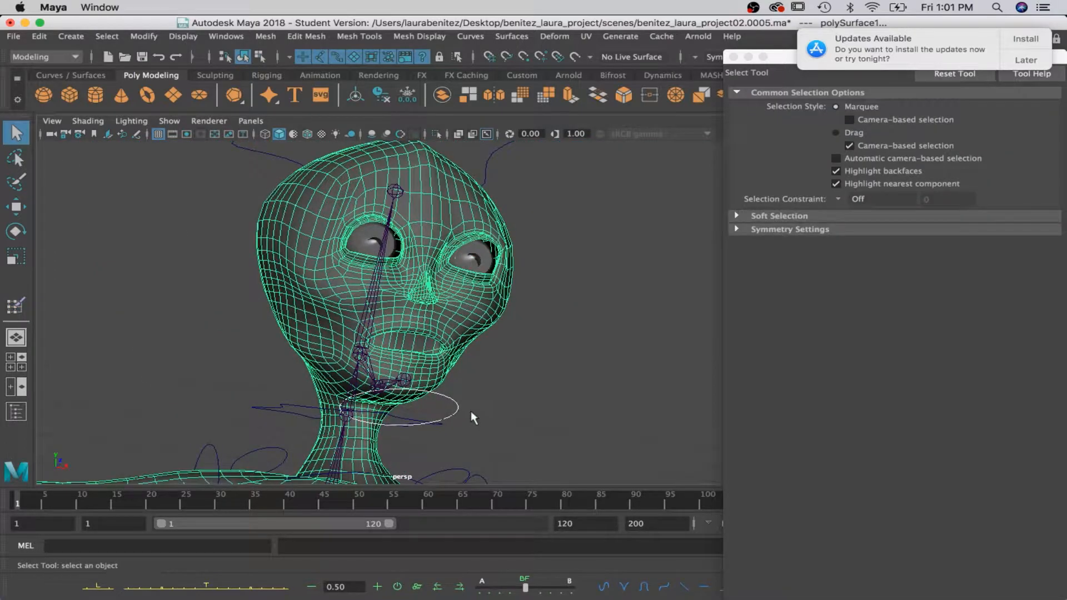
Test the rotation of jaw_ctrl and neck_ctrl to check the deformation, undoing the neck rotation.
click(455, 405)
key(e)
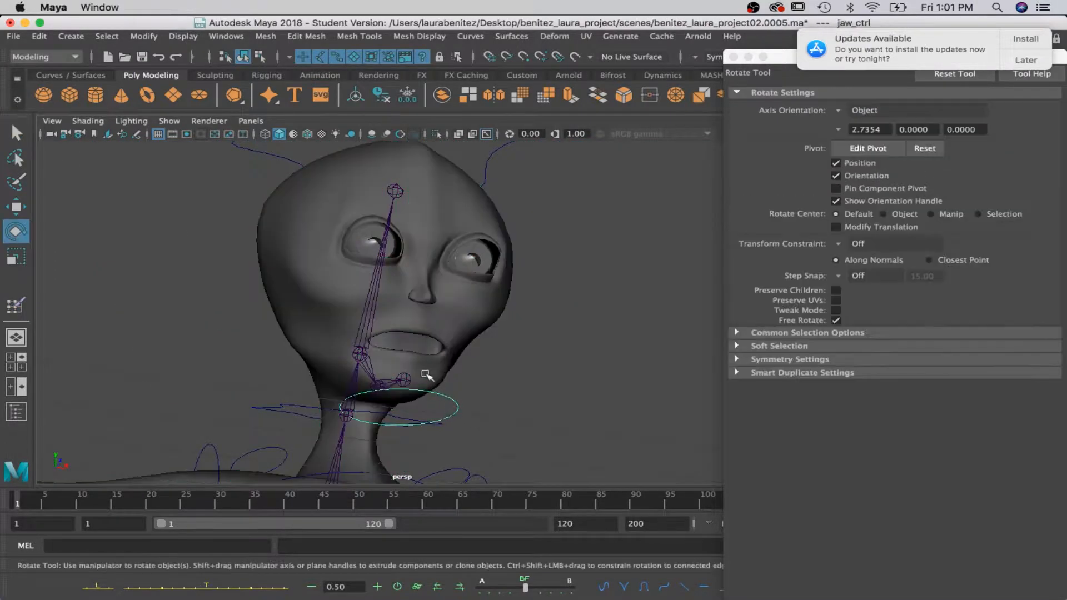
drag(403, 358, 389, 345)
alt+drag(538, 378, 709, 398)
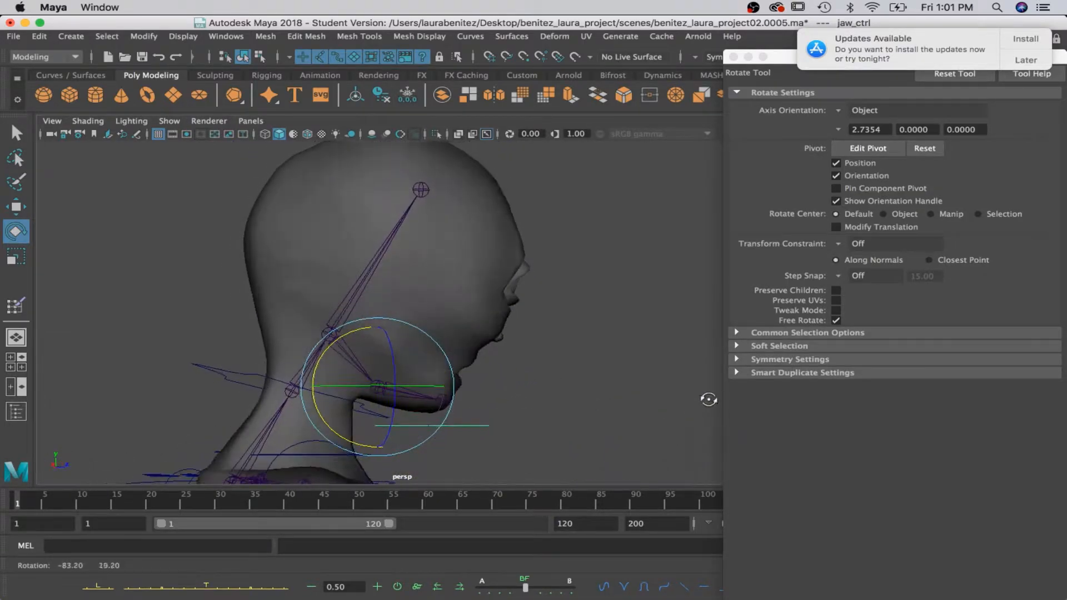
click(229, 371)
mouse_move(221, 339)
mouse_down()
mouse_move(220, 383)
mouse_move(204, 340)
mouse_up()
key(super+z)
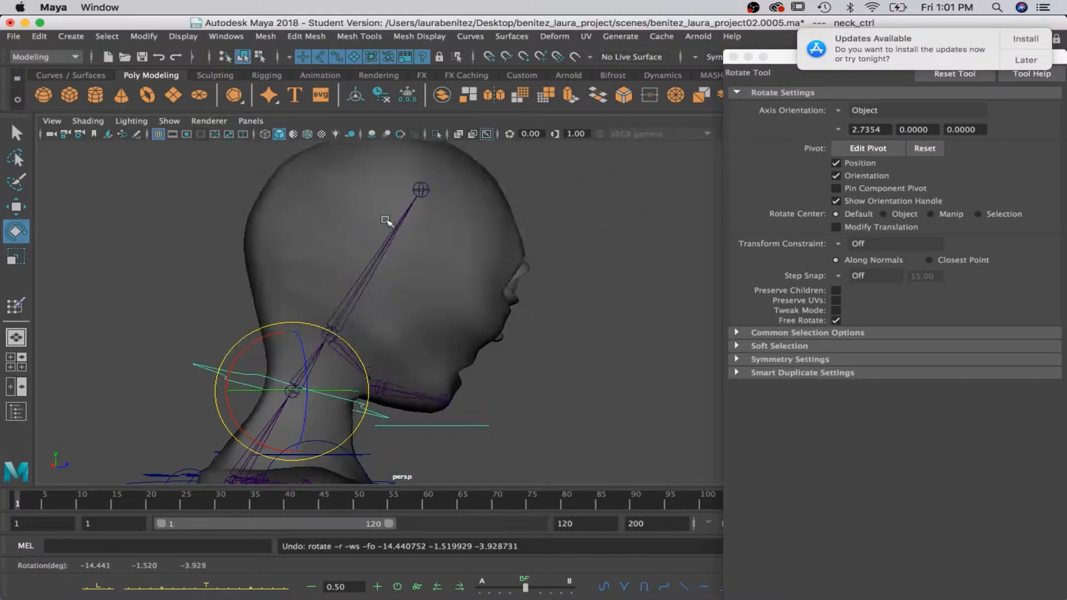
Rotate head_ctrl to check how the head and neck deform, undoing each test rotation.
scroll(410, 229, down, 5)
click(411, 230)
drag(351, 310, 305, 312)
key(super+z)
drag(305, 273, 300, 291)
key(super+z)
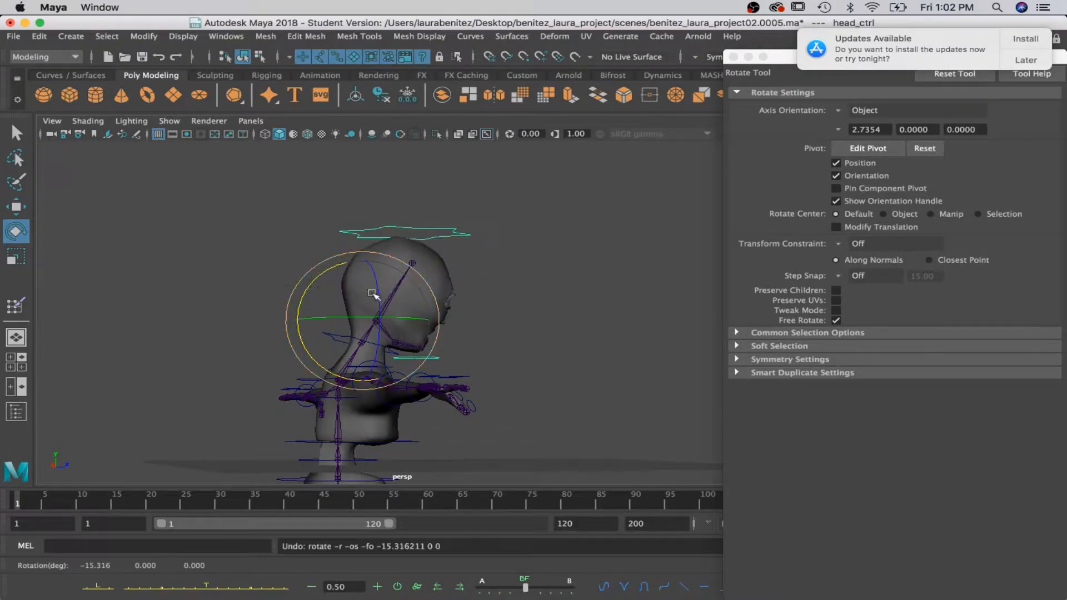
alt+drag(492, 319, 355, 382)
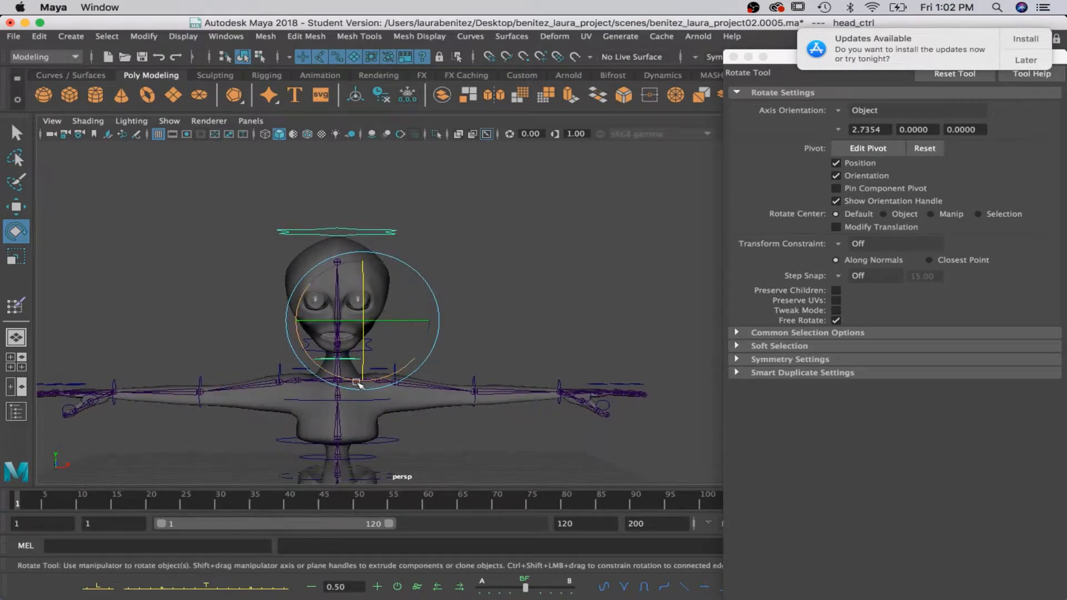
Rotate left_clavical_ctrl to check the shoulder deformation, undo the rotation and frame the control.
key(q)
alt+middle_drag(388, 400, 410, 333)
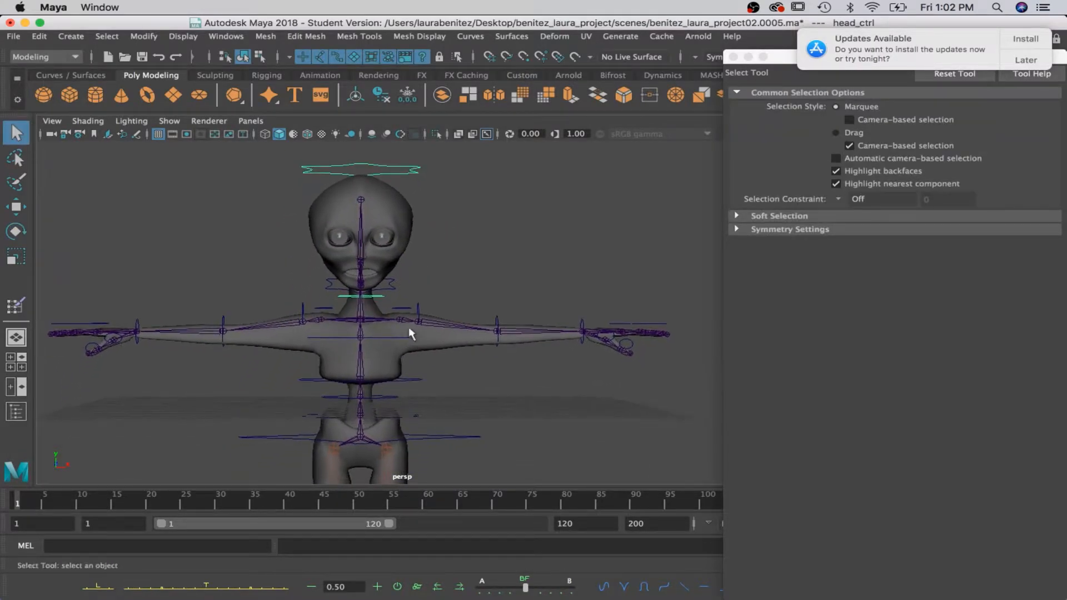
click(400, 308)
key(e)
drag(334, 319, 352, 295)
key(z)
key(f)
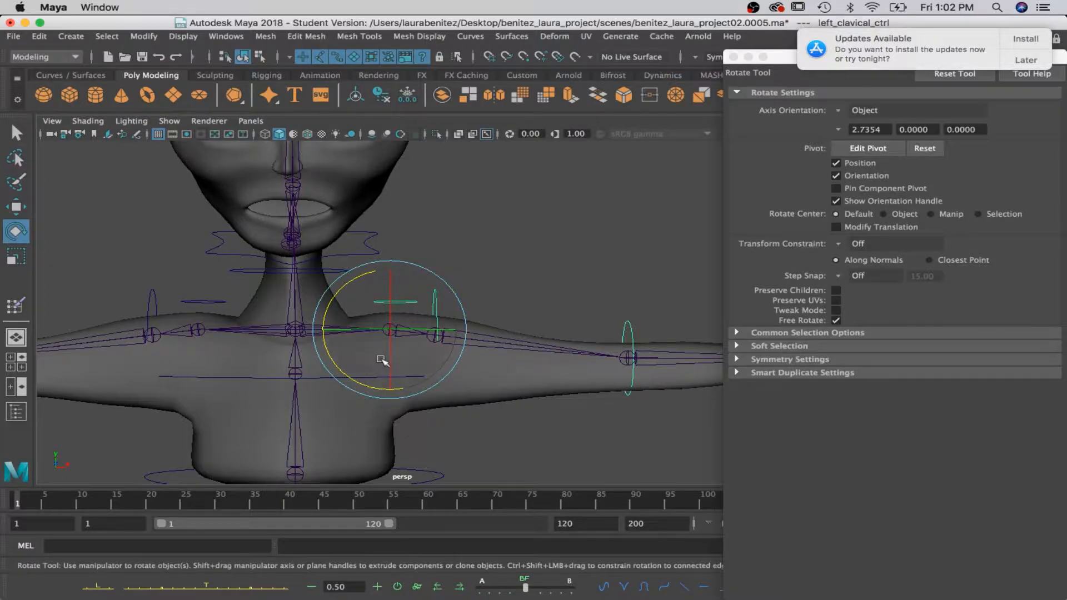
Return to skin weight painting, select the left_shoulder_joint influence and paint its weights to 0 across the chest and upper back.
right_drag(488, 218, 412, 202)
scroll(889, 121, down, 5)
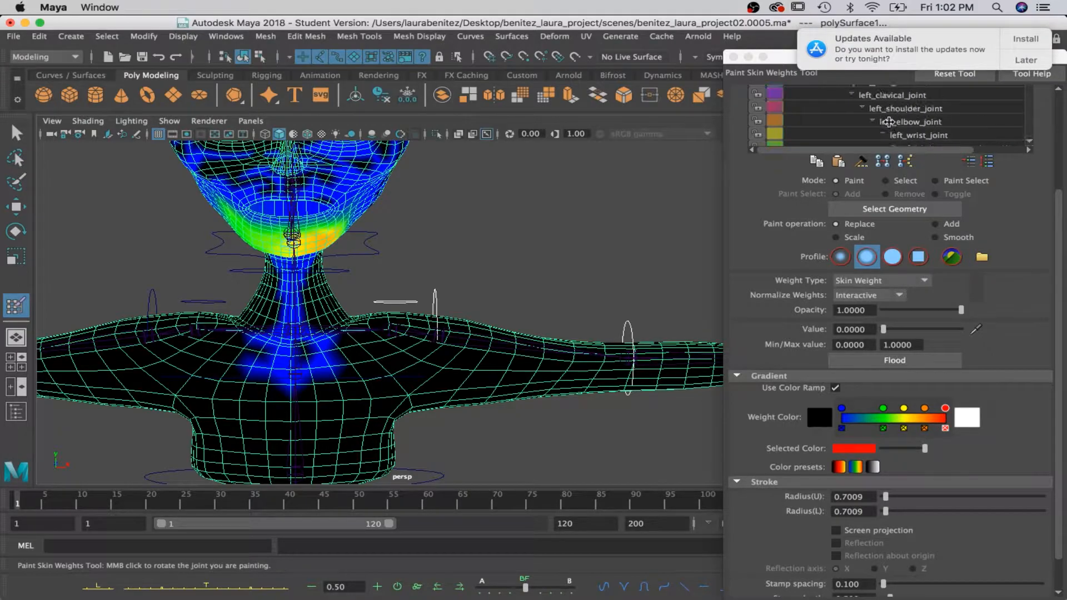
click(893, 113)
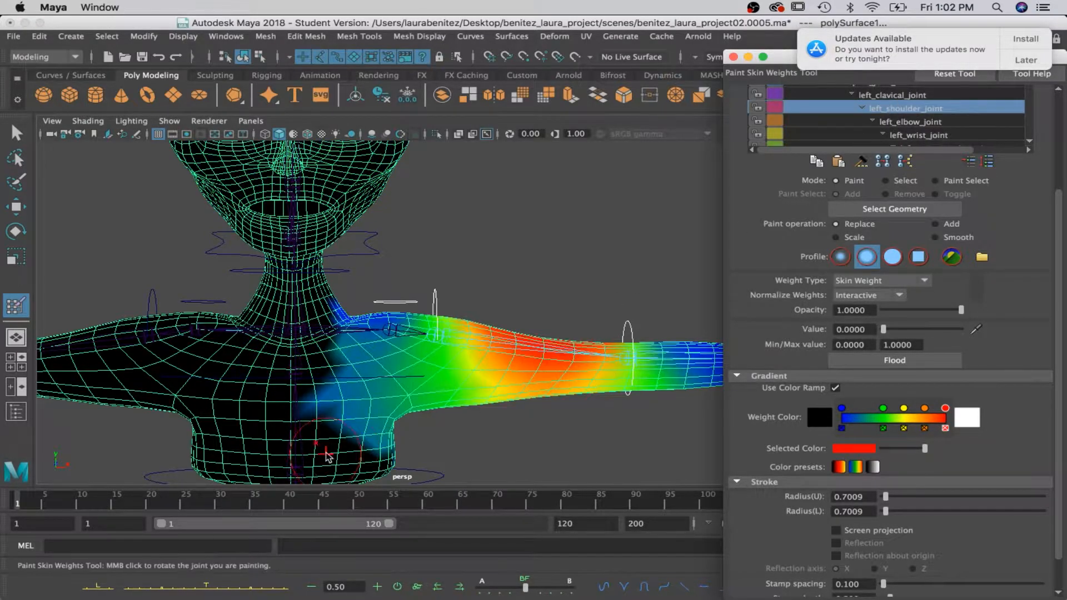
mouse_move(328, 390)
mouse_down()
mouse_move(359, 377)
mouse_move(348, 315)
mouse_up()
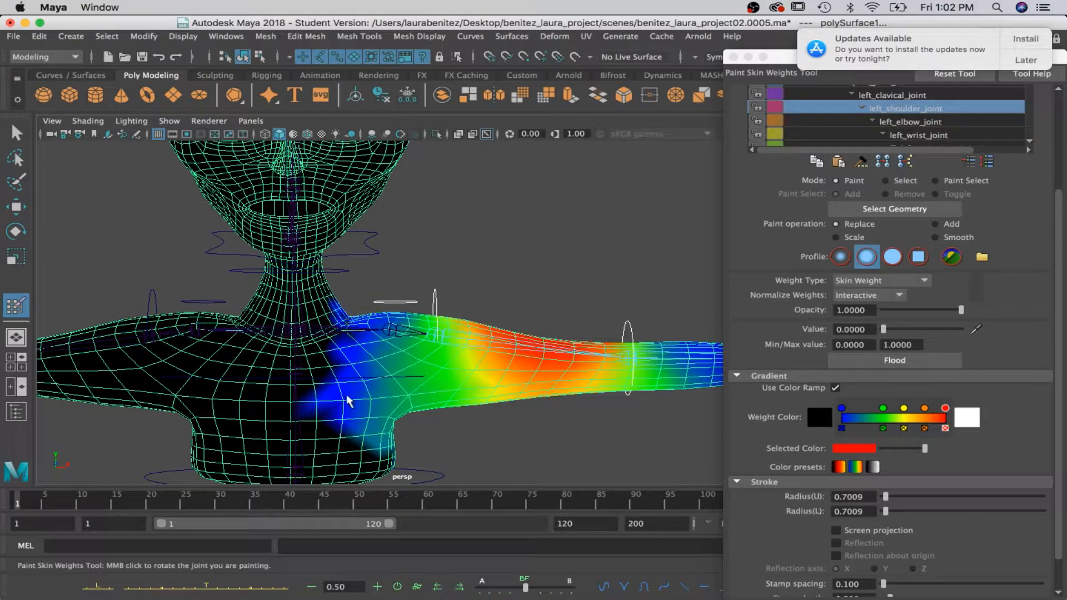
drag(346, 392, 367, 440)
alt+drag(437, 448, 319, 435)
mouse_move(326, 415)
mouse_down()
mouse_move(334, 440)
mouse_move(405, 432)
mouse_up()
alt+drag(519, 438, 344, 436)
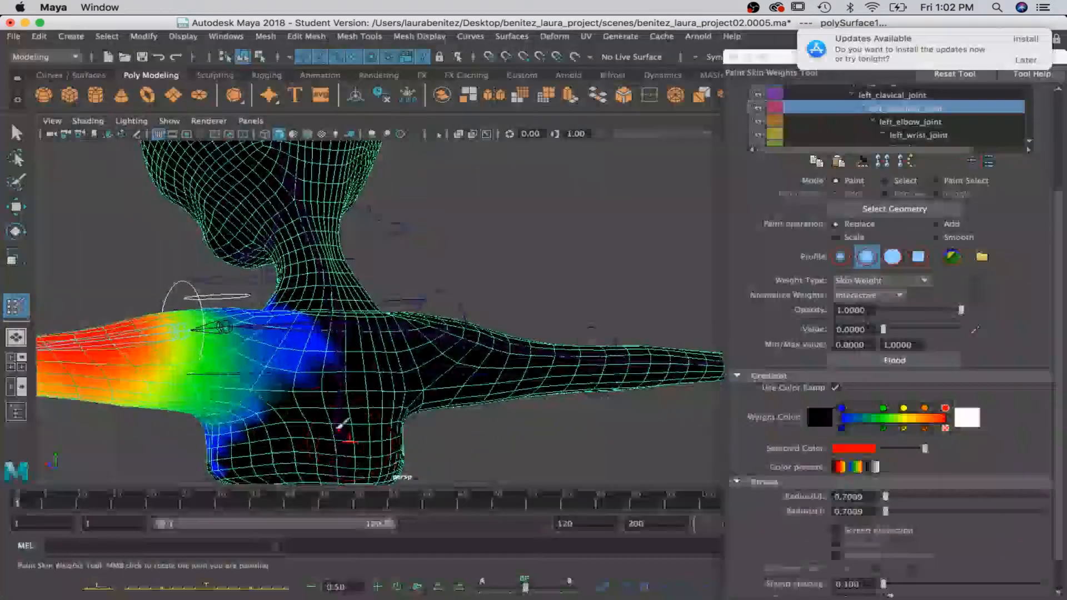
mouse_move(283, 339)
mouse_down()
mouse_move(249, 425)
mouse_move(407, 424)
mouse_up()
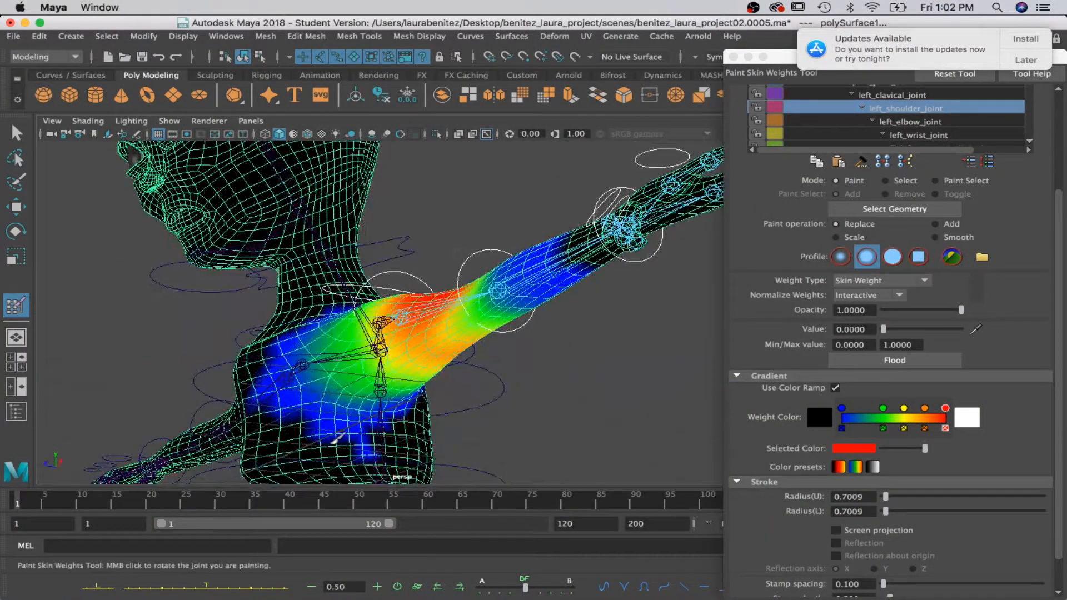
alt+drag(331, 434, 372, 389)
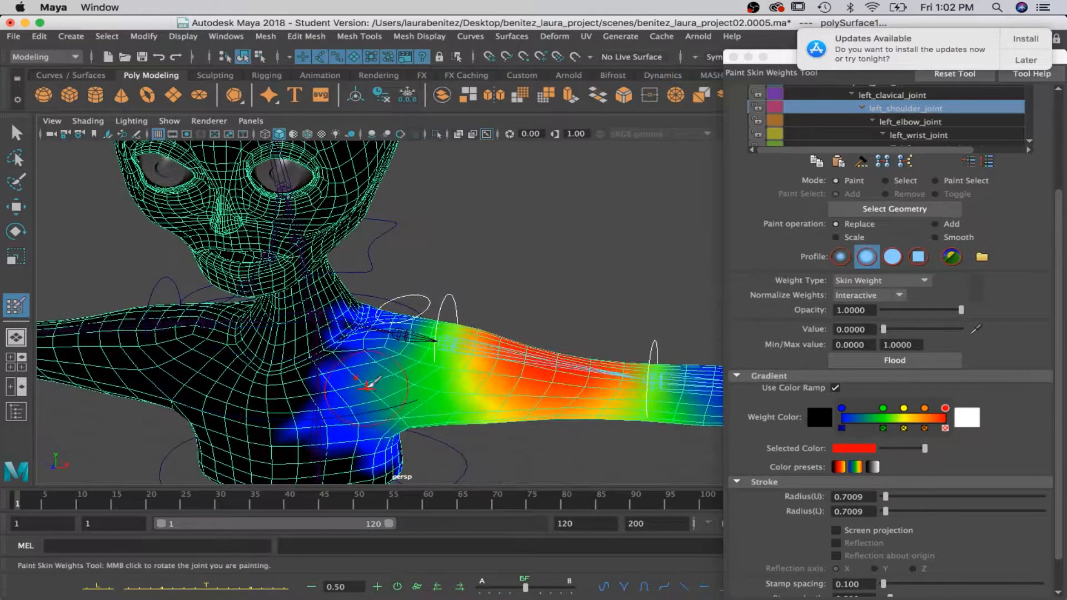
Compare the left_elbow_joint and left_shoulder_joint influences, examining the shoulder weights from the front and side.
click(917, 122)
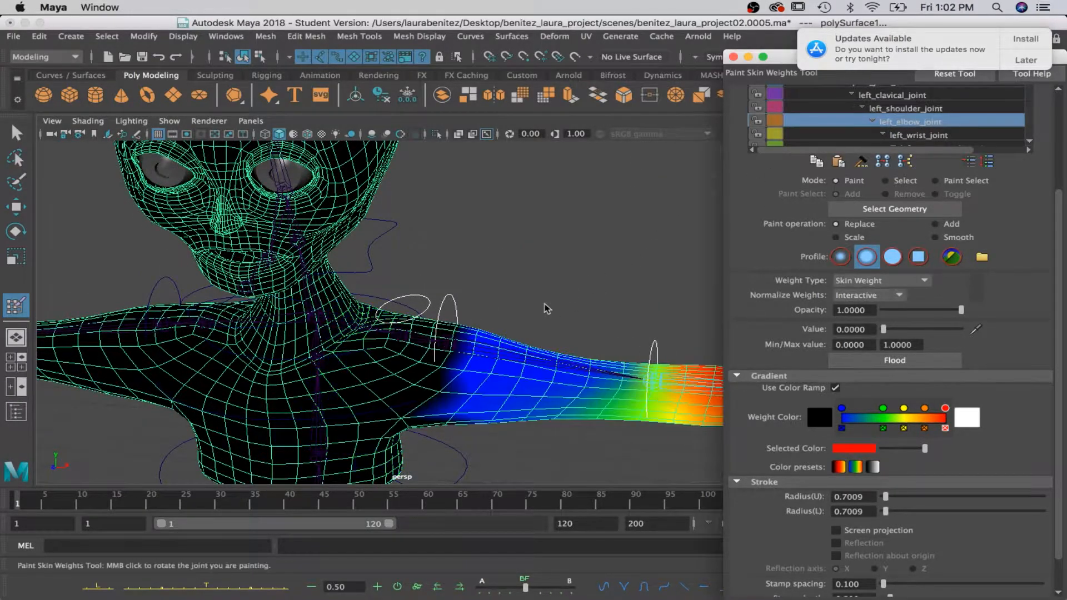
click(883, 112)
alt+drag(488, 374, 383, 381)
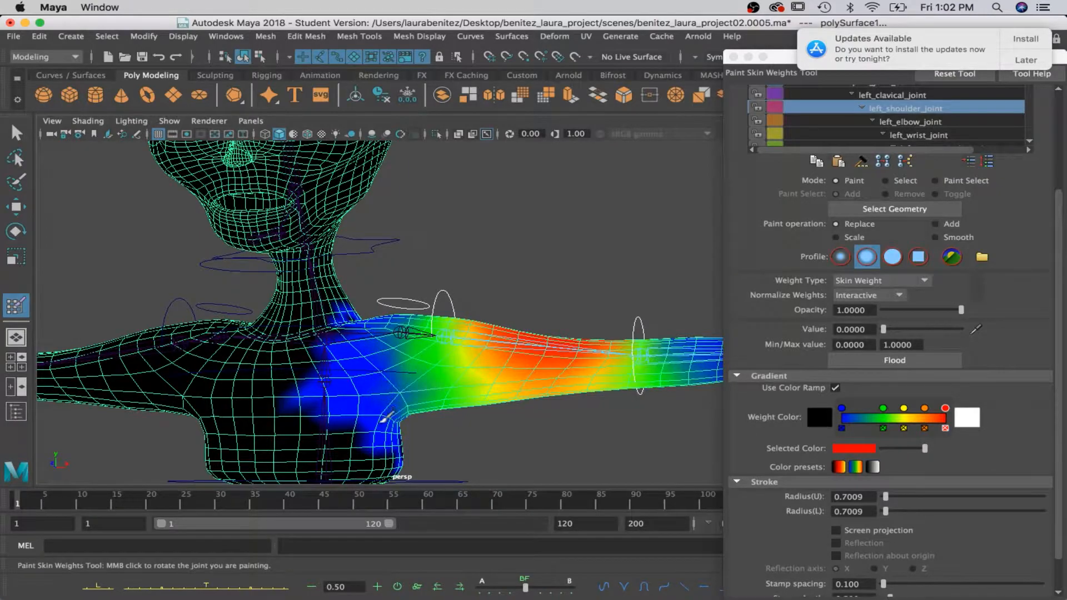
alt+drag(406, 428, 311, 378)
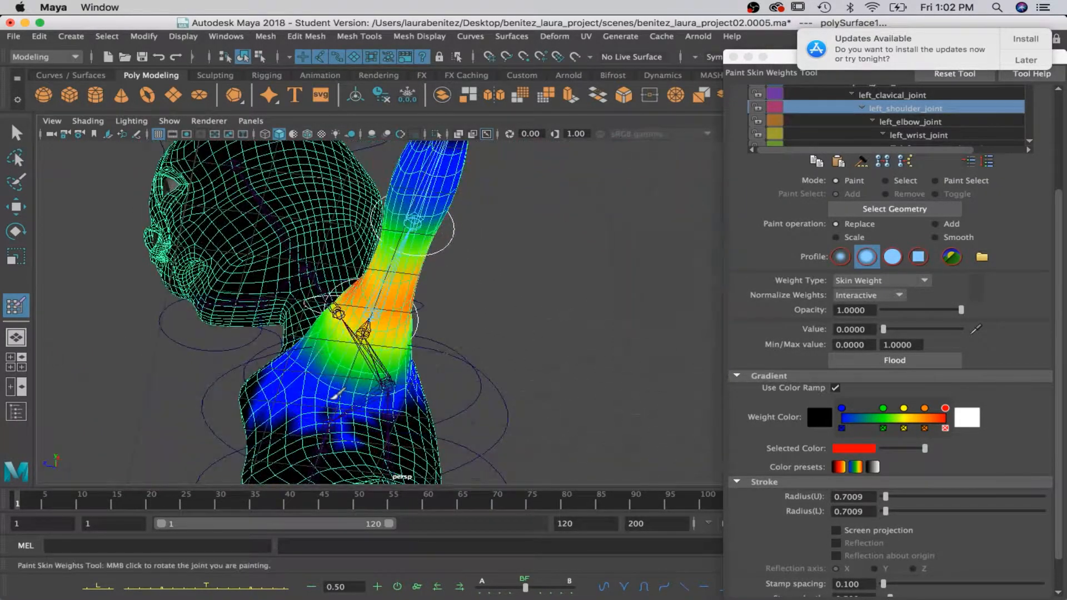
alt+drag(412, 395, 496, 387)
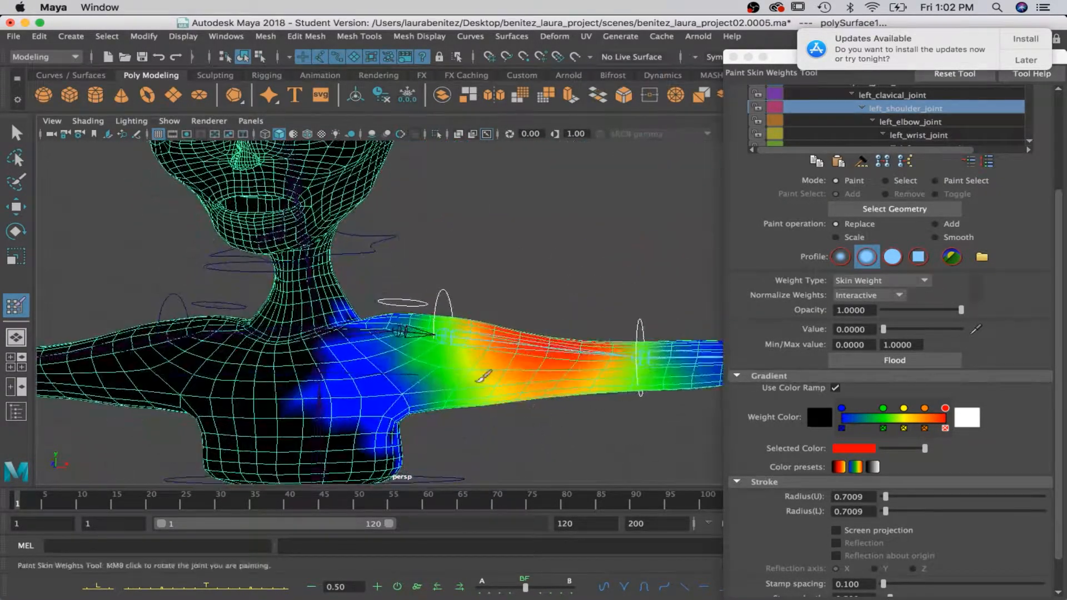
Test-rotate left_clavical_ctrl and left_shoulder_ctrl to check the shoulder deformation, undoing each rotation.
key(q)
click(435, 303)
key(e)
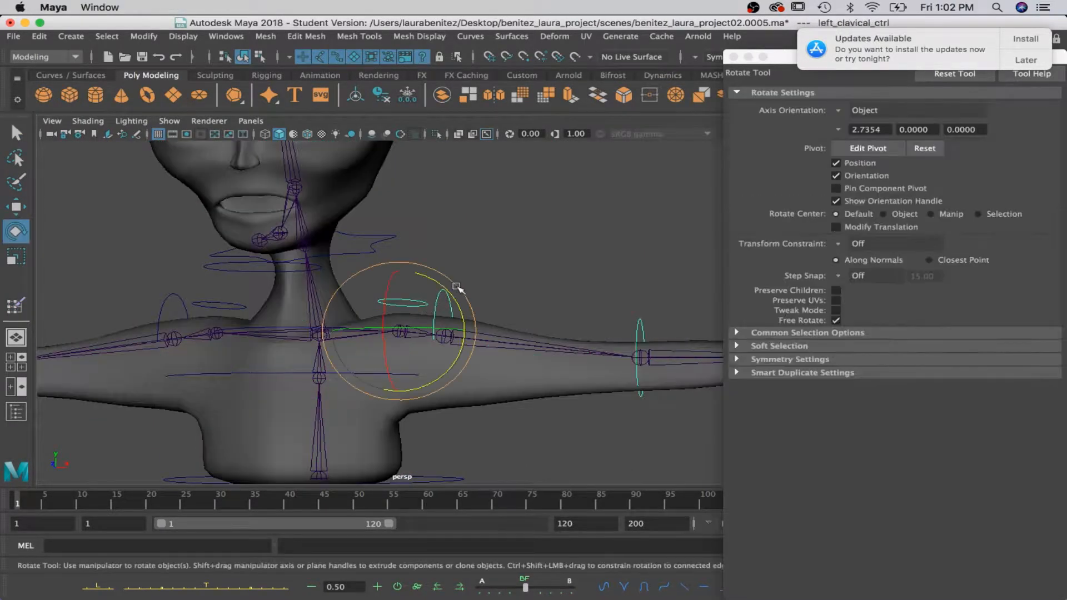
drag(454, 297, 431, 367)
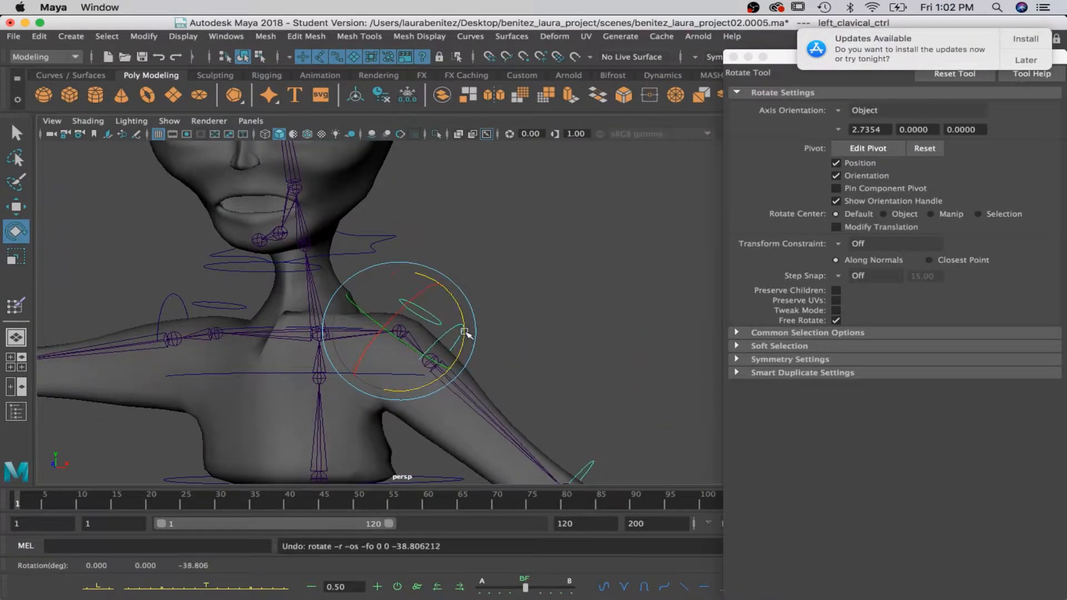
key(ctrl+z)
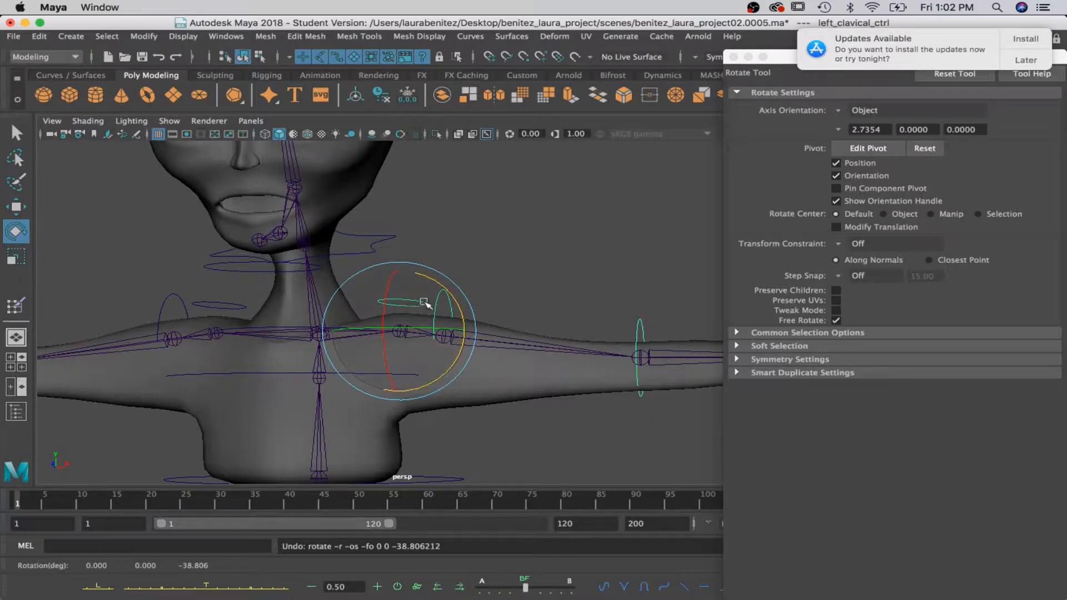
click(445, 302)
click(445, 302)
drag(489, 293, 497, 372)
key(ctrl+z)
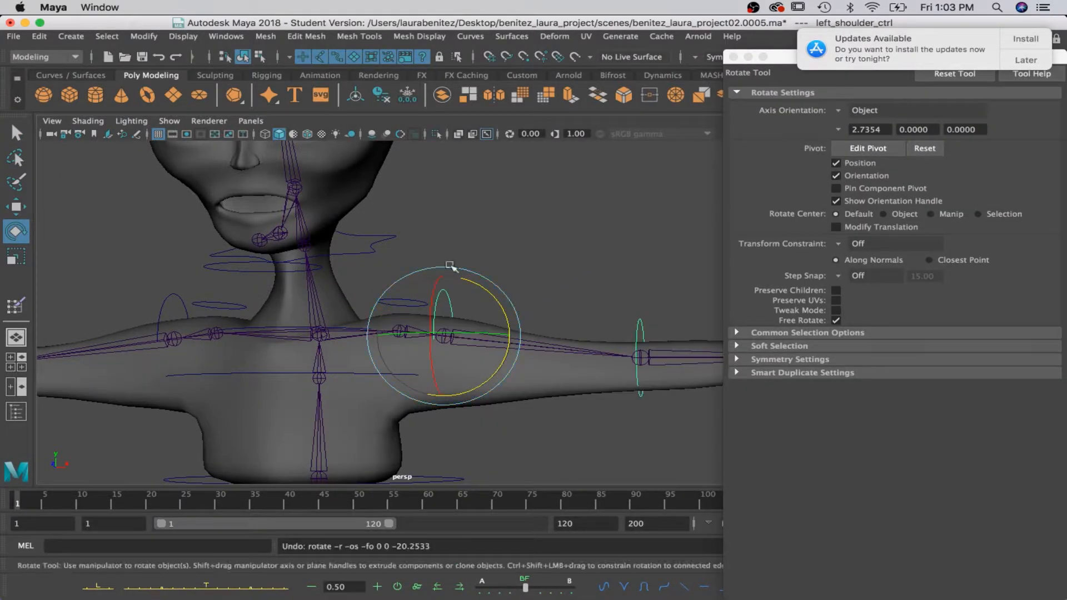
Return to skin weight painting, select the left_clavical_joint influence and paint its weights to 0 across the chest and neck base.
key(q)
mouse_move(360, 403)
right_down()
mouse_move(360, 218)
mouse_move(261, 211)
mouse_move(264, 201)
right_up()
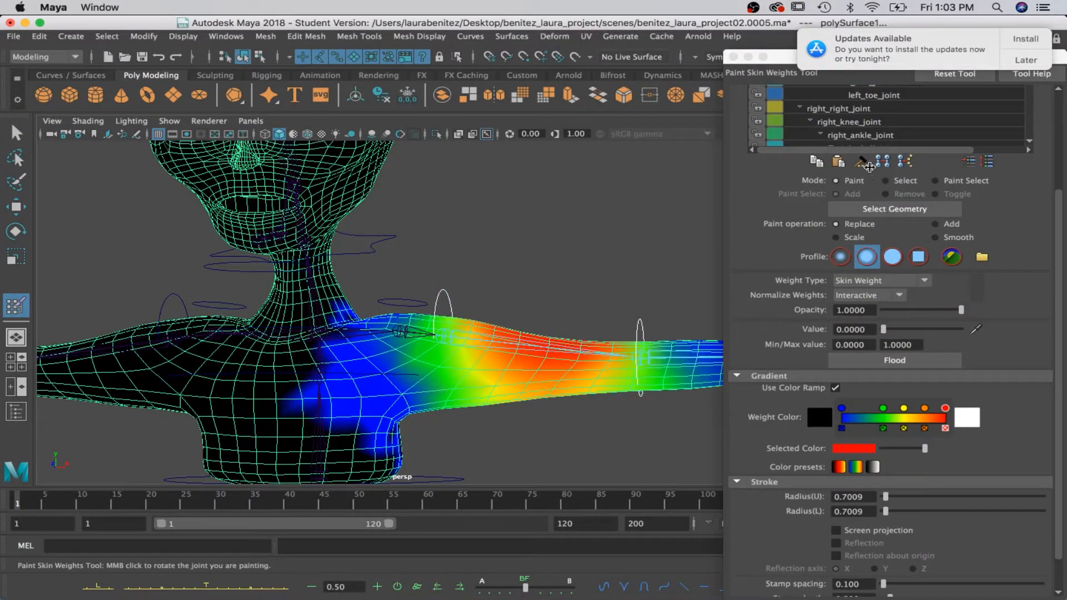
scroll(854, 120, up, 5)
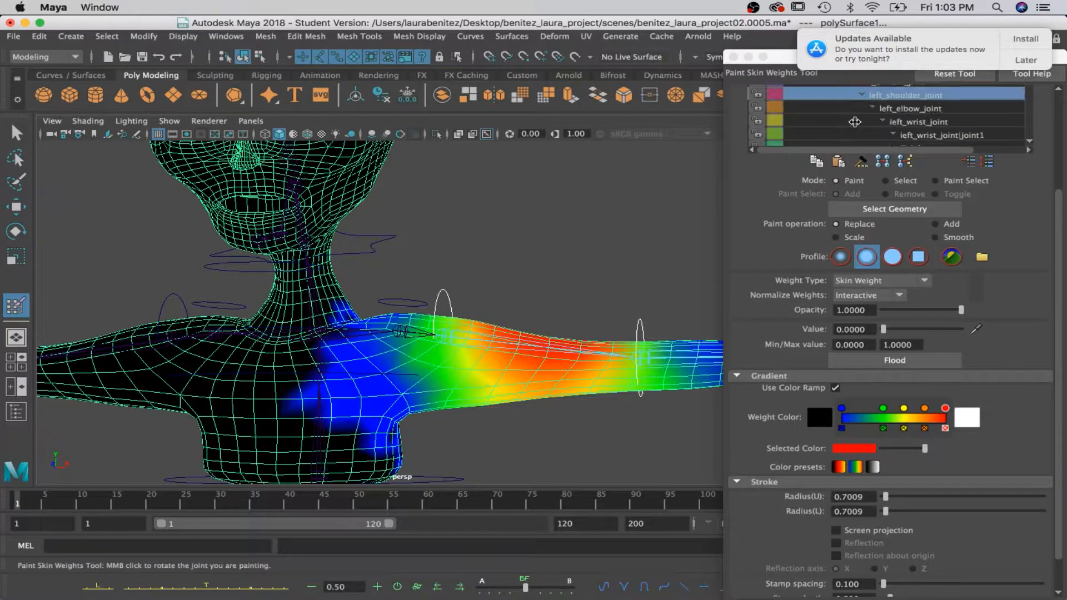
click(862, 110)
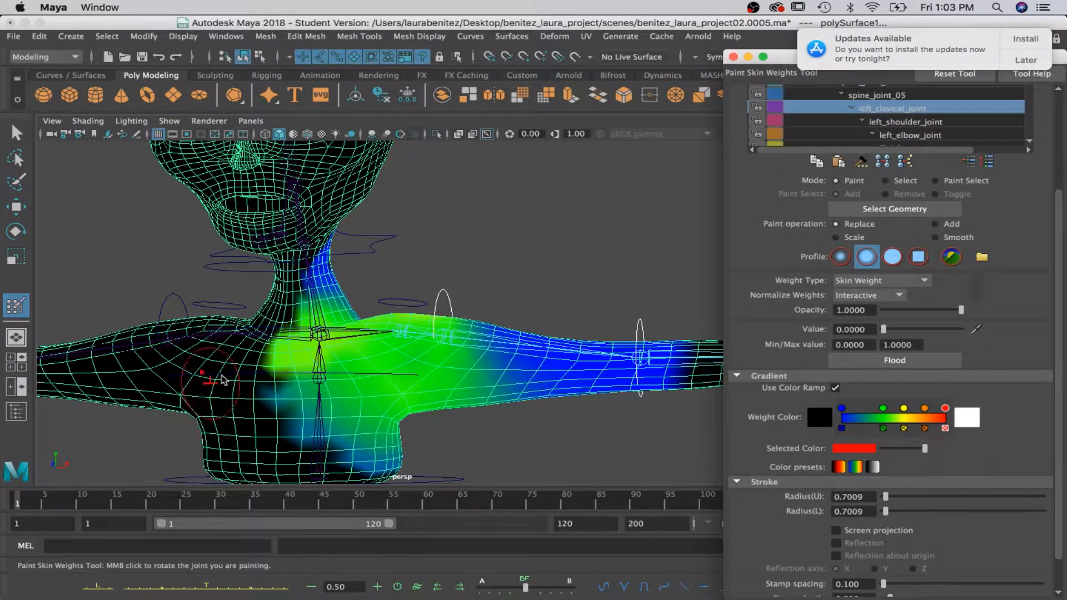
drag(303, 303, 293, 402)
mouse_move(305, 359)
mouse_down()
mouse_move(335, 309)
mouse_move(261, 381)
mouse_move(266, 366)
mouse_move(108, 372)
mouse_move(305, 341)
mouse_move(314, 350)
mouse_up()
drag(351, 446, 390, 461)
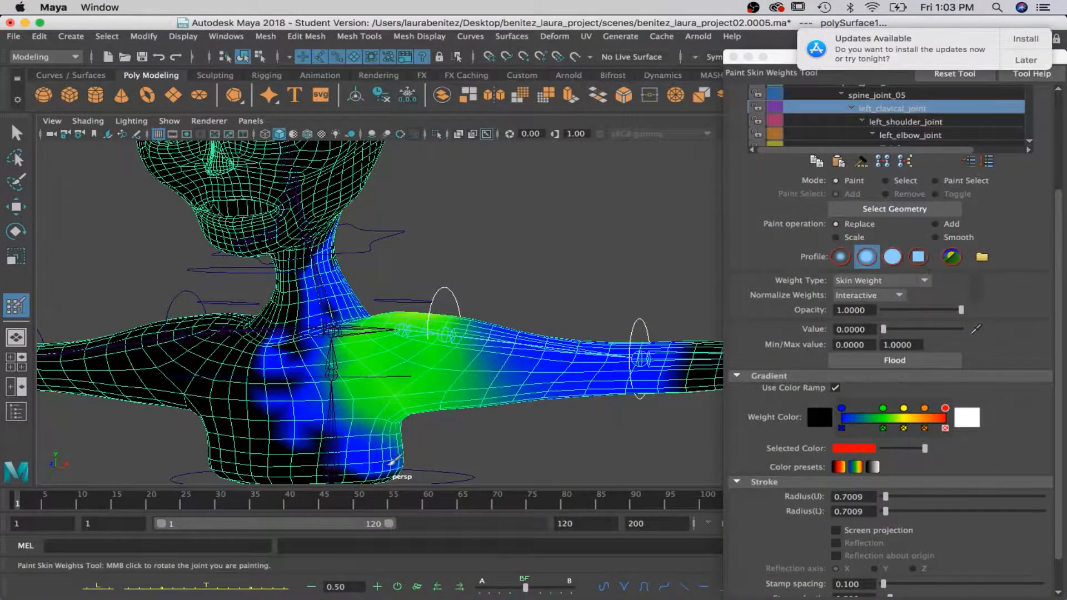
mouse_move(271, 428)
alt+mouse_down()
mouse_move(376, 441)
mouse_move(279, 413)
alt+mouse_up()
Rotate left_clavical_ctrl to check the repainted chest and shoulder, and undo the rotation.
key(q)
click(388, 302)
key(e)
drag(462, 311, 451, 334)
key(super+z)
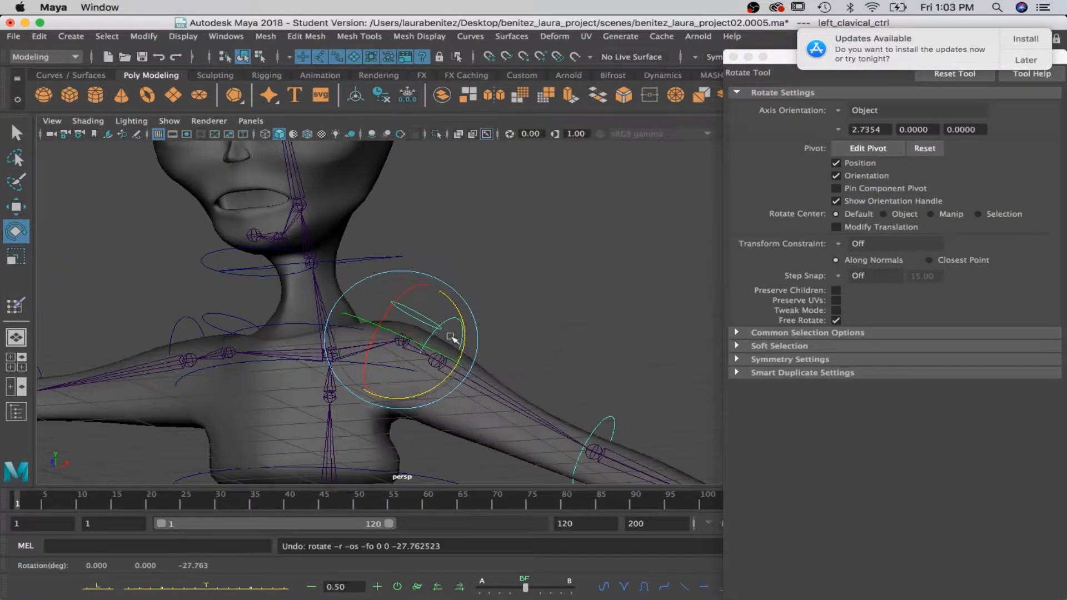
Rotate left_elbow_ctrl to check how the forearm bends, and undo the rotation.
scroll(470, 355, down, 8)
key(q)
click(492, 318)
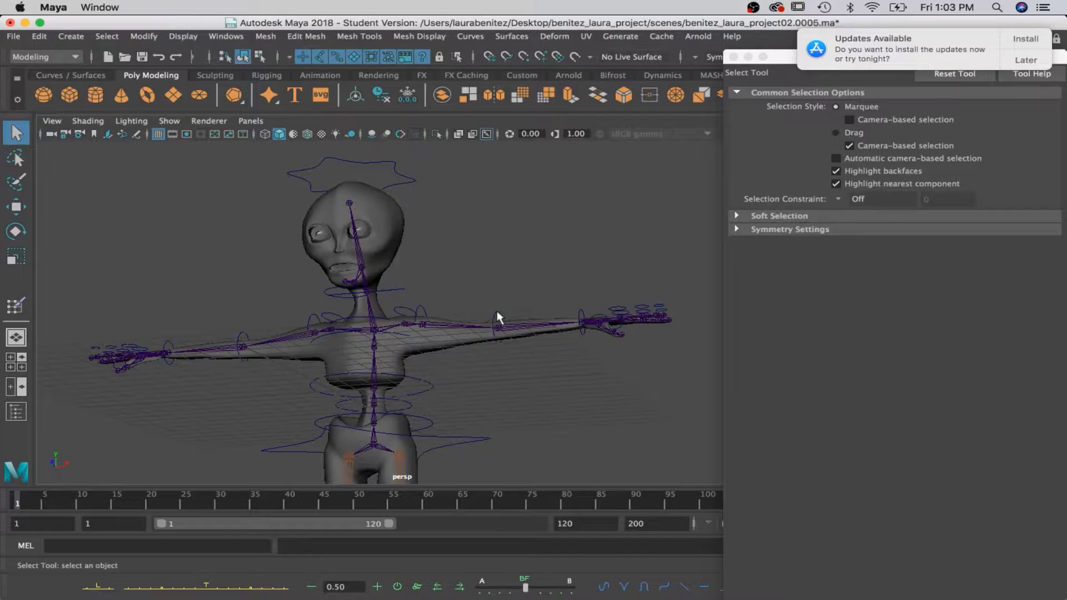
key(e)
drag(550, 344, 536, 418)
key(super+z)
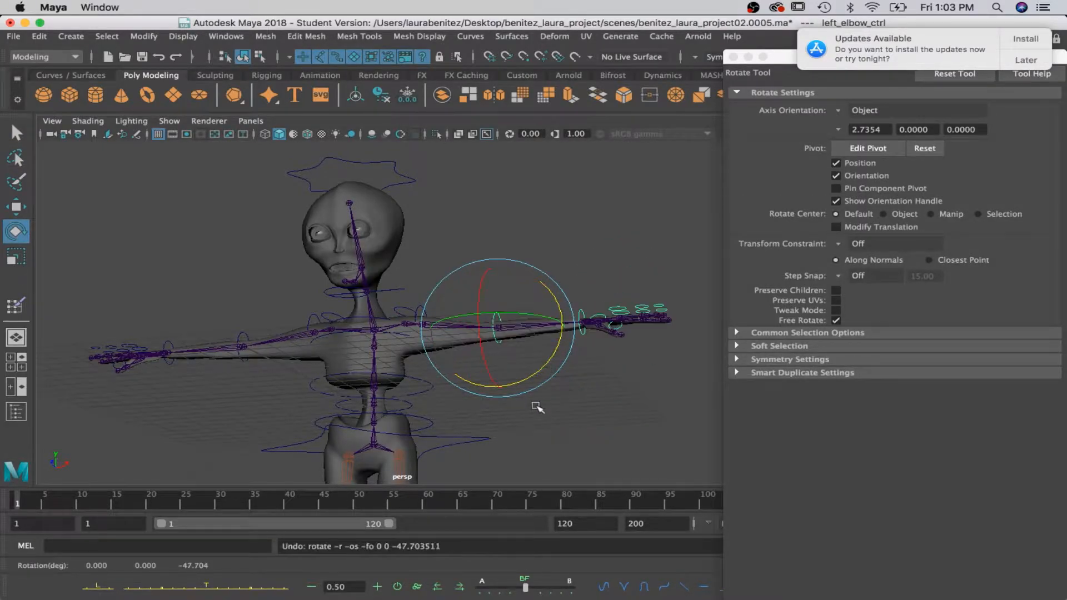
scroll(536, 411, up, 5)
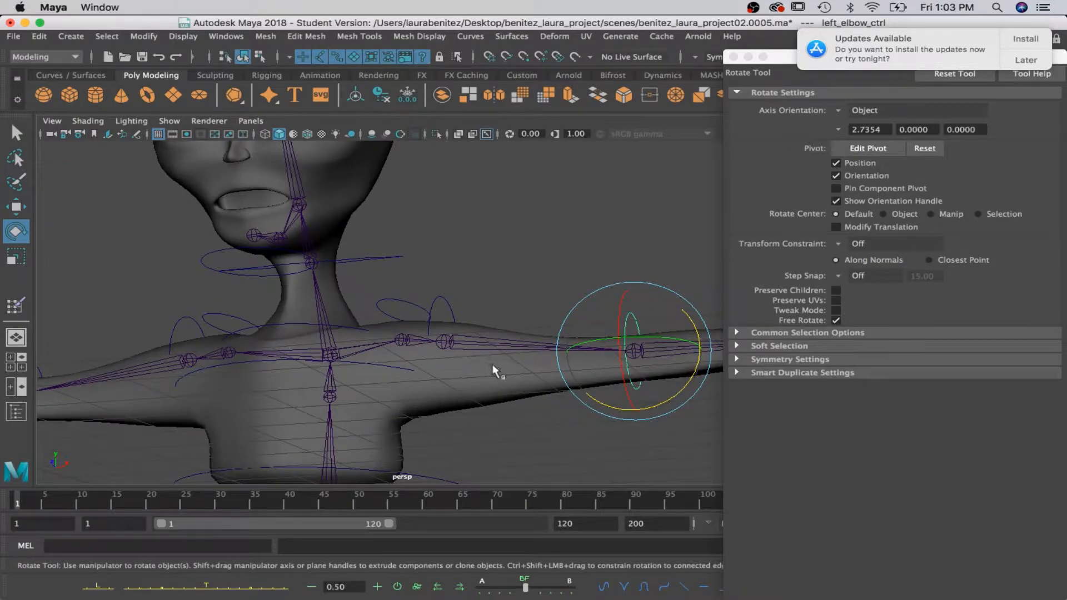
Return to skin weight painting and examine the left_elbow_joint influence along the arm.
key(q)
right_drag(505, 368, 404, 210)
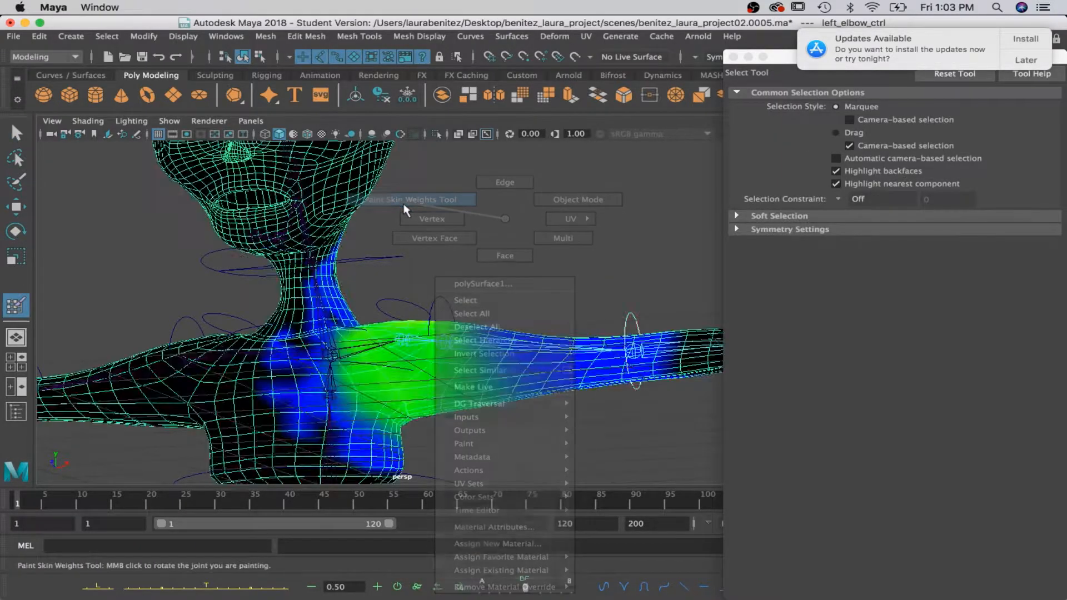
scroll(876, 129, up, 10)
scroll(876, 129, down, 4)
scroll(876, 130, down, 3)
scroll(876, 130, down, 5)
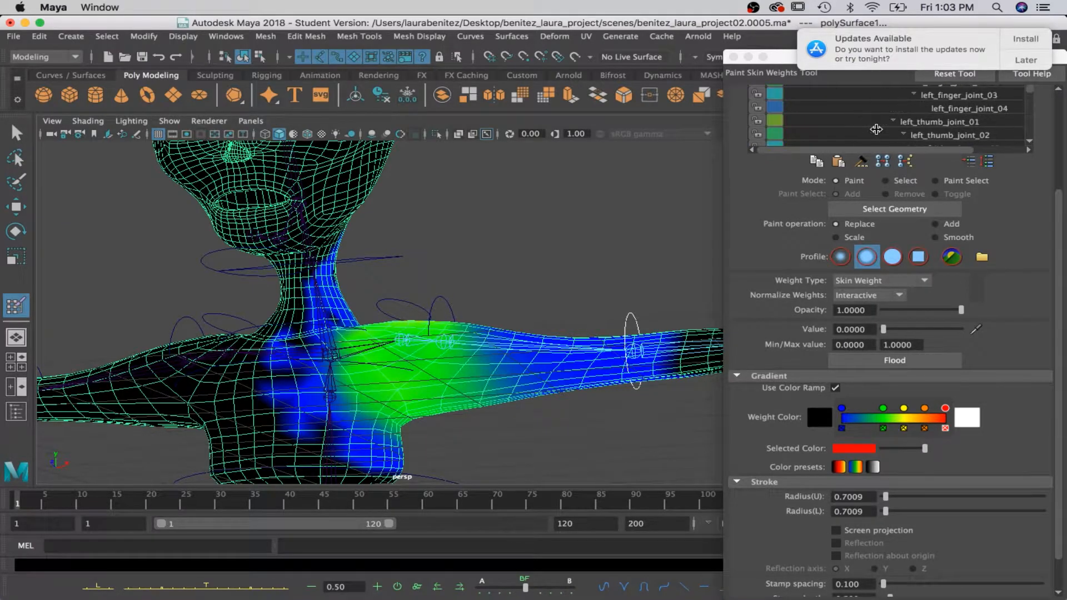
scroll(876, 130, up, 4)
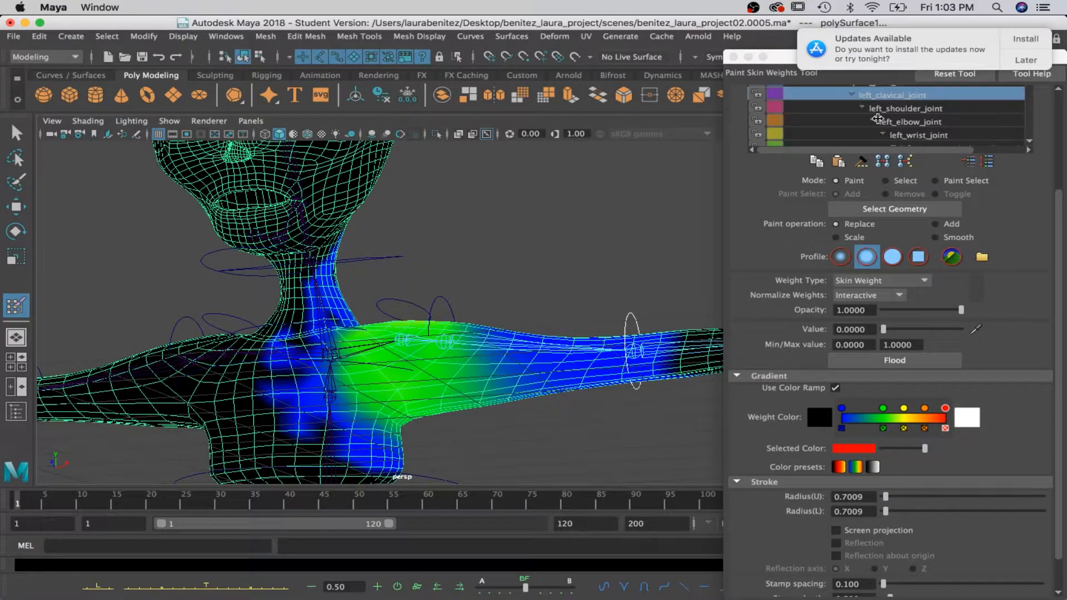
click(878, 122)
alt+drag(571, 392, 487, 431)
scroll(570, 358, up, 5)
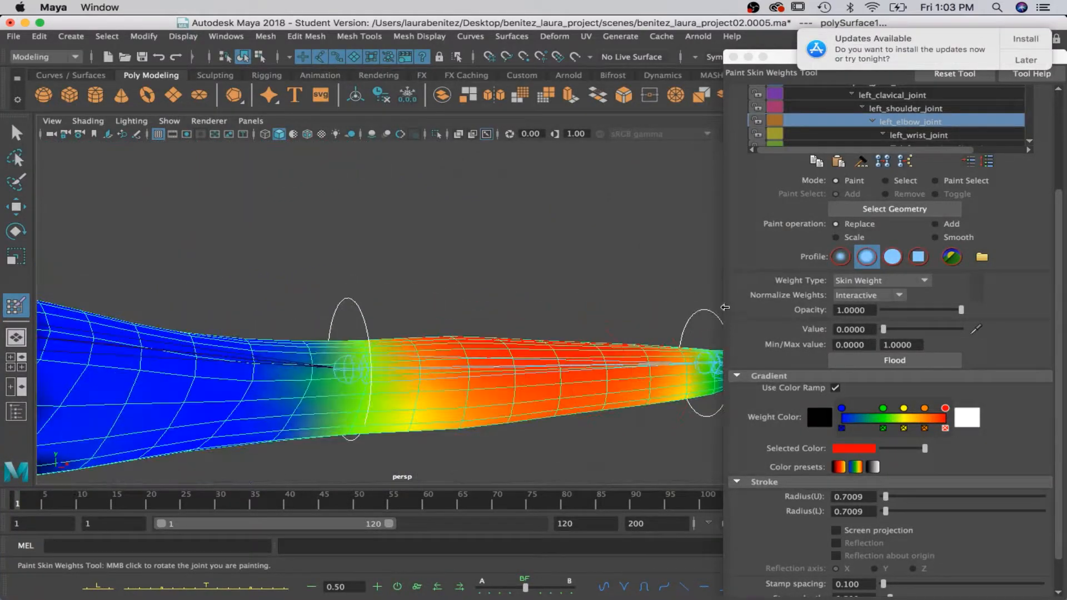
Select the left_wrist_joint influence and paint its weights to 0 in patches along the forearm.
click(919, 136)
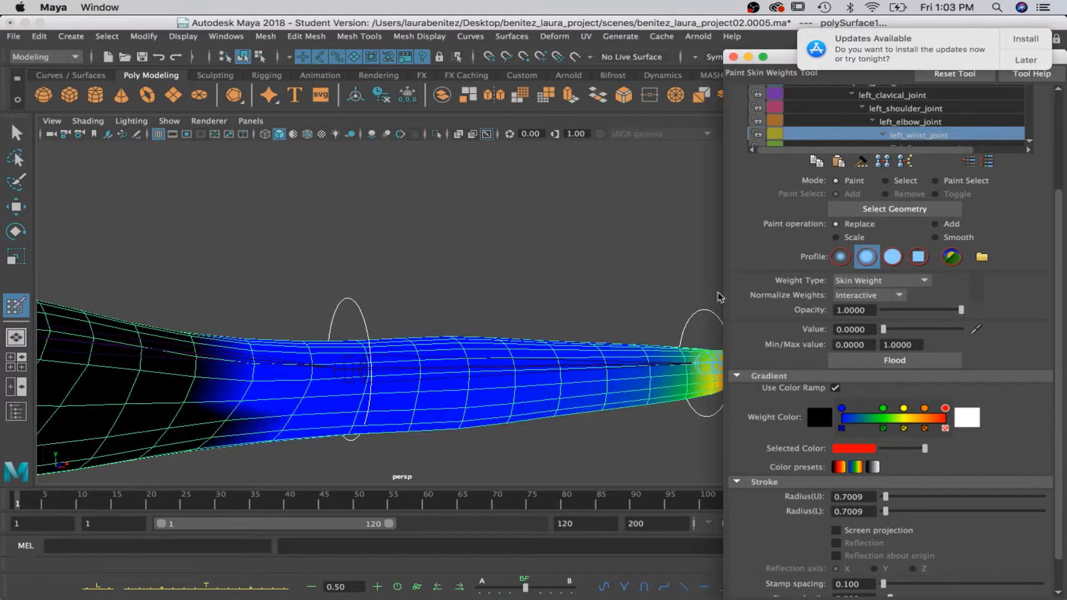
mouse_move(639, 350)
alt+middle_down()
mouse_move(500, 369)
mouse_move(417, 352)
mouse_move(411, 413)
mouse_move(416, 178)
alt+middle_up()
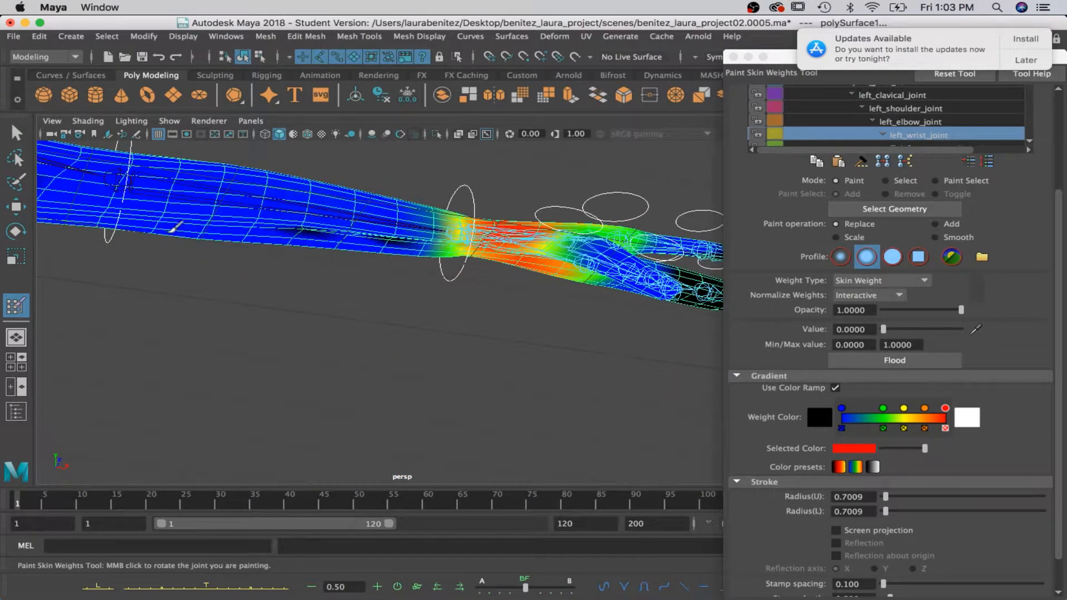
alt+middle_drag(329, 234, 369, 345)
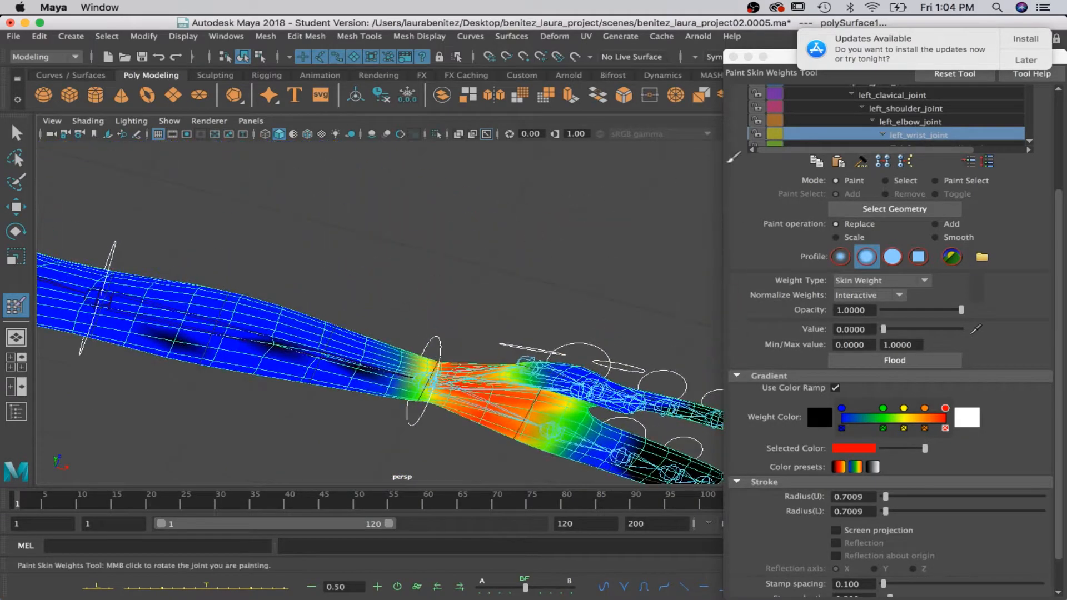
scroll(964, 128, down, 2)
alt+middle_drag(542, 310, 431, 455)
Select the left_thumb_joint_01 influence and examine its weights around the thumb, palm and fingers.
scroll(937, 123, down, 6)
scroll(937, 124, down, 1)
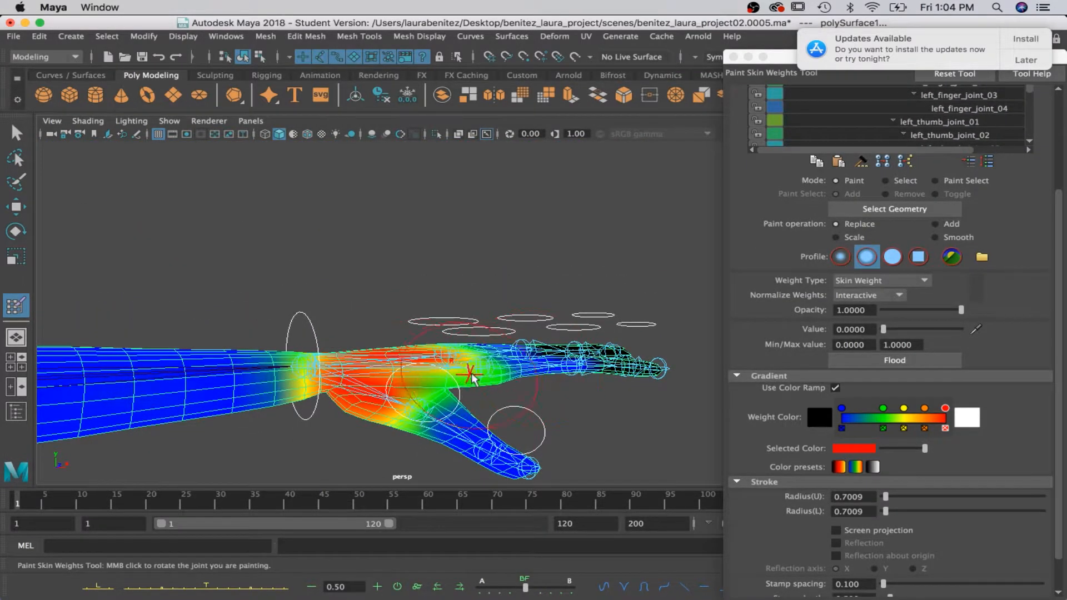
click(939, 122)
drag(425, 373, 531, 402)
alt+middle_drag(531, 402, 422, 292)
alt+drag(422, 292, 347, 210)
alt+middle_drag(345, 209, 425, 422)
alt+drag(425, 422, 400, 386)
mouse_move(400, 385)
alt+middle_down()
mouse_move(395, 376)
mouse_move(420, 385)
alt+middle_up()
alt+drag(420, 384, 422, 409)
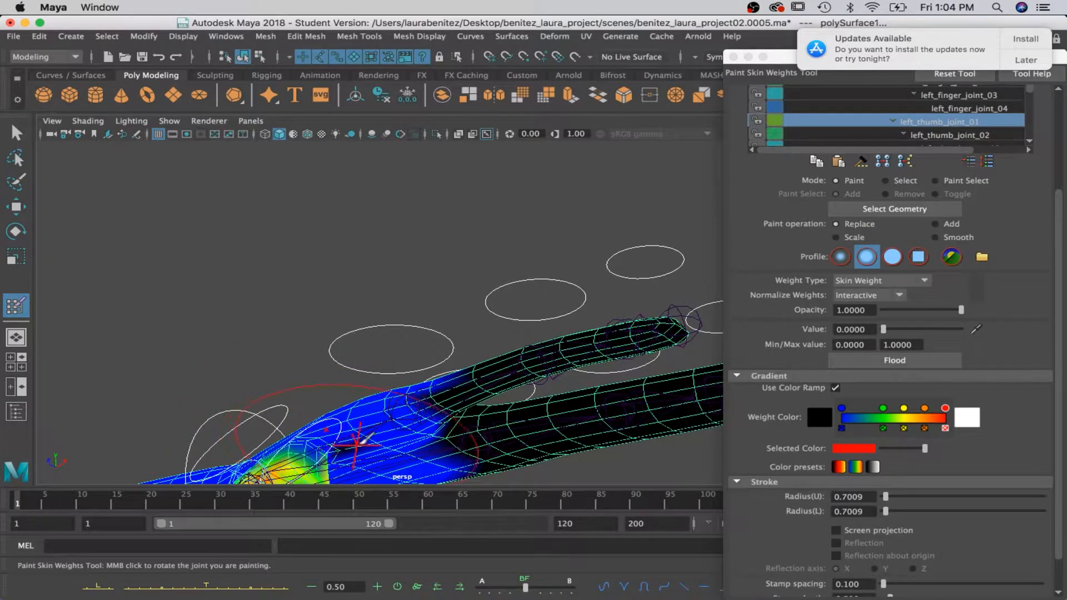
alt+drag(360, 441, 473, 475)
Select the left_thumb_joint_02 influence and start painting its weights to 0 on the forearm near the wrist.
scroll(472, 414, down, 5)
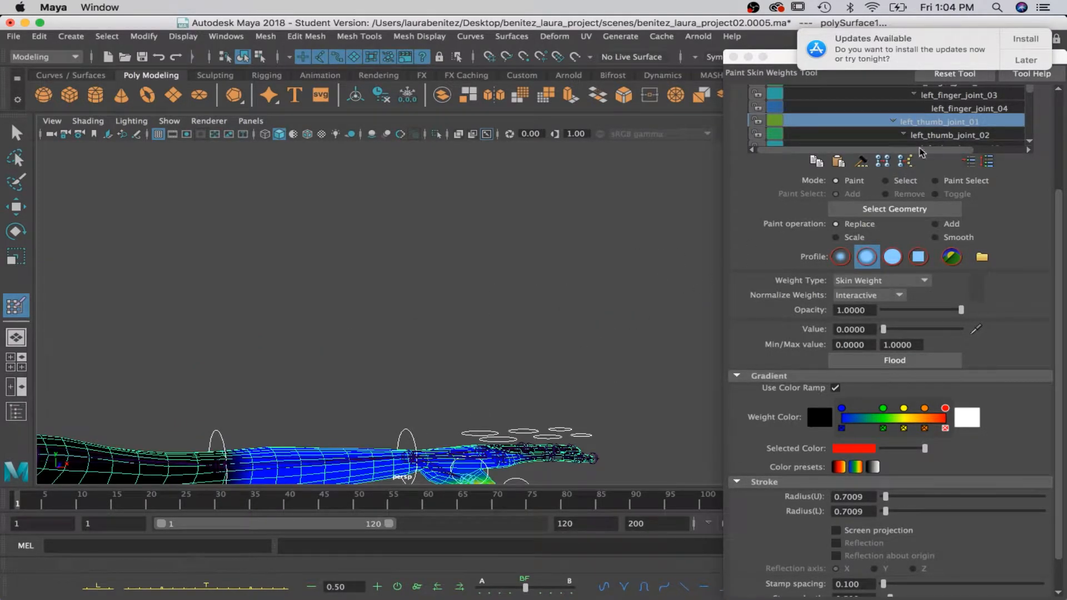
click(951, 135)
scroll(500, 361, up, 5)
scroll(479, 361, up, 4)
scroll(500, 434, up, 4)
alt+middle_drag(459, 426, 399, 322)
drag(404, 317, 475, 240)
alt+drag(541, 270, 516, 267)
alt+middle_drag(451, 169, 475, 349)
alt+drag(438, 244, 486, 239)
mouse_move(416, 264)
mouse_down()
mouse_move(81, 186)
mouse_move(327, 200)
mouse_move(292, 265)
mouse_up()
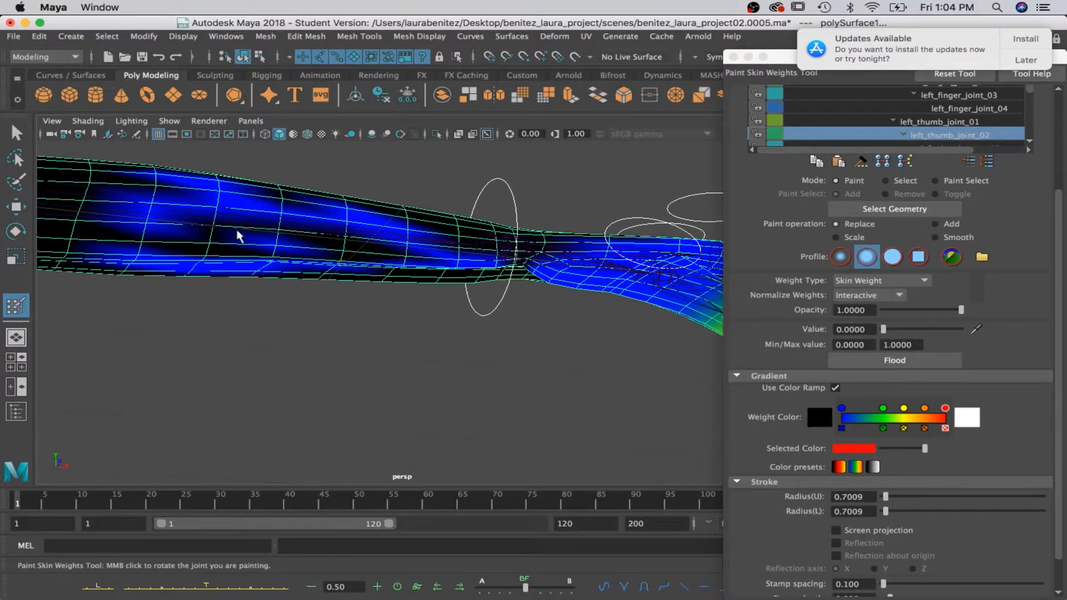
Paint the remaining left_thumb_joint_02 weights to 0 across the visible side of the forearm.
drag(140, 179, 403, 257)
drag(322, 222, 225, 210)
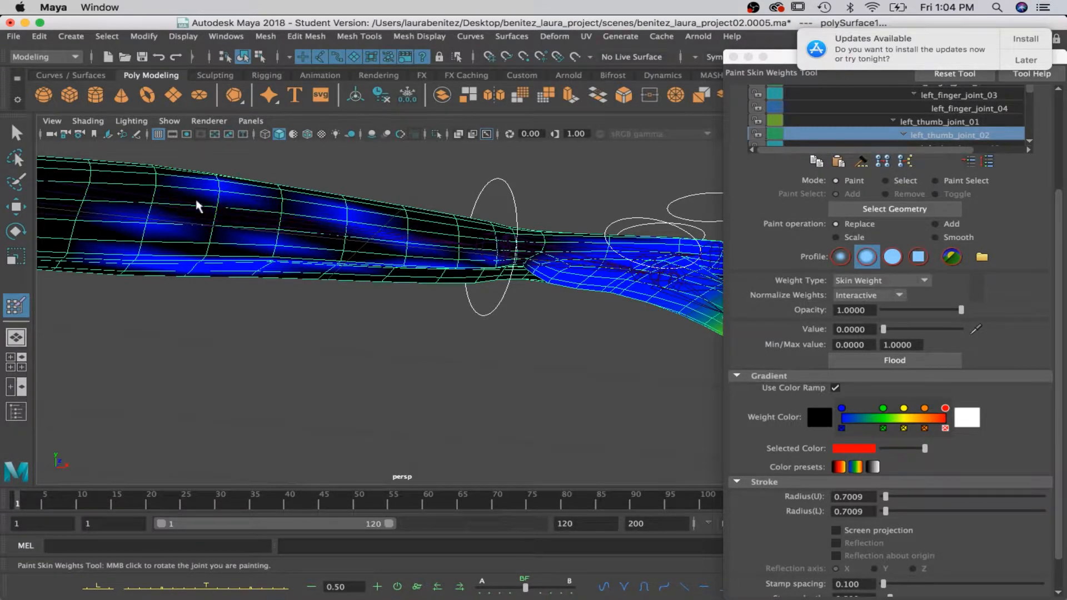
drag(56, 244, 197, 228)
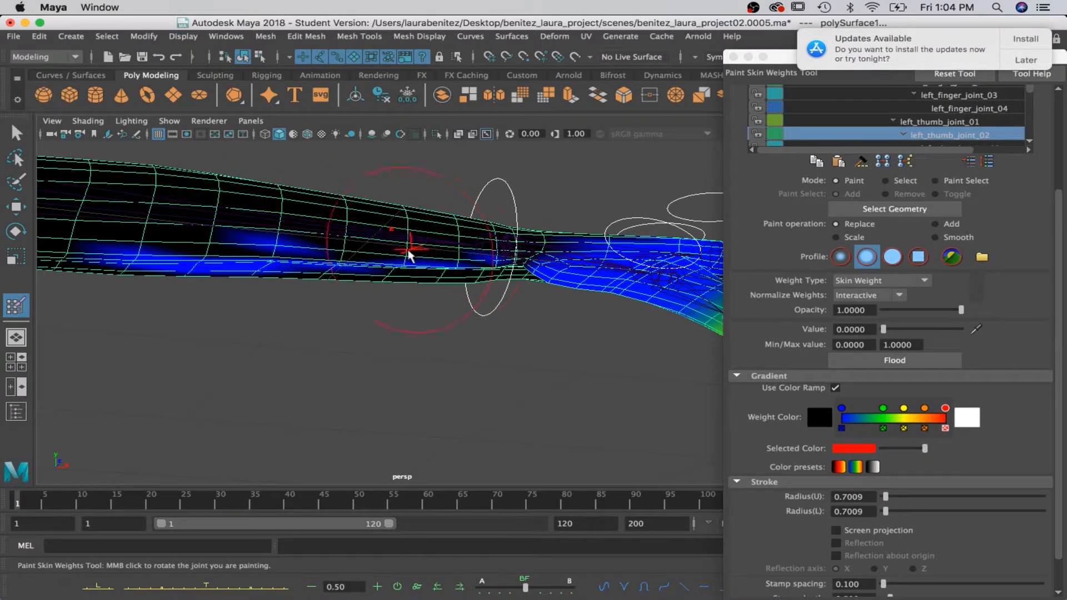
mouse_move(240, 246)
mouse_down()
mouse_move(174, 245)
mouse_move(171, 270)
mouse_up()
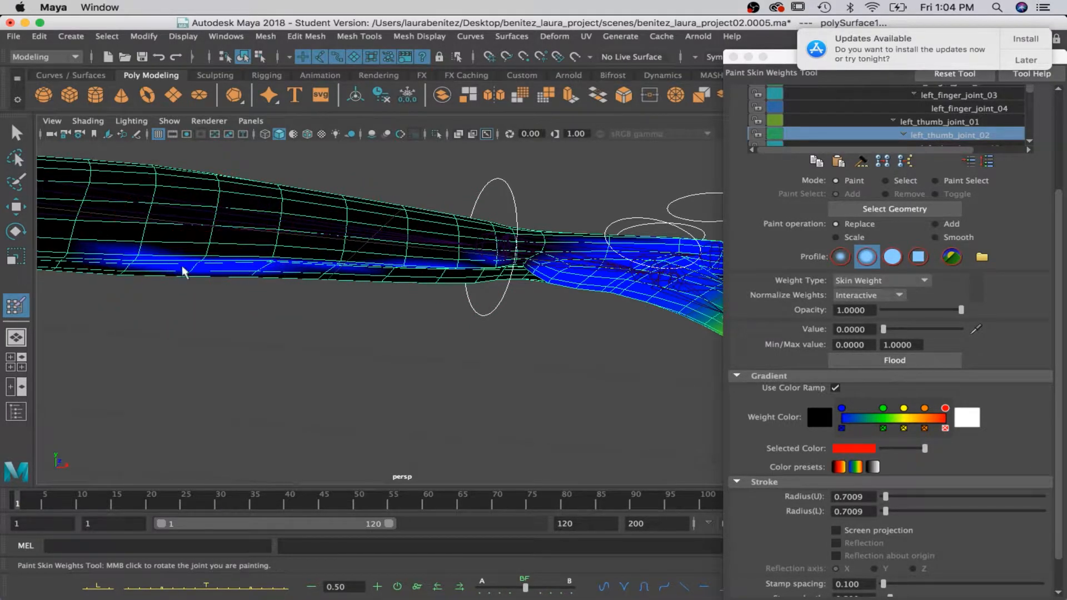
Paint the left_thumb_joint_02 weights to 0 along the forearm's underside and inspect the thumb and hand.
alt+drag(307, 262, 366, 167)
drag(355, 208, 309, 198)
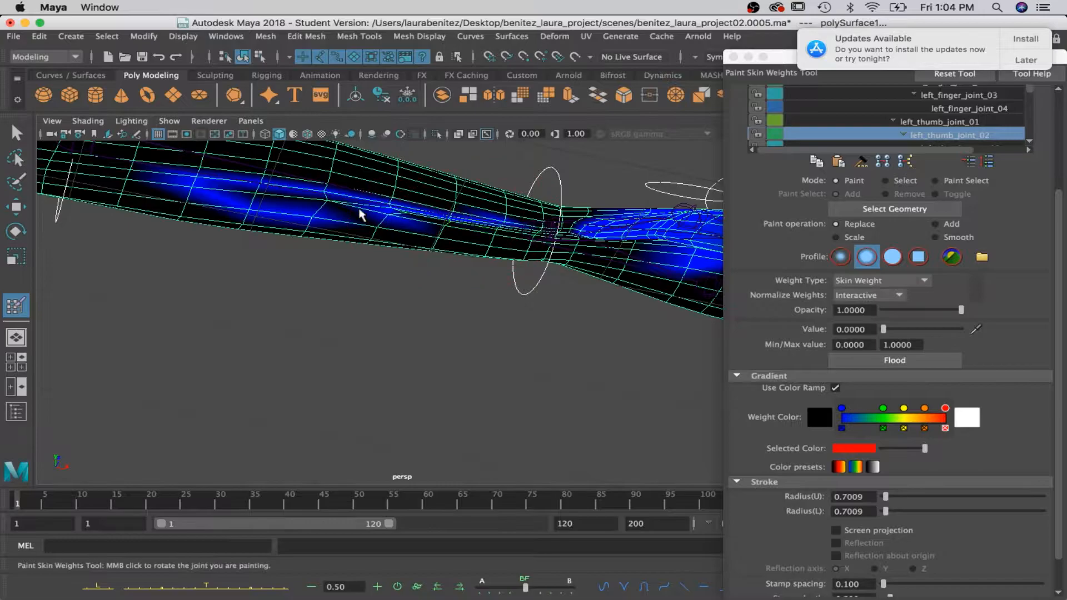
drag(309, 212, 246, 210)
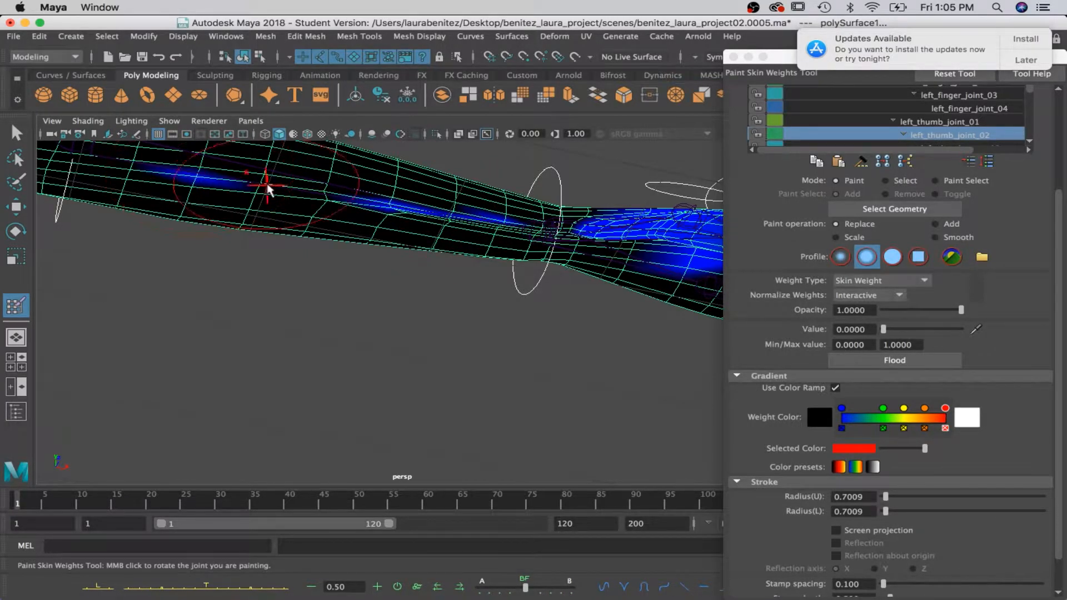
scroll(405, 214, down, 5)
alt+drag(434, 217, 438, 265)
alt+middle_drag(438, 264, 453, 388)
mouse_move(453, 388)
alt+mouse_down()
mouse_move(324, 388)
mouse_move(357, 400)
alt+mouse_up()
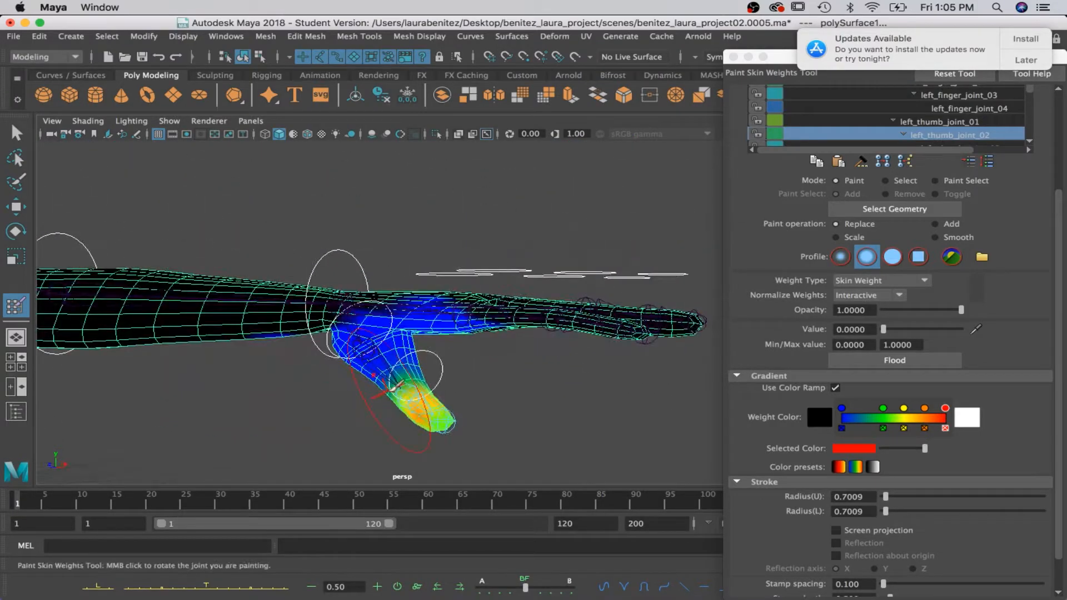
Rotate left_wrist_ctrl to check the wrist and hand deformation, and undo the rotation.
key(q)
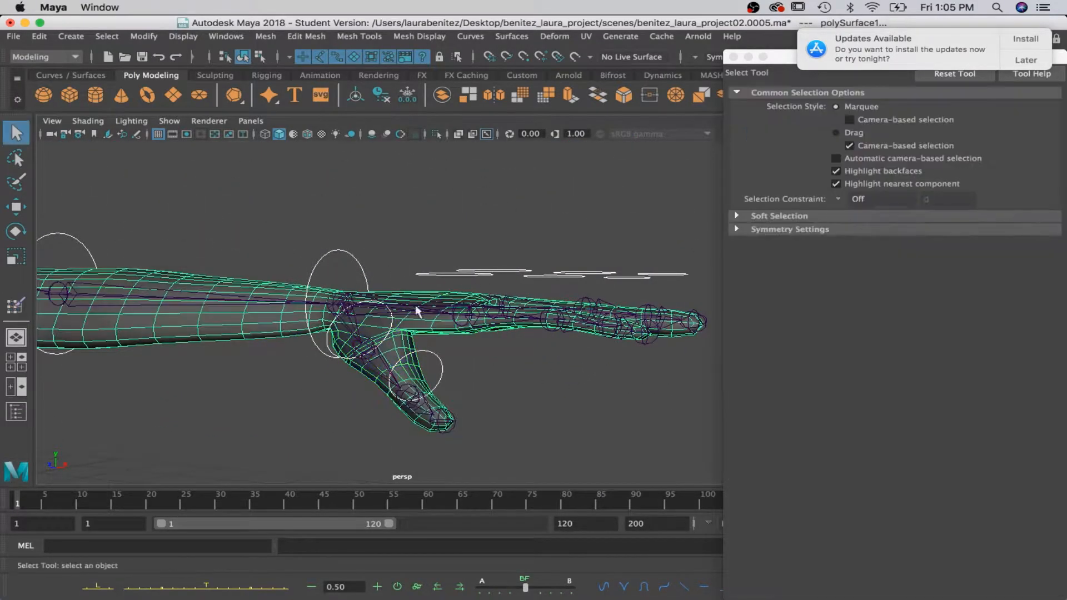
click(361, 257)
click(345, 254)
key(e)
mouse_move(379, 271)
mouse_down()
mouse_move(389, 311)
mouse_move(366, 339)
mouse_move(389, 257)
mouse_up()
key(ctrl+z)
key(q)
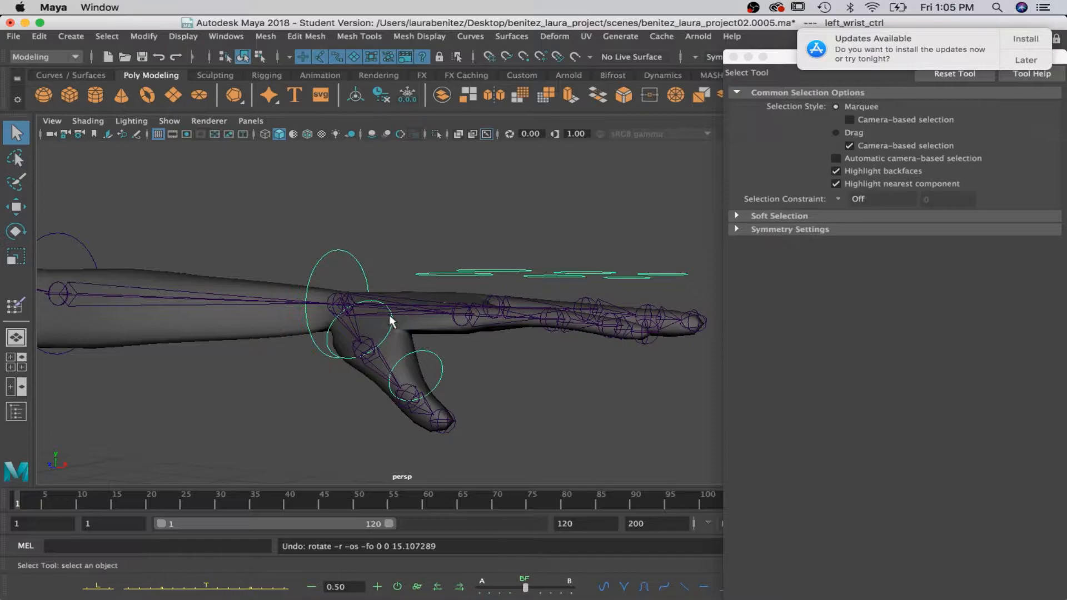
Rotate left_thumb_ctrl_01 to test the deformation at the base of the thumb, and undo the rotation.
click(347, 340)
key(e)
mouse_move(343, 349)
mouse_down()
mouse_move(378, 350)
mouse_move(305, 346)
mouse_move(344, 350)
mouse_up()
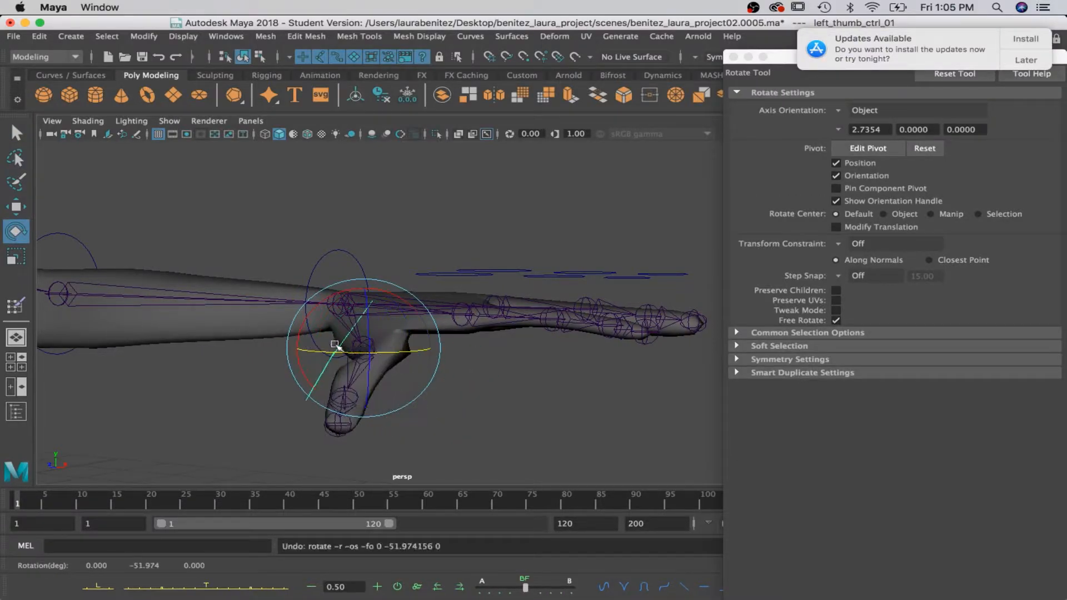
key(ctrl+z)
key(q)
Rotate the second thumb control to test how the outer thumb bends, and undo the rotation.
click(445, 375)
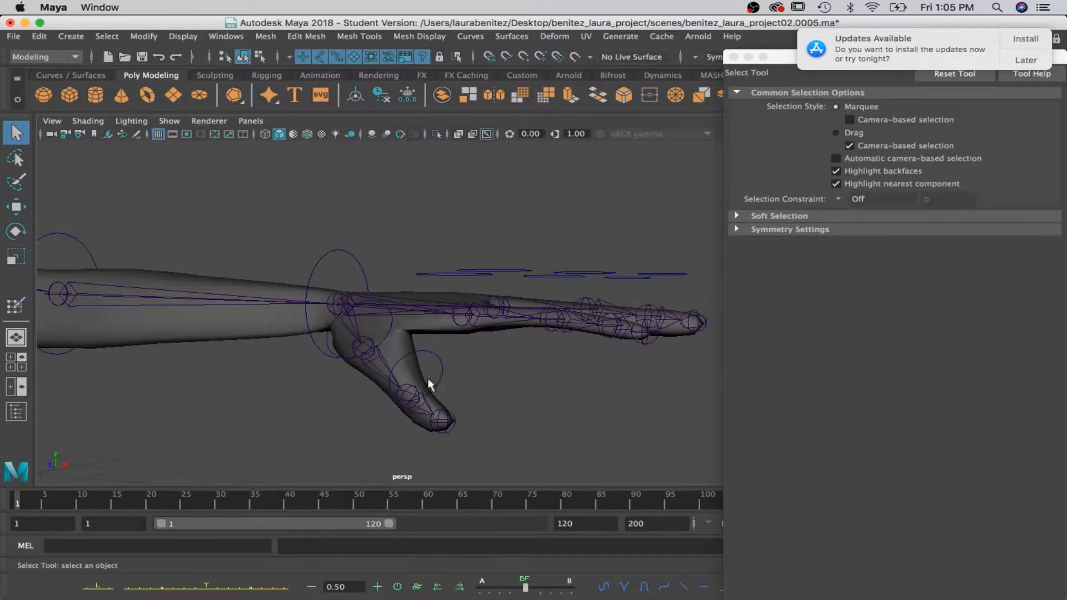
key(e)
drag(396, 401, 480, 373)
key(ctrl+z)
Select left_index_ctrl_01, restart Paint Skin Weights on the body mesh and choose the left_finger_joint_01 influence.
click(455, 275)
drag(516, 285, 545, 353)
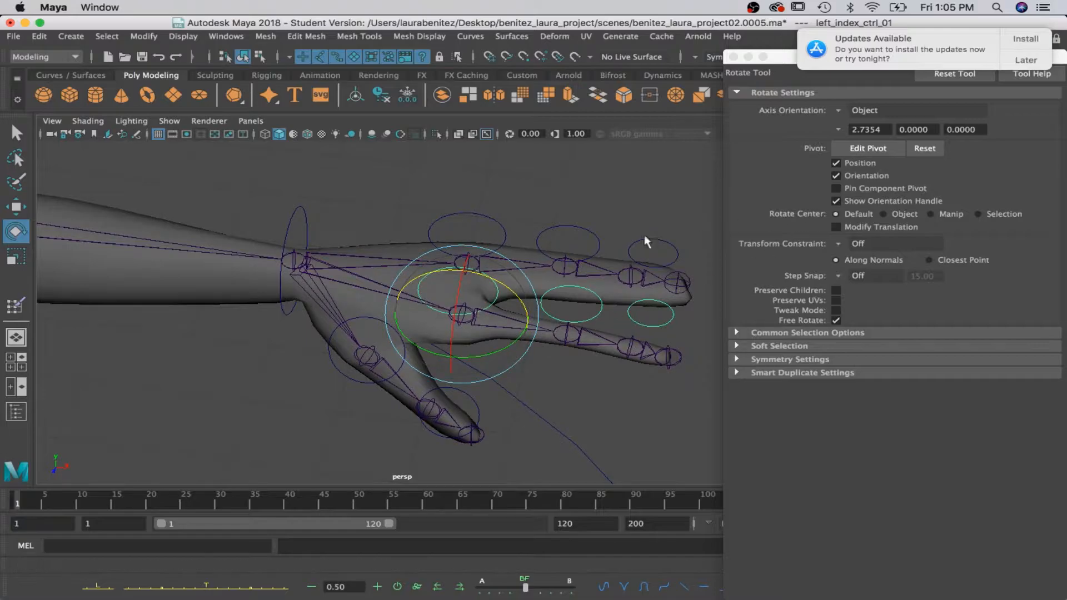
mouse_move(358, 306)
right_down()
mouse_move(300, 237)
mouse_move(289, 199)
right_up()
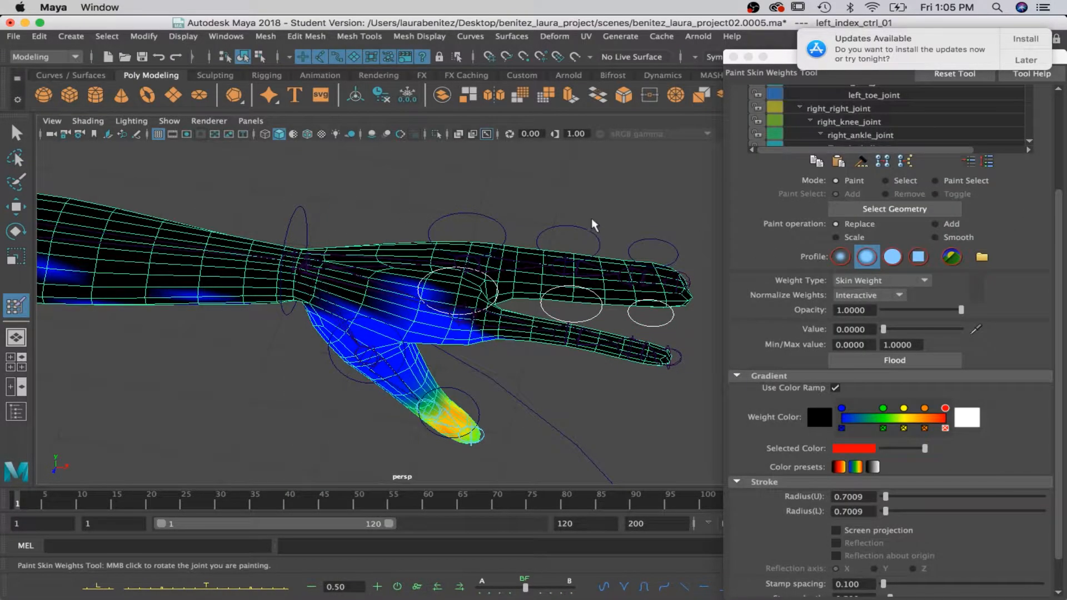
click(844, 209)
scroll(873, 120, down, 10)
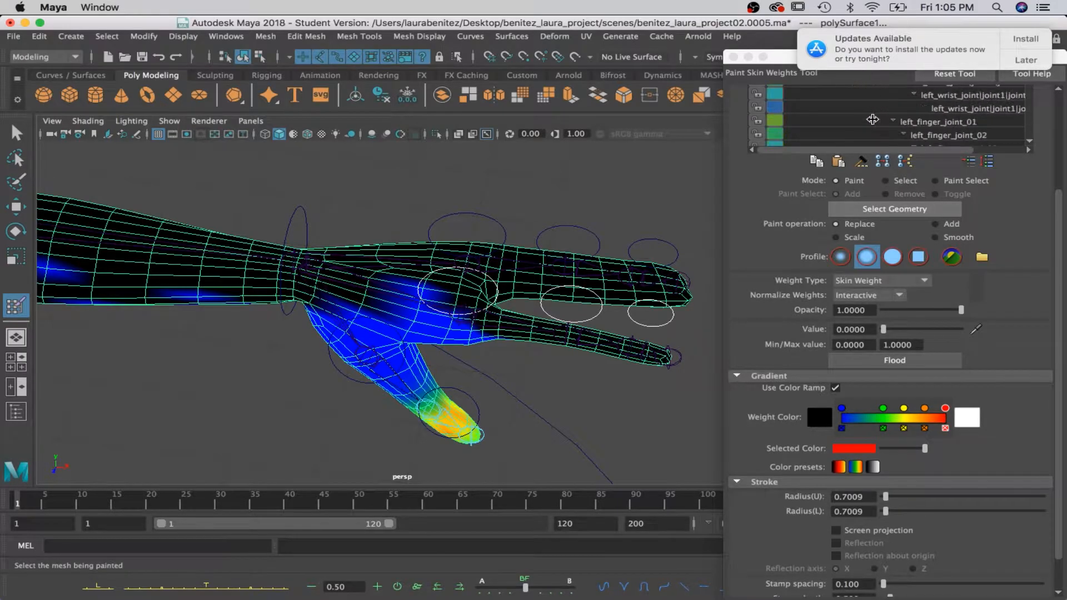
click(916, 109)
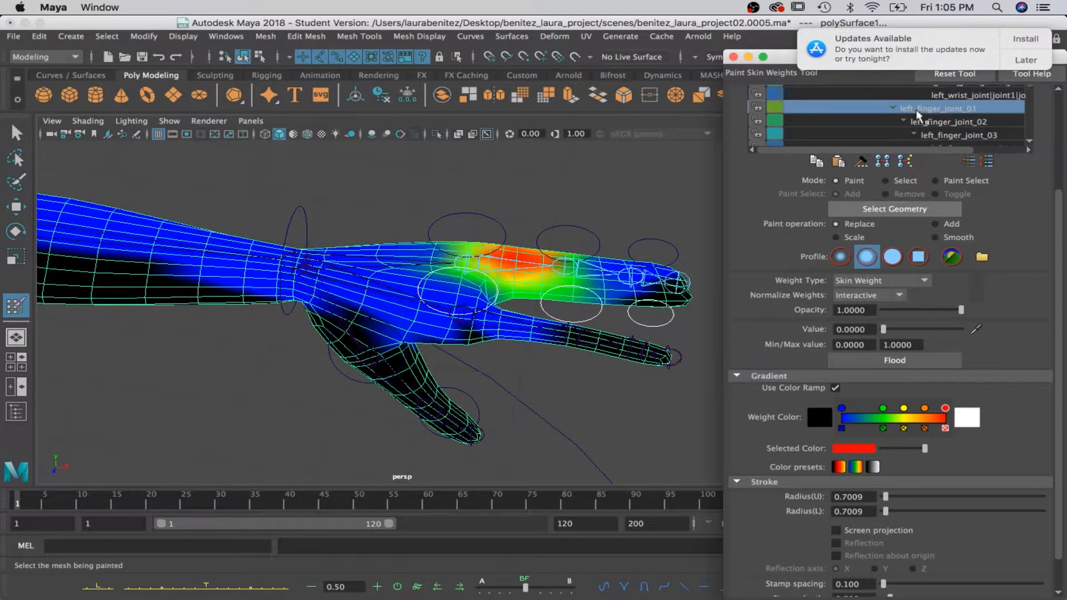
Examine the left_finger_joint_01 weights around the hand and fingertips.
alt+drag(573, 295, 484, 336)
alt+middle_drag(483, 336, 603, 137)
alt+drag(603, 137, 555, 155)
key(a)
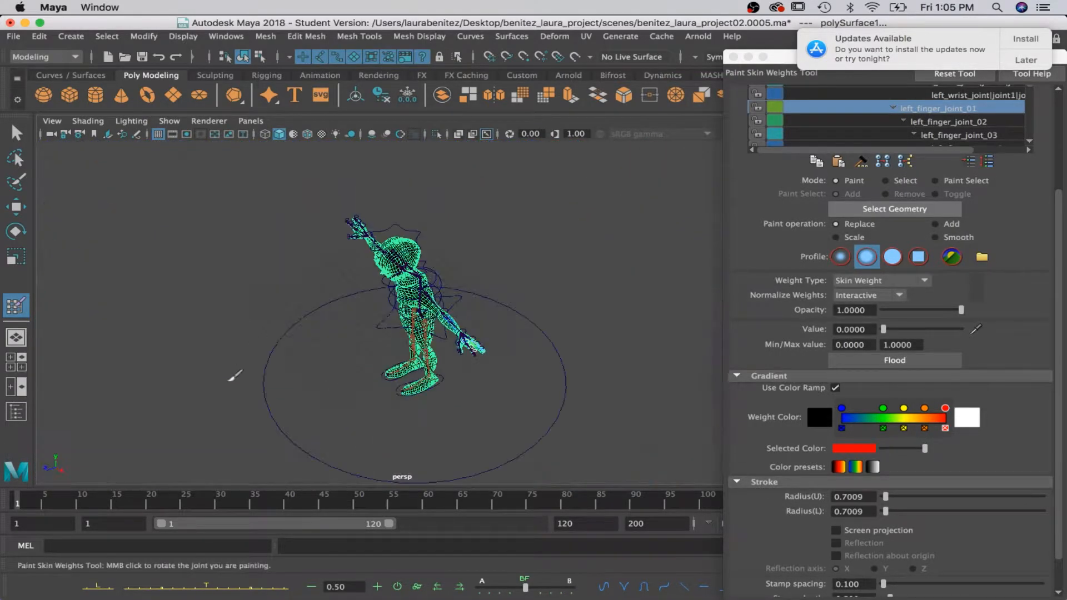
scroll(391, 378, up, 10)
alt+drag(474, 387, 390, 368)
scroll(390, 367, up, 10)
alt+middle_drag(386, 367, 588, 266)
scroll(586, 265, up, 6)
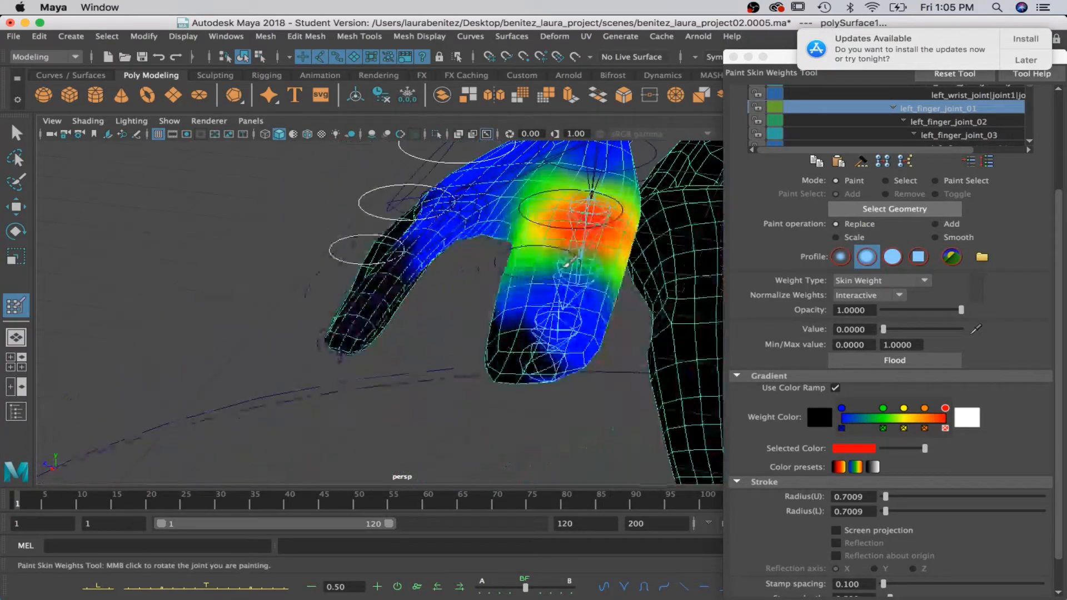
Check the weight distribution of left_finger_joint_02, left_finger_joint_03 and left_thumb_joint_01 on the hand.
click(937, 121)
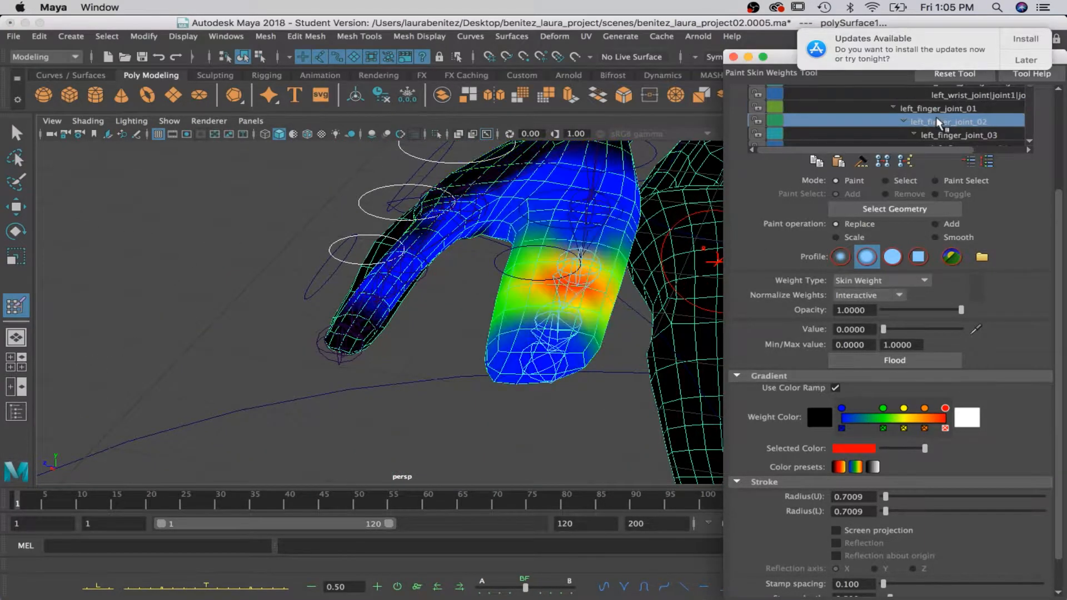
click(934, 136)
scroll(933, 133, down, 3)
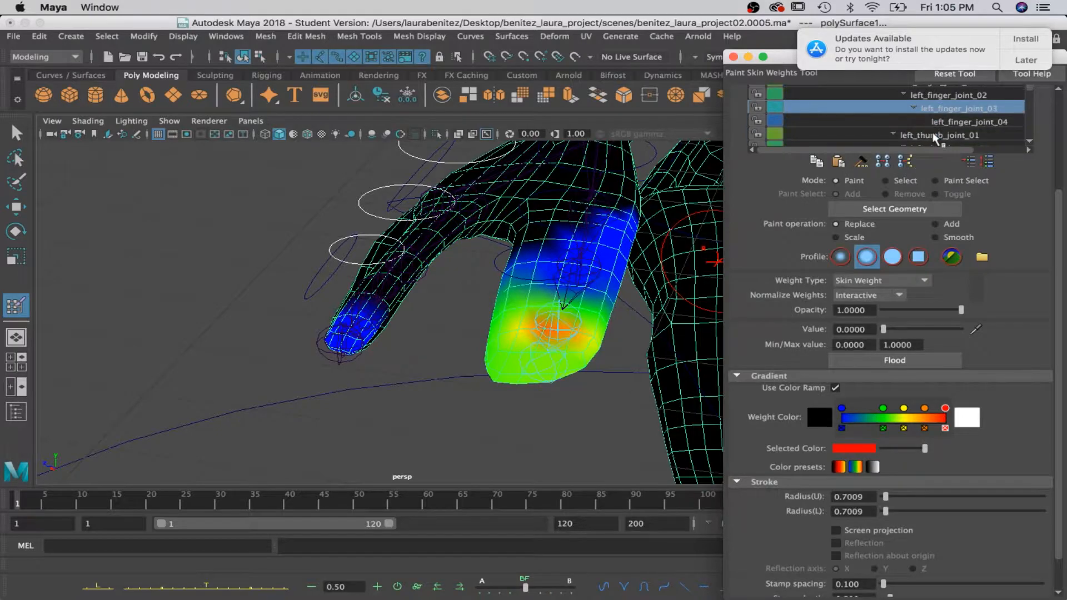
click(934, 120)
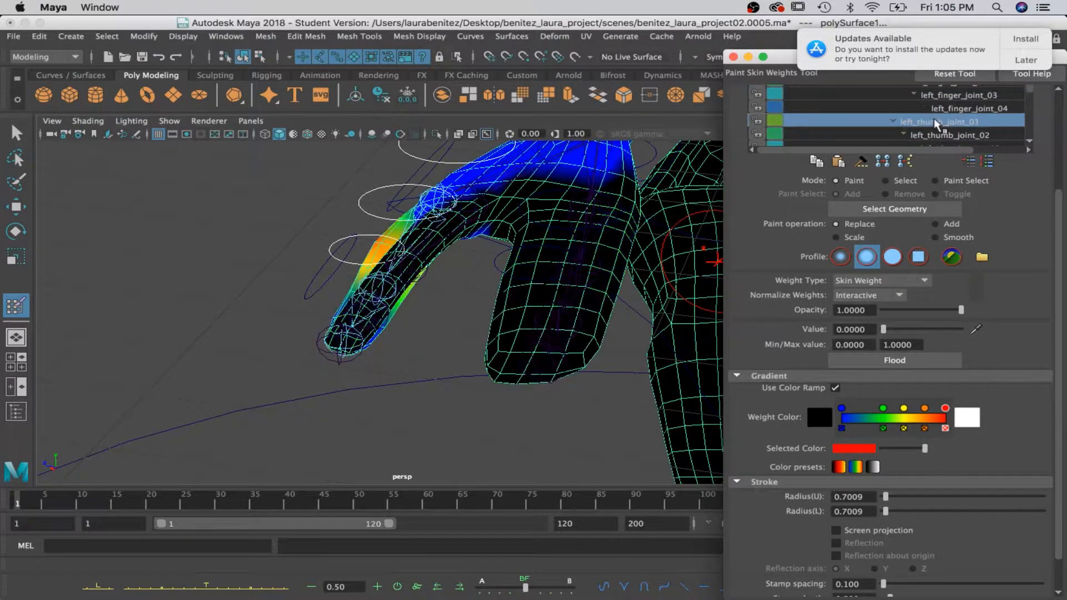
Select the left_wrist_joint|joint1 influence and examine its weights around the palm, thumb and fingers.
scroll(919, 133, up, 5)
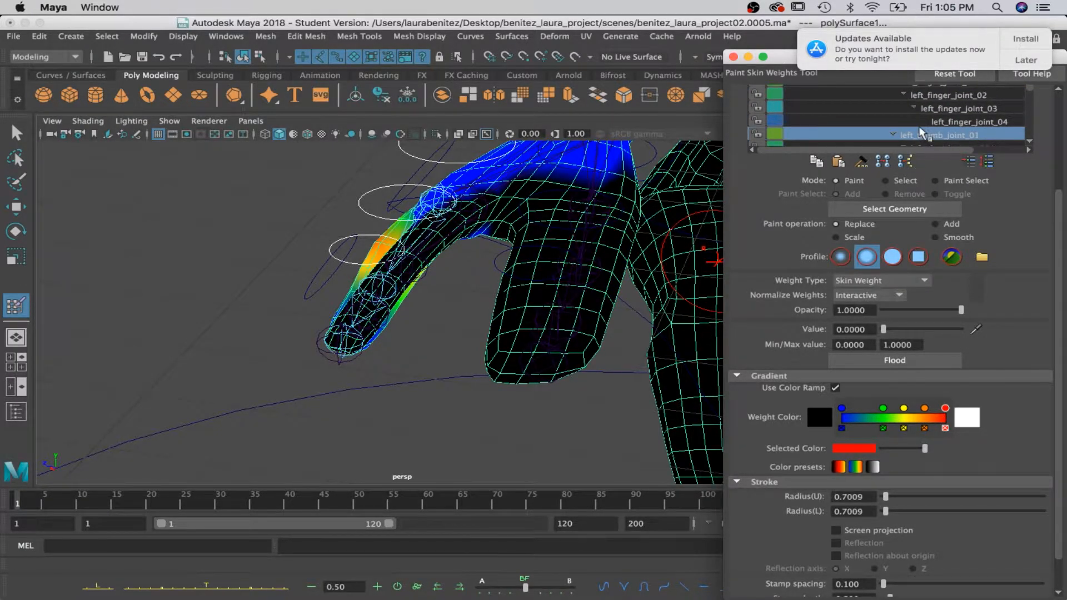
scroll(920, 133, up, 1)
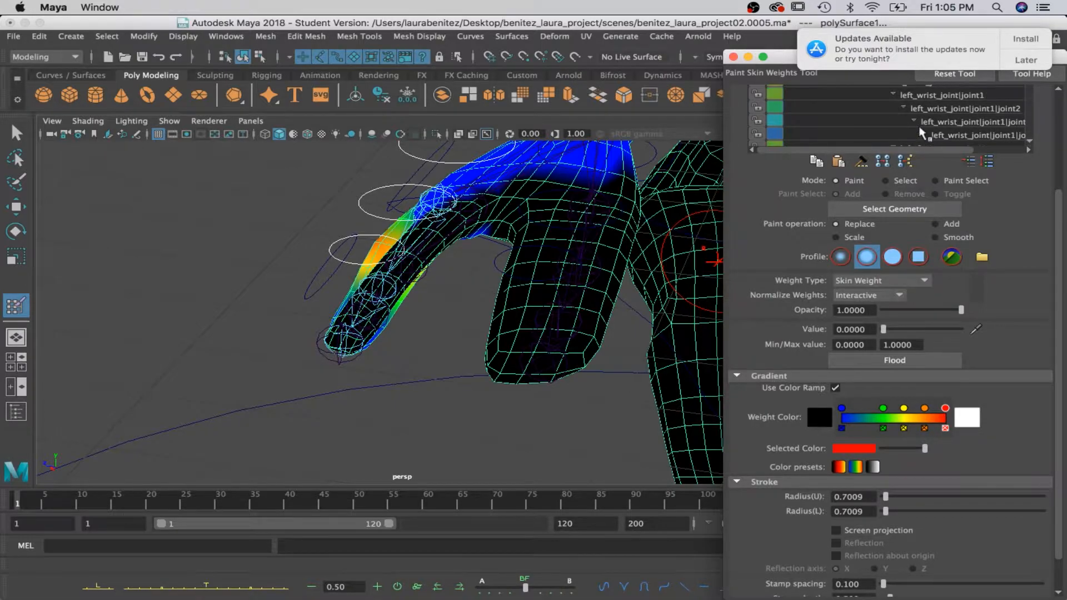
scroll(920, 133, up, 2)
click(920, 123)
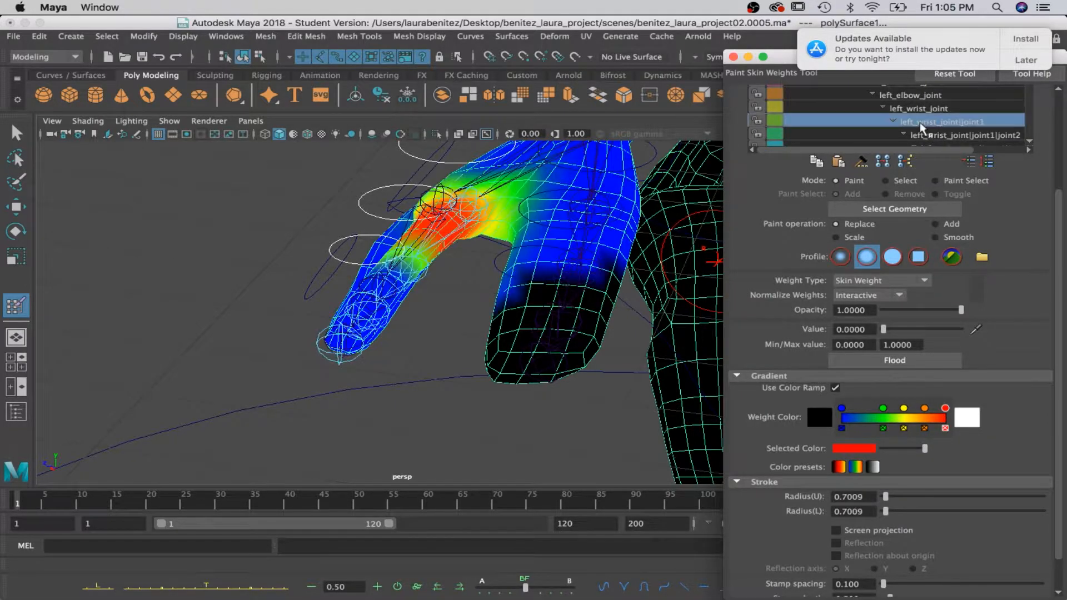
scroll(493, 221, up, 5)
alt+drag(522, 229, 579, 245)
alt+middle_drag(579, 245, 96, 225)
scroll(95, 225, down, 3)
mouse_move(175, 216)
alt+mouse_down()
mouse_move(274, 245)
mouse_move(253, 256)
mouse_move(297, 260)
alt+mouse_up()
drag(675, 314, 655, 327)
drag(568, 184, 586, 196)
mouse_move(643, 286)
alt+mouse_down()
mouse_move(638, 295)
mouse_move(649, 289)
alt+mouse_up()
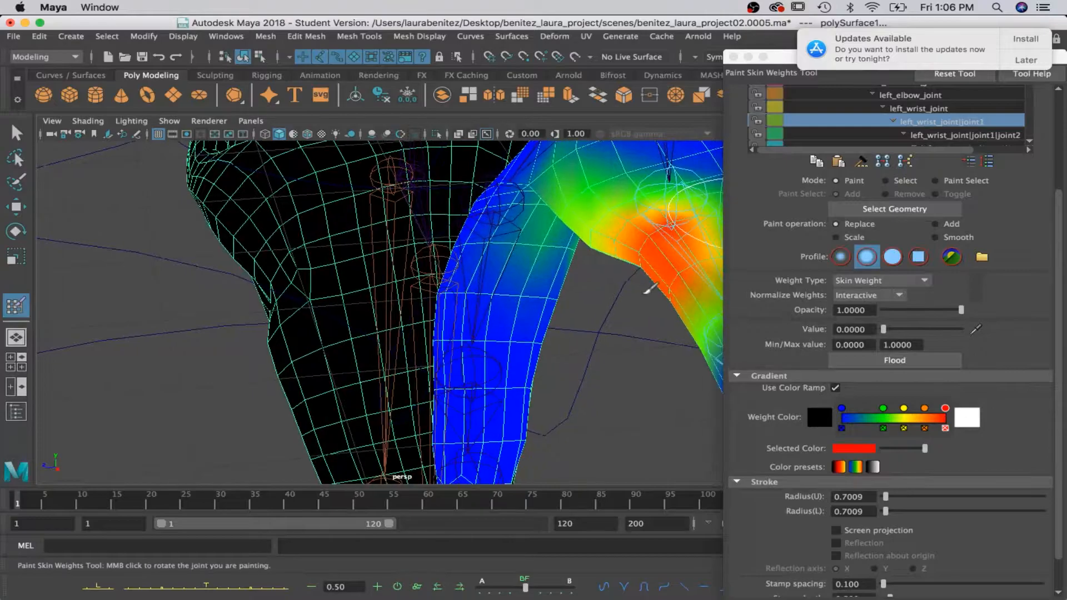
drag(542, 232, 566, 252)
scroll(563, 253, down, 8)
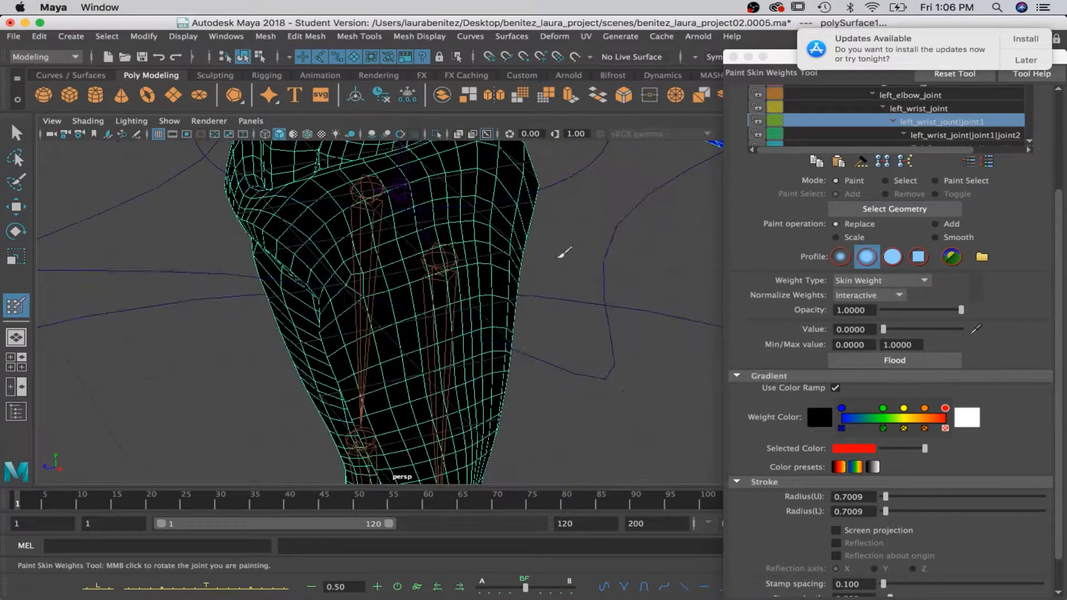
scroll(561, 255, up, 4)
alt+middle_drag(562, 255, 364, 258)
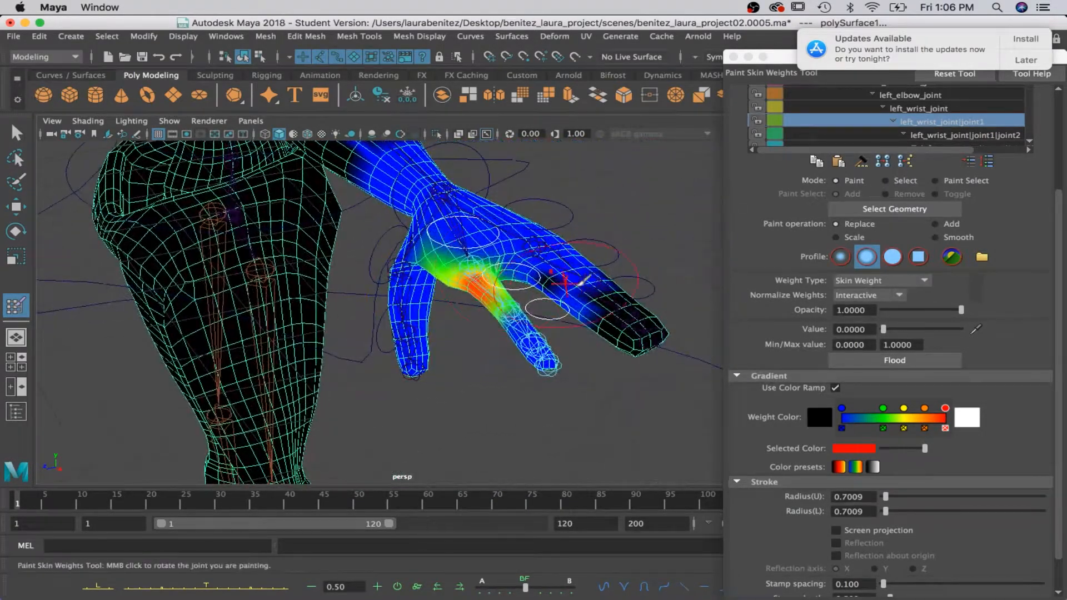
Check the weights of left_wrist_joint|joint1|joint2 and the two joints below it in the same finger chain.
click(923, 136)
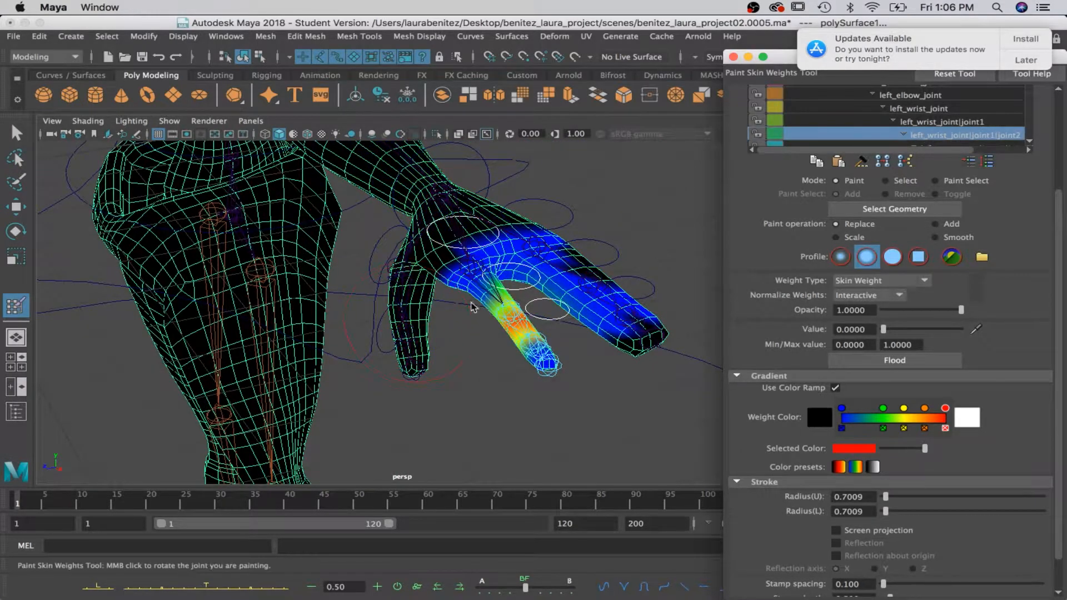
drag(549, 284, 557, 296)
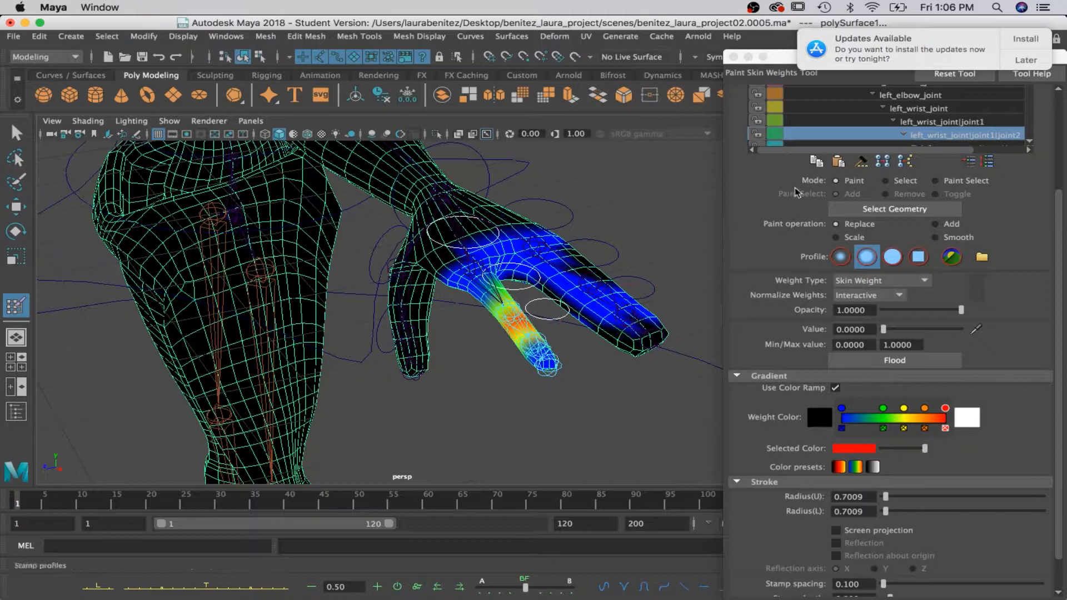
scroll(1018, 121, down, 2)
click(1005, 121)
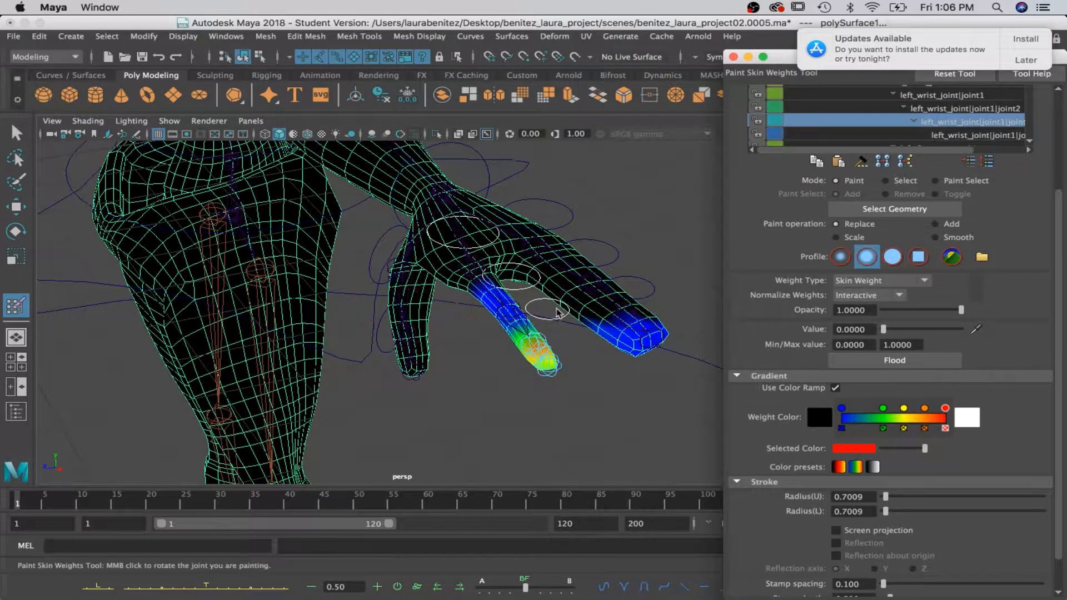
scroll(994, 110, down, 2)
click(993, 109)
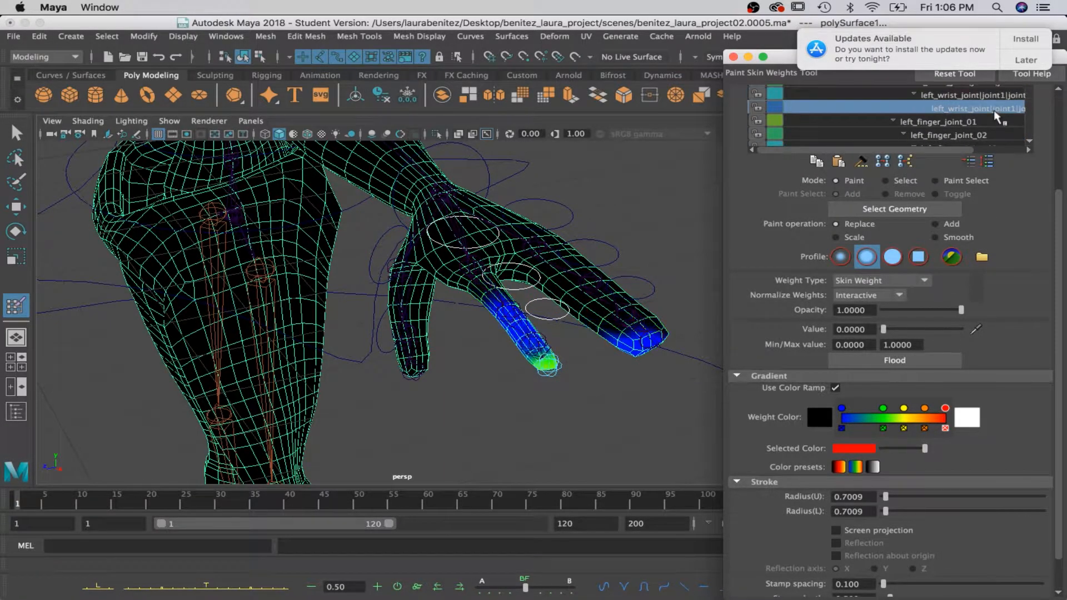
Rotate left_index_ctrl_01 to test the index finger's deformation, and undo the rotation.
key(q)
click(467, 246)
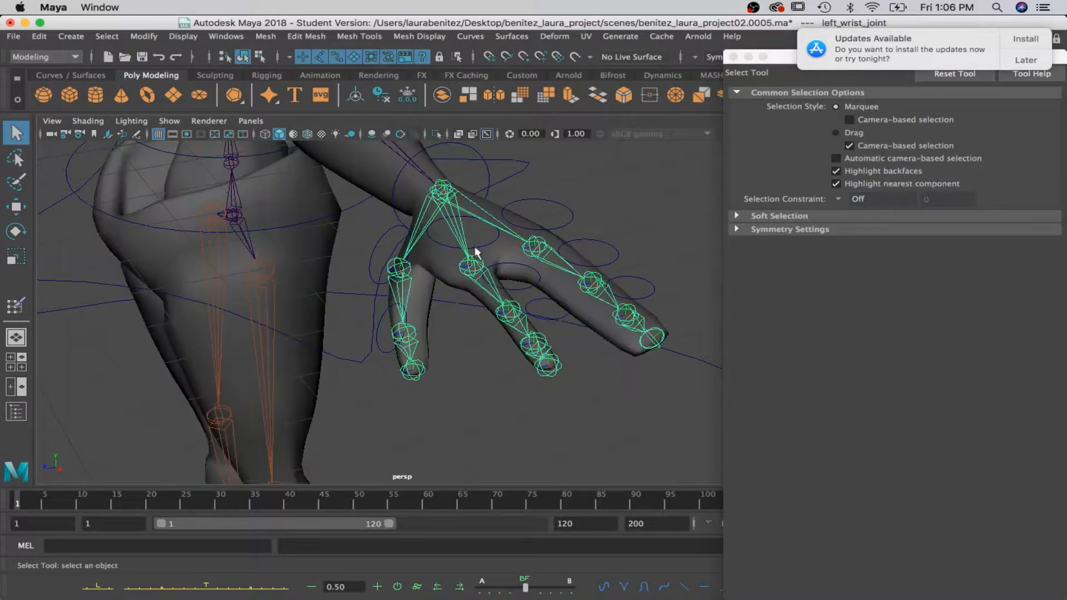
key(e)
drag(497, 251, 511, 272)
key(z)
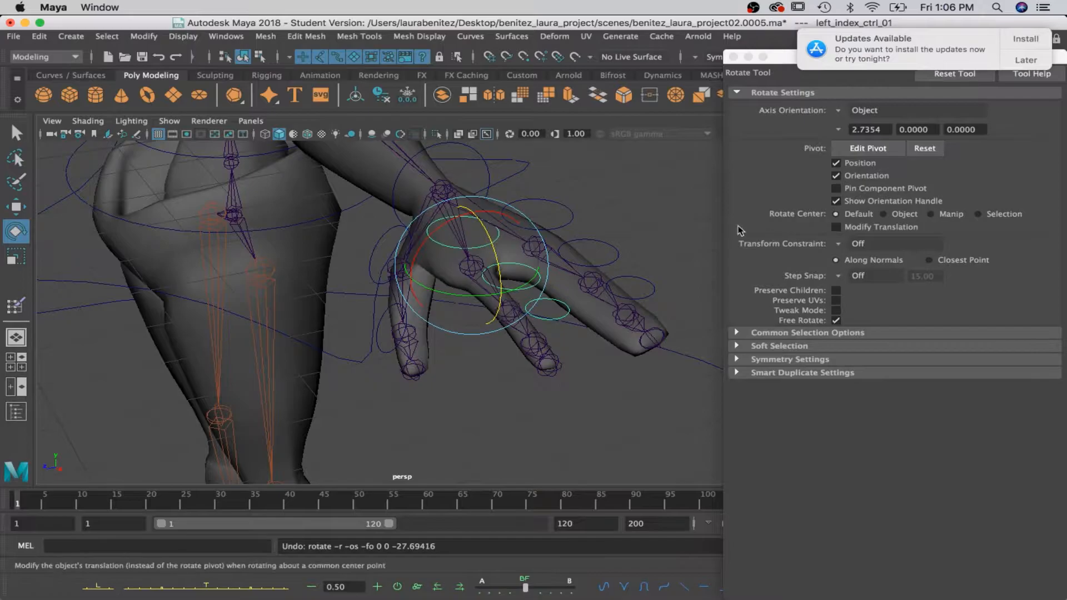
Restart Paint Skin Weights on the body mesh and select the right_clavical_joint influence.
scroll(359, 262, down, 3)
alt+middle_drag(186, 309, 303, 367)
scroll(302, 367, down, 5)
alt+drag(304, 341, 354, 339)
alt+middle_drag(314, 337, 558, 303)
alt+middle_drag(245, 339, 292, 355)
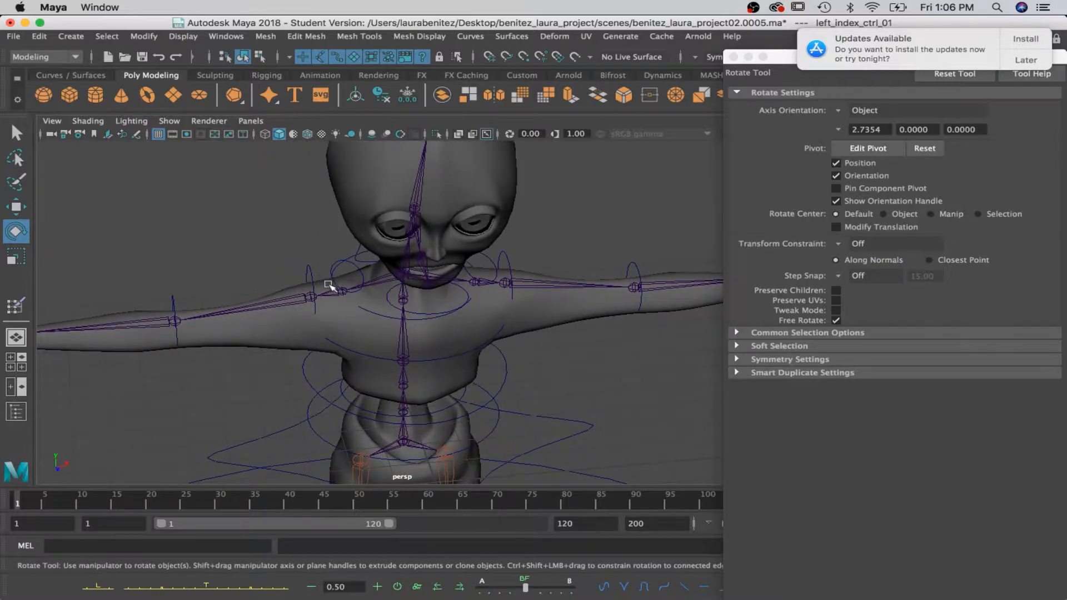
mouse_move(349, 330)
right_down()
mouse_move(342, 283)
mouse_move(266, 205)
right_up()
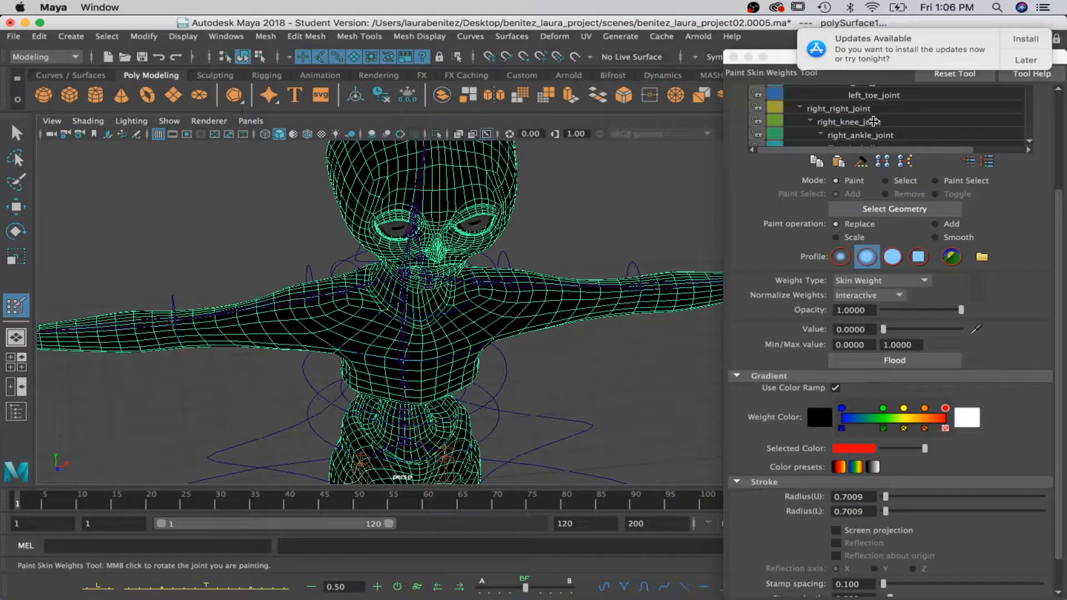
scroll(873, 121, down, 2)
scroll(873, 121, up, 2)
scroll(873, 120, down, 7)
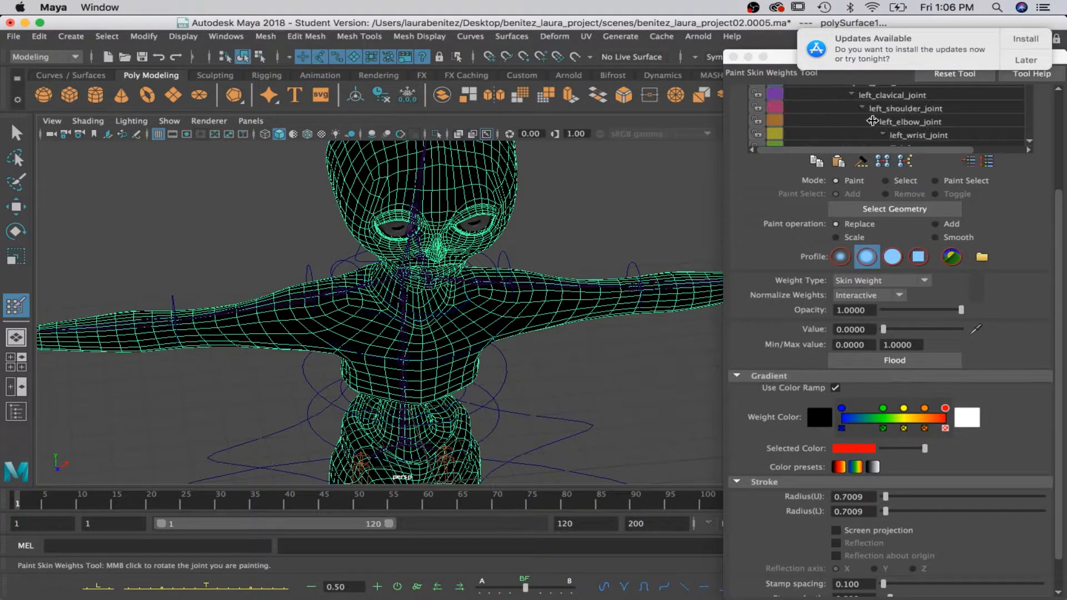
scroll(872, 120, down, 7)
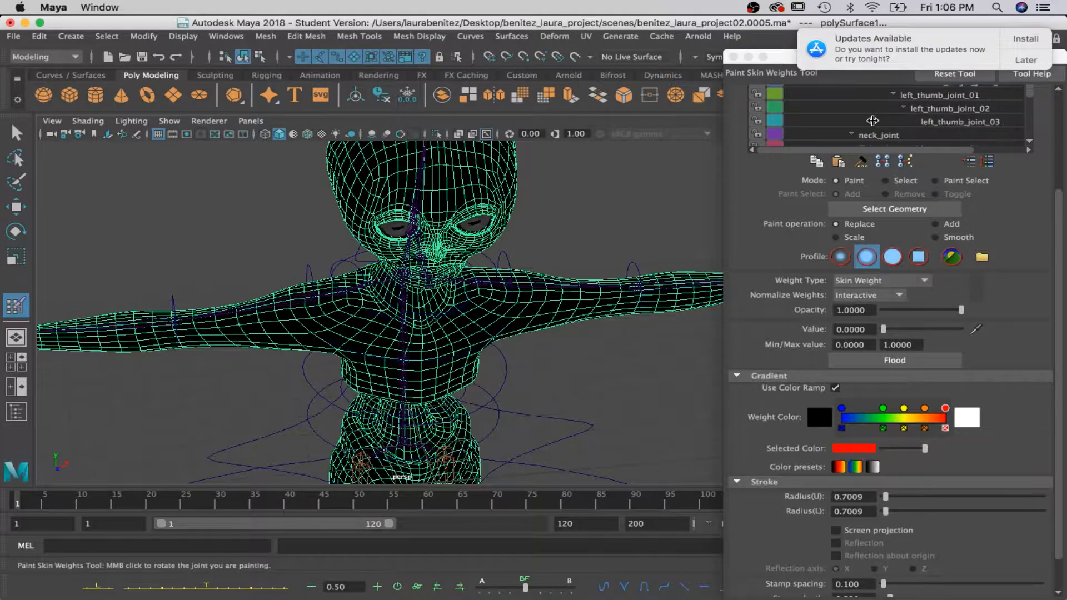
scroll(873, 120, up, 2)
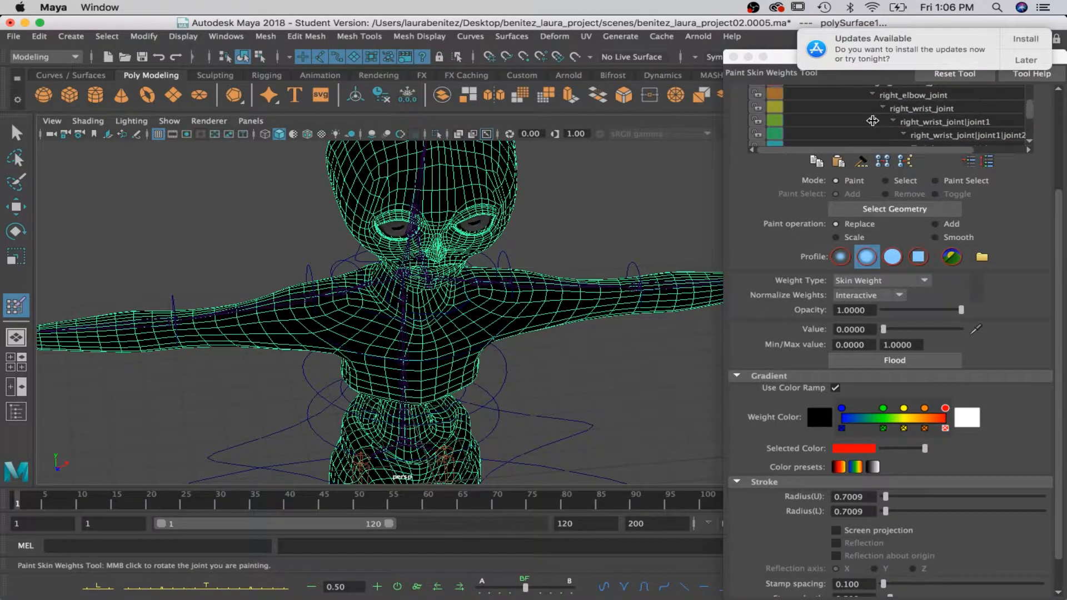
click(891, 94)
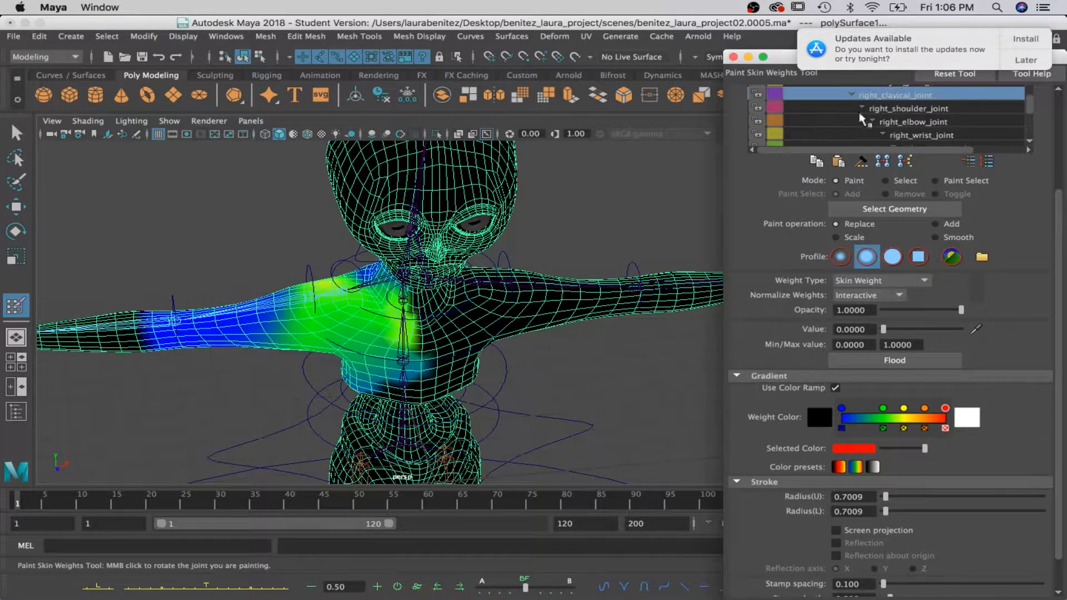
Paint the unwanted right_clavical_joint weights to 0 around the middle of the chest, upper back and neck.
mouse_move(370, 311)
alt+mouse_down()
mouse_move(425, 287)
mouse_move(422, 310)
mouse_move(406, 283)
mouse_move(374, 278)
mouse_move(410, 311)
mouse_move(422, 373)
mouse_move(338, 381)
alt+mouse_up()
alt+drag(340, 377, 433, 325)
alt+drag(348, 350, 398, 344)
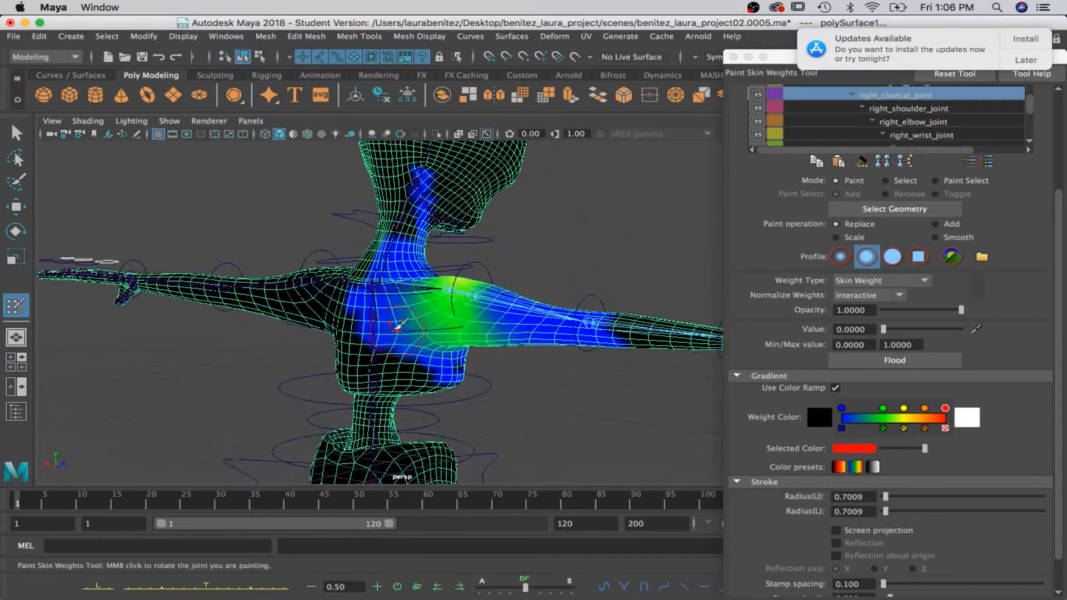
alt+drag(404, 274, 466, 270)
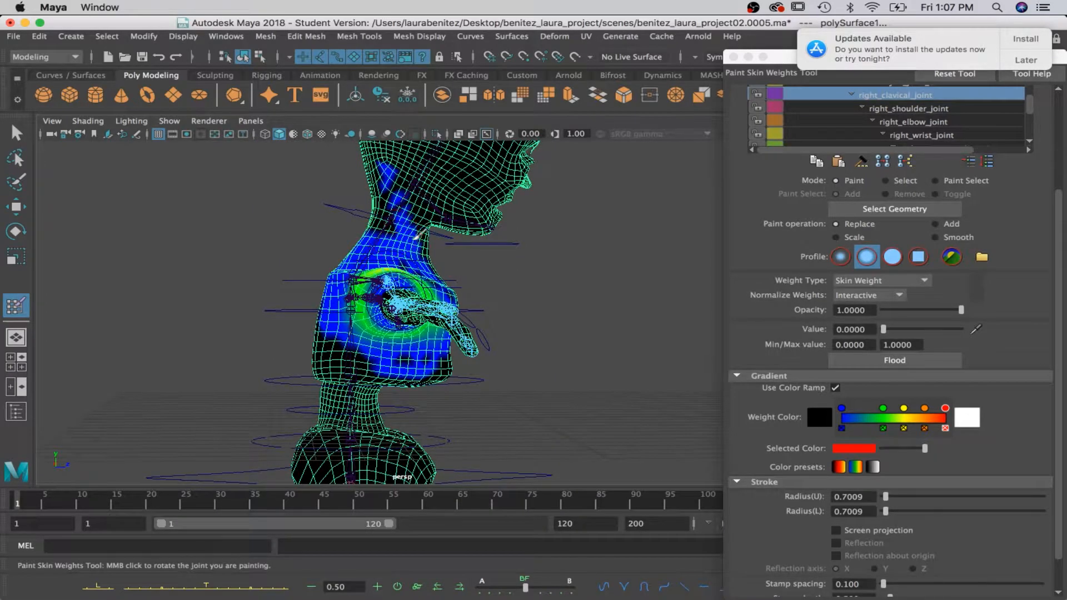
alt+drag(408, 219, 408, 345)
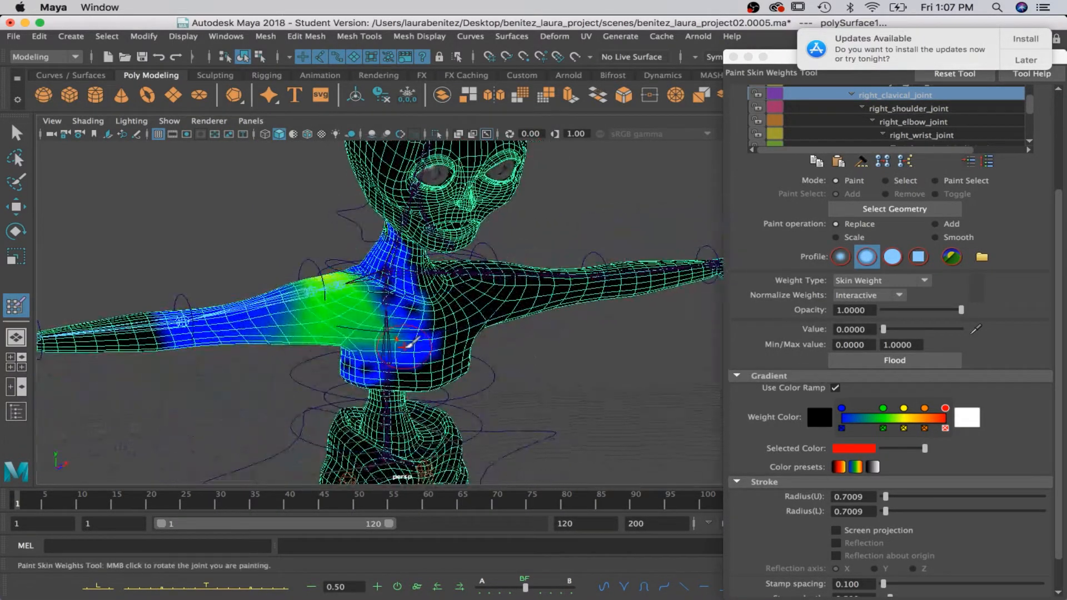
Paint the unwanted right_shoulder_joint weights to 0 around the chest, underarm and upper back, and recheck the right_clavical_joint weights.
click(911, 106)
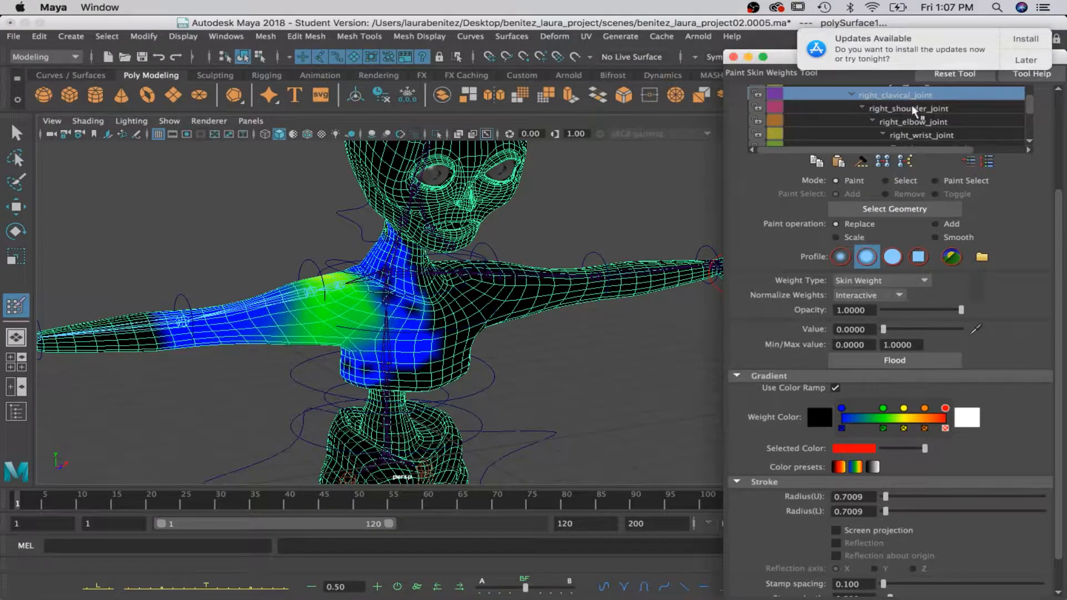
drag(395, 287, 371, 377)
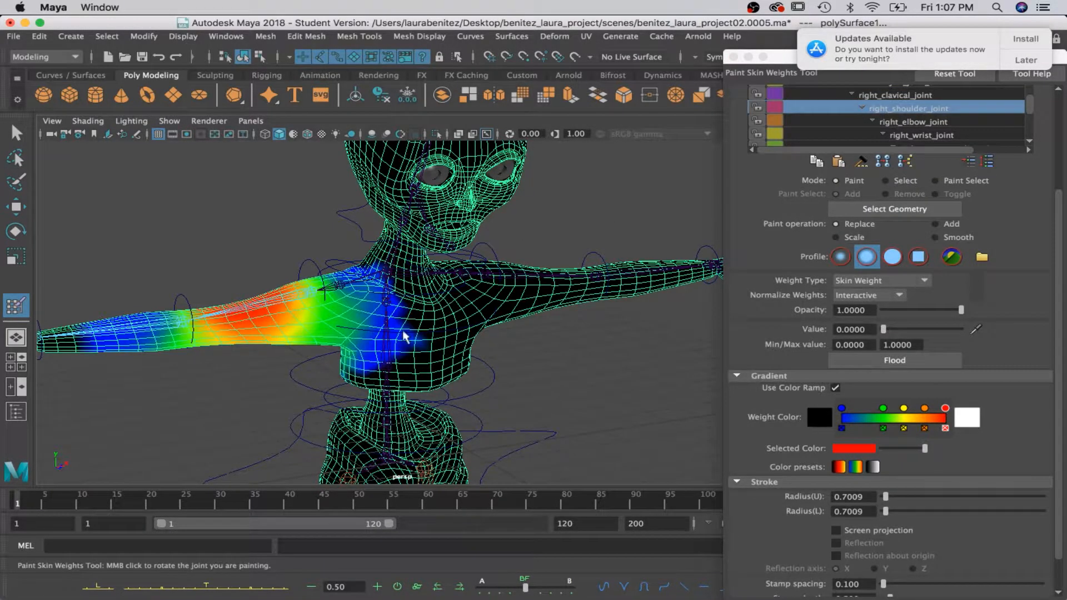
mouse_move(369, 289)
mouse_down()
mouse_move(365, 369)
mouse_move(377, 348)
mouse_move(354, 322)
mouse_up()
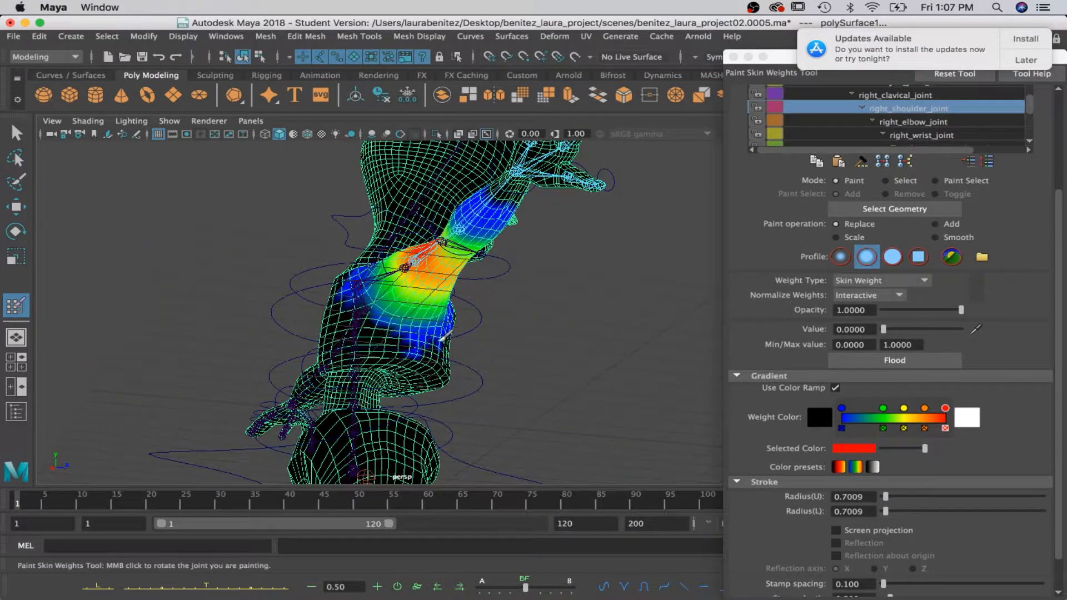
alt+drag(340, 331, 425, 310)
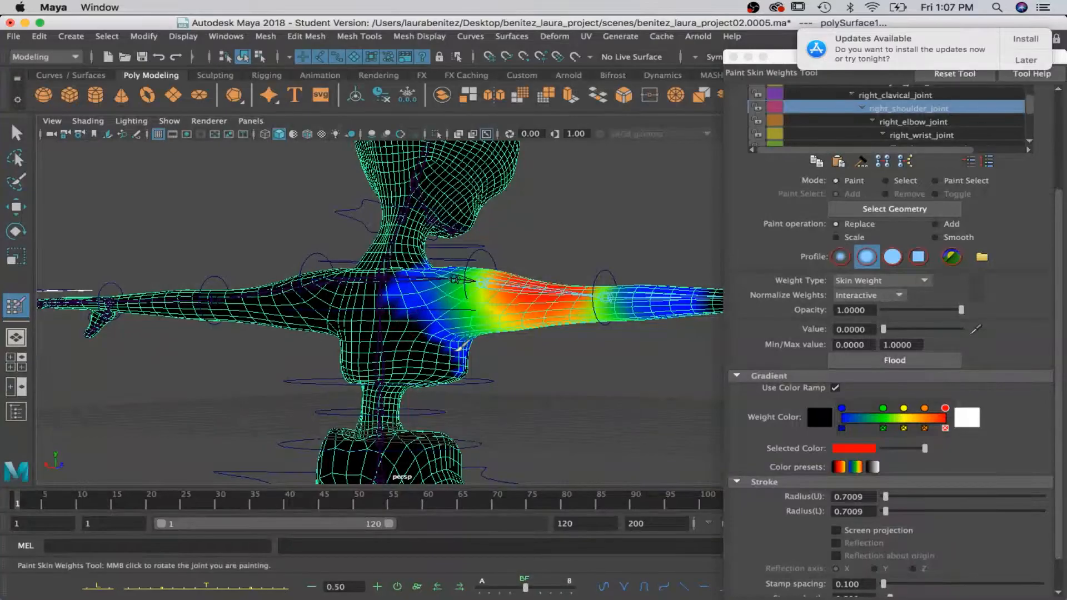
alt+drag(494, 356, 385, 305)
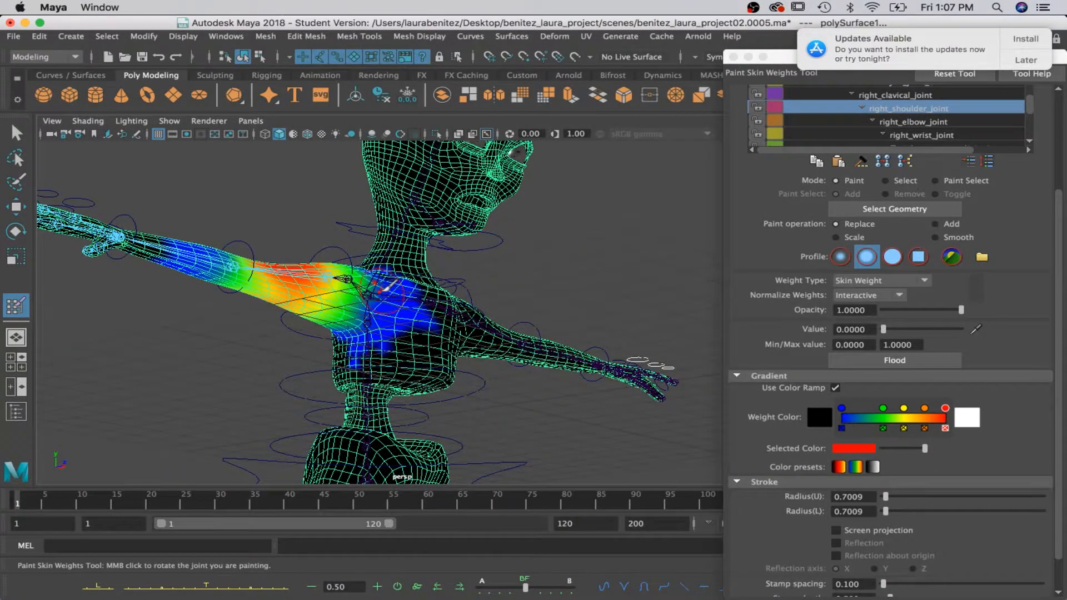
click(902, 97)
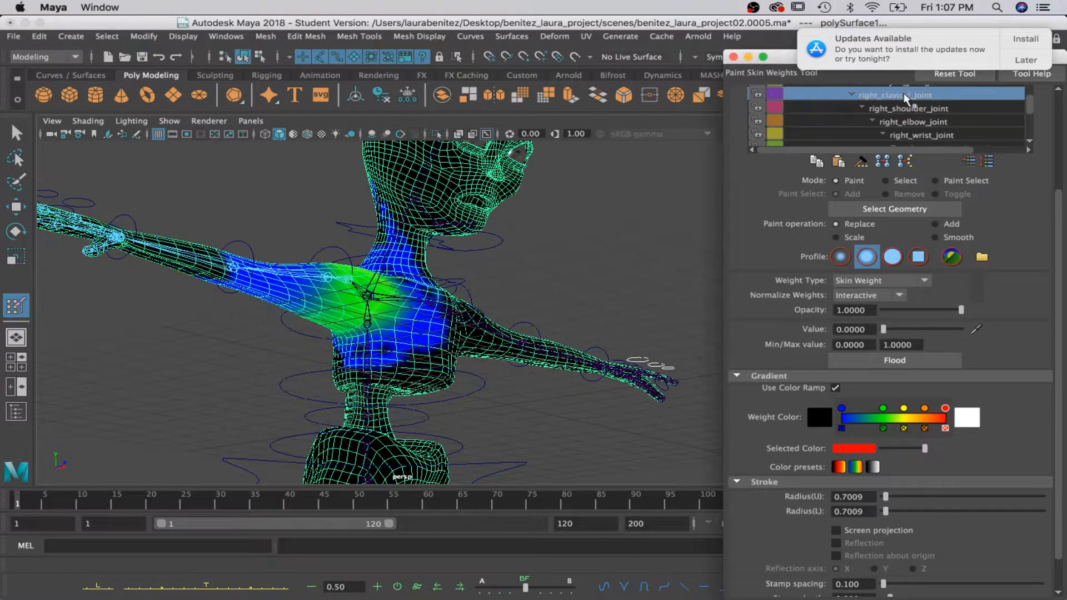
alt+drag(445, 304, 392, 303)
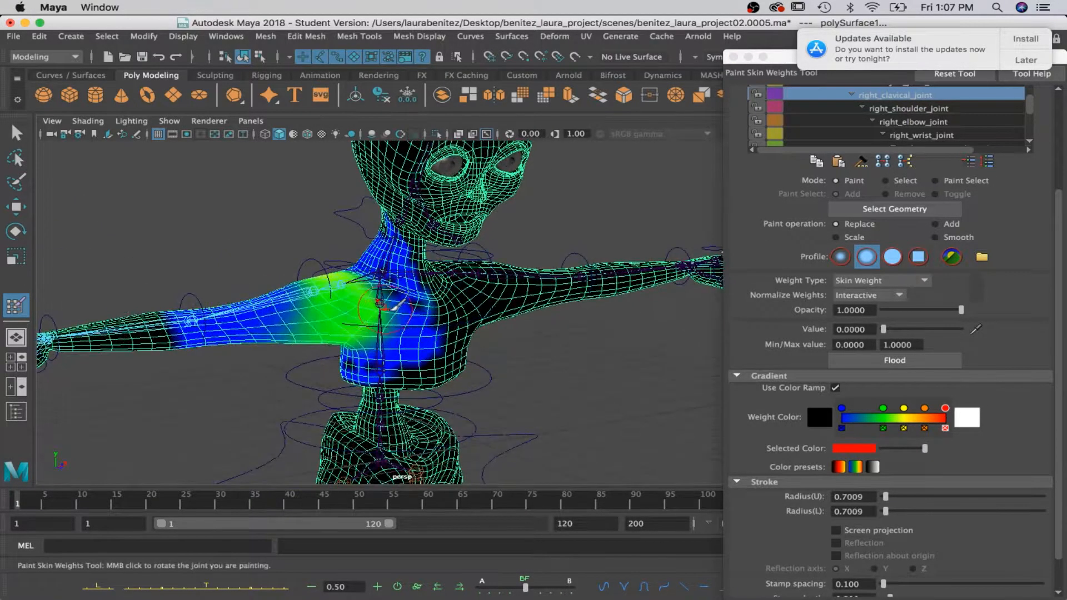
Rotate right_clavical_ctrl to test the right clavicle's deformation, and undo the rotation.
key(q)
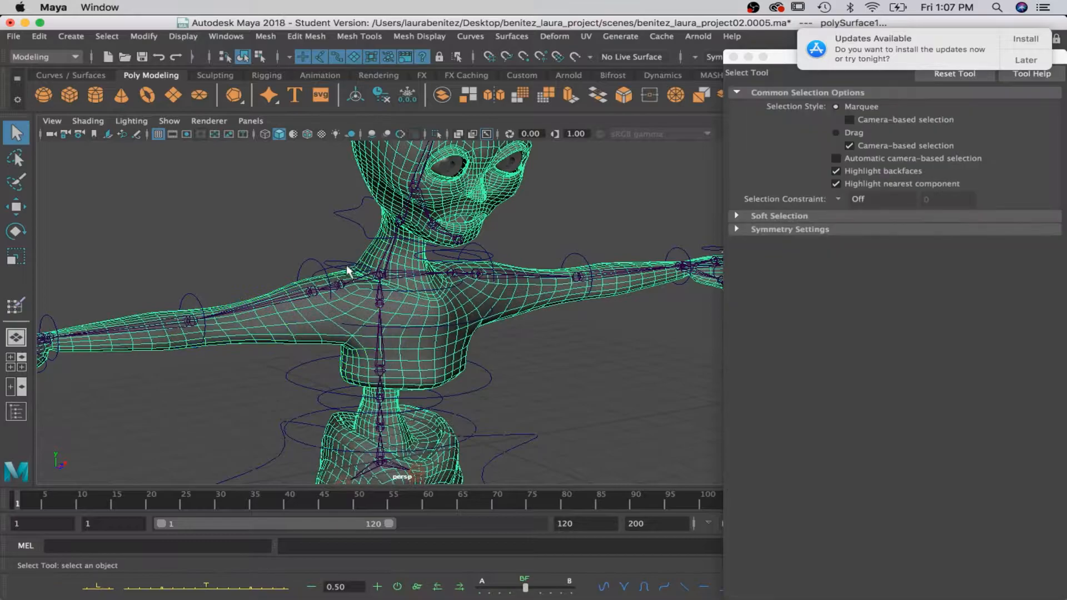
click(346, 267)
key(e)
drag(314, 234, 303, 269)
key(ctrl+z)
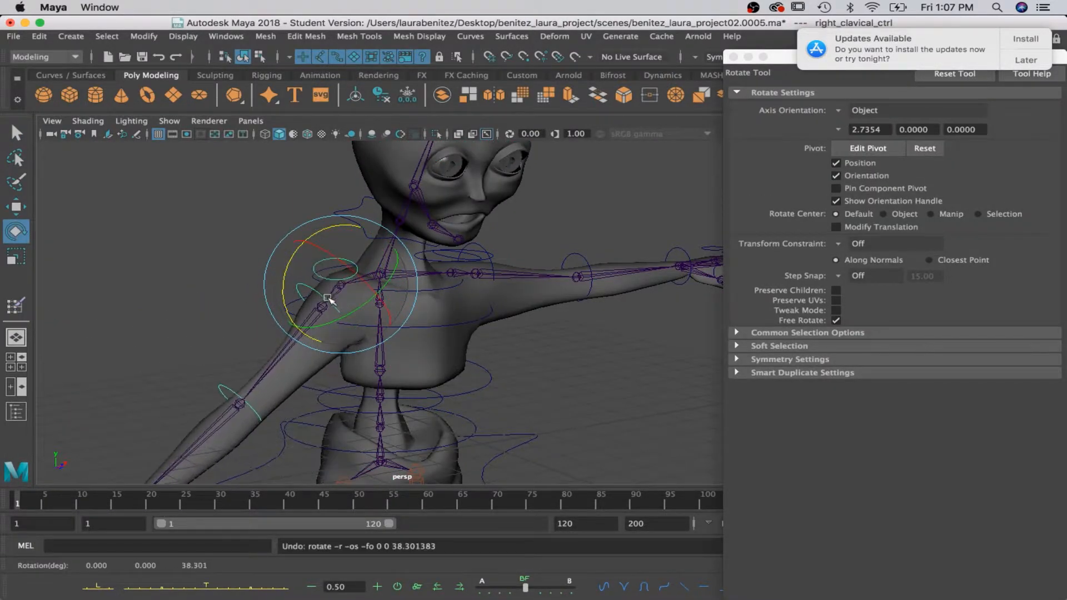
Rotate right_shoulder_ctrl to test the right shoulder's deformation, and undo the rotation.
key(q)
click(319, 266)
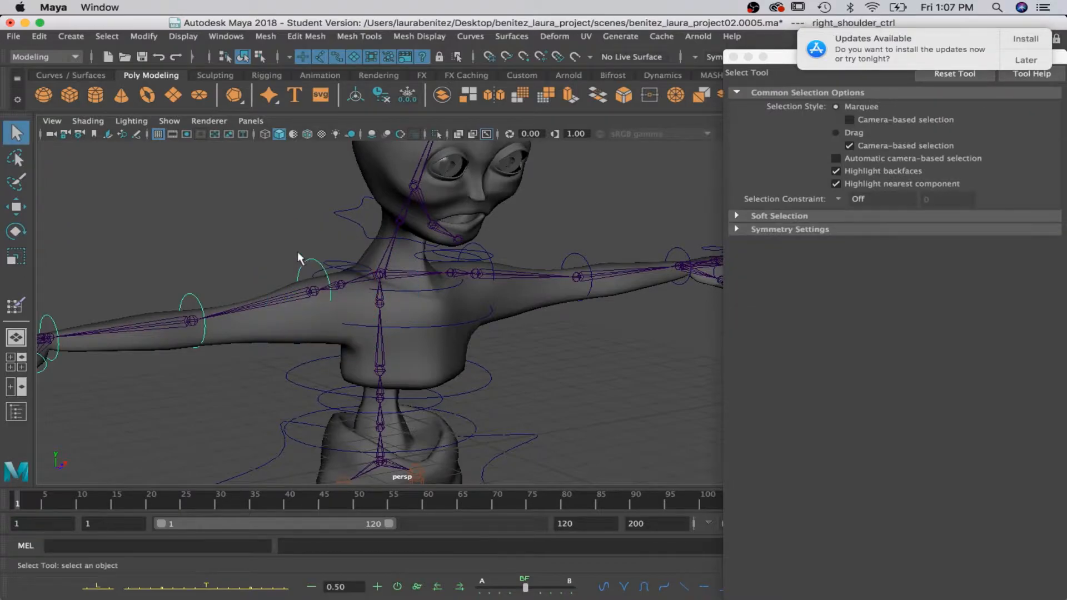
key(e)
drag(289, 240, 248, 290)
alt+drag(477, 333, 408, 330)
key(ctrl+z)
Rotate right_elbow_ctrl to test how the right forearm bends, and undo the rotation.
click(180, 283)
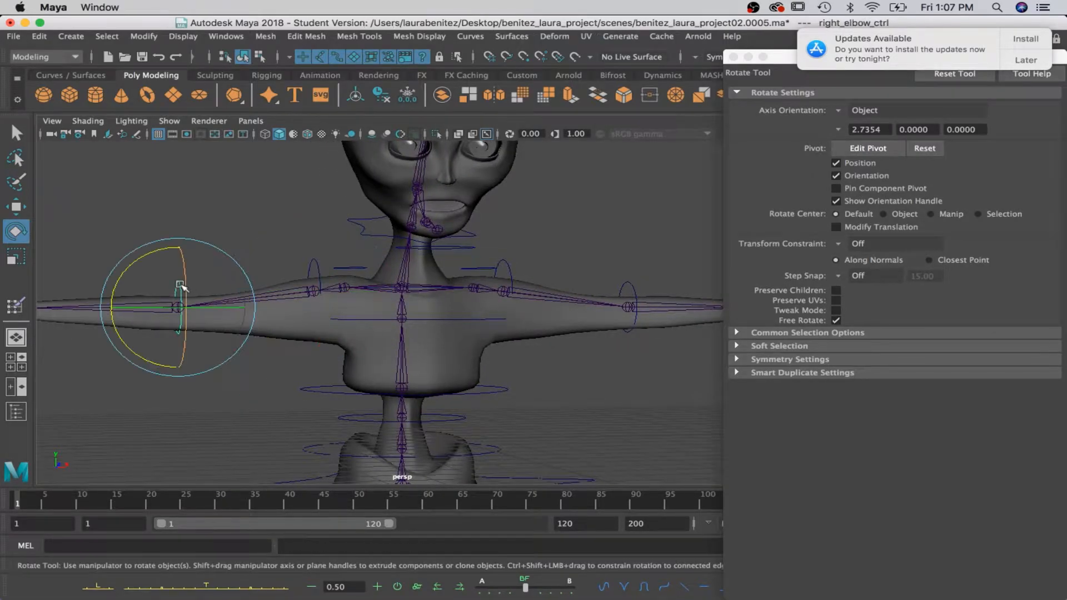
scroll(181, 285, down, 3)
drag(225, 260, 285, 310)
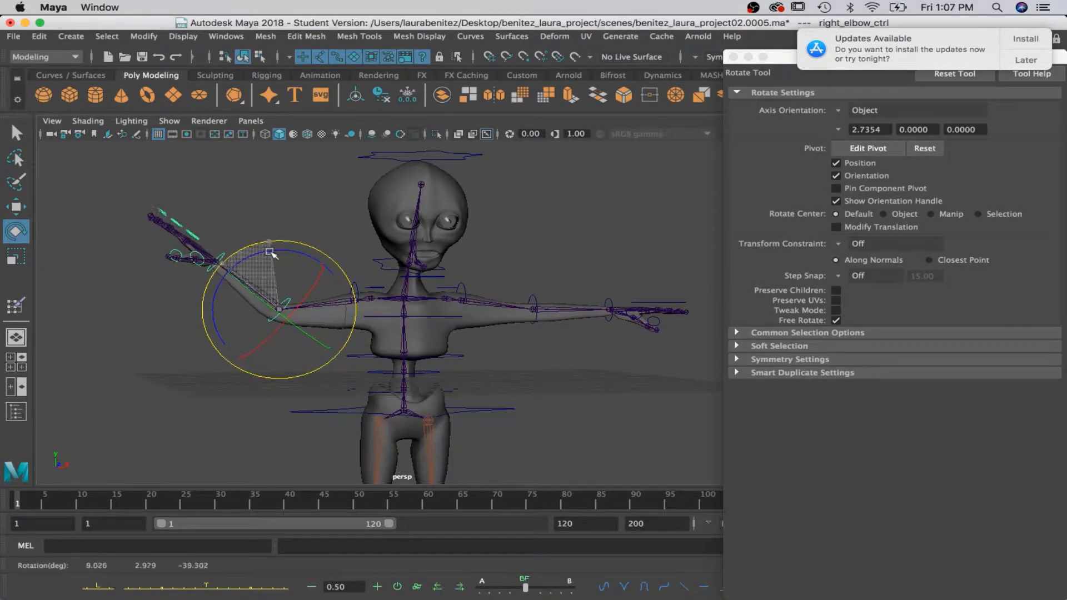
key(ctrl+z)
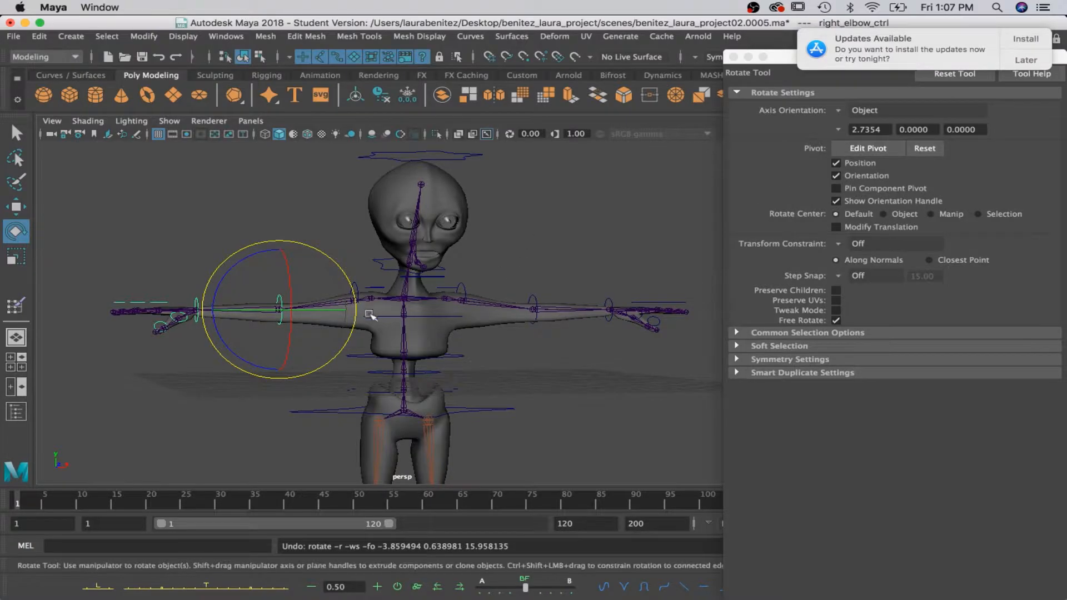
Restart Paint Skin Weights on the body mesh and examine the right_elbow_joint weights along the upper arm and forearm.
key(q)
right_drag(384, 218, 306, 202)
scroll(842, 107, down, 3)
scroll(843, 106, down, 5)
click(842, 107)
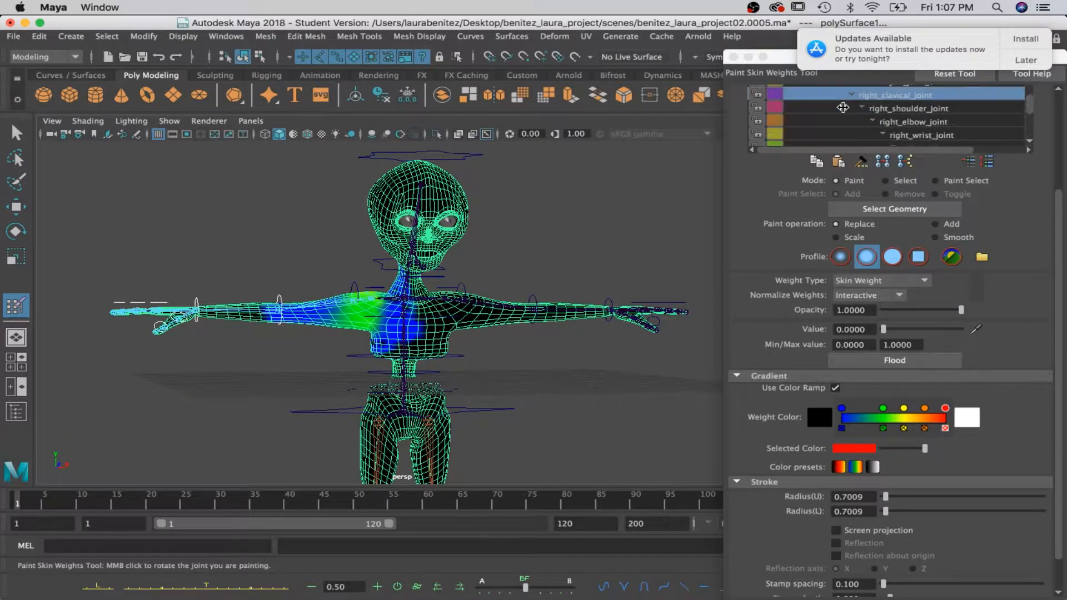
click(913, 123)
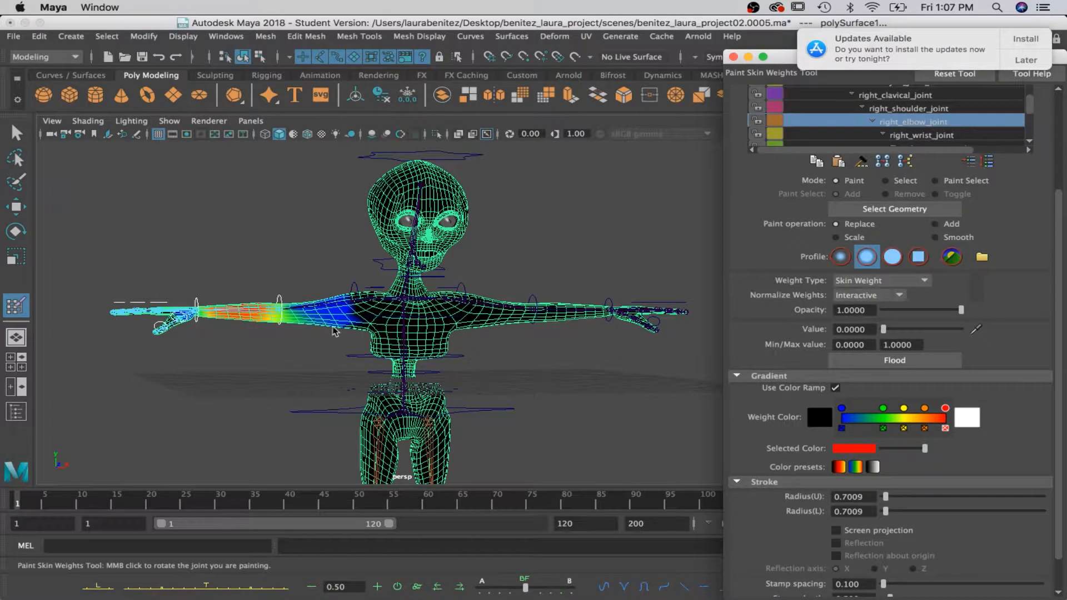
scroll(334, 328, up, 5)
alt+drag(308, 355, 383, 326)
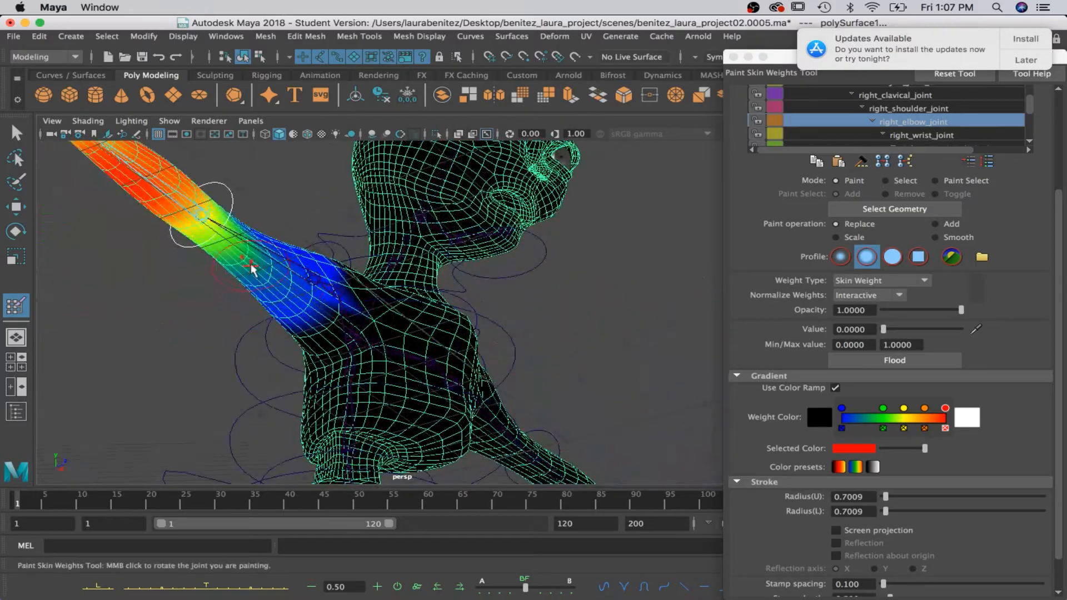
mouse_move(268, 281)
mouse_down()
mouse_move(257, 262)
mouse_move(224, 261)
mouse_up()
alt+drag(335, 282, 251, 334)
alt+middle_drag(252, 334, 446, 332)
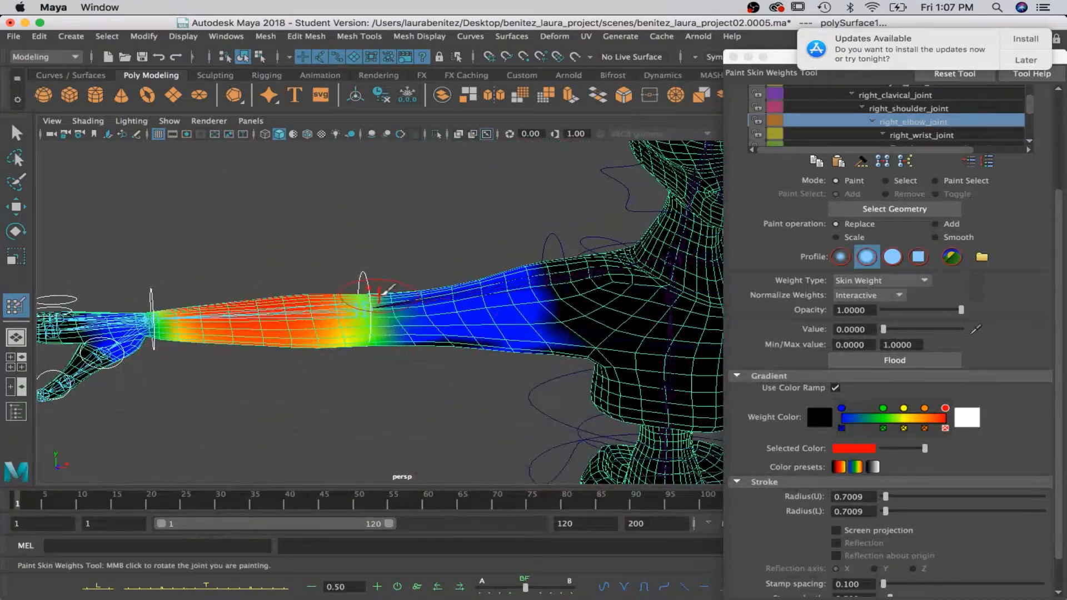
Check the weights of right_wrist_joint and right_wrist_joint|joint1 along the forearm and hand.
click(902, 135)
alt+drag(327, 321, 304, 364)
alt+middle_drag(293, 368, 392, 357)
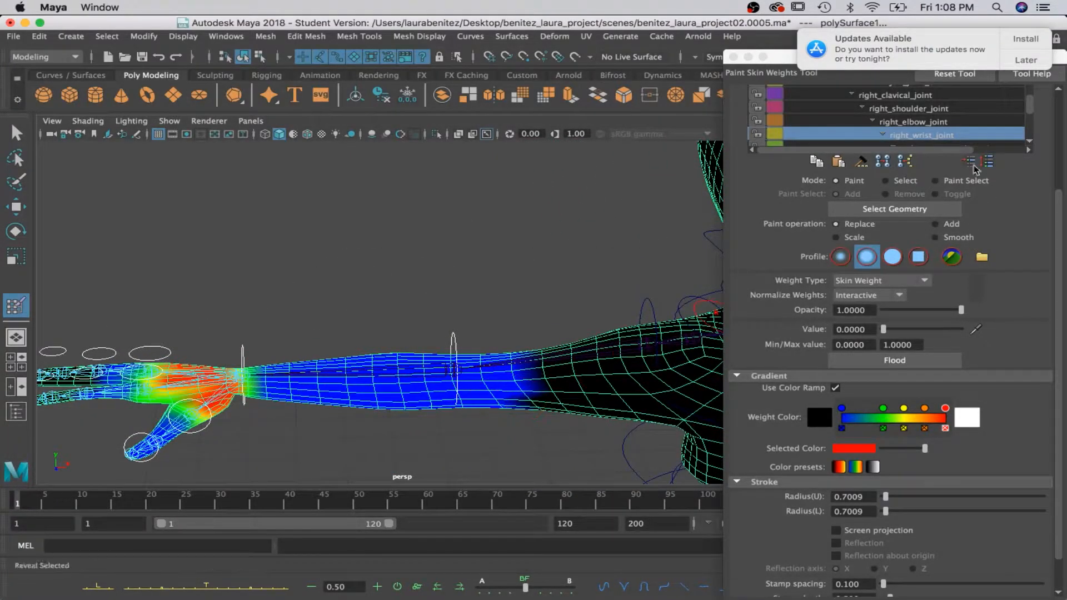
scroll(903, 145, down, 1)
click(912, 136)
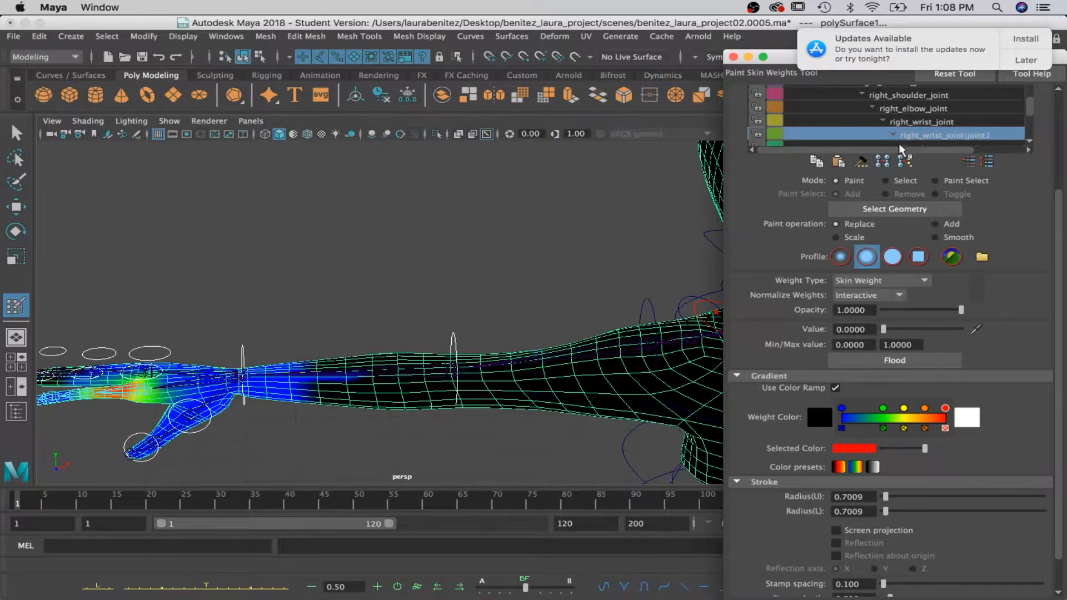
alt+drag(324, 367, 444, 339)
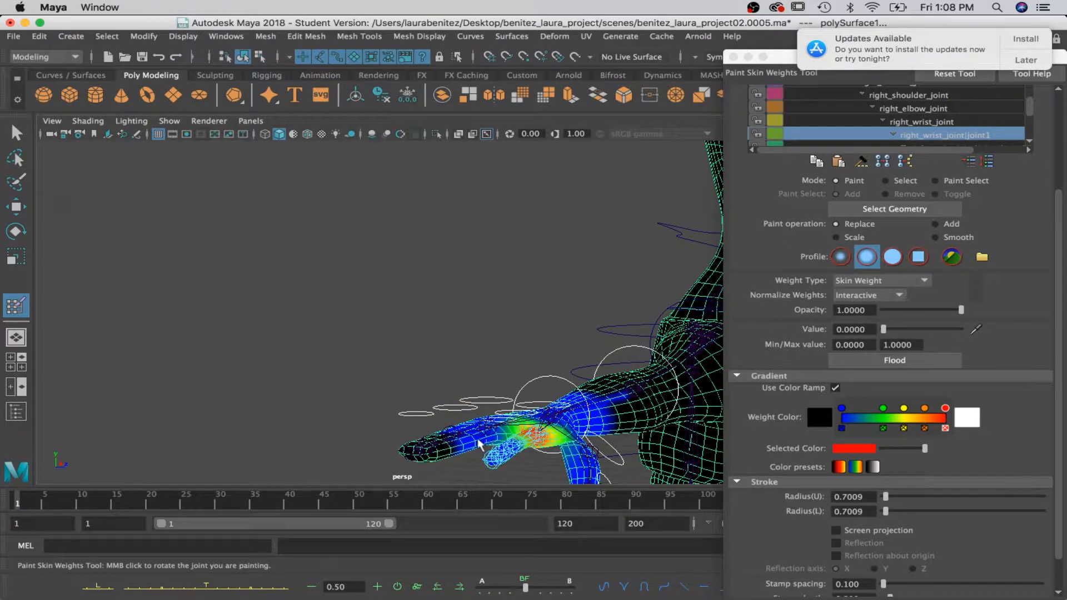
Check the weights of right_wrist_joint|joint1|joint2 and right_wrist_joint|joint1|joint2|joint3 on the right hand's fingers.
scroll(938, 124, down, 2)
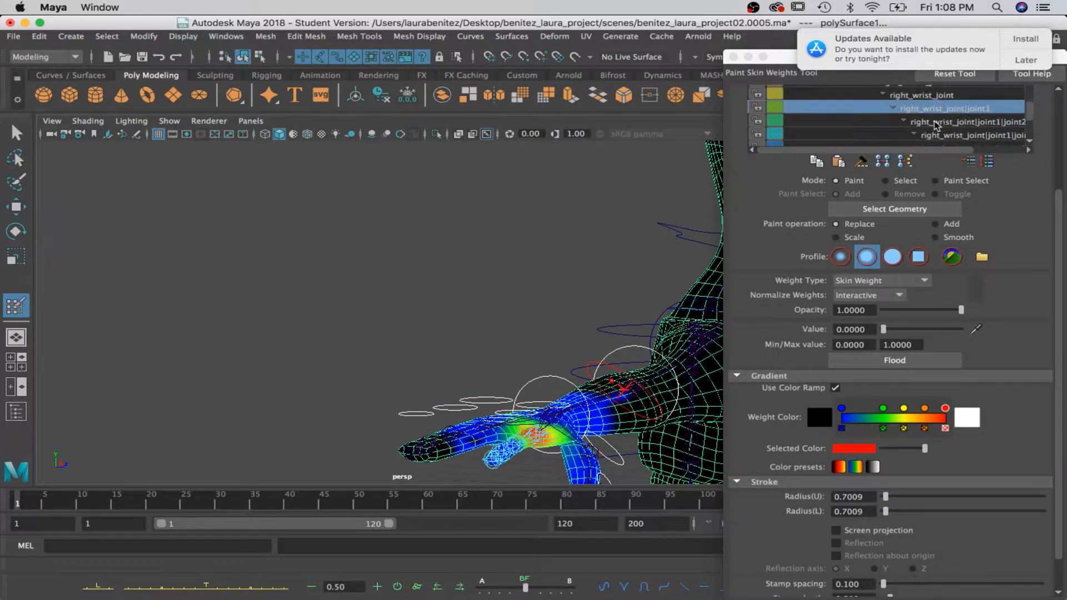
click(935, 123)
scroll(509, 423, up, 5)
alt+middle_drag(517, 417, 478, 329)
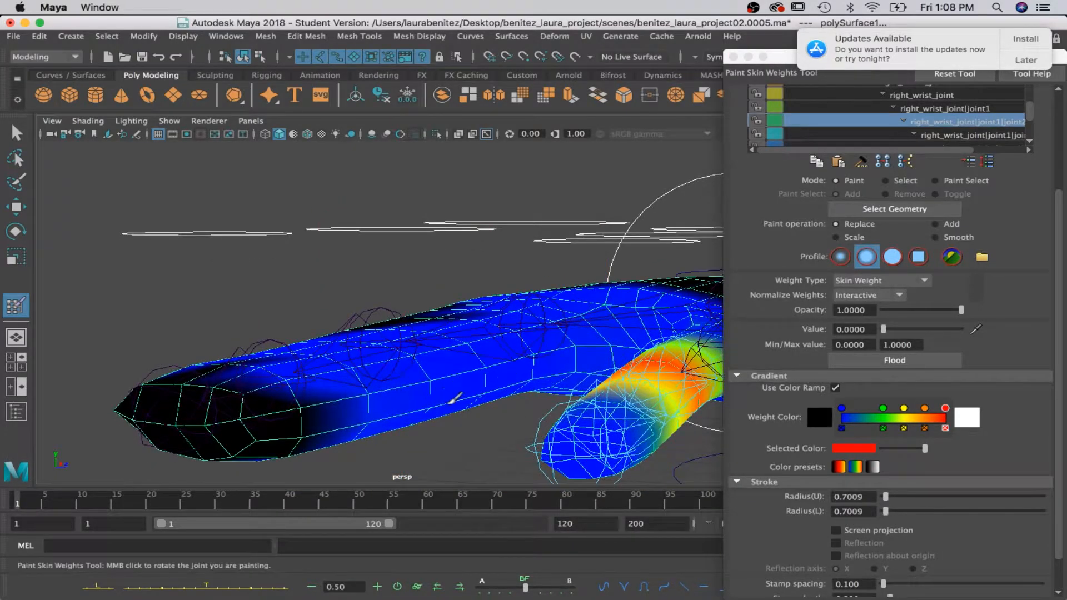
click(955, 135)
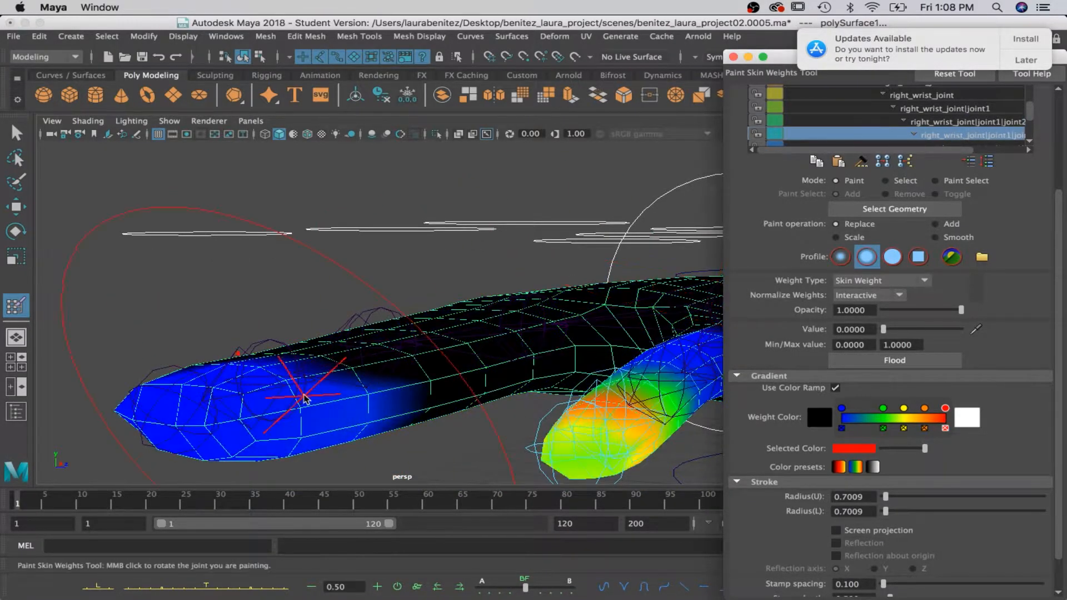
drag(887, 150, 933, 150)
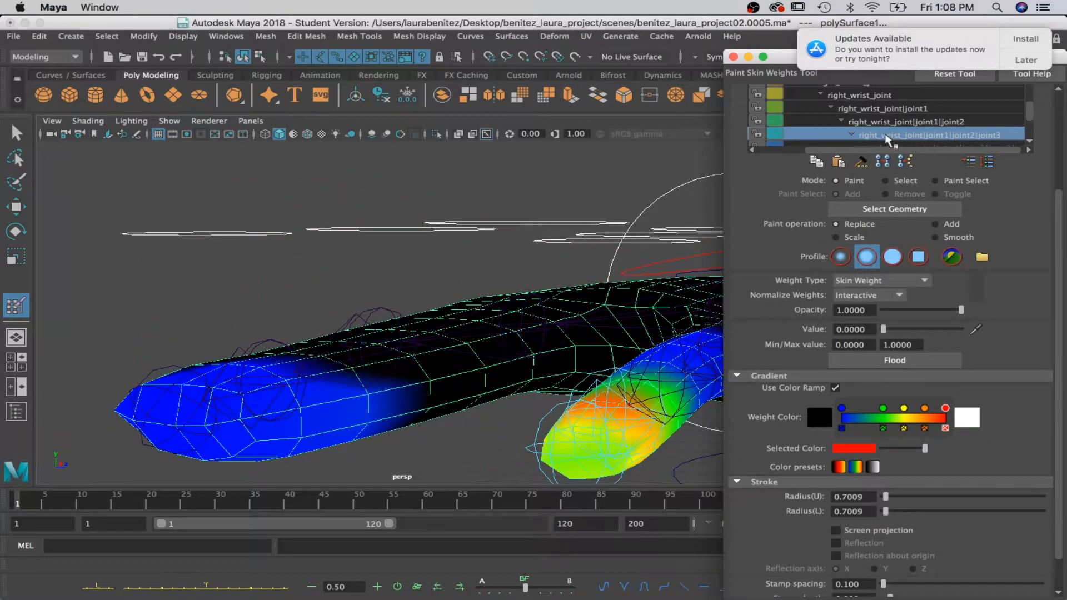
Select the right_thumb_joint_01 influence and examine its weights on the thumb, hand and forearm from several sides.
scroll(1033, 115, down, 5)
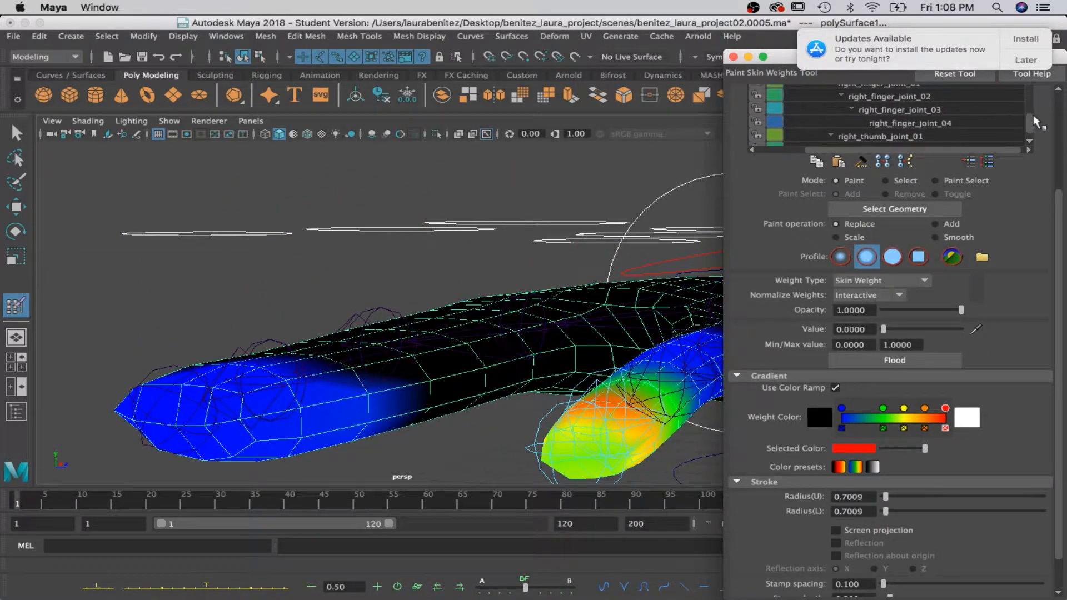
click(882, 115)
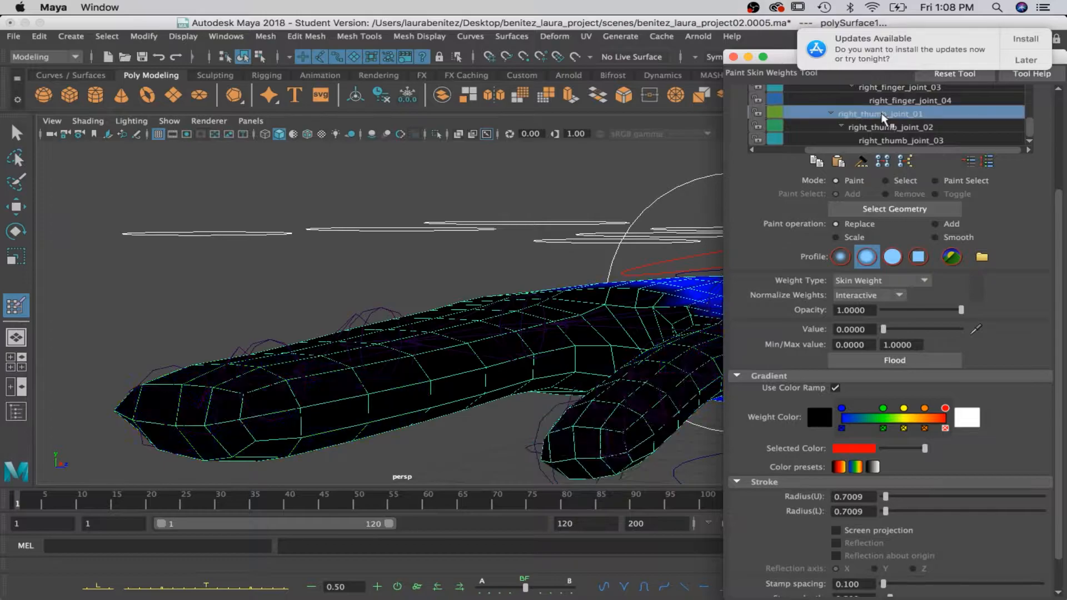
mouse_move(564, 325)
alt+mouse_down()
mouse_move(555, 255)
mouse_move(570, 250)
mouse_move(478, 260)
alt+mouse_up()
alt+middle_drag(475, 260, 535, 259)
alt+drag(536, 259, 397, 235)
mouse_move(410, 234)
alt+middle_down()
mouse_move(420, 233)
mouse_move(234, 294)
alt+middle_up()
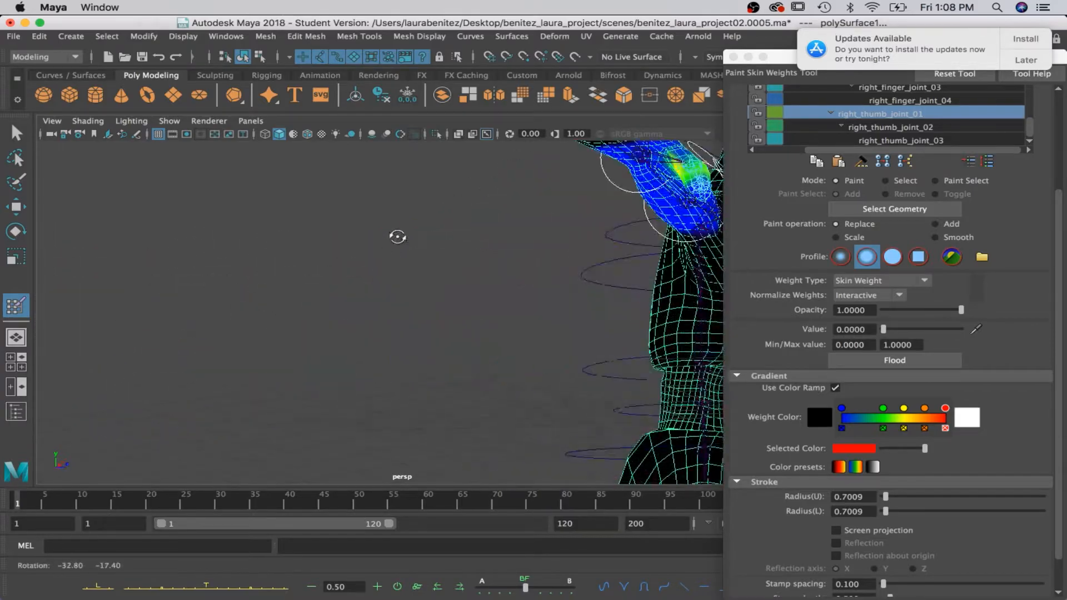
mouse_move(233, 294)
alt+mouse_down()
mouse_move(161, 306)
mouse_move(226, 305)
alt+mouse_up()
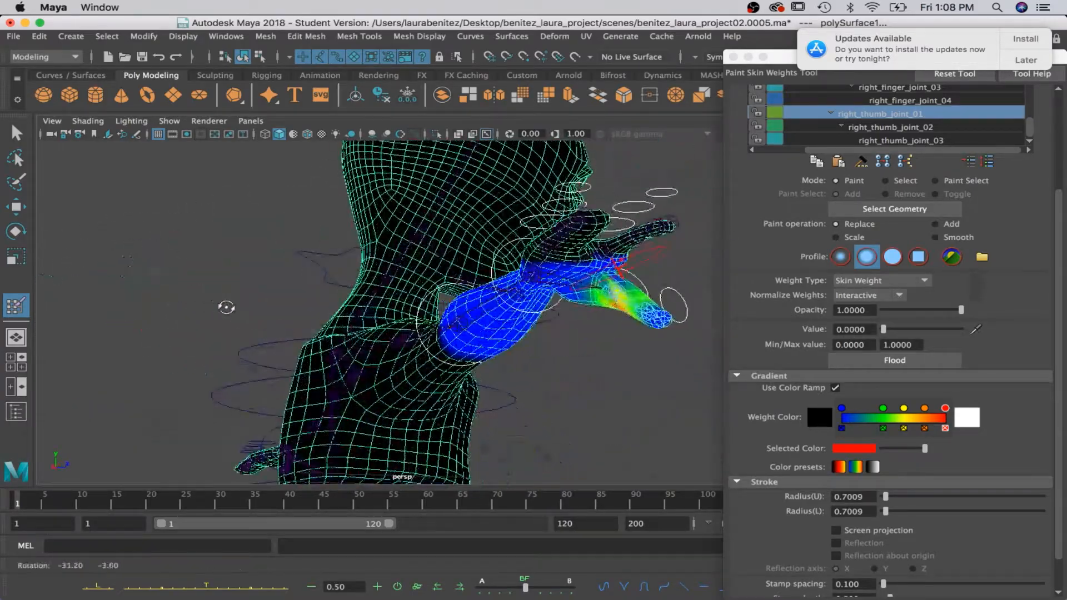
alt+drag(425, 296, 716, 259)
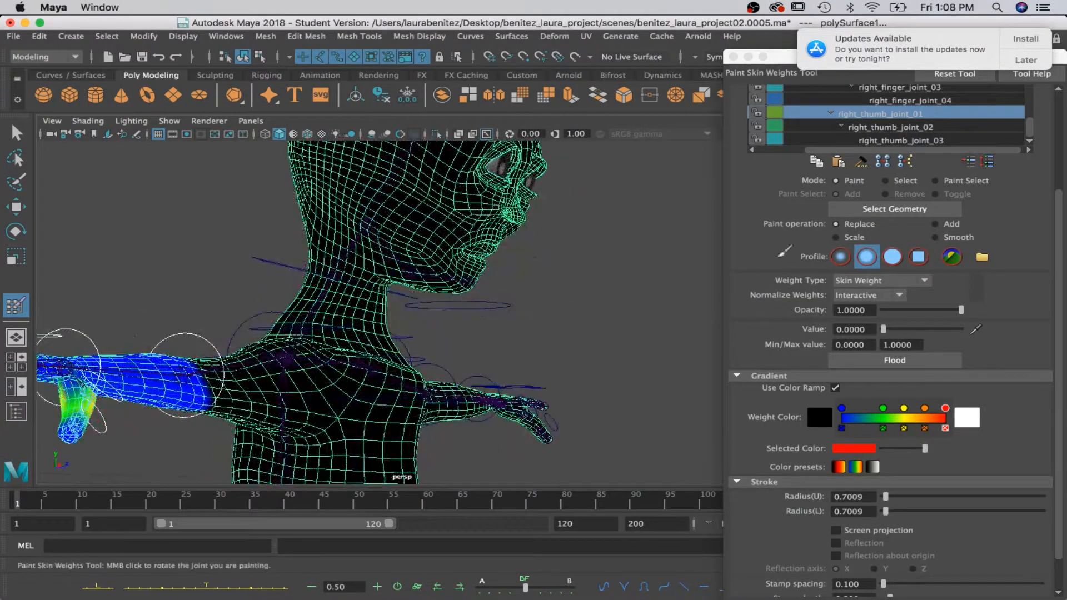
Select the right_thumb_joint_02 influence and examine its weights on the thumb, palm and forearm.
click(900, 127)
mouse_move(181, 393)
alt+middle_down()
mouse_move(225, 406)
mouse_move(362, 385)
alt+middle_up()
alt+drag(493, 366, 333, 383)
mouse_move(211, 418)
mouse_down()
mouse_move(331, 398)
mouse_move(476, 289)
mouse_move(412, 369)
mouse_move(424, 357)
mouse_up()
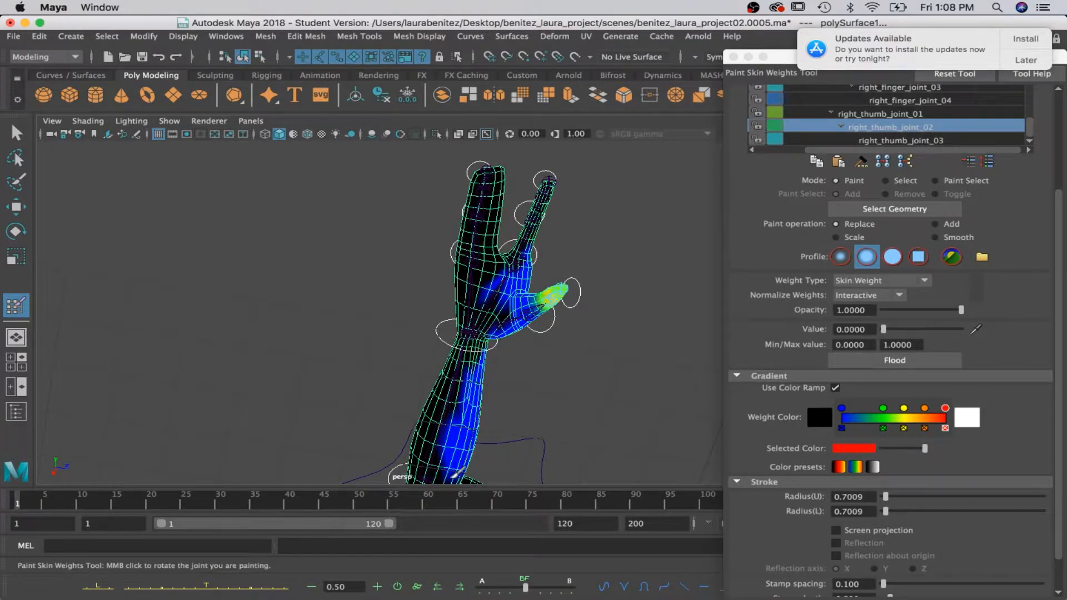
Select the right_thumb_joint_03 influence and examine its weights on the thumb and surrounding hand.
click(875, 143)
scroll(571, 326, up, 5)
alt+middle_drag(568, 328, 396, 377)
alt+drag(401, 375, 337, 367)
key(f)
scroll(295, 351, up, 10)
alt+middle_drag(337, 404, 462, 539)
mouse_move(242, 277)
alt+middle_down()
mouse_move(271, 309)
mouse_move(639, 411)
alt+middle_up()
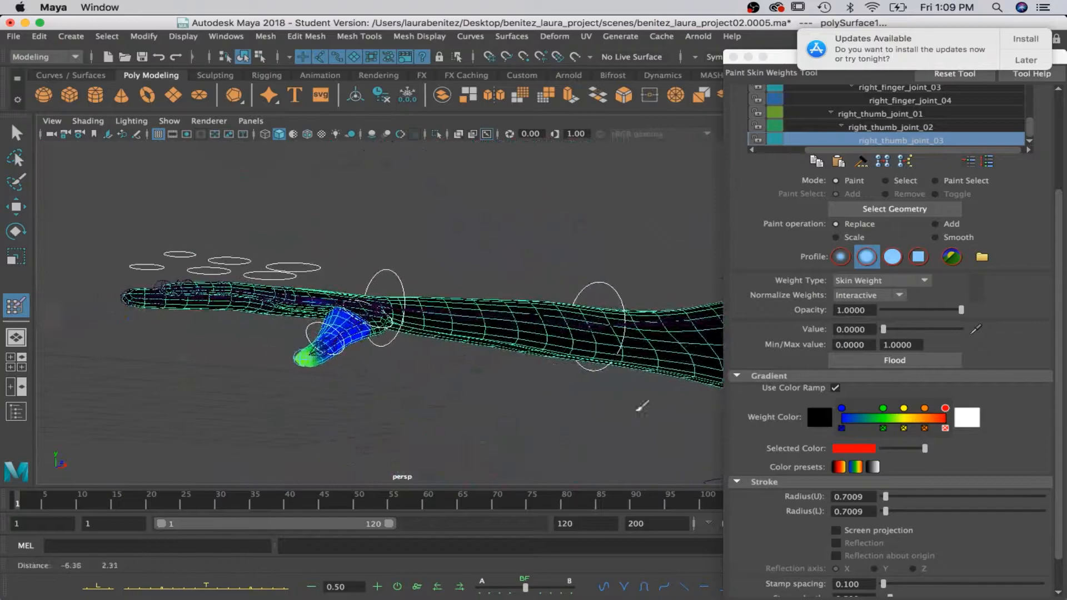
scroll(400, 349, up, 2)
alt+drag(298, 346, 321, 346)
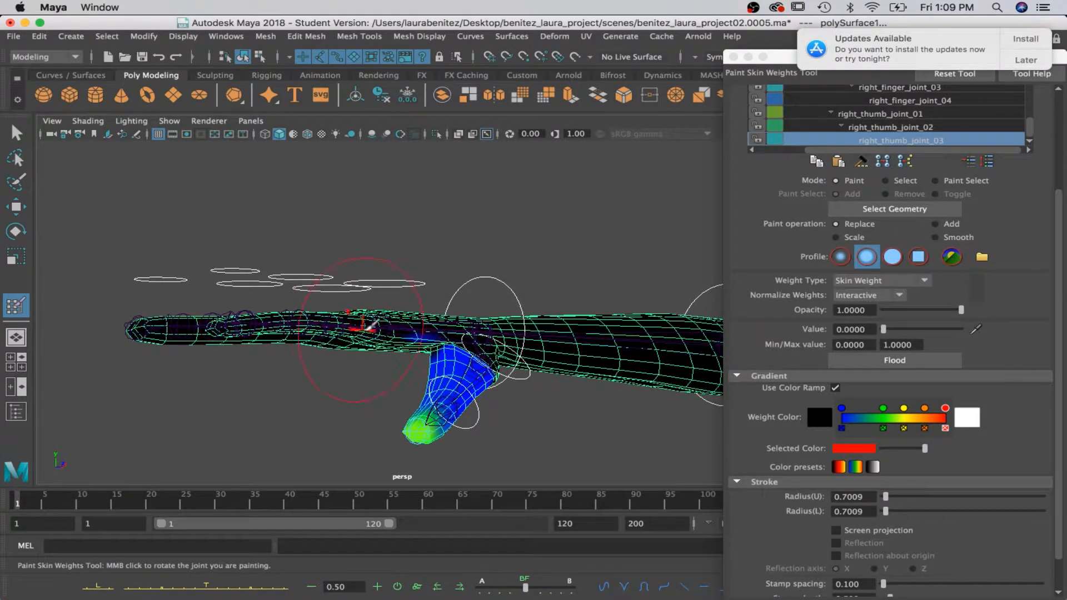
Rotate right_elbow_ctrl and right_wrist_ctrl to test the right arm's and hand's deformation, and undo the rotations.
scroll(445, 347, down, 3)
key(q)
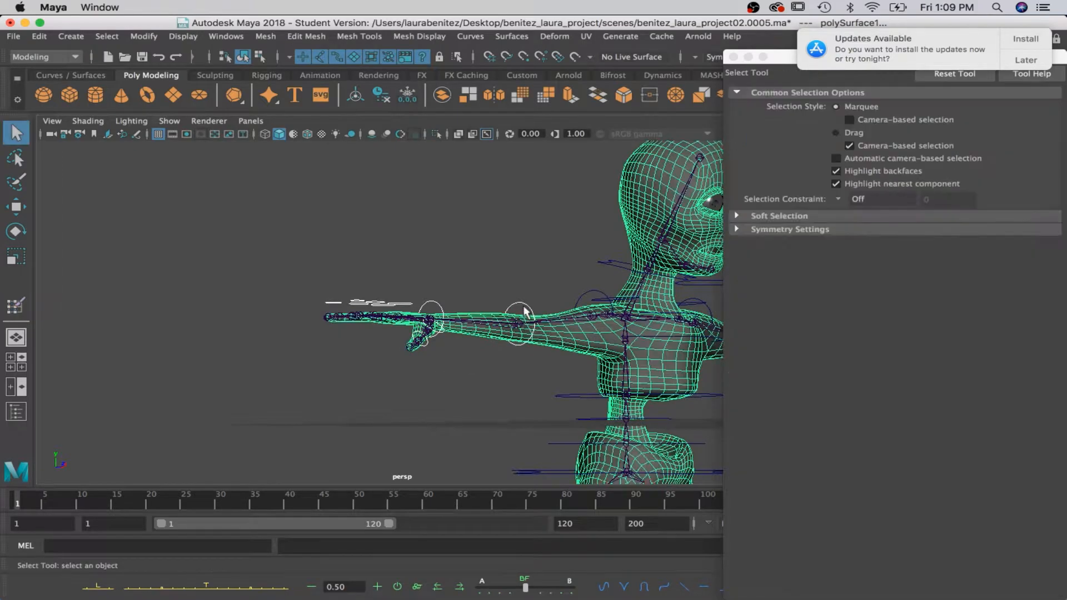
click(523, 311)
key(e)
drag(480, 286, 391, 261)
key(q)
click(431, 301)
key(e)
key(ctrl+z)
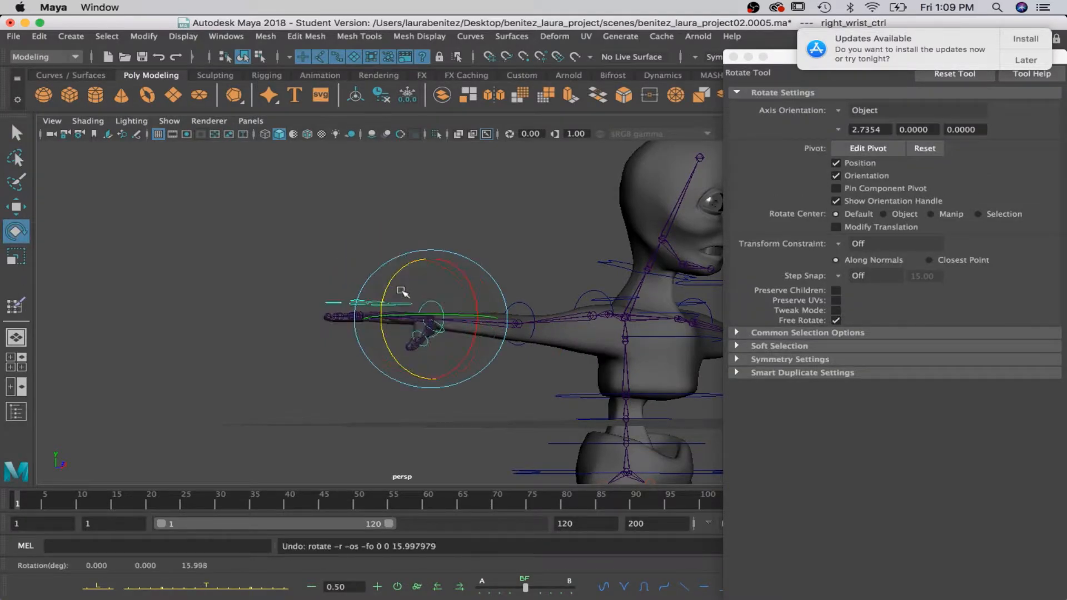
Rotate the control at the base of the right thumb to test its deformation, and undo the rotation.
key(q)
alt+drag(410, 310, 413, 308)
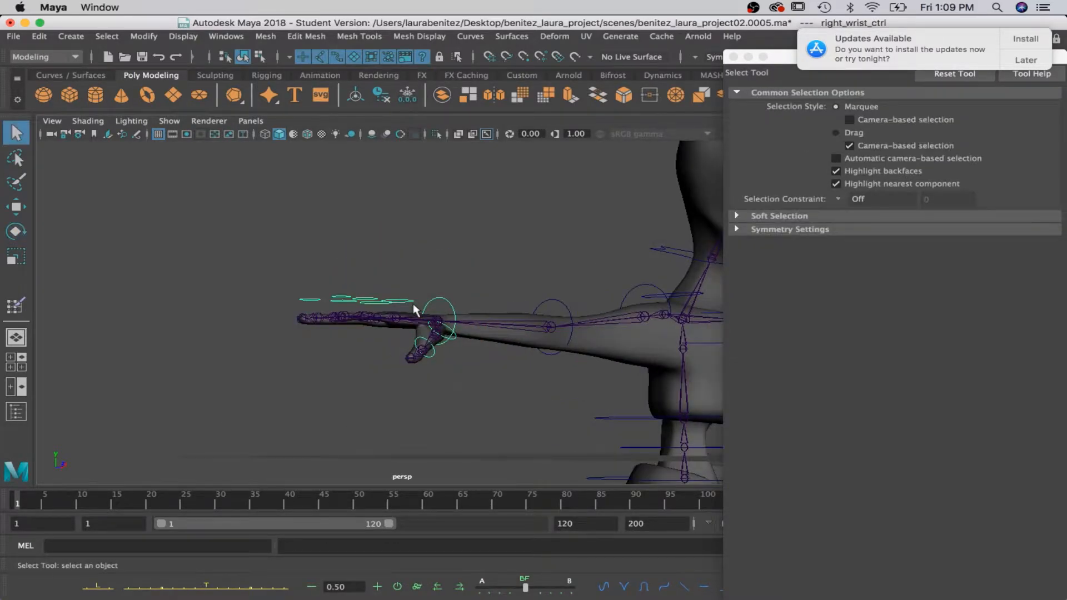
click(453, 340)
key(e)
drag(407, 348, 441, 362)
key(ctrl+z)
Rotate right_index_ctrl_01 to test the right index finger's deformation, and undo the rotation.
key(q)
mouse_move(367, 309)
alt+mouse_down()
mouse_move(381, 305)
mouse_move(375, 327)
mouse_move(351, 311)
alt+mouse_up()
click(375, 315)
click(359, 311)
key(e)
key(ctrl+z)
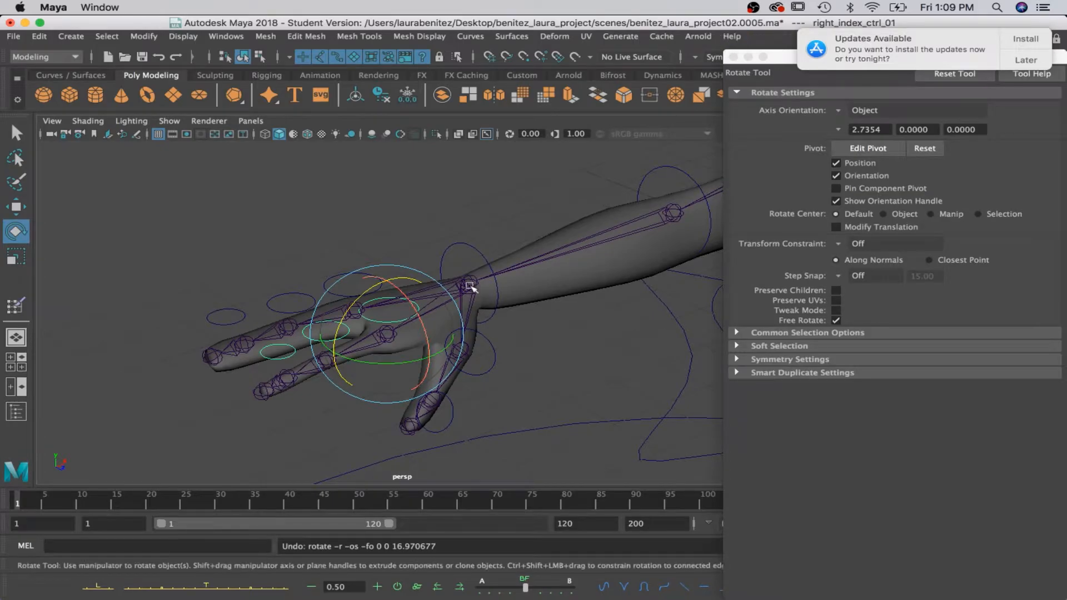
Select the right_wrist_joint|joint1 influence and paint its weights to 0 on the large finger beside the right index finger.
mouse_move(530, 283)
right_down()
mouse_move(528, 222)
mouse_move(467, 208)
mouse_move(471, 200)
right_up()
scroll(865, 139, up, 3)
scroll(865, 139, down, 5)
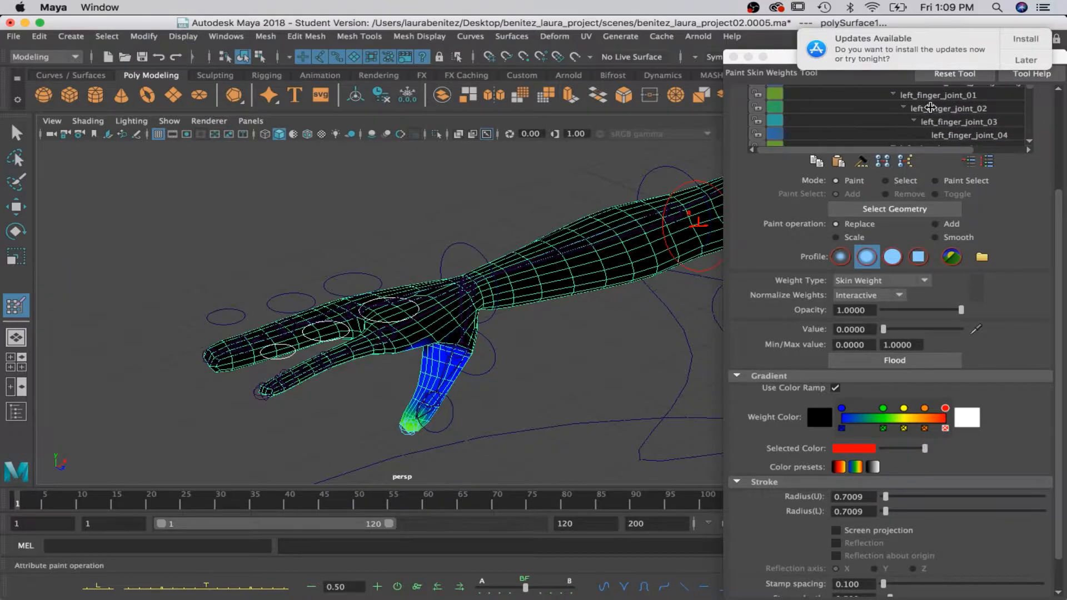
scroll(930, 107, up, 5)
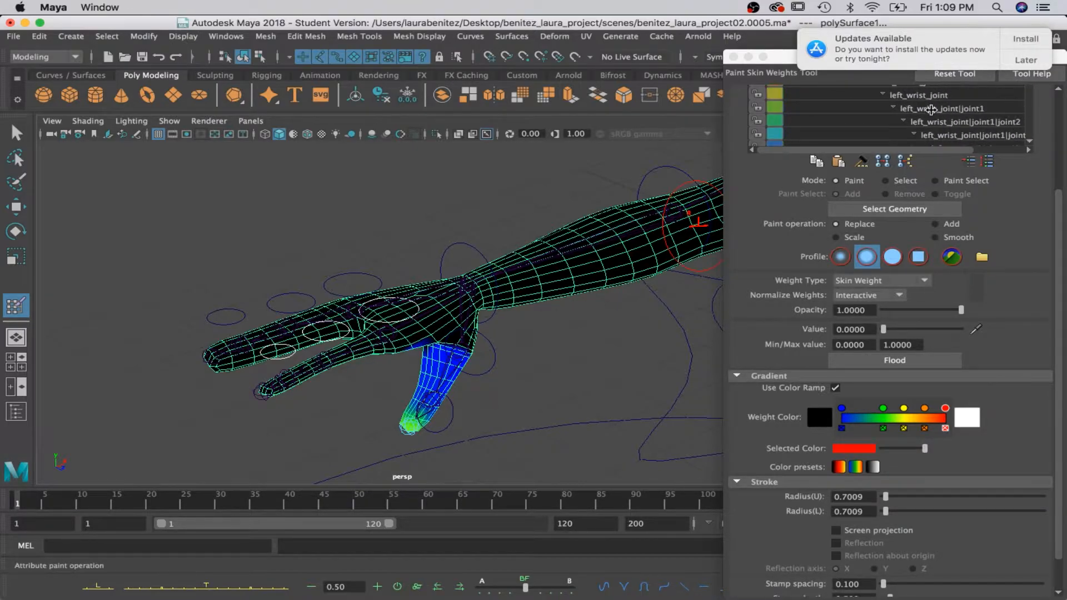
click(931, 109)
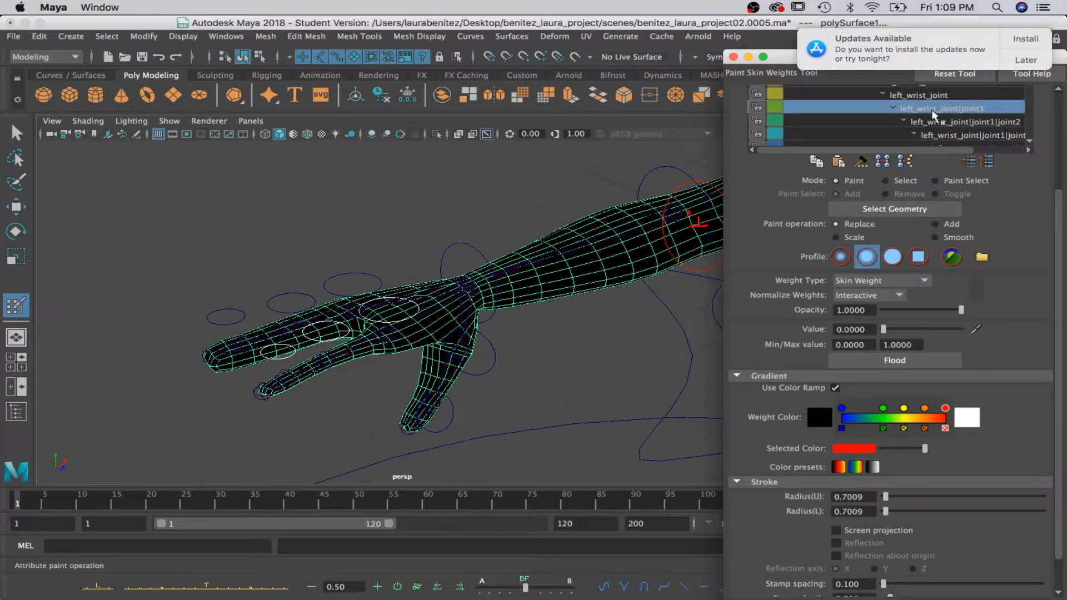
mouse_move(418, 349)
alt+mouse_down()
mouse_move(467, 348)
mouse_move(424, 346)
alt+mouse_up()
scroll(969, 111, down, 3)
scroll(969, 111, up, 10)
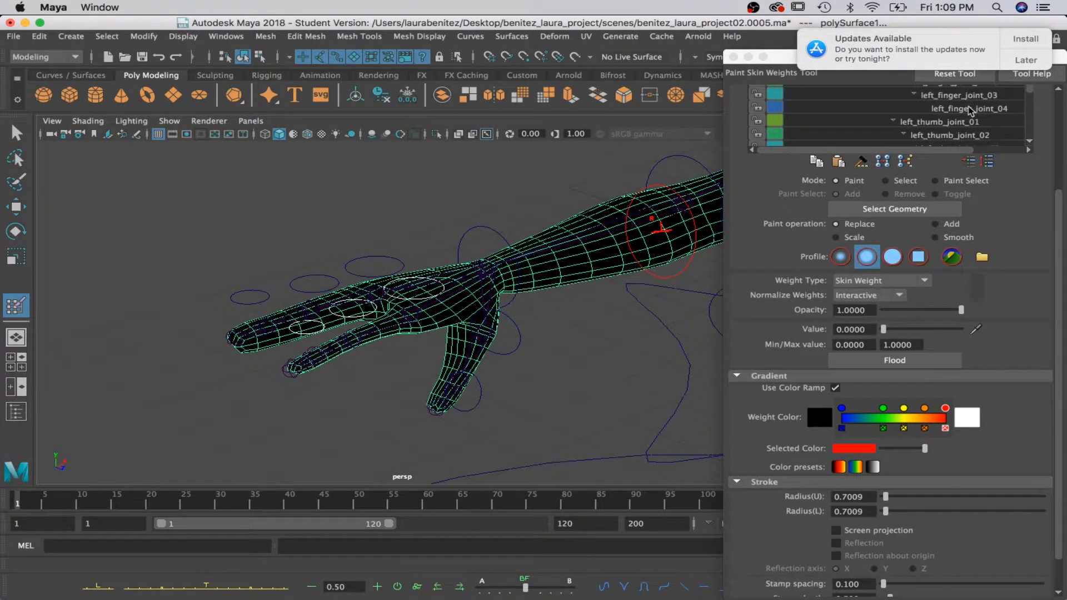
scroll(969, 111, down, 5)
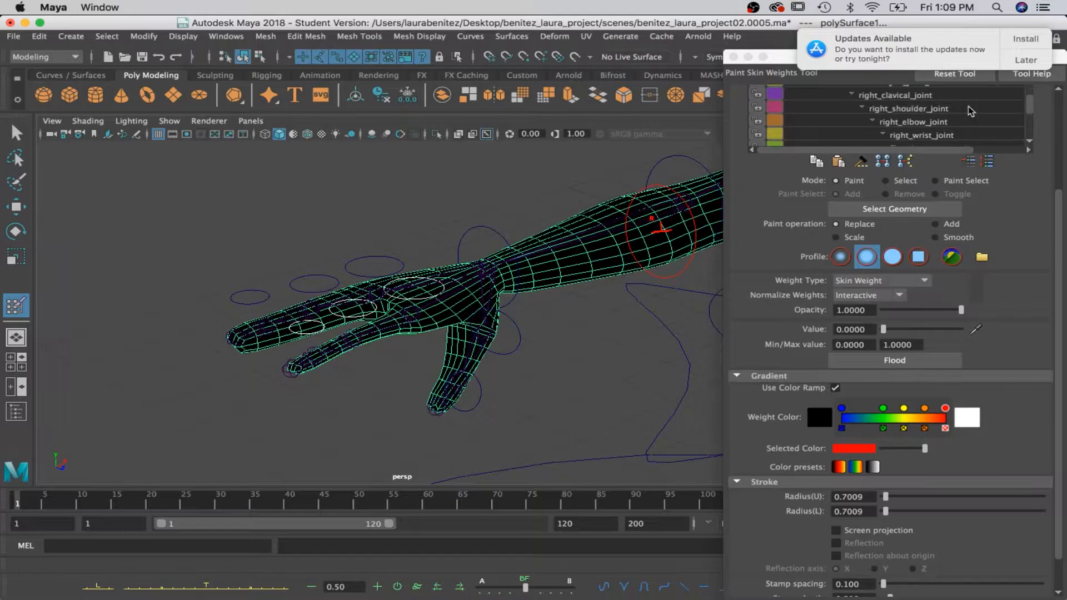
click(969, 110)
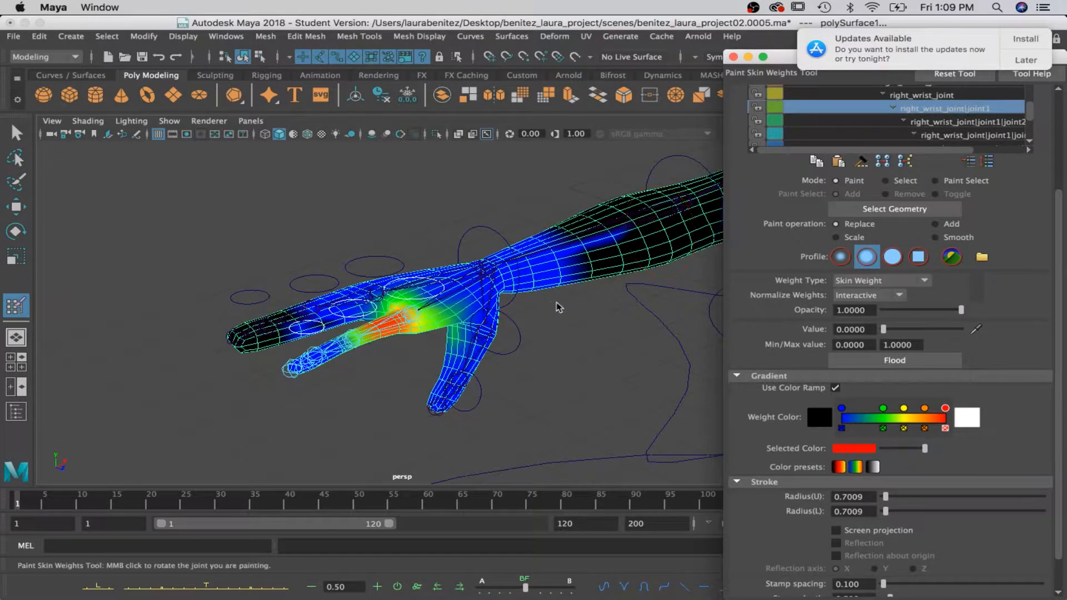
scroll(472, 297, up, 5)
alt+drag(471, 300, 444, 318)
mouse_move(267, 372)
alt+middle_down()
mouse_move(300, 333)
mouse_move(424, 284)
alt+middle_up()
mouse_move(425, 280)
mouse_down()
mouse_move(341, 279)
mouse_move(320, 295)
mouse_move(578, 225)
mouse_up()
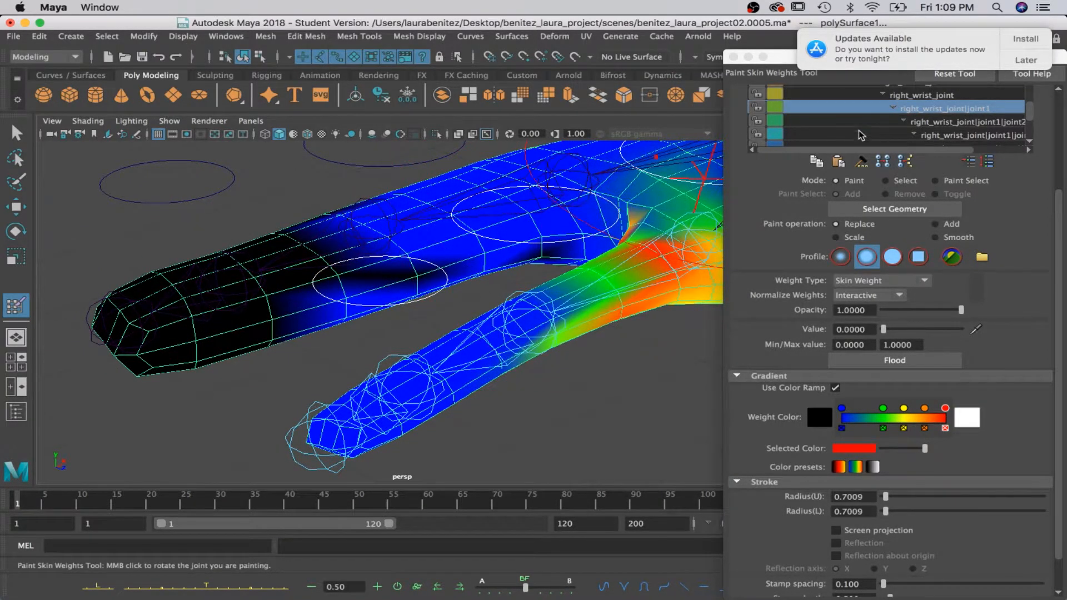
Select the right_wrist_joint|joint1|joint2 influence and begin painting its weights to 0 on the large finger.
click(666, 182)
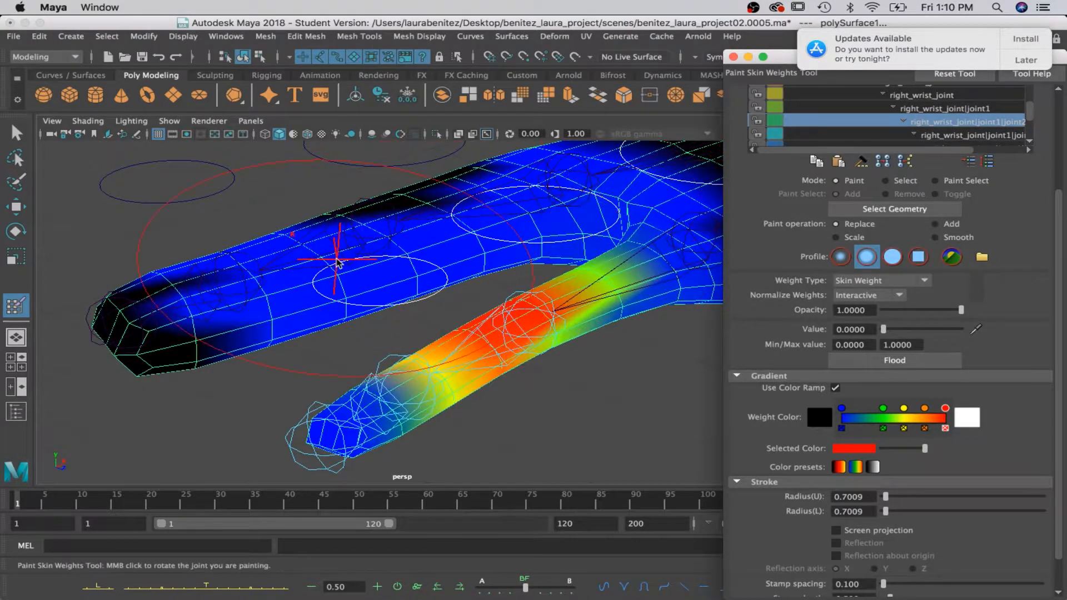
alt+drag(489, 262, 455, 214)
alt+middle_drag(455, 238, 459, 587)
mouse_move(482, 250)
alt+middle_down()
mouse_move(408, 451)
mouse_move(353, 362)
mouse_move(543, 448)
alt+middle_up()
drag(333, 273, 275, 259)
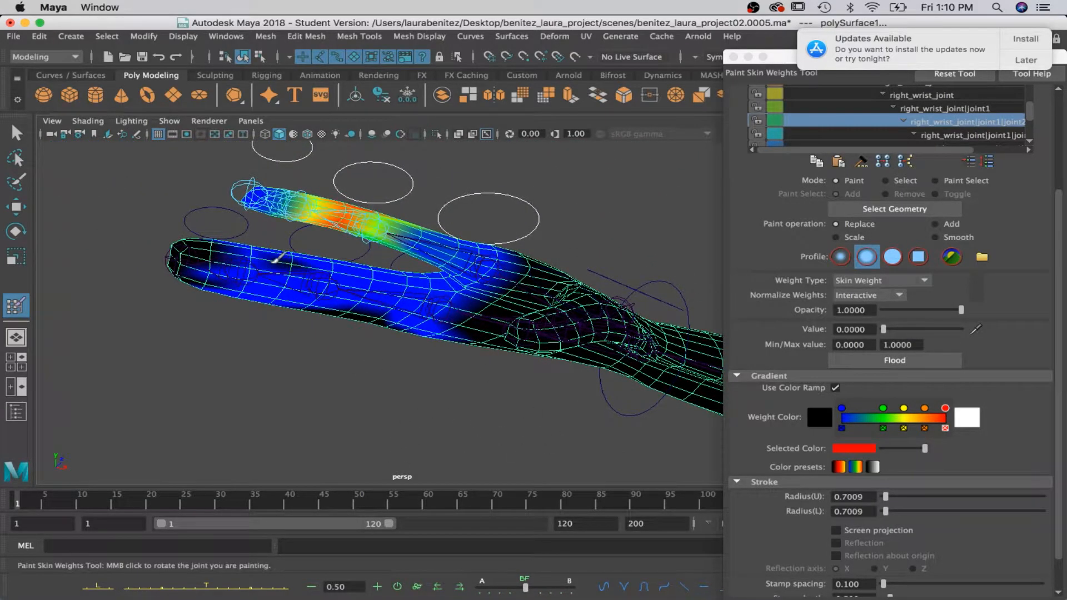
Check the third influence of the right_wrist_joint|joint1 chain and paint the last one's weights to 0 at the large finger's tip.
click(956, 135)
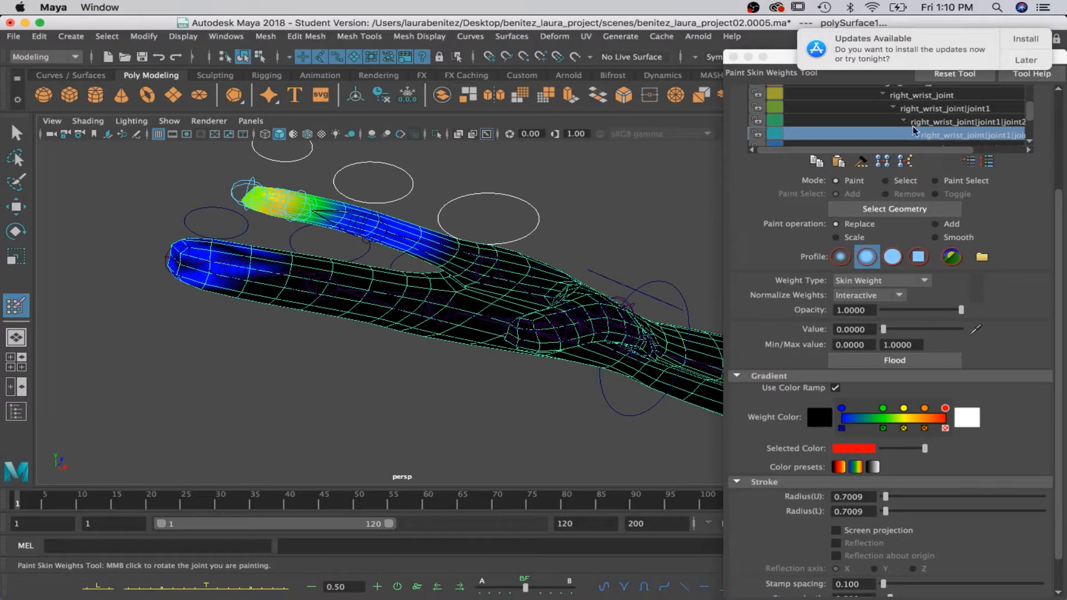
scroll(914, 130, down, 1)
click(942, 136)
mouse_move(186, 247)
mouse_down()
mouse_move(203, 249)
mouse_move(204, 264)
mouse_move(182, 262)
mouse_move(220, 250)
mouse_up()
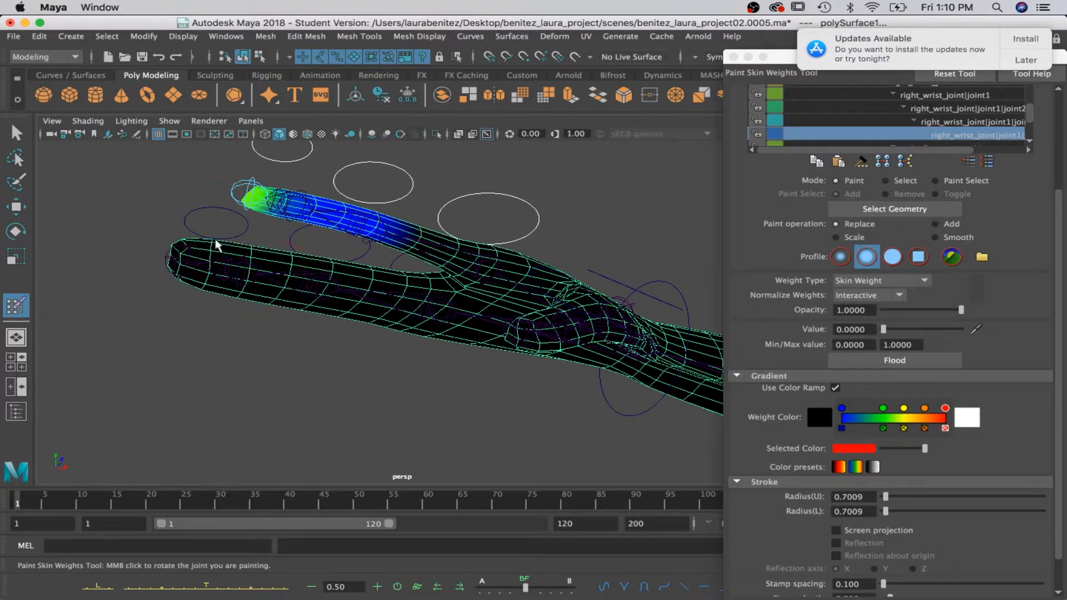
Paint the weights of the third influence in the right_wrist_joint|joint1 chain to 0 on the large finger's tip, and recheck the last influence.
click(937, 123)
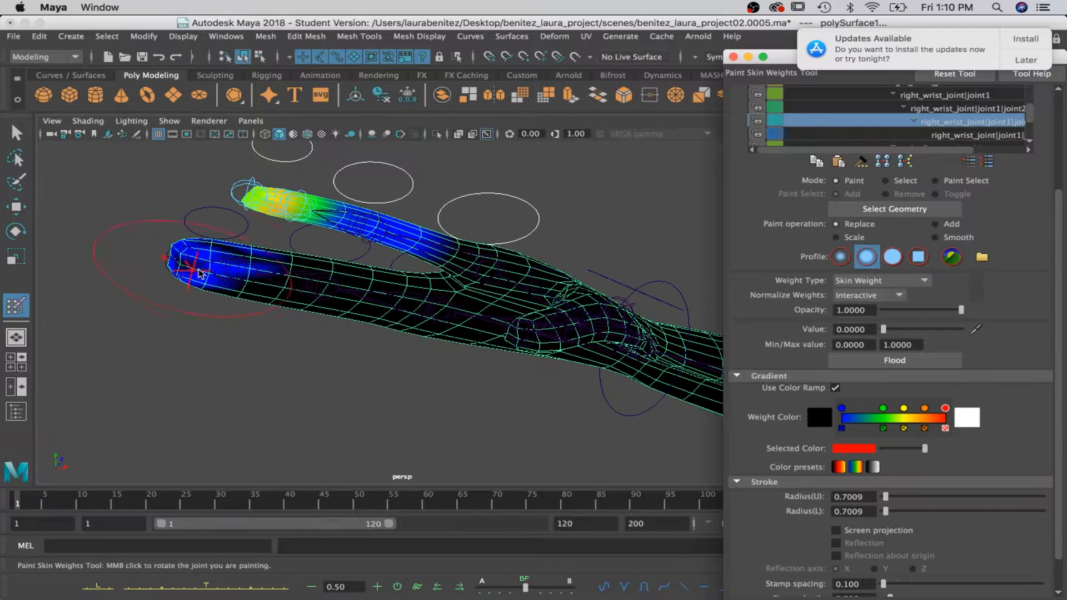
drag(227, 274, 212, 288)
drag(170, 259, 272, 259)
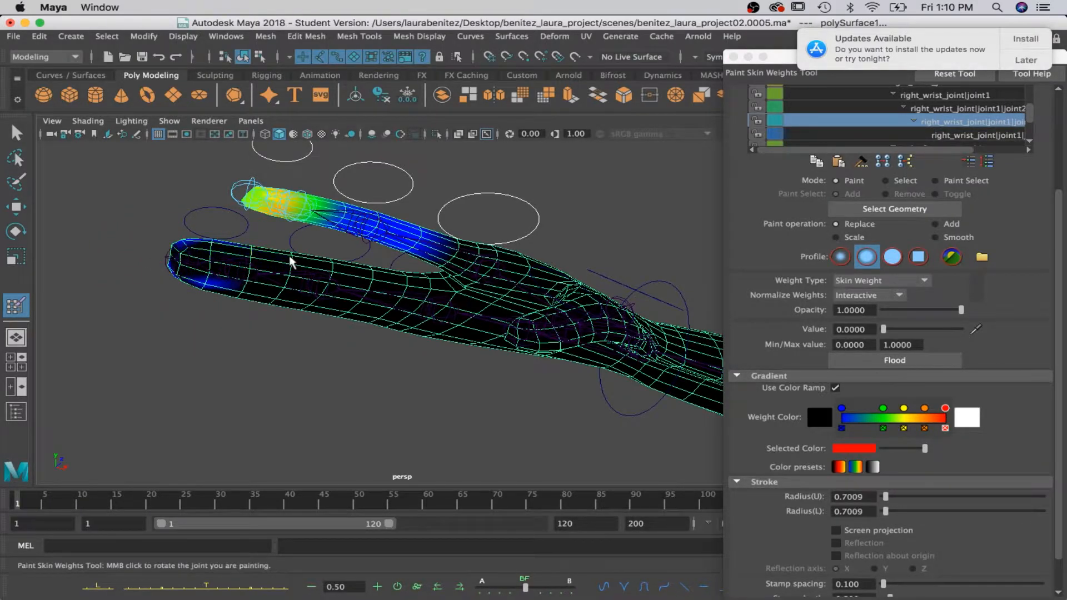
click(967, 136)
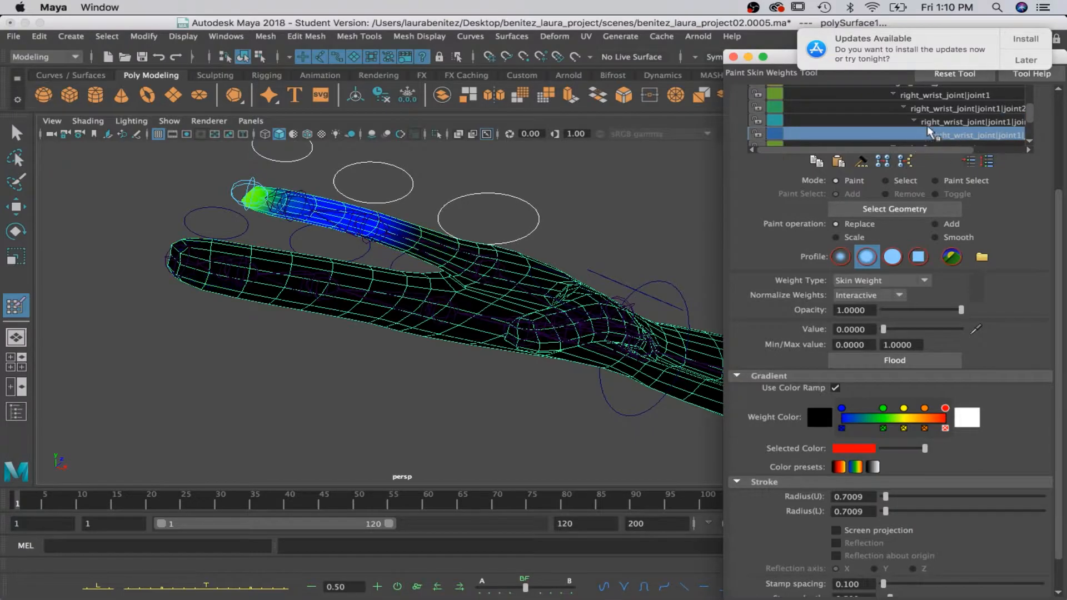
Paint the right_wrist_joint|joint1|joint2 weights to 0 along the large finger's length, lower edge and tip.
click(945, 109)
mouse_move(345, 291)
mouse_down()
mouse_move(400, 295)
mouse_move(298, 290)
mouse_move(306, 258)
mouse_move(364, 286)
mouse_move(453, 302)
mouse_move(447, 314)
mouse_up()
mouse_move(270, 290)
mouse_down()
mouse_move(241, 274)
mouse_move(240, 254)
mouse_up()
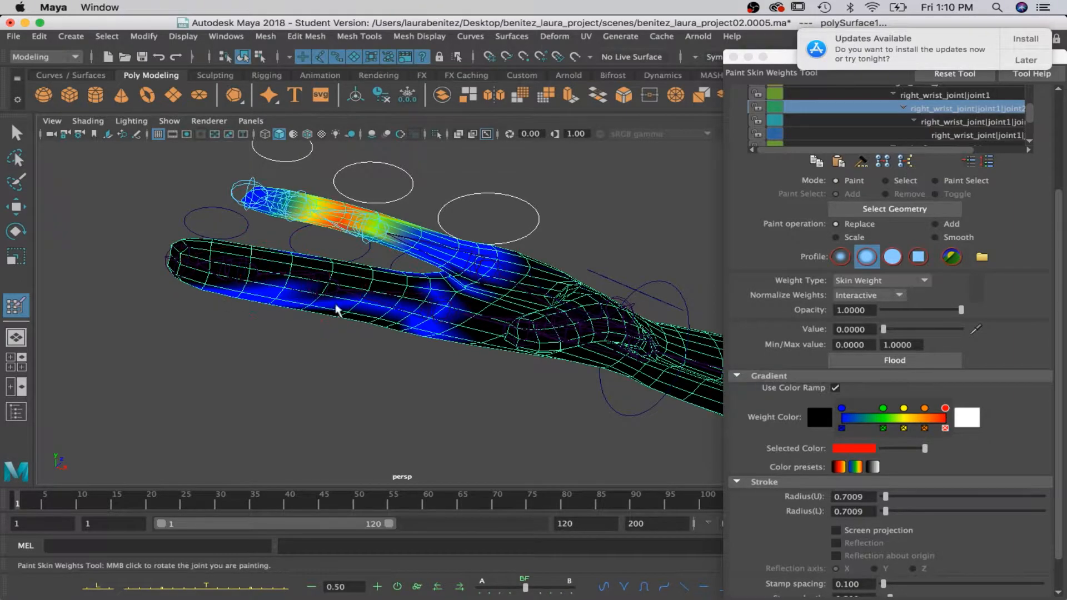
drag(306, 302, 436, 318)
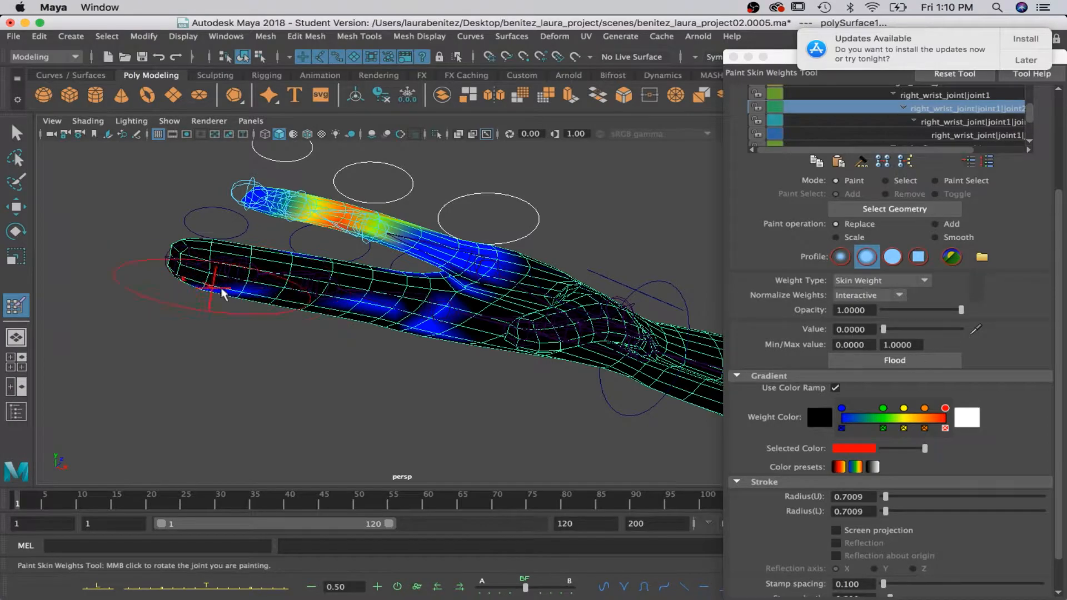
mouse_move(235, 301)
mouse_down()
mouse_move(240, 293)
mouse_move(212, 293)
mouse_move(439, 311)
mouse_move(417, 318)
mouse_move(457, 306)
mouse_move(435, 341)
mouse_move(434, 322)
mouse_move(178, 274)
mouse_up()
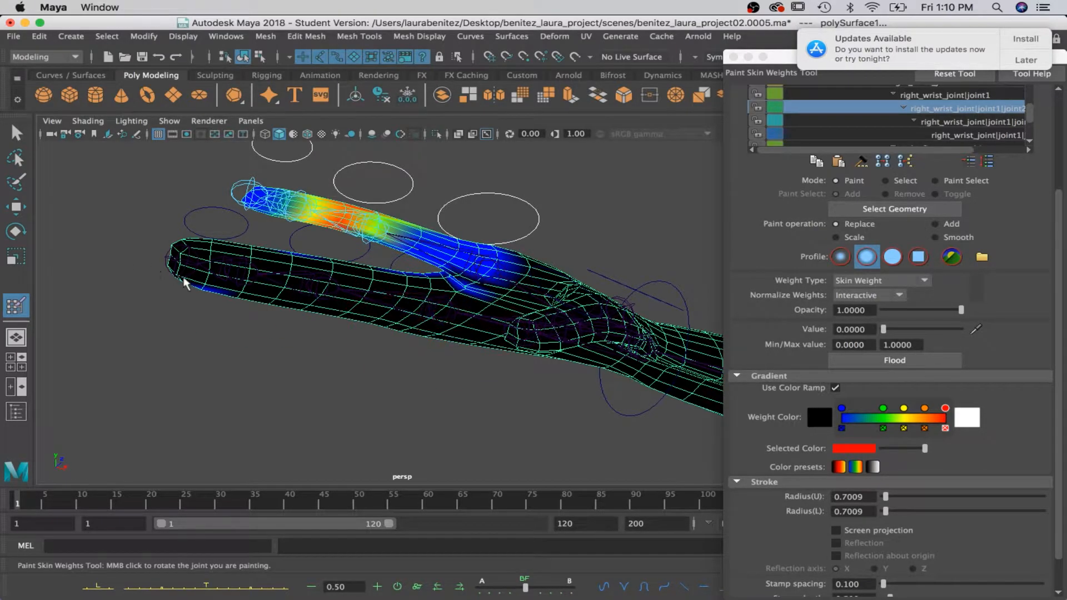
mouse_move(278, 265)
mouse_down()
mouse_move(295, 257)
mouse_move(407, 275)
mouse_up()
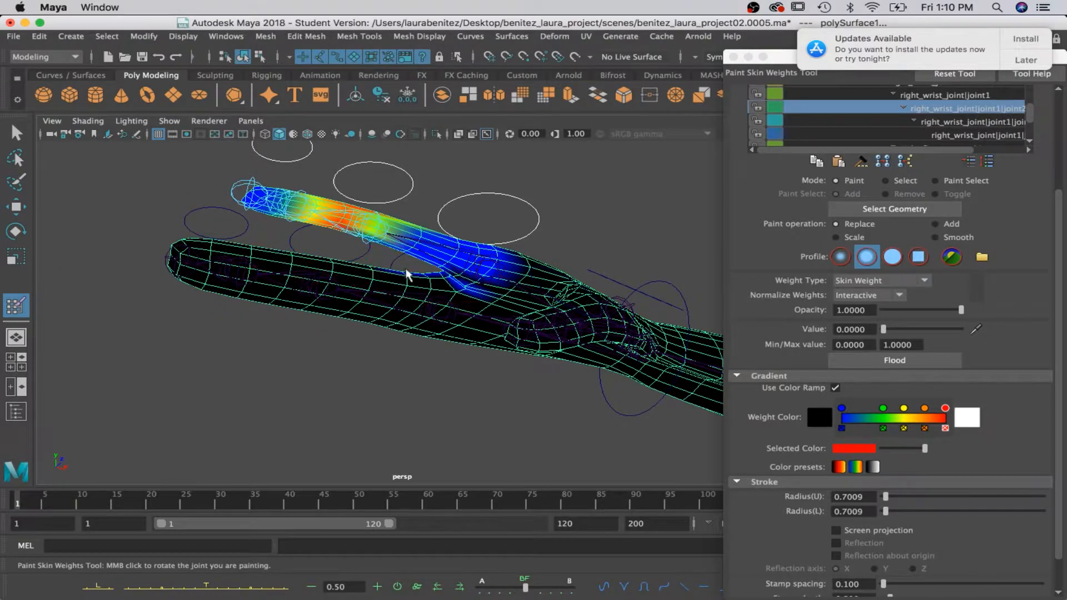
Paint the right_wrist_joint|joint1 weights to 0 along the middle and inner side of the large finger.
click(959, 123)
click(938, 96)
drag(335, 289, 429, 297)
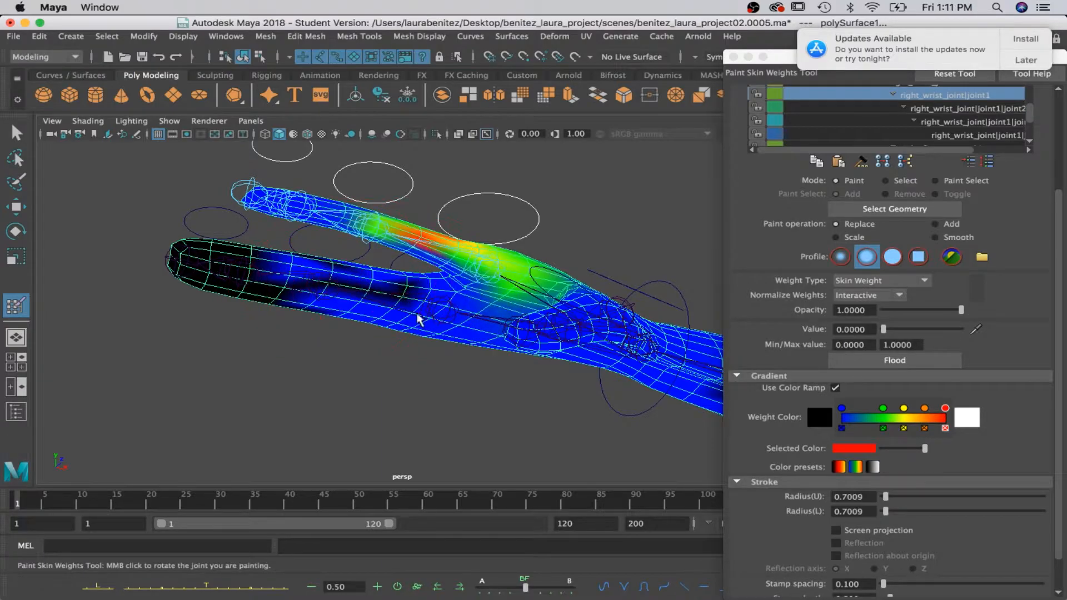
mouse_move(310, 267)
alt+middle_down()
mouse_move(305, 298)
mouse_move(340, 281)
mouse_move(353, 161)
mouse_move(365, 269)
mouse_move(445, 335)
mouse_move(326, 139)
alt+middle_up()
alt+drag(326, 138, 331, 427)
alt+middle_drag(331, 431, 350, 318)
mouse_move(302, 306)
mouse_down()
mouse_move(237, 330)
mouse_move(252, 295)
mouse_move(364, 295)
mouse_up()
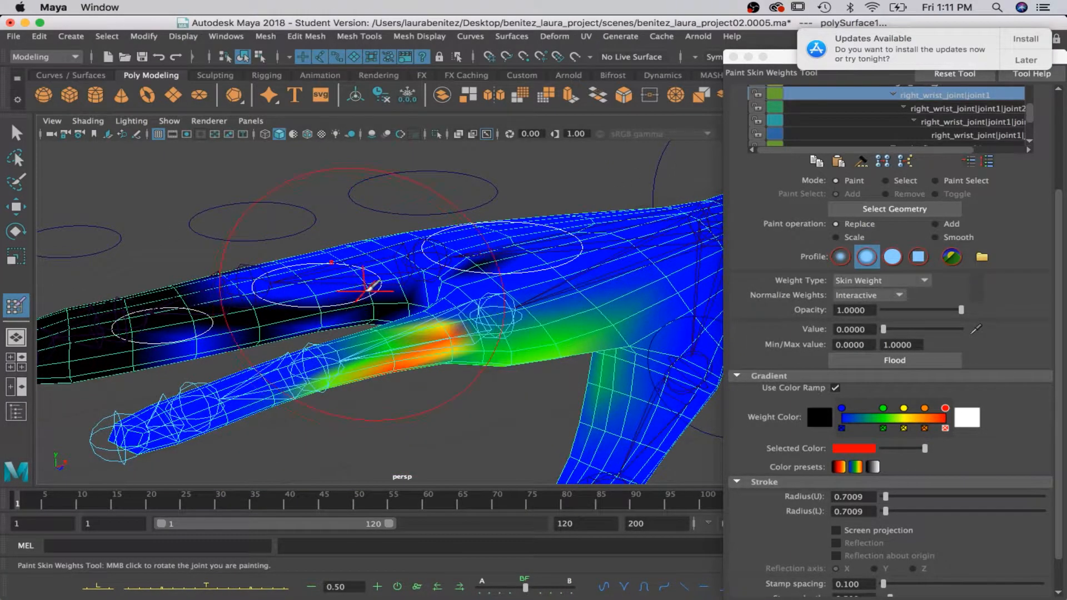
Rotate right_index_ctrl_01 to test the finger separation, and undo the rotation.
key(q)
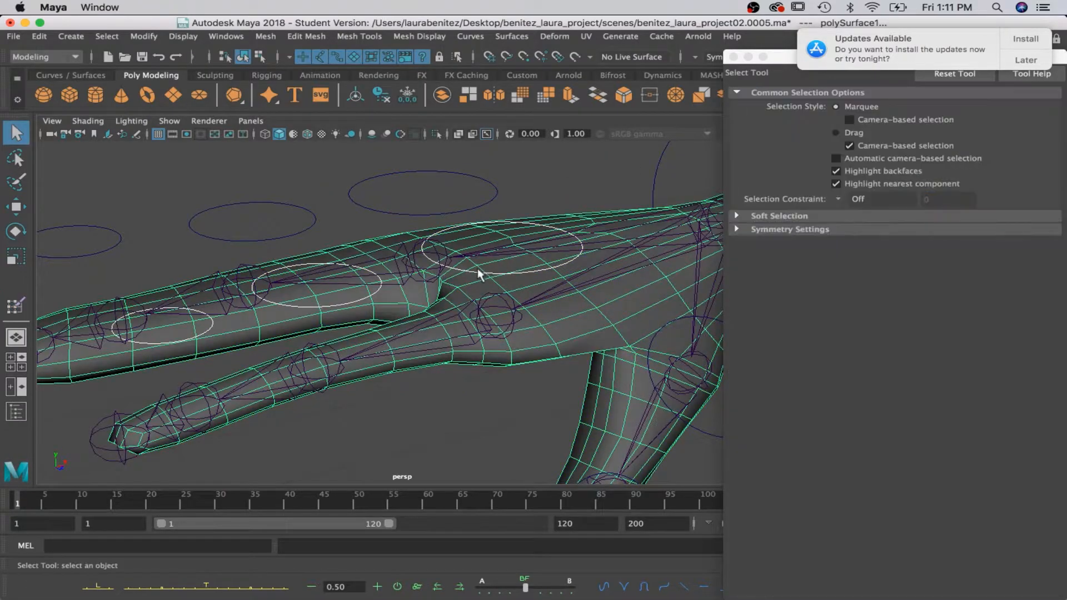
click(465, 271)
key(e)
drag(473, 271, 468, 284)
key(super+z)
scroll(466, 292, down, 6)
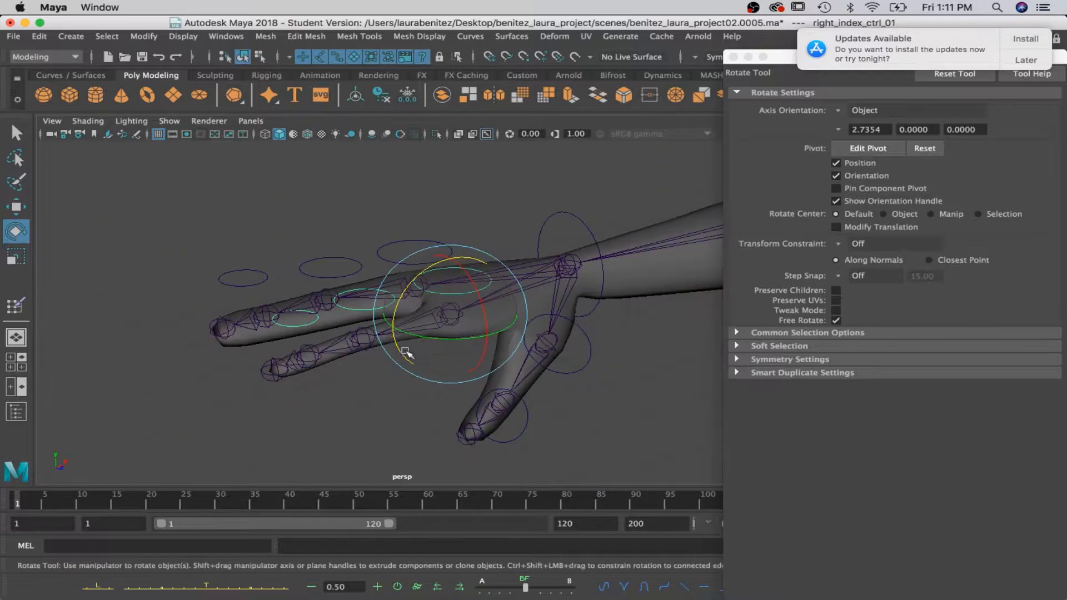
Rotate right_index_ctrl_02 to test the bend at the index finger's second joint, and undo the rotation.
key(q)
click(347, 305)
key(e)
drag(339, 292, 324, 336)
key(super+z)
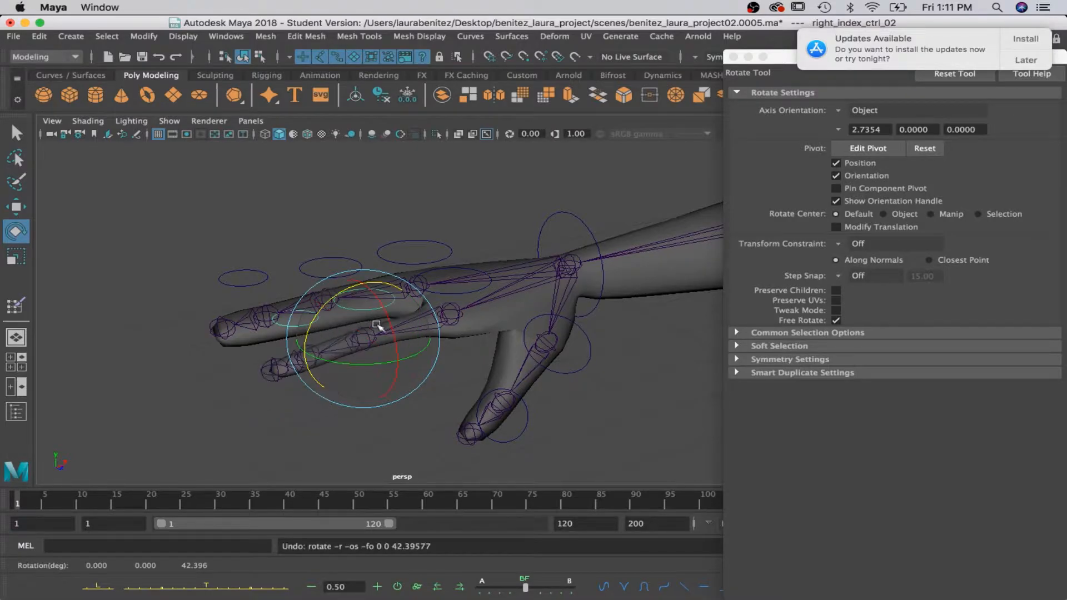
Paint the right_wrist_joint|joint1|joint2 weights to 0 near the index finger's base and the next joint's weights to 0 around its middle.
click(484, 321)
right_drag(485, 219, 348, 199)
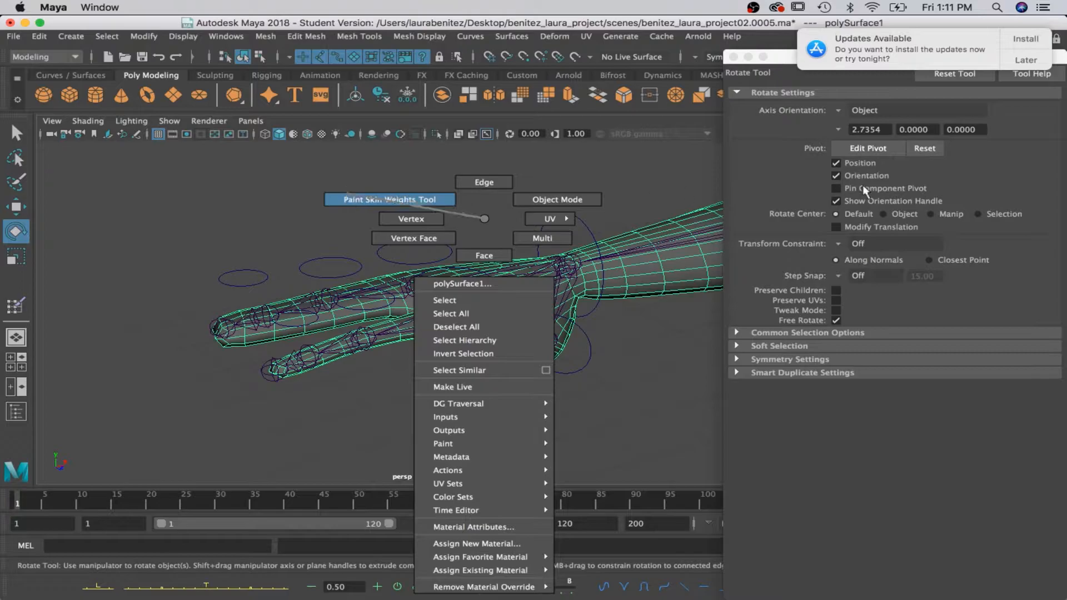
right_drag(862, 186, 863, 181)
scroll(860, 135, down, 10)
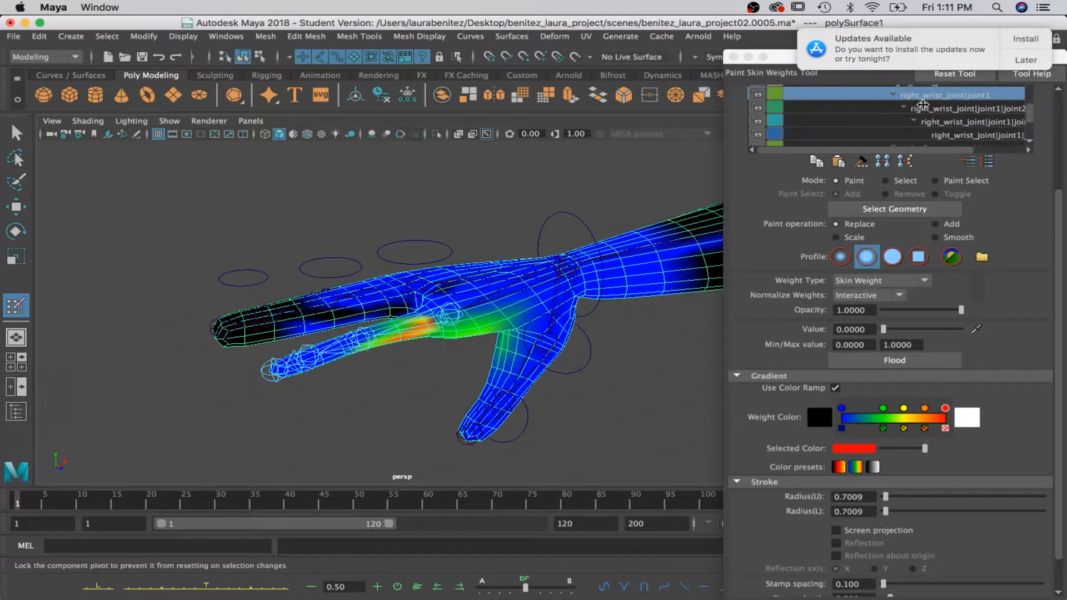
scroll(922, 105, up, 1)
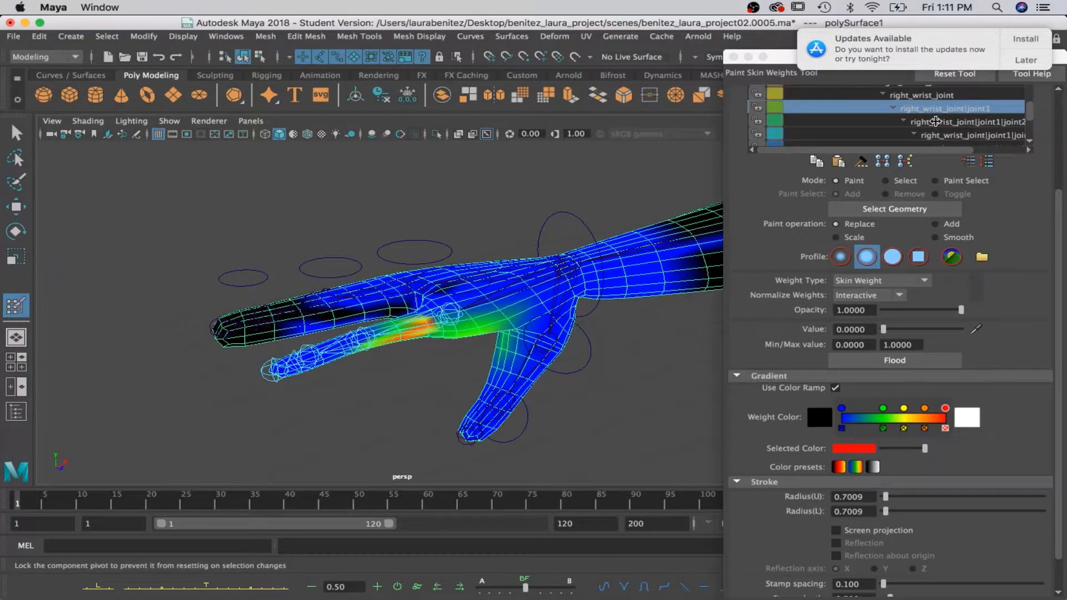
click(936, 121)
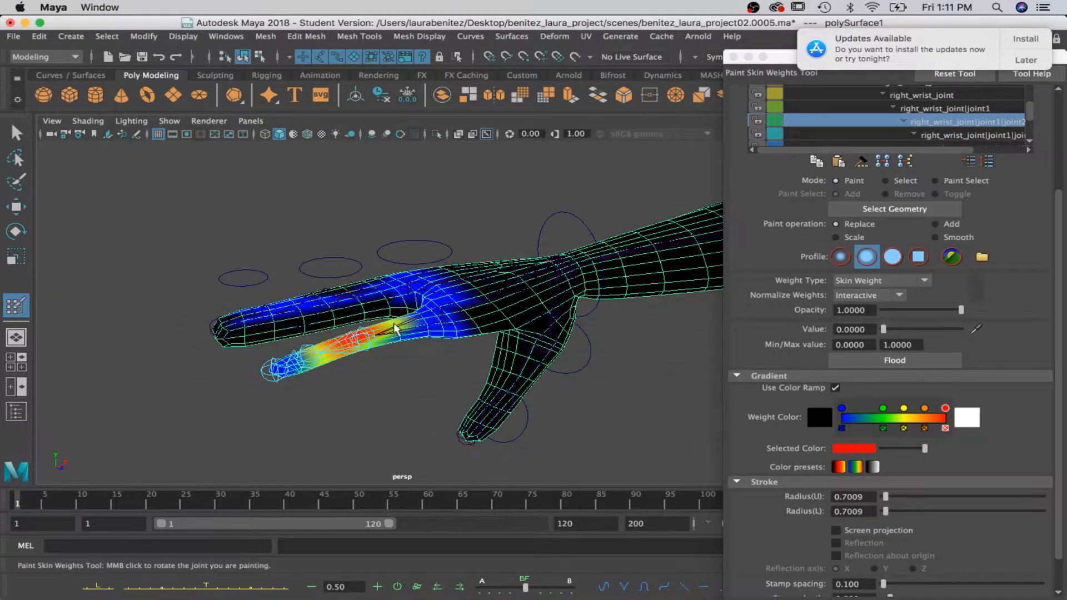
drag(396, 327, 405, 335)
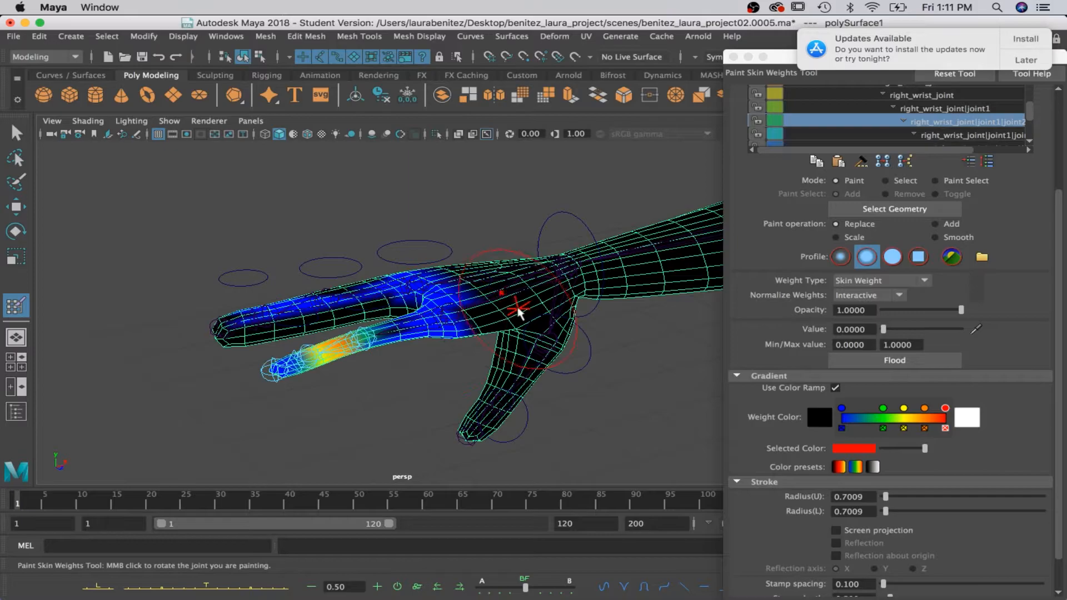
click(1011, 135)
click(358, 339)
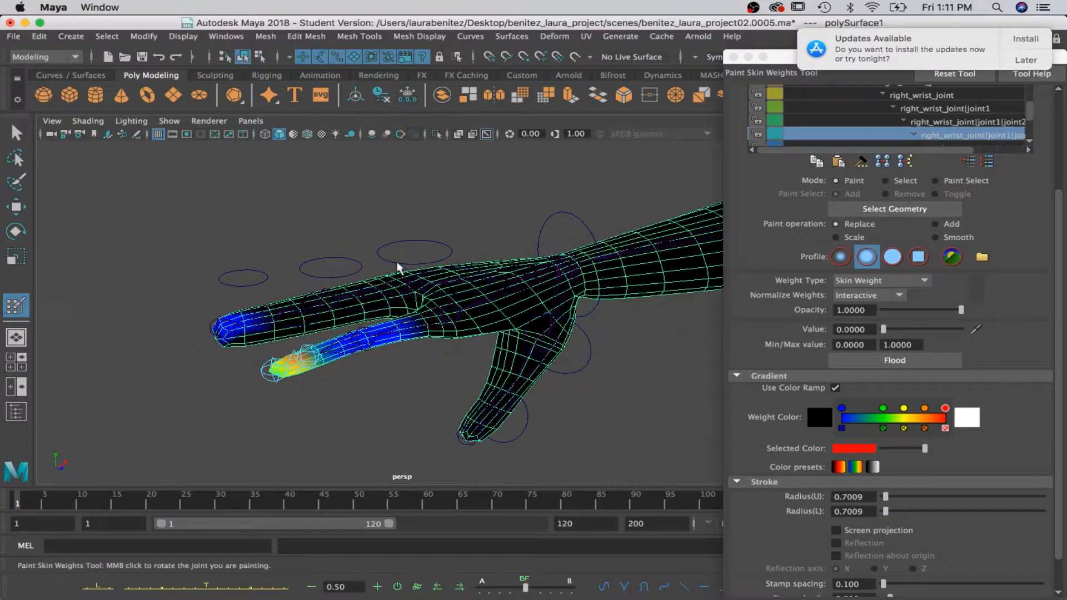
Rotate right_index_ctrl_01 to retest the repainted index finger, undo the rotation, and select right_index_ctrl_02.
key(e)
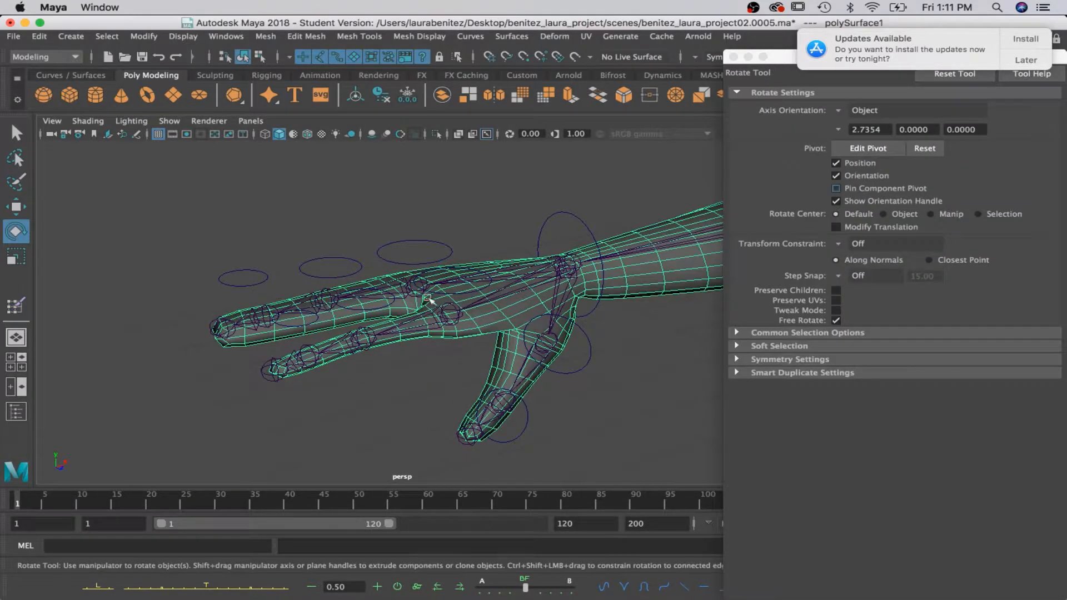
click(451, 289)
drag(418, 269, 340, 314)
key(ctrl+z)
click(341, 311)
click(356, 310)
Select left_foot_ctrl at the character's left foot.
scroll(550, 319, down, 5)
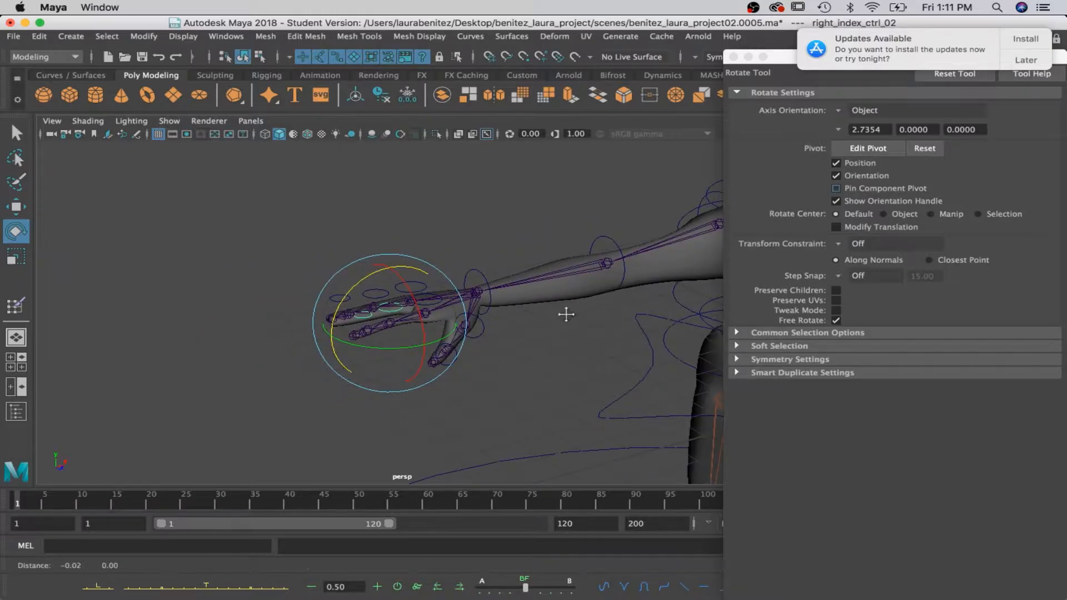
alt+middle_drag(567, 313, 243, 224)
scroll(247, 222, down, 8)
scroll(451, 252, down, 2)
scroll(460, 256, up, 2)
alt+drag(502, 410, 305, 377)
alt+middle_drag(404, 351, 423, 200)
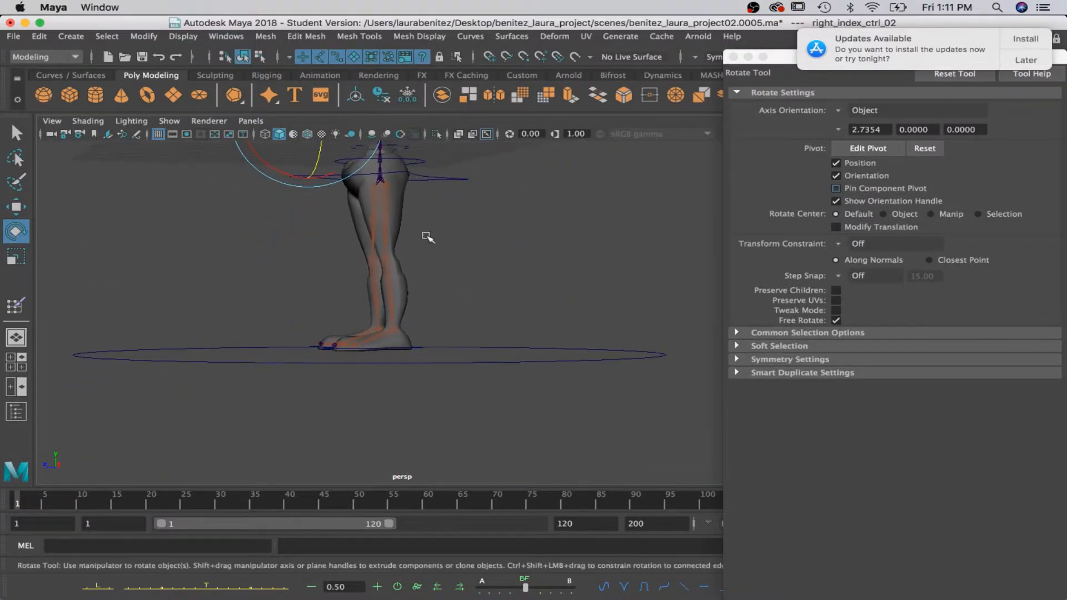
alt+drag(414, 229, 468, 271)
click(487, 376)
scroll(489, 380, up, 5)
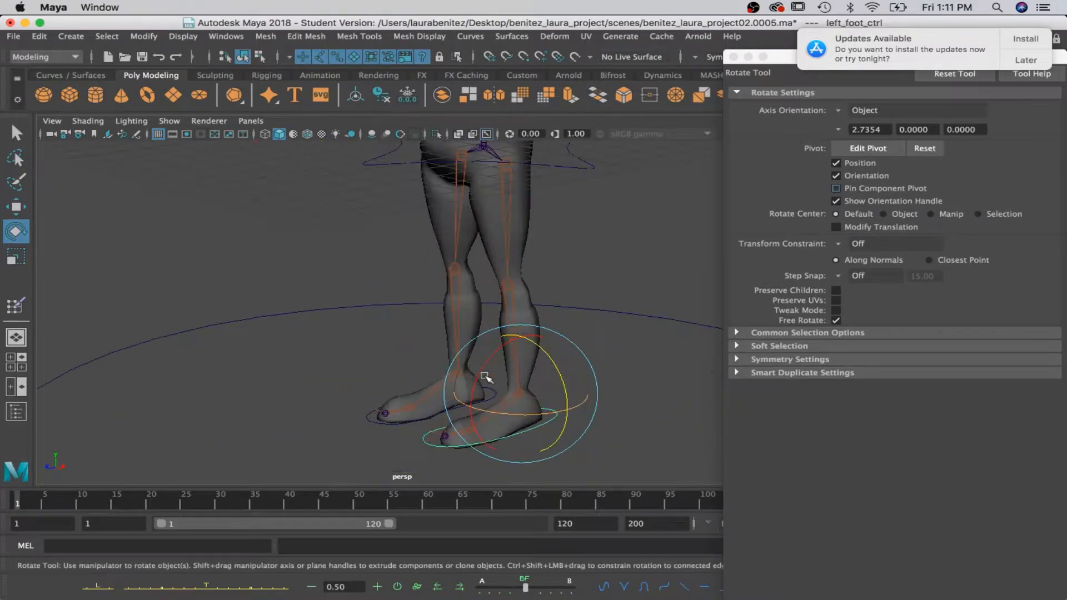
alt+middle_drag(516, 389, 449, 303)
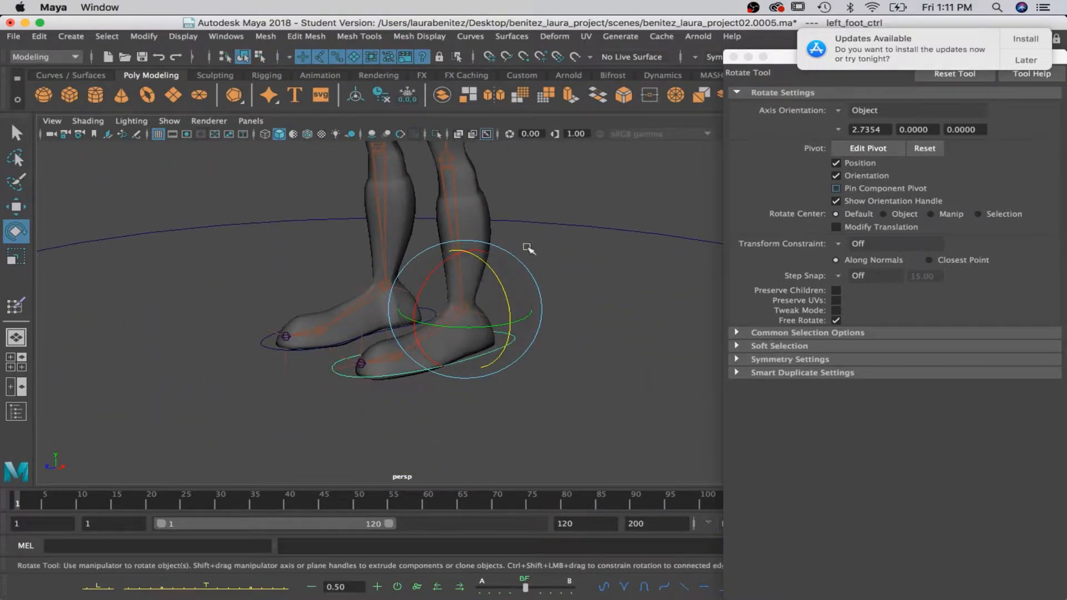
Start the Paint Skin Weights Tool on the body and examine the right_right_joint and right_knee_joint influences on both legs.
right_drag(478, 210, 381, 192)
scroll(871, 133, down, 6)
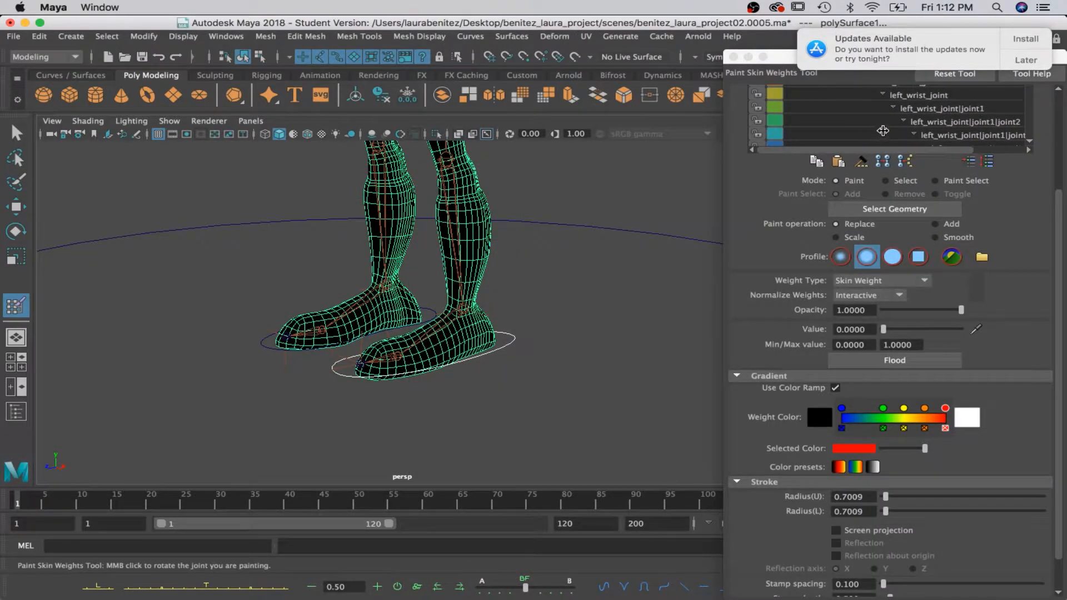
click(883, 132)
scroll(878, 136, down, 6)
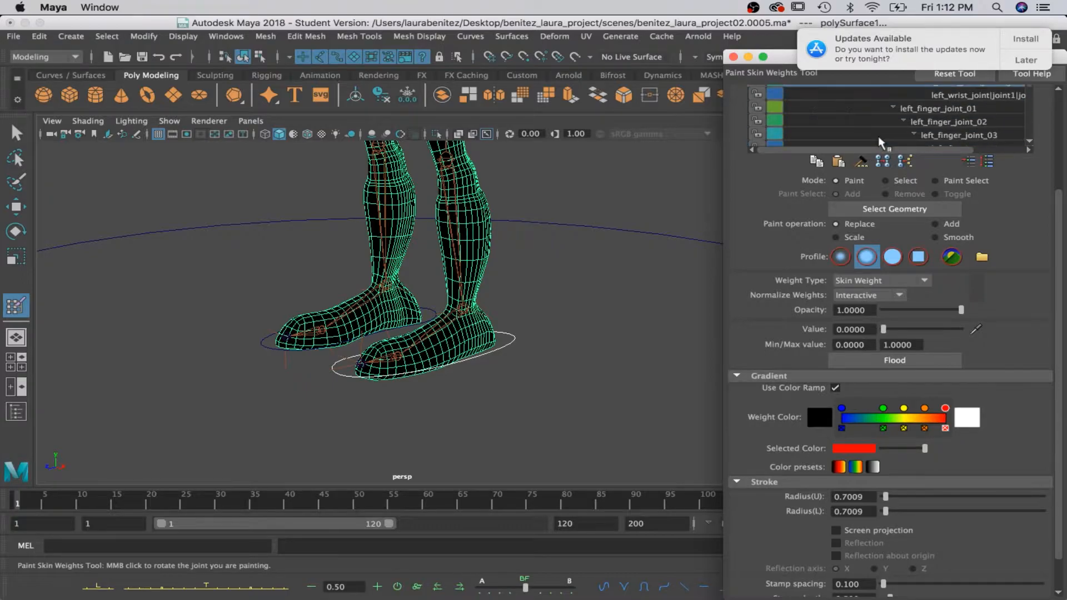
scroll(878, 137, down, 5)
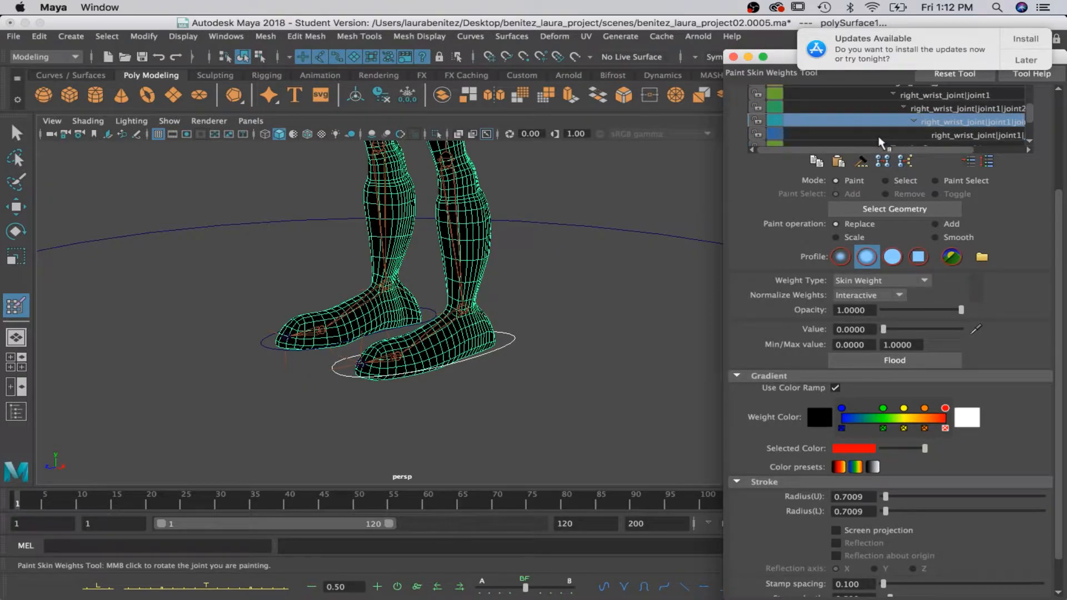
scroll(879, 138, up, 12)
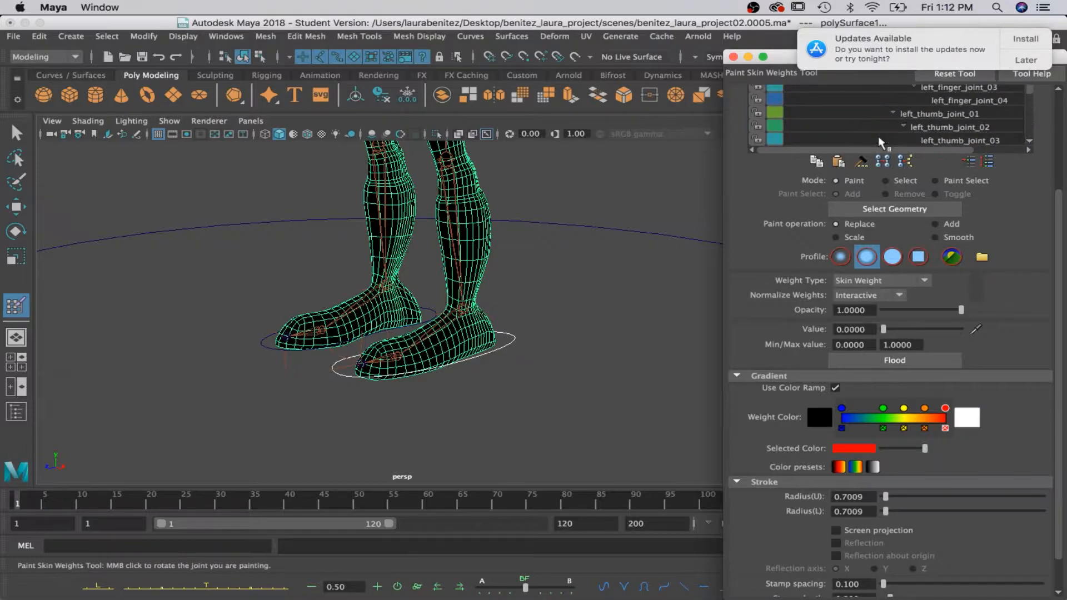
scroll(878, 136, down, 10)
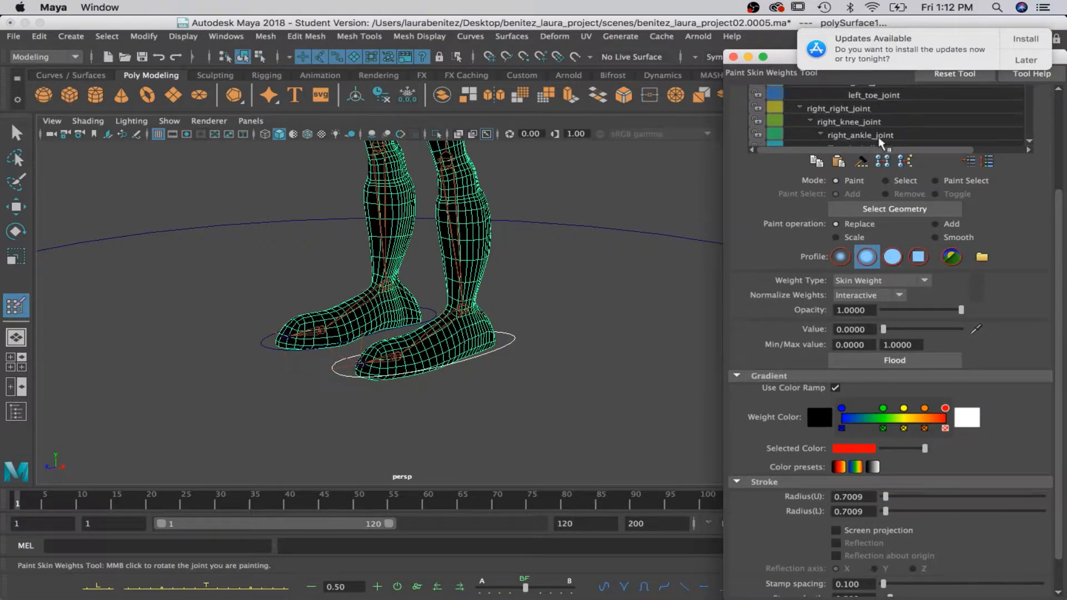
click(835, 108)
alt+middle_drag(617, 193, 589, 345)
alt+drag(594, 340, 551, 350)
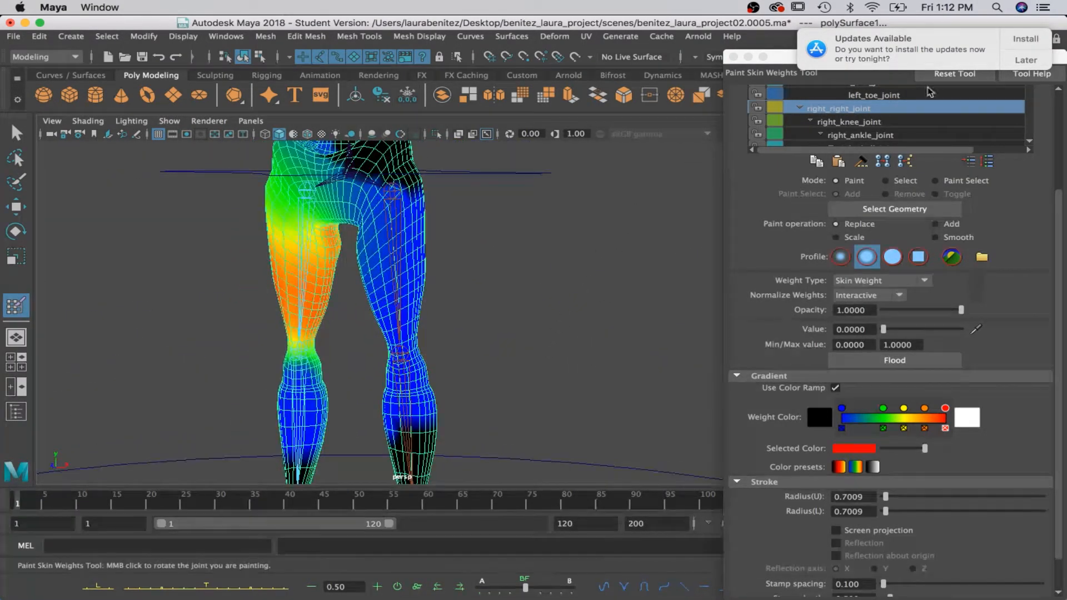
click(849, 122)
alt+drag(483, 290, 447, 248)
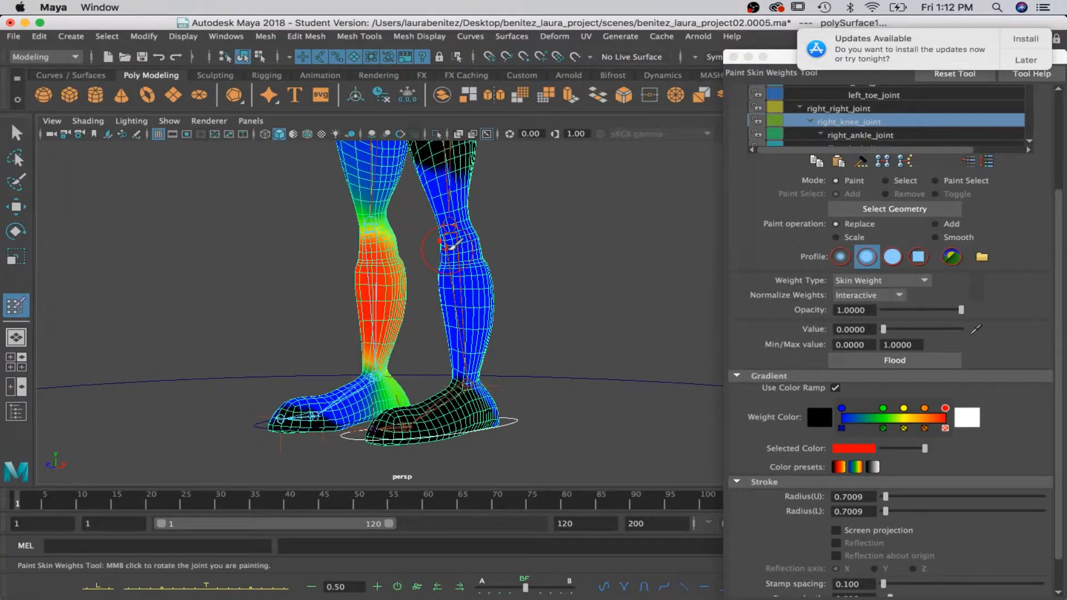
Paint the right_ankle_joint weights over the right heel and back of the foot with the value set to 0.9515.
click(845, 136)
alt+drag(479, 316, 354, 318)
alt+middle_drag(419, 336, 417, 272)
alt+drag(417, 273, 439, 272)
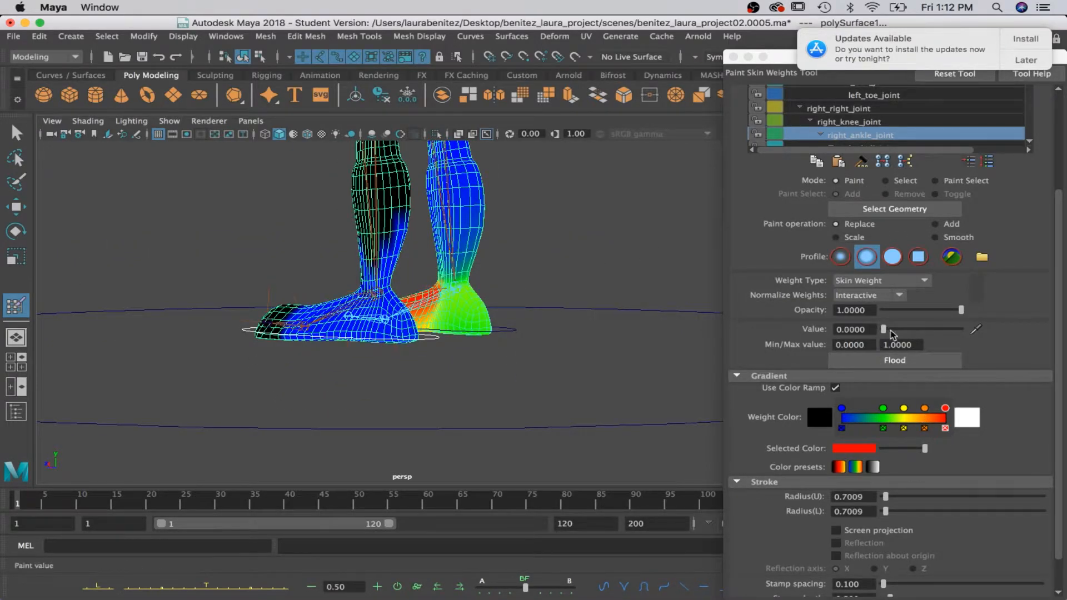
drag(890, 331, 964, 338)
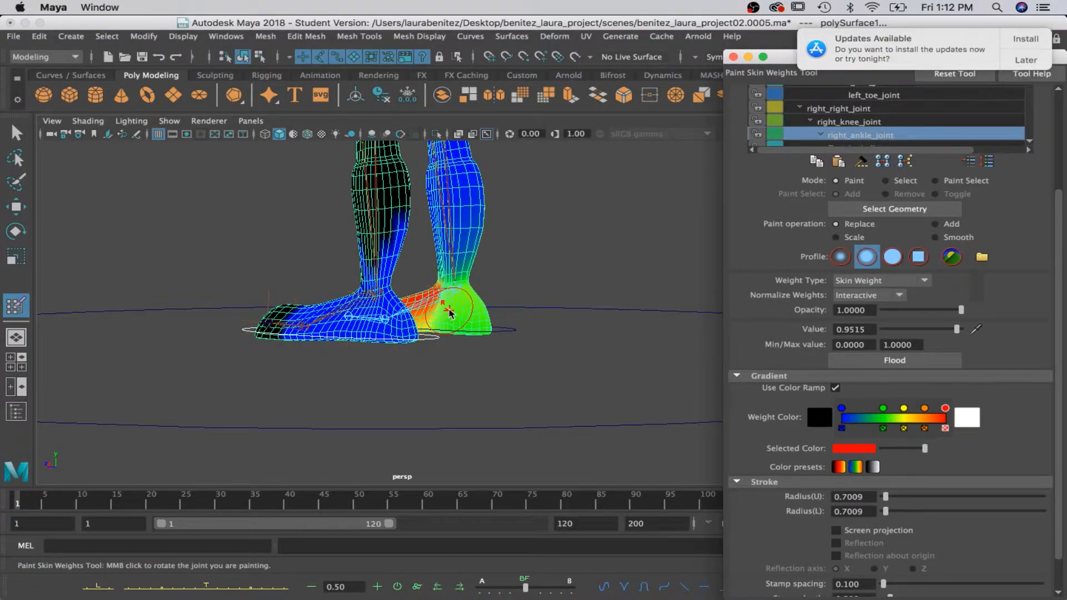
mouse_move(449, 313)
mouse_down()
mouse_move(474, 320)
mouse_move(461, 312)
mouse_move(345, 341)
mouse_move(370, 325)
mouse_move(411, 322)
mouse_up()
mouse_move(330, 333)
alt+mouse_down()
mouse_move(629, 326)
mouse_move(568, 315)
mouse_move(633, 330)
alt+mouse_up()
mouse_move(363, 280)
alt+mouse_down()
mouse_move(452, 297)
mouse_move(607, 289)
mouse_move(550, 291)
mouse_move(567, 286)
alt+mouse_up()
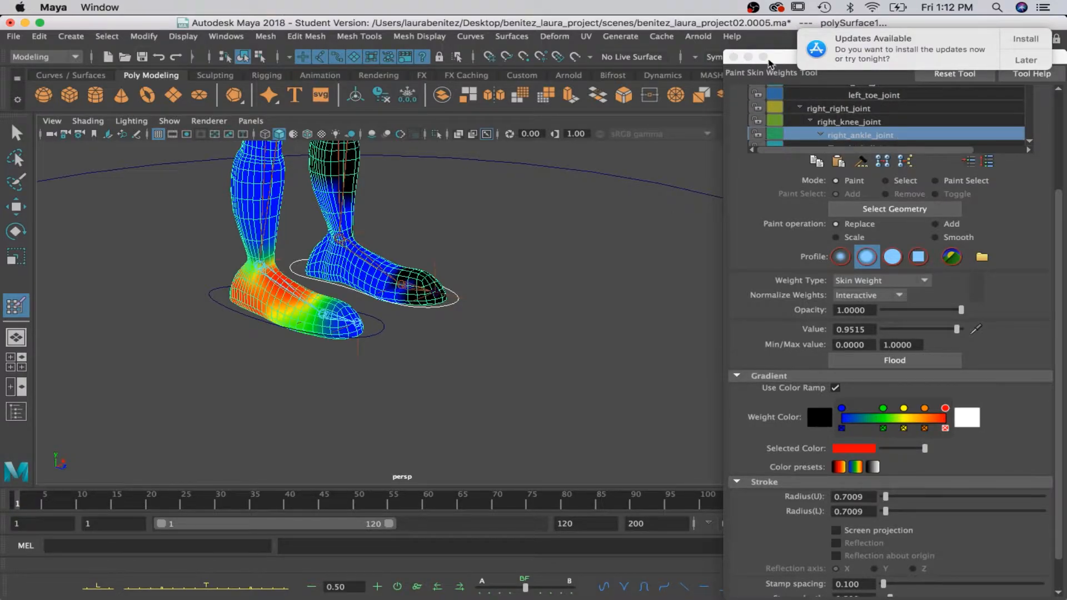
Postpone the system update notification and reposition the Tool Settings window so the influence list and brush options are fully reachable.
click(773, 64)
drag(768, 74, 791, 74)
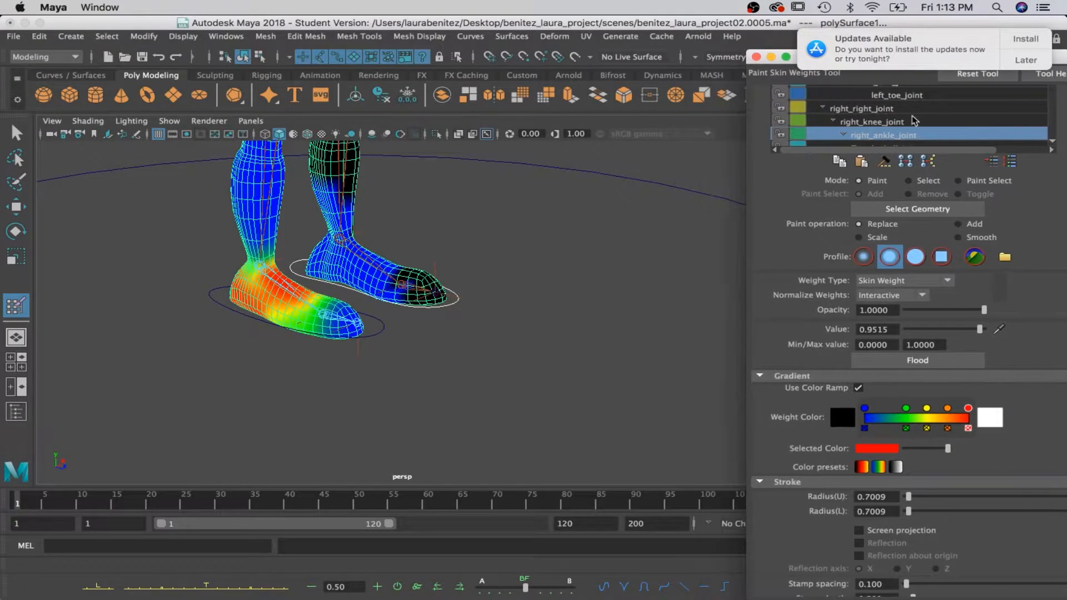
click(1041, 58)
click(975, 114)
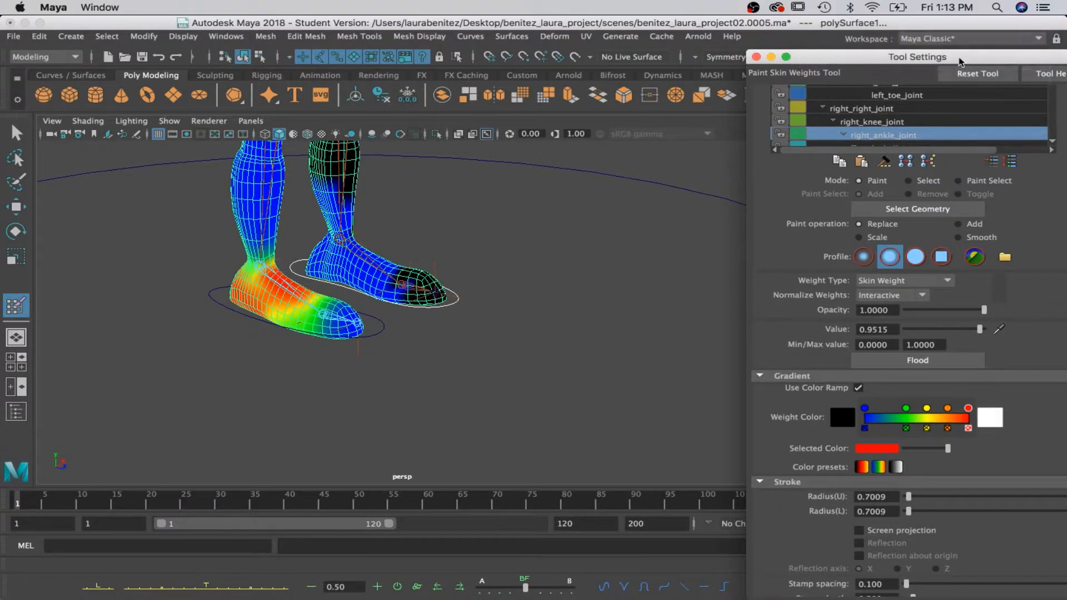
drag(960, 61, 862, 125)
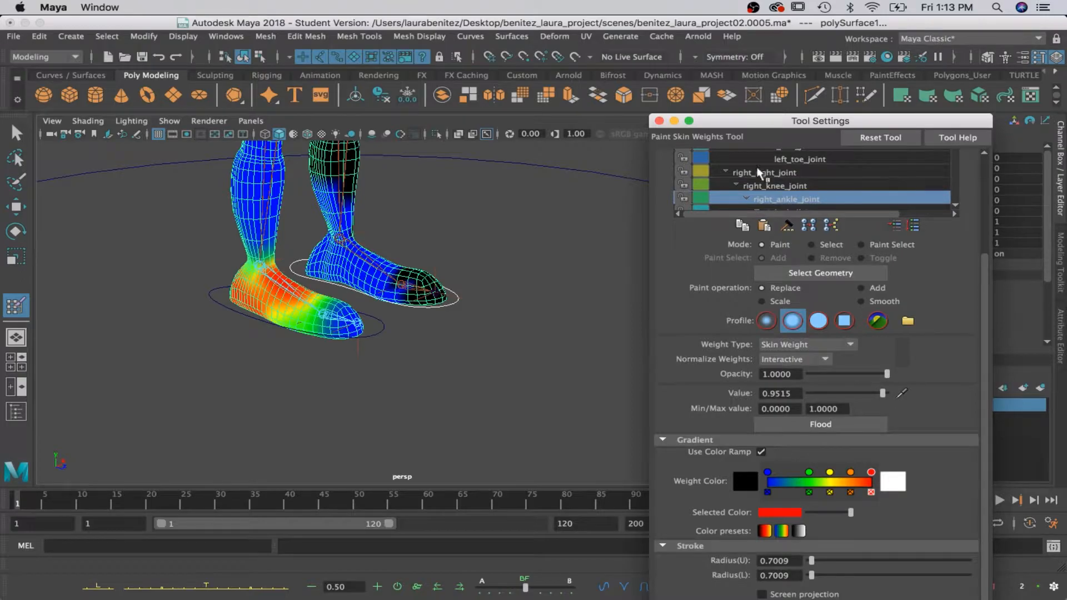
click(780, 161)
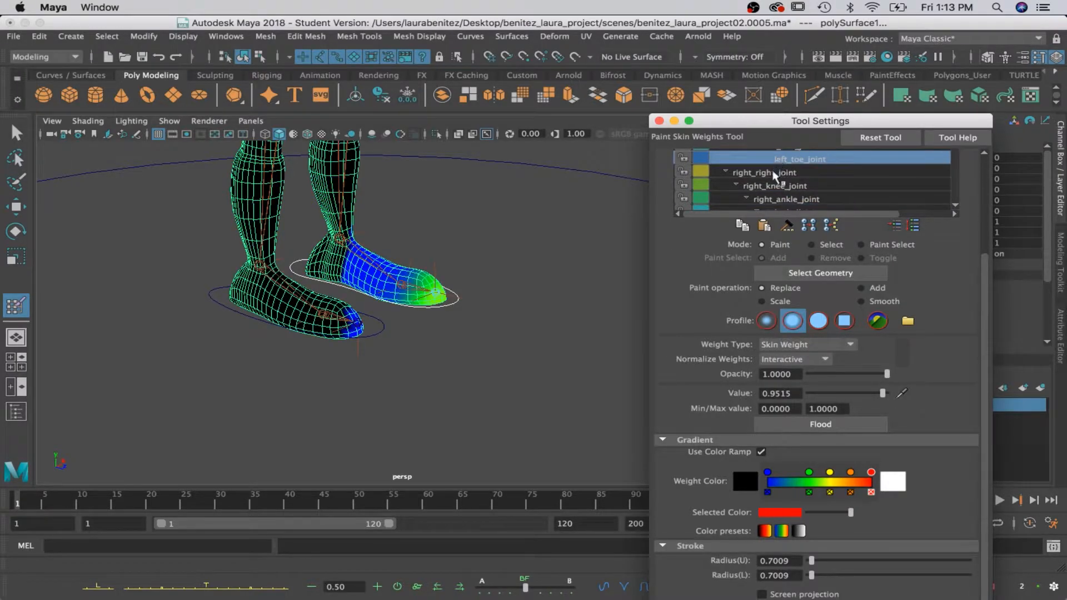
click(774, 173)
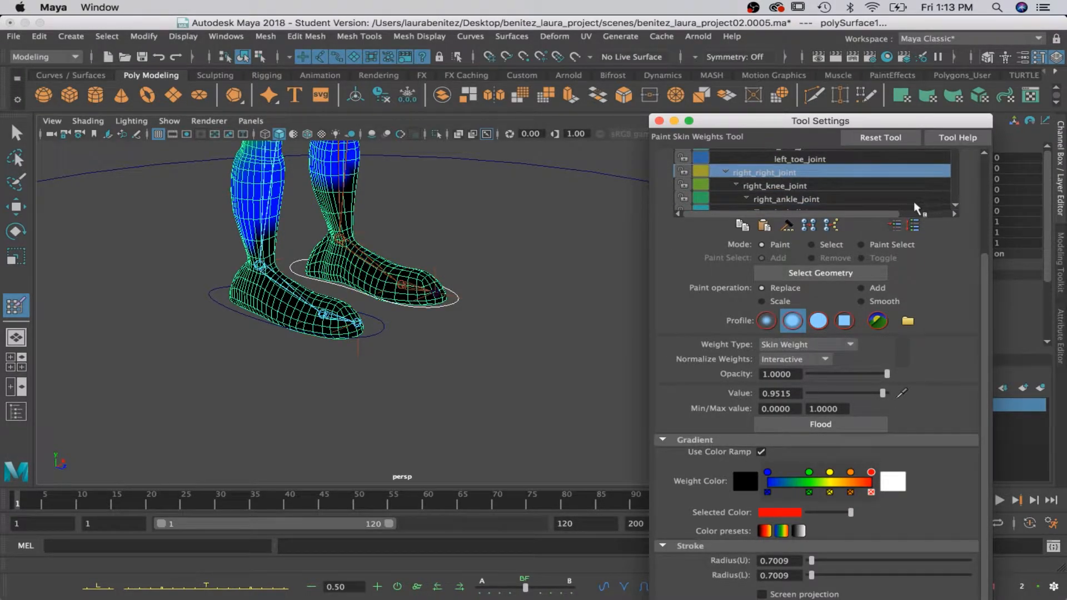
drag(772, 111, 772, 14)
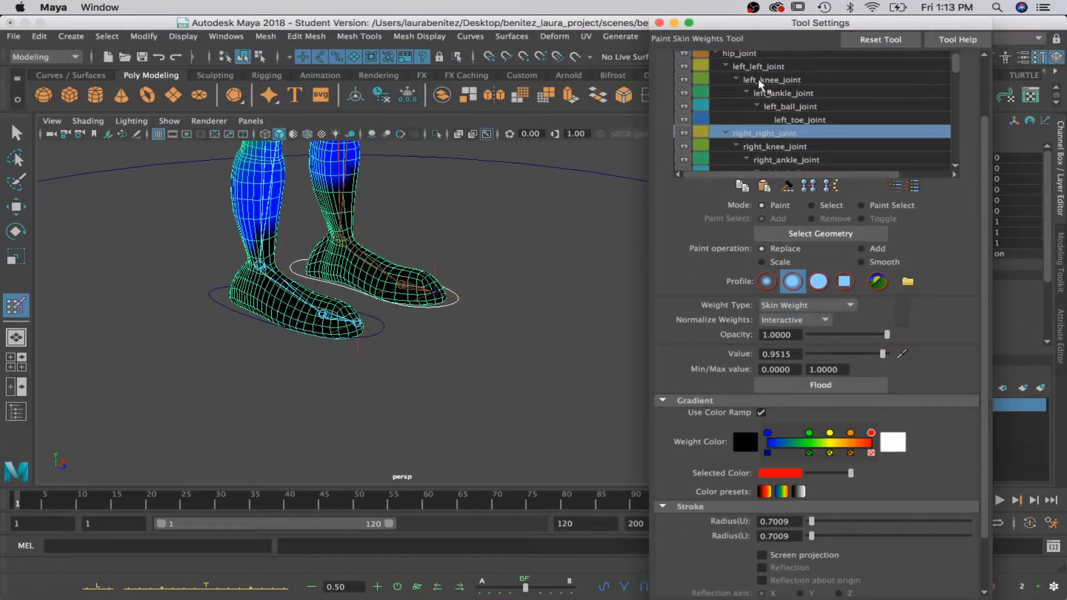
Paint the left_ankle_joint weights at 0.9515 over the left heel, and check the right_ankle_joint influence on both feet.
click(789, 93)
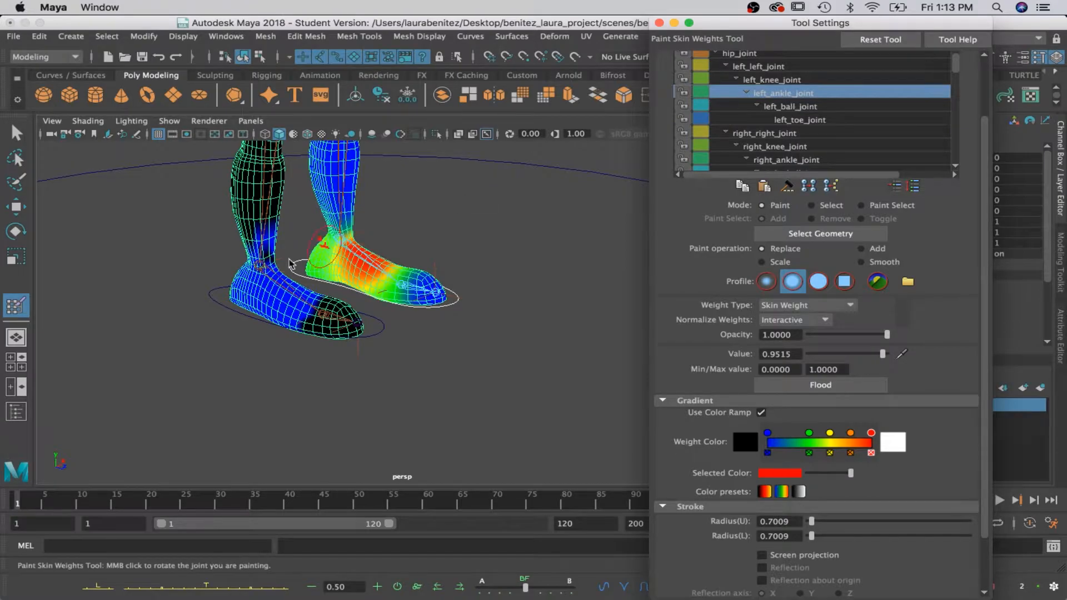
mouse_move(328, 256)
mouse_down()
mouse_move(314, 264)
mouse_move(325, 280)
mouse_move(580, 282)
mouse_up()
mouse_move(353, 317)
mouse_down()
mouse_move(296, 298)
mouse_move(312, 296)
mouse_up()
mouse_move(328, 305)
alt+mouse_down()
mouse_move(319, 254)
mouse_move(325, 298)
alt+mouse_up()
drag(309, 210, 467, 291)
mouse_move(388, 327)
mouse_down()
mouse_move(373, 322)
mouse_move(421, 325)
mouse_up()
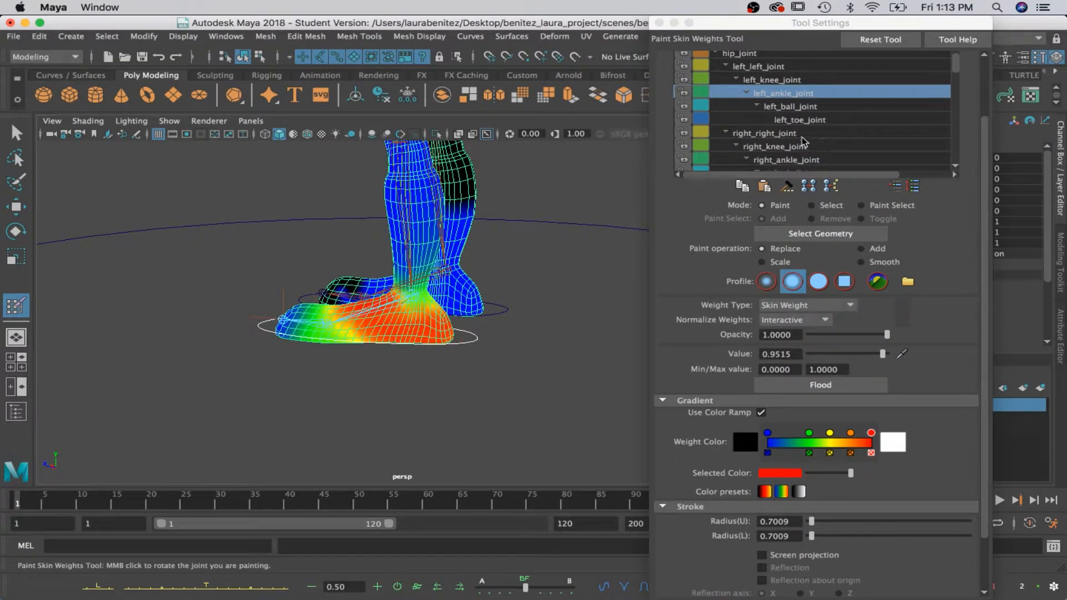
click(809, 163)
mouse_move(504, 291)
alt+mouse_down()
mouse_move(476, 278)
mouse_move(453, 230)
mouse_move(494, 231)
mouse_move(445, 239)
mouse_move(489, 217)
mouse_move(439, 242)
mouse_move(459, 231)
mouse_move(528, 276)
mouse_move(617, 302)
mouse_move(566, 286)
alt+mouse_up()
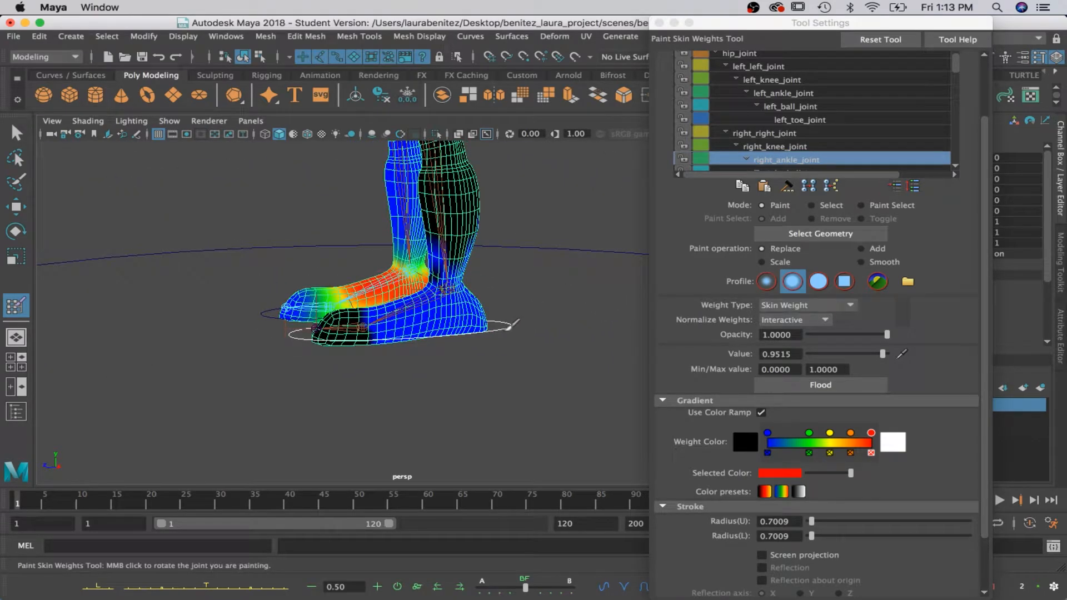
Move left_foot_ctrl upward to test the left leg and ankle deformation, and undo the move.
key(q)
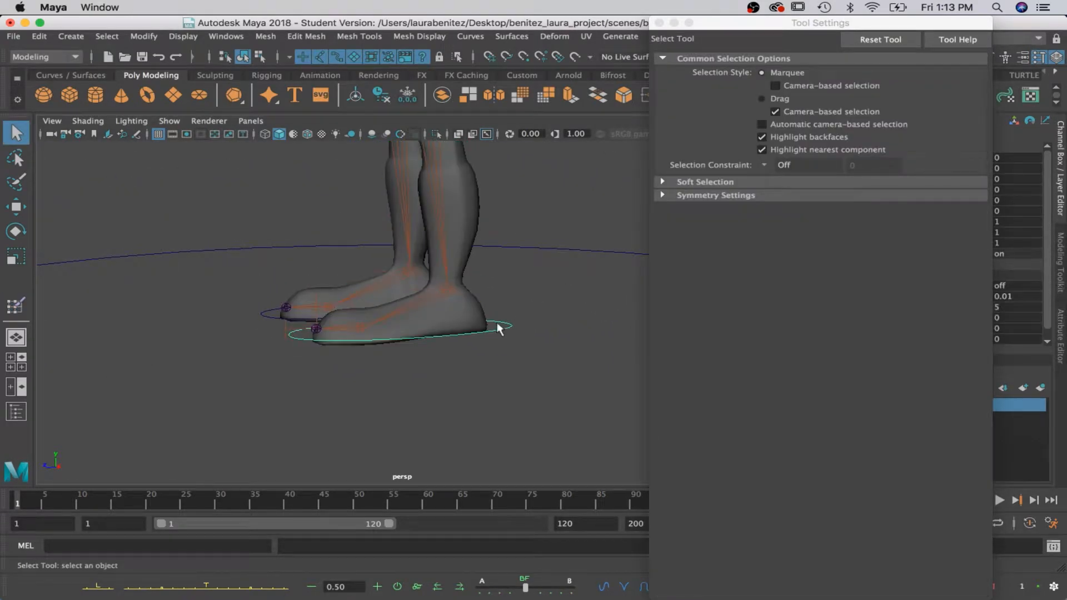
key(w)
drag(446, 237, 447, 178)
scroll(451, 184, down, 5)
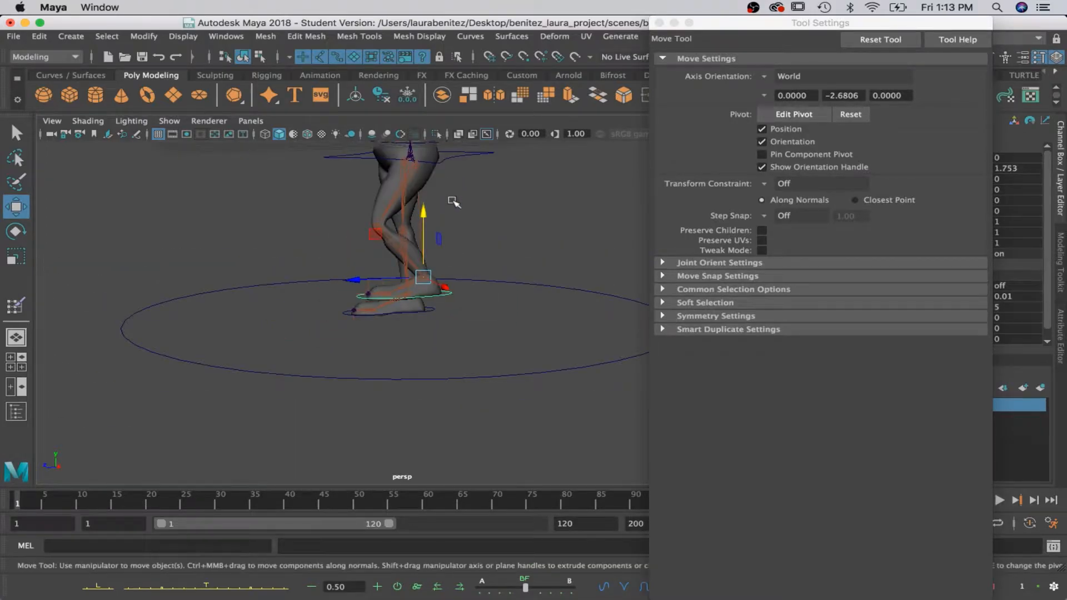
key(super+z)
Test the right leg and ankle deformation with the right foot control, and undo the test changes.
drag(357, 308, 536, 318)
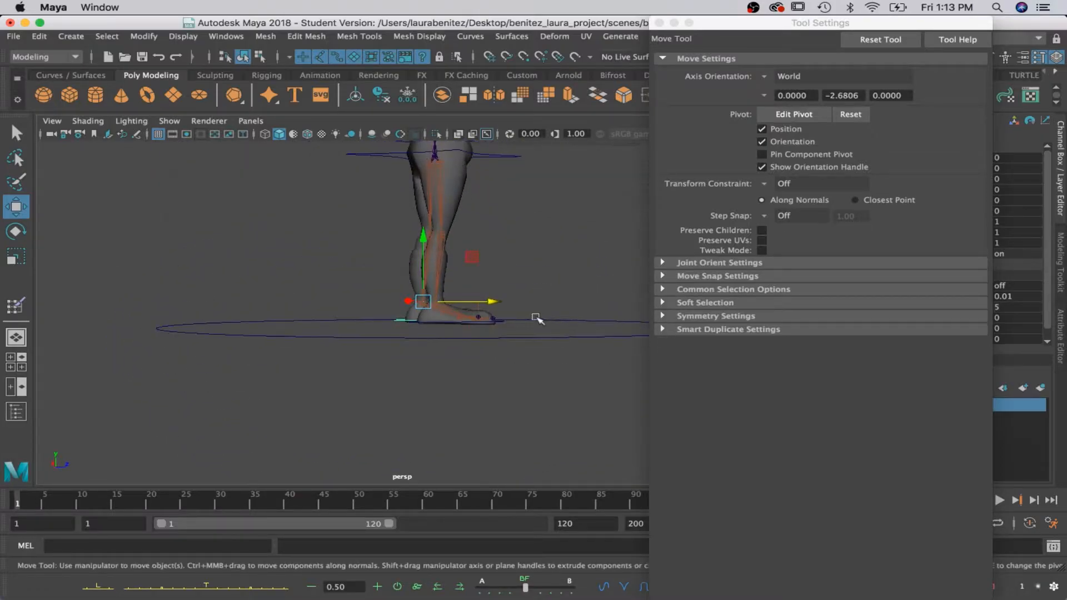
scroll(536, 318, up, 5)
key(q)
alt+drag(450, 338, 434, 360)
click(433, 357)
key(w)
scroll(439, 352, down, 5)
drag(437, 315, 615, 282)
key(ctrl+z)
key(e)
key(ctrl+z)
alt+drag(526, 274, 347, 431)
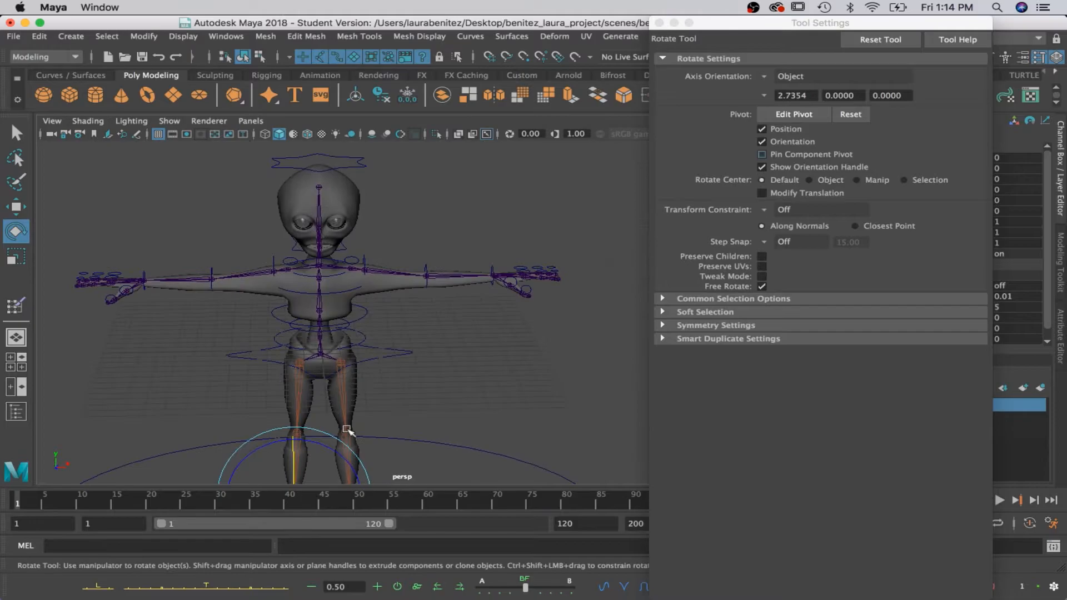
Save the scene as the incremented 0006 version, overwriting the existing file and accepting the student version notice.
click(15, 35)
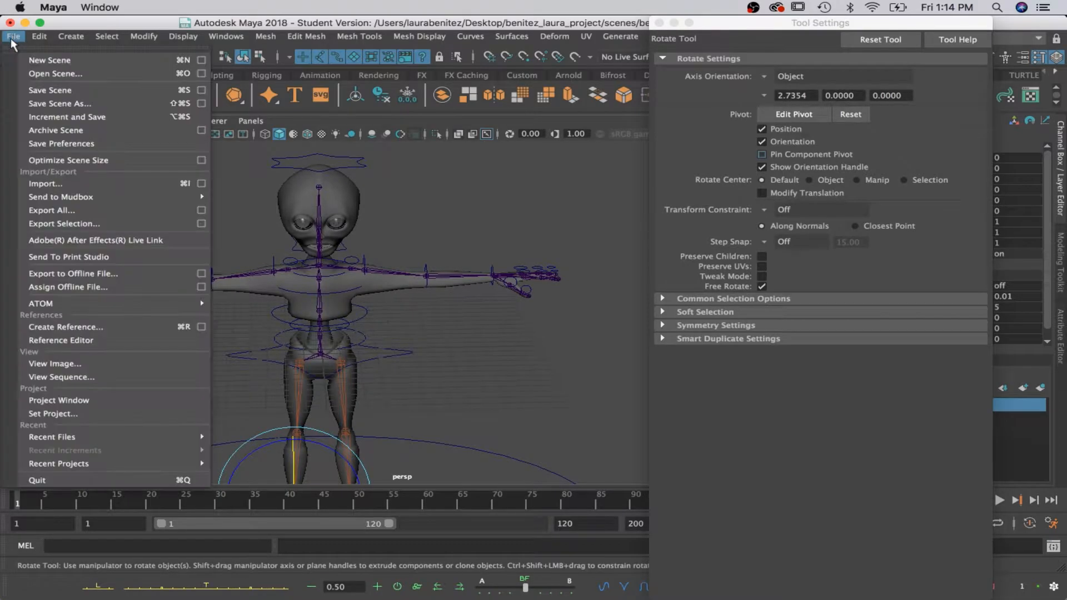
click(62, 123)
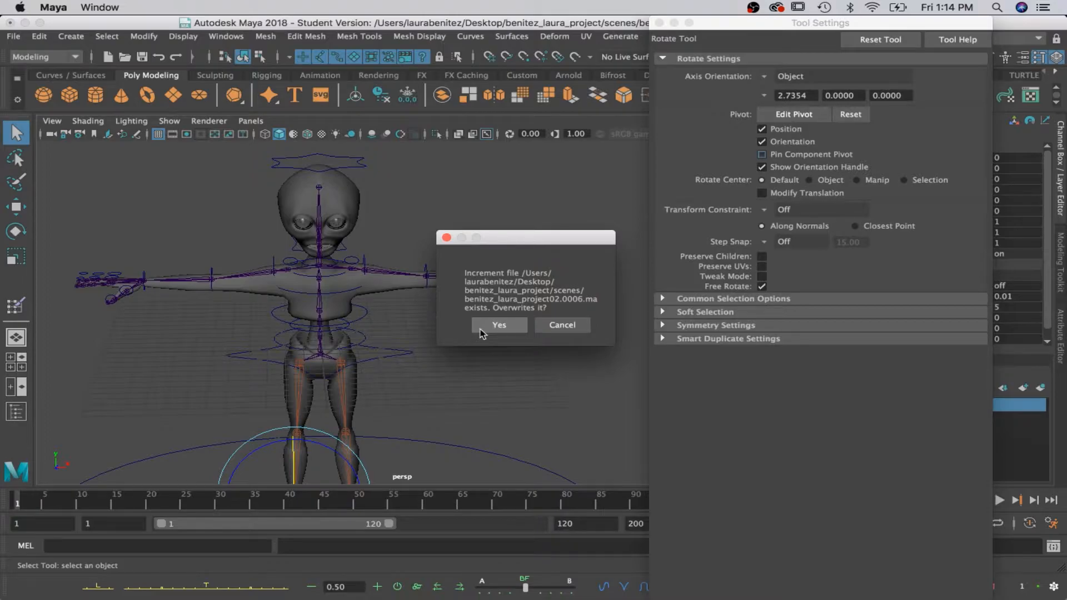
click(497, 325)
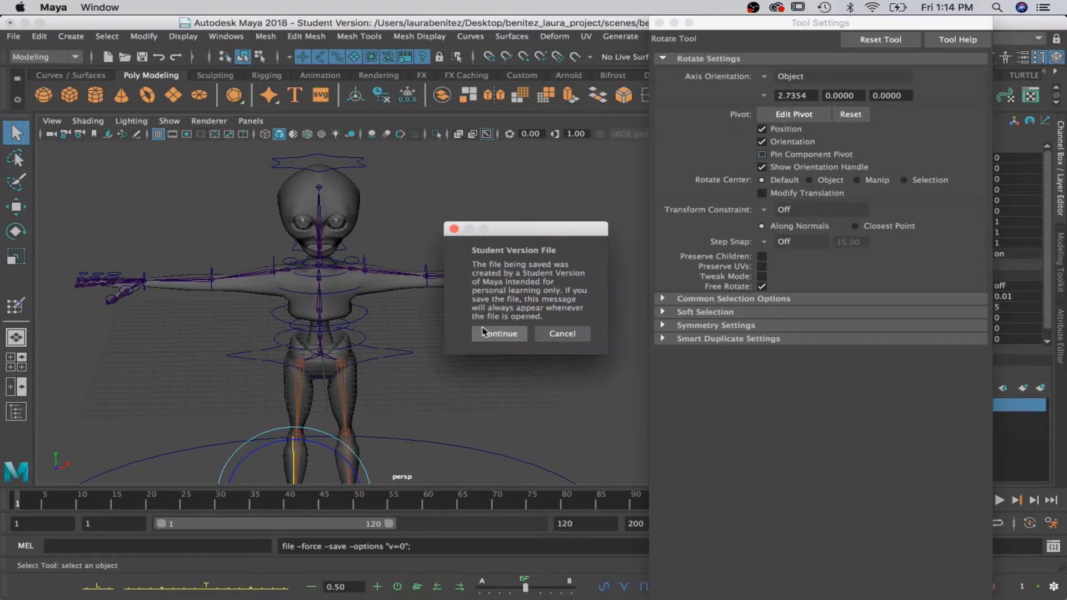
click(482, 334)
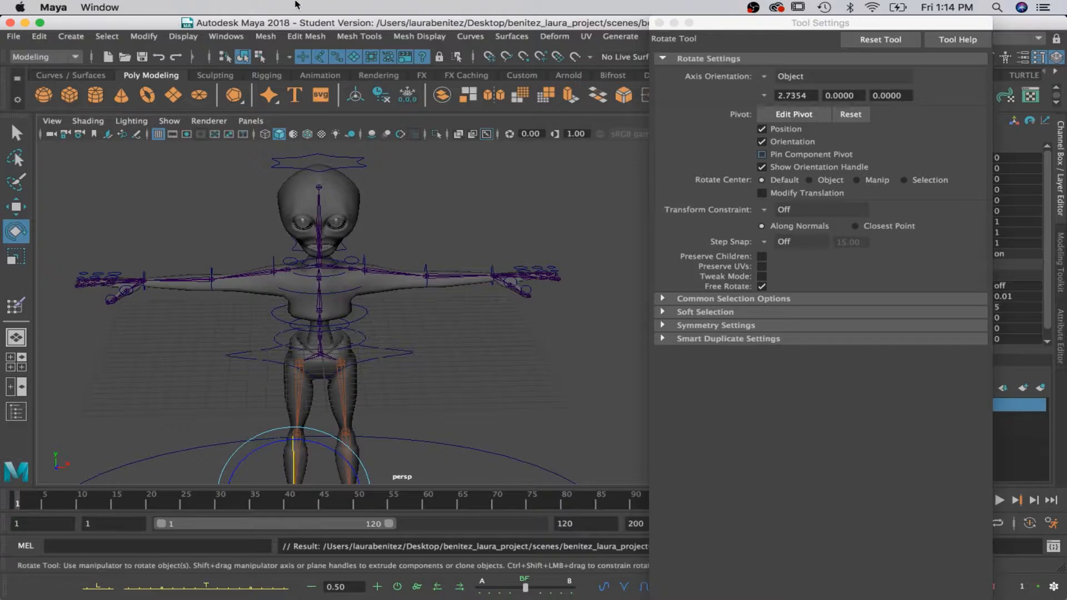
Switch to the four-view layout and fit the whole character in the front view.
key(space)
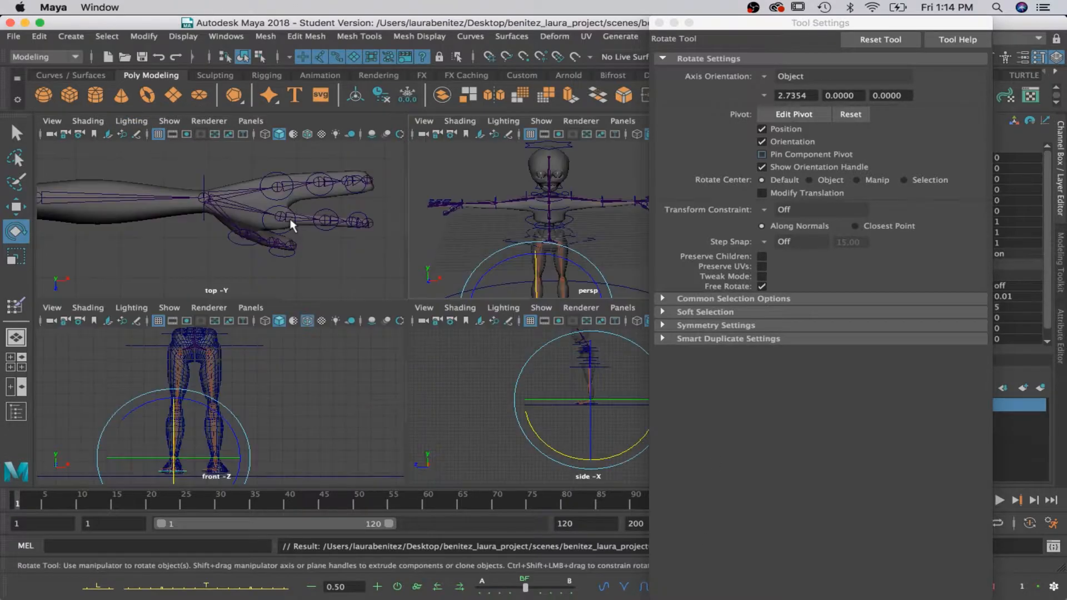
key(f)
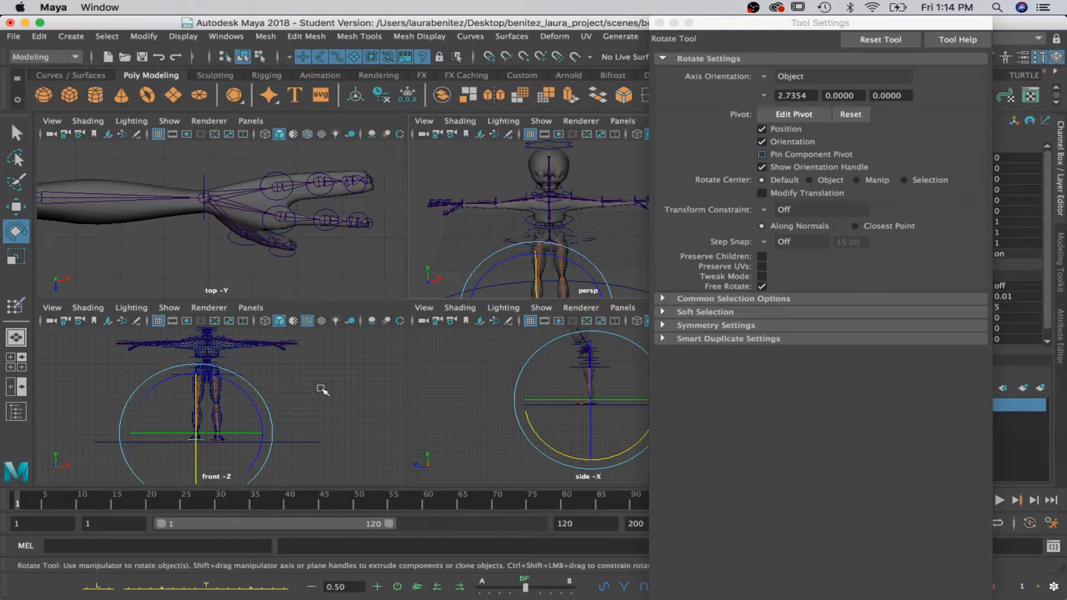
alt+middle_drag(322, 391, 319, 419)
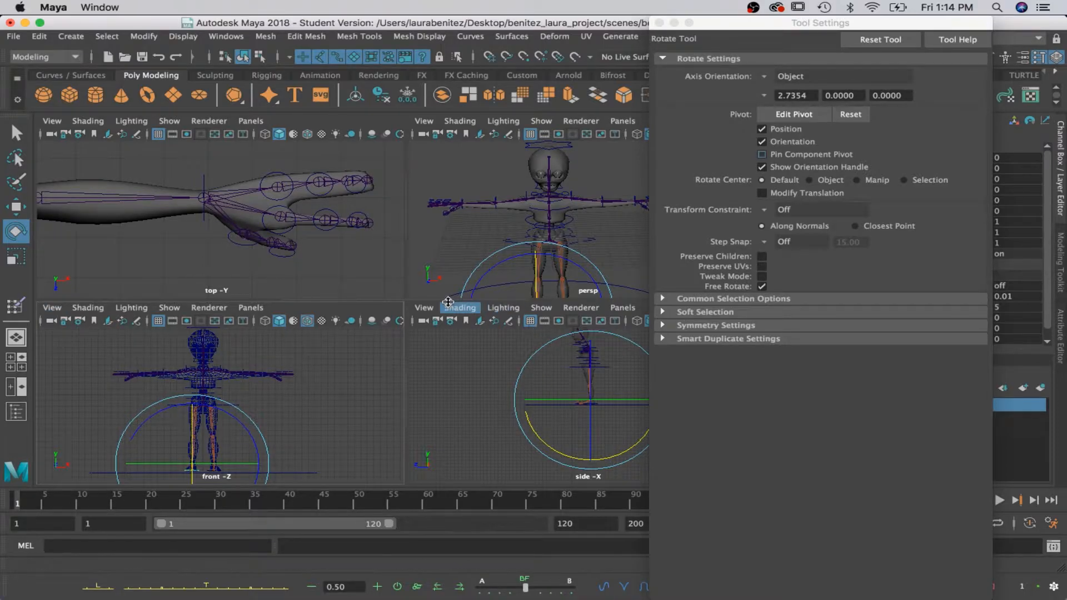
Import ref_image.jpeg from the sourceimages folder as an image plane in the side view.
click(424, 308)
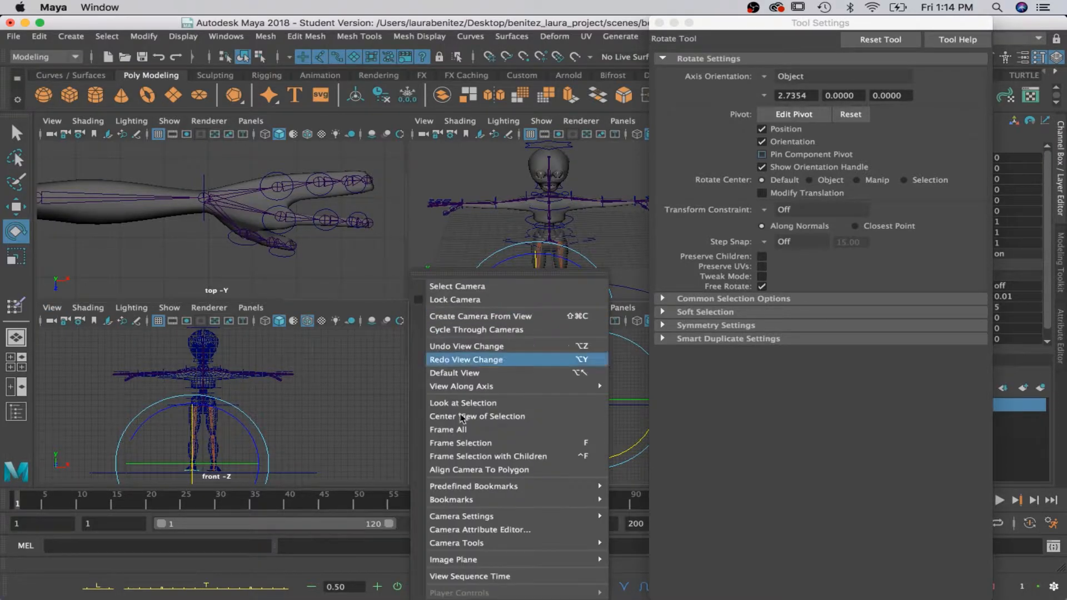
mouse_move(489, 559)
click(762, 569)
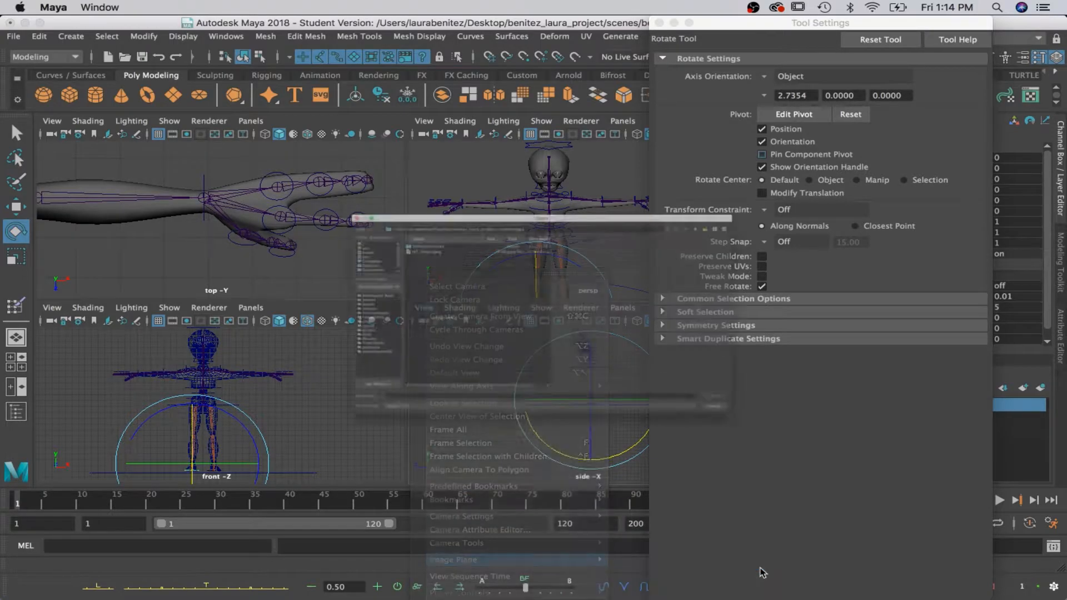
click(332, 188)
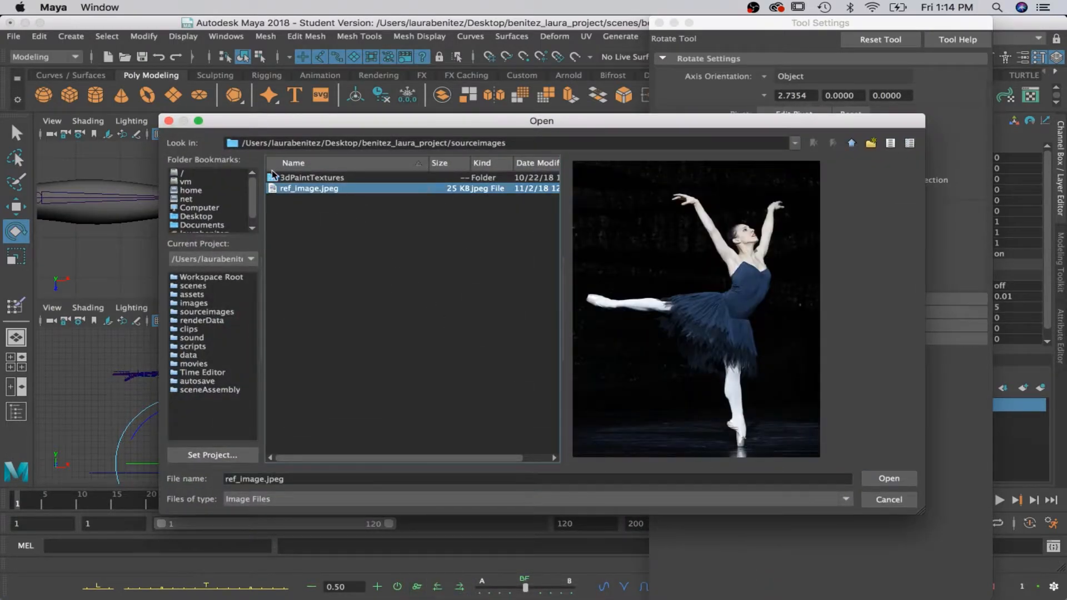
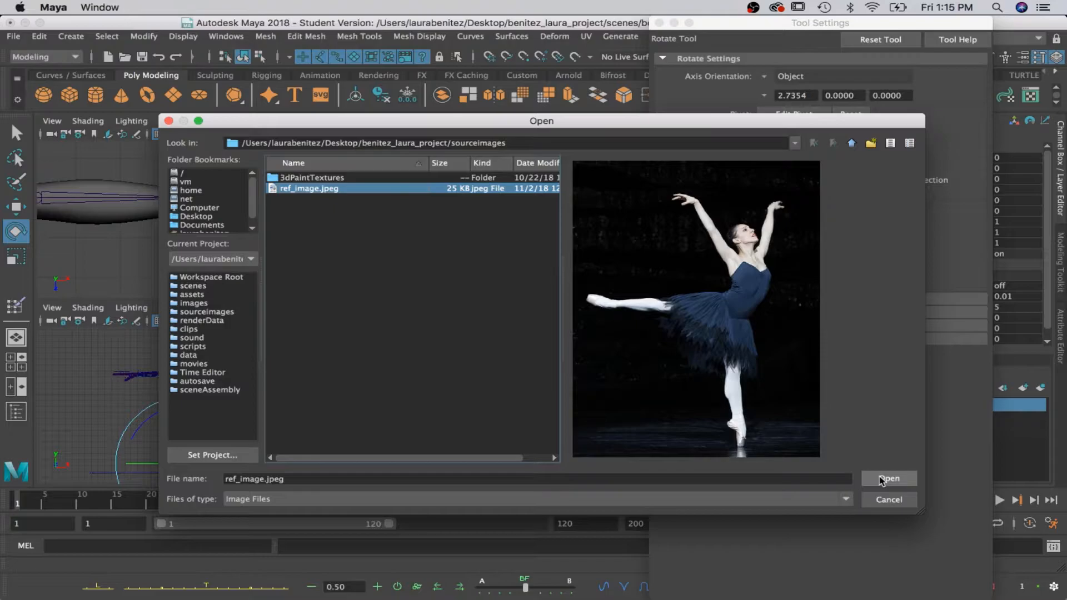
Load ref_image.jpeg into the side view and scale its image plane up uniformly by about 3.8.
click(883, 479)
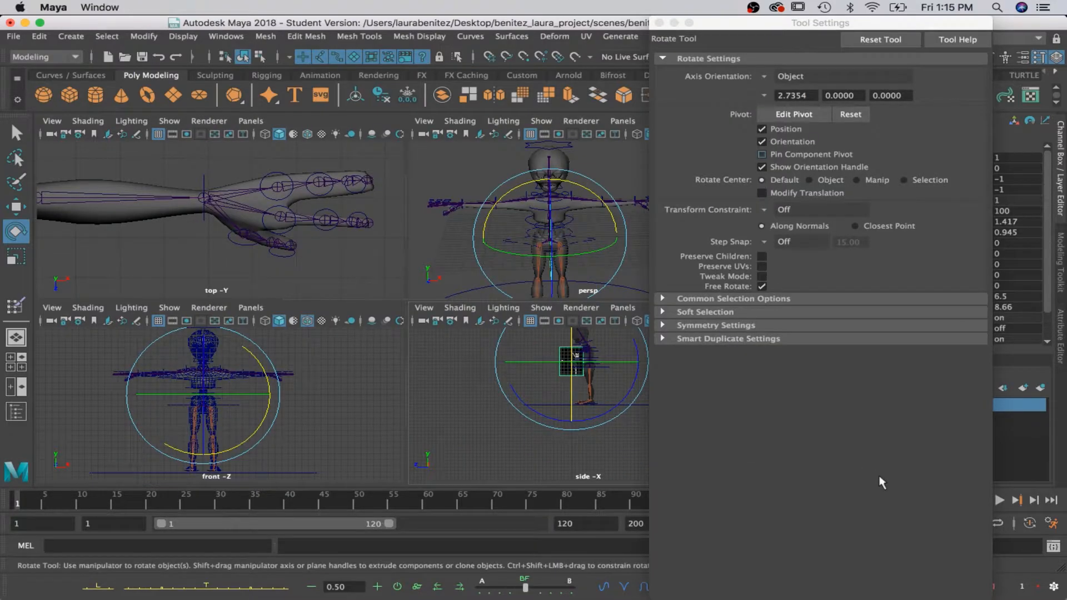
key(r)
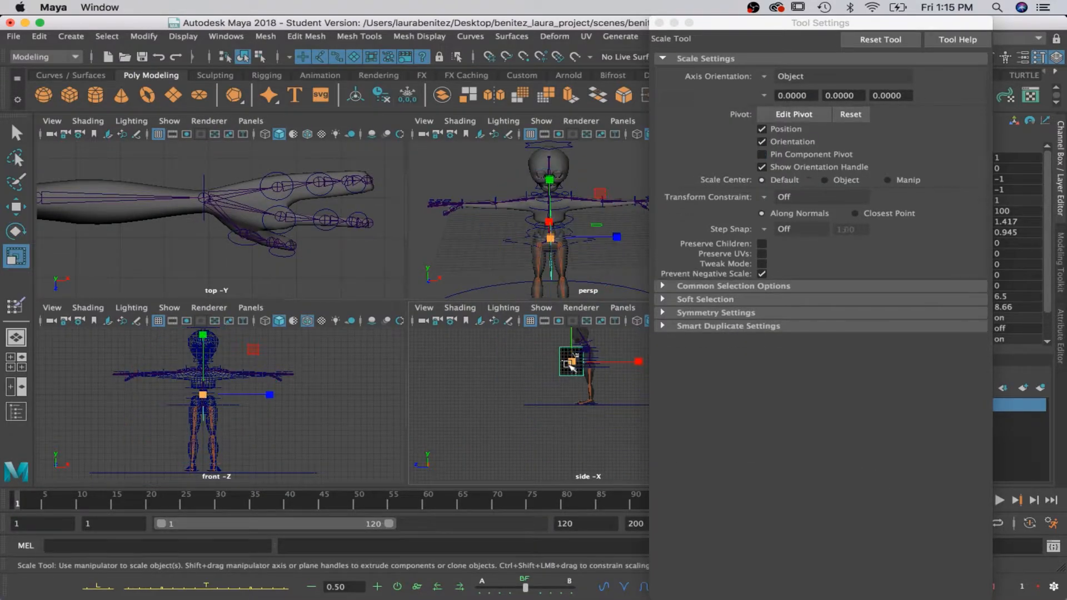
key(space)
drag(368, 225, 481, 273)
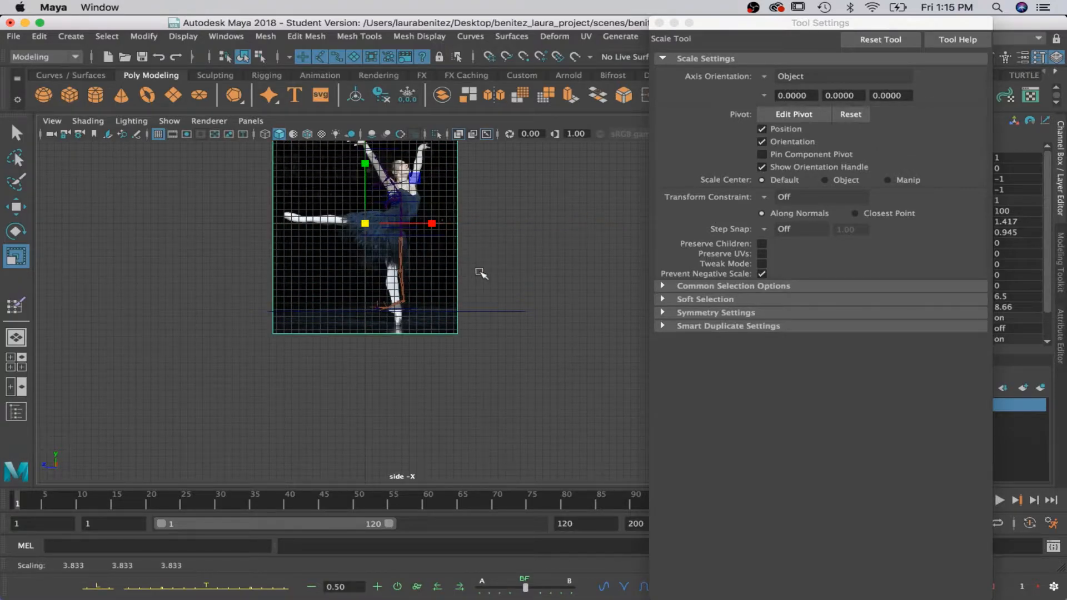
key(space)
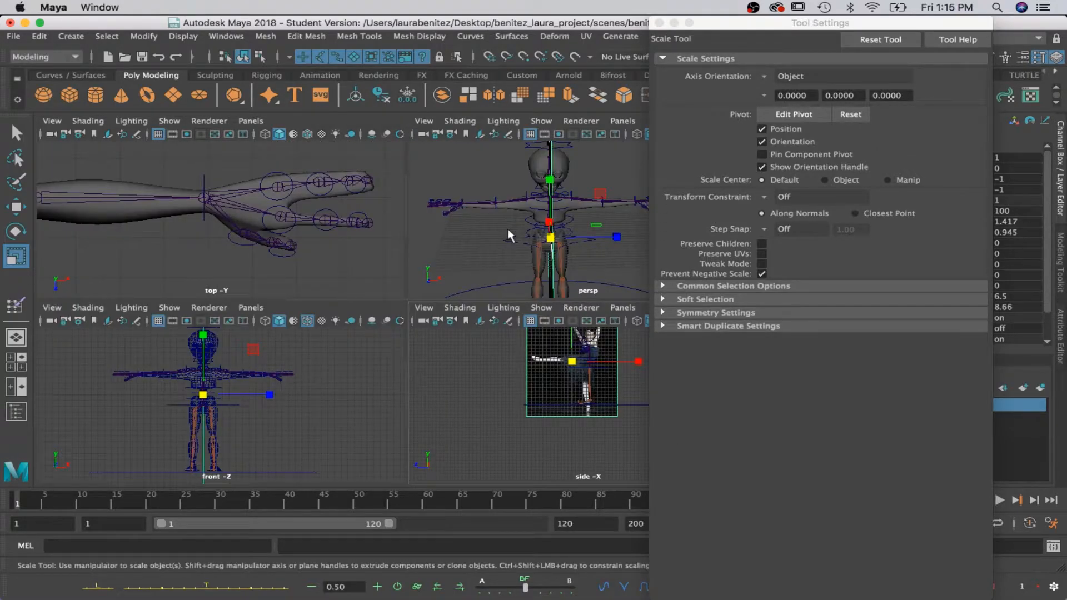
Rotate the image plane about its vertical axis so the dancer faces the same way as the character.
key(space)
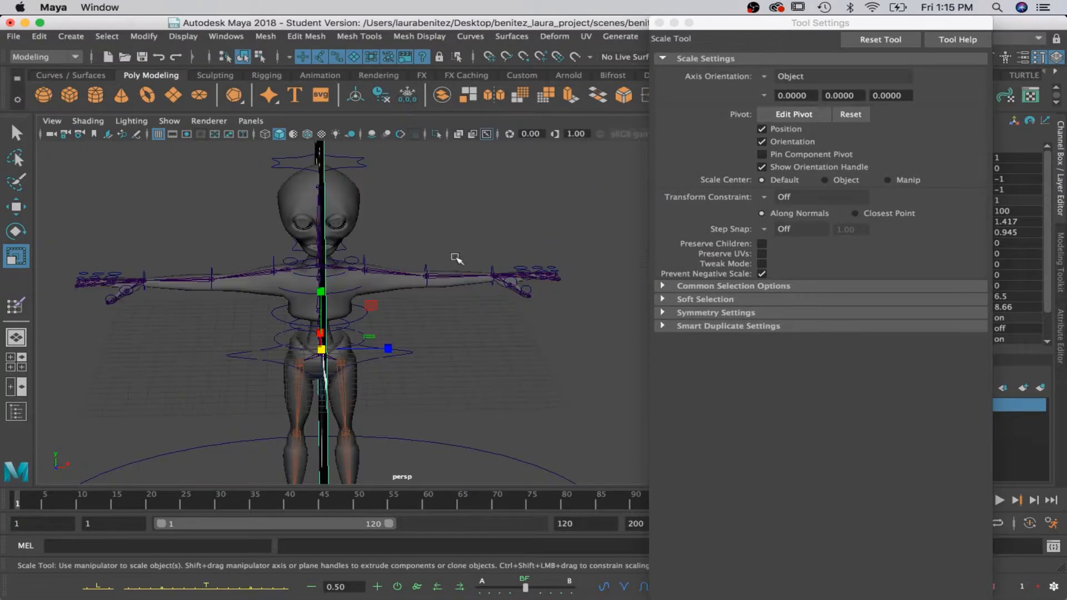
key(w)
drag(392, 349, 350, 379)
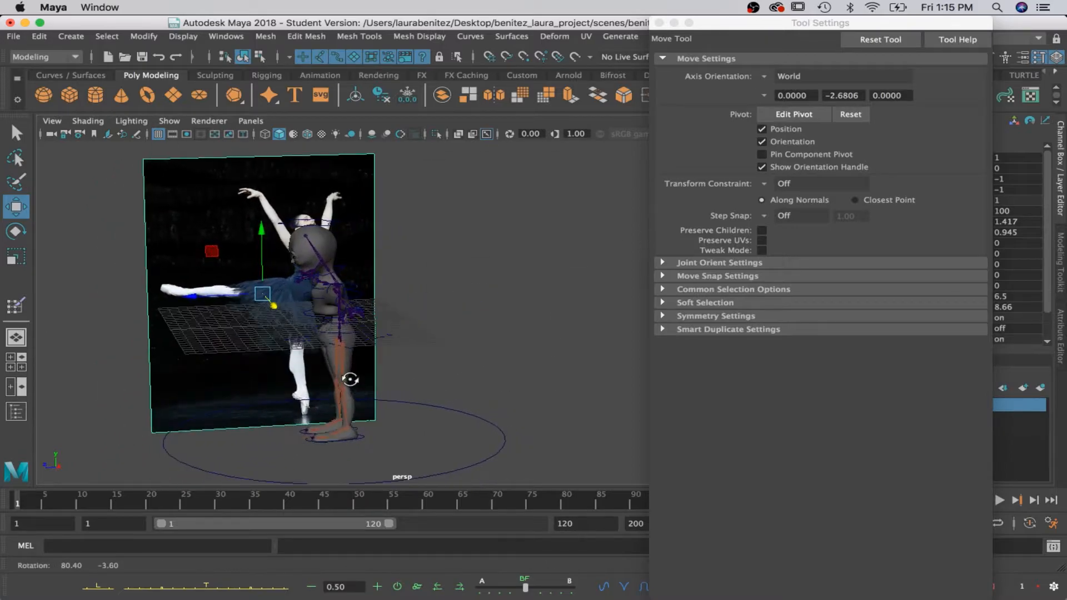
key(e)
drag(245, 306, 393, 307)
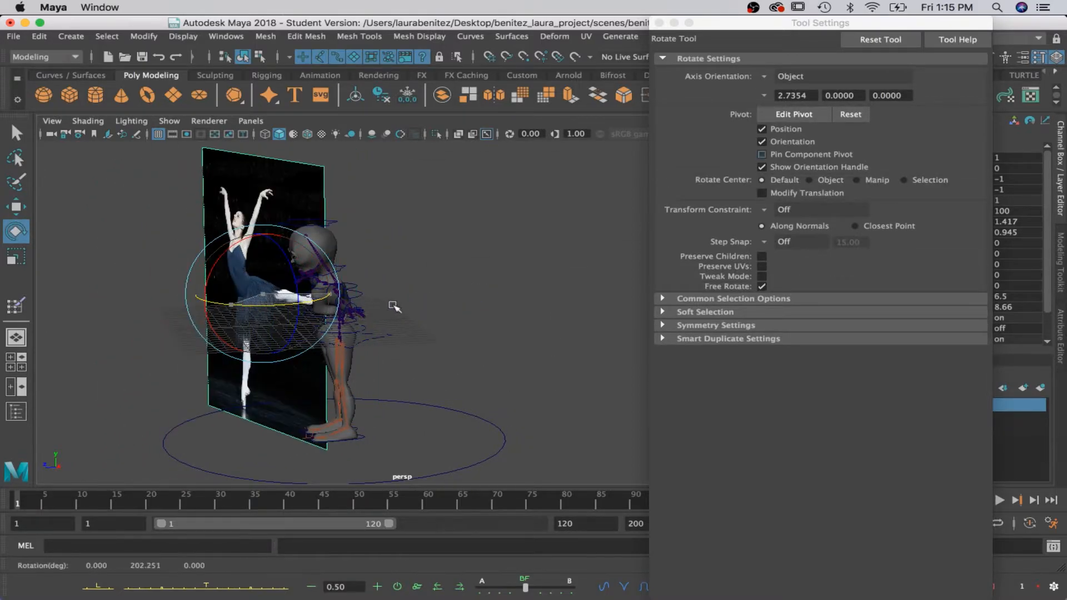
drag(247, 305, 351, 278)
Place the reference image plane behind the character as seen from the side, and enlarge it.
key(w)
key(r)
scroll(351, 279, down, 6)
scroll(351, 278, up, 1)
mouse_move(431, 327)
alt+mouse_down()
mouse_move(396, 309)
mouse_move(417, 315)
alt+mouse_up()
scroll(417, 315, up, 3)
scroll(416, 315, down, 1)
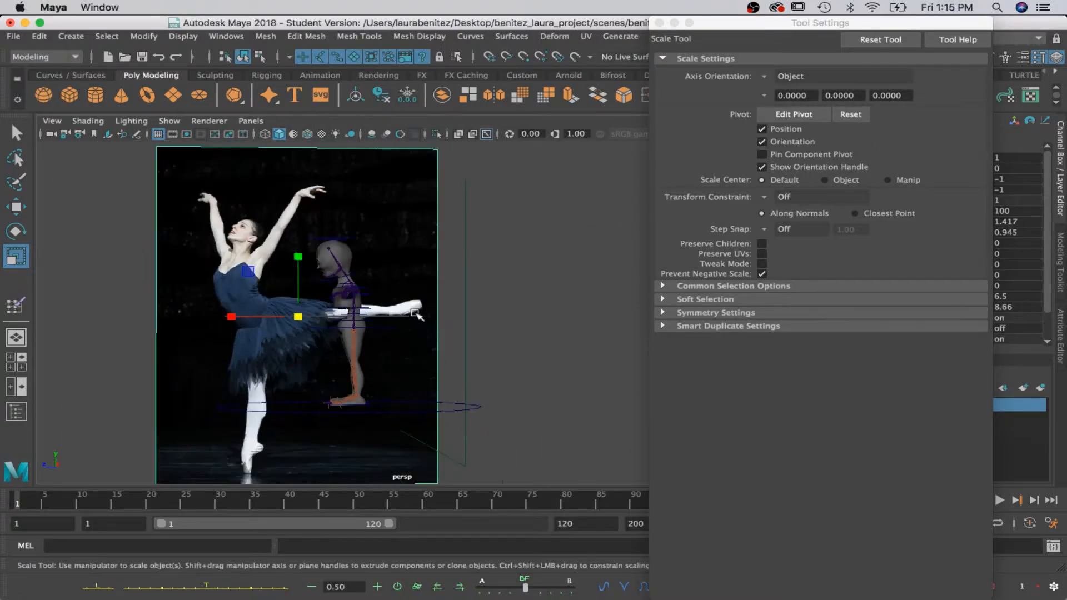
alt+drag(389, 364, 417, 369)
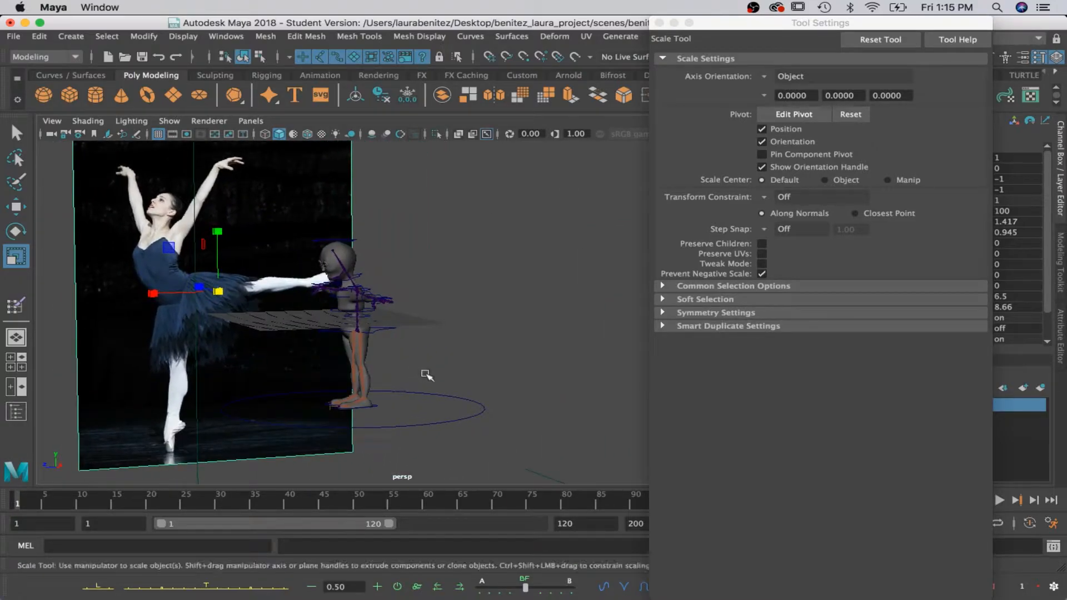
scroll(428, 374, up, 2)
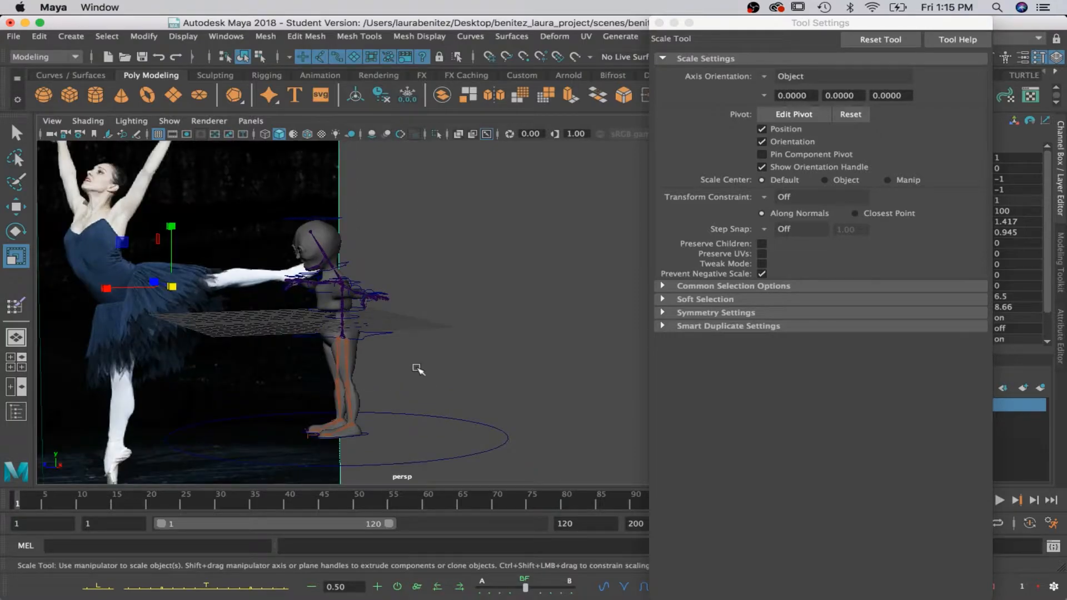
Select the control around the hips and rotate it to about 15.7, 28.1, 3.6 to turn and lean the torso forward.
click(378, 338)
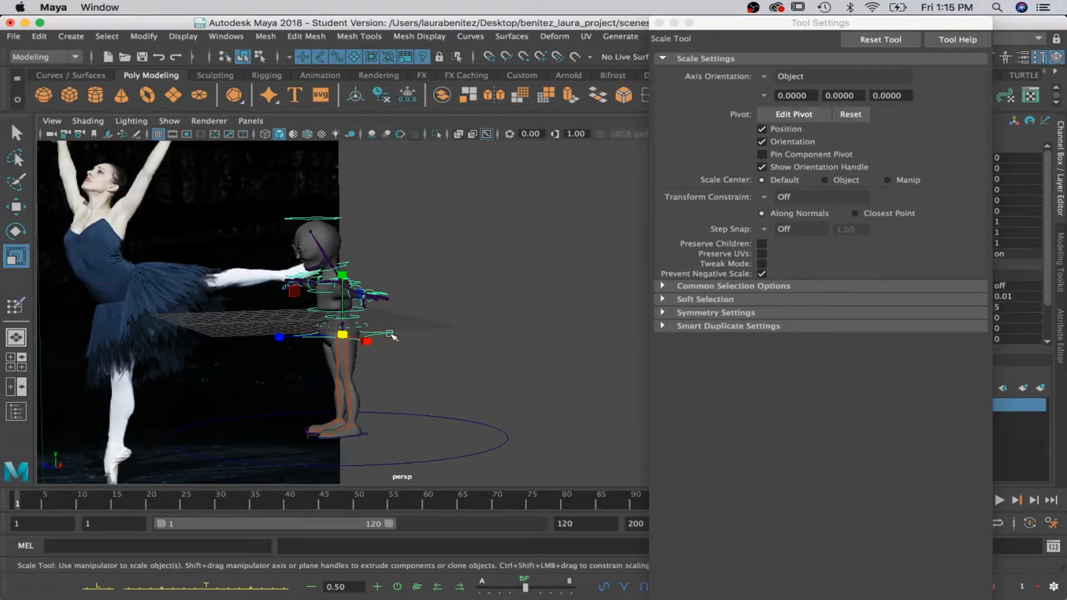
alt+drag(492, 369, 469, 364)
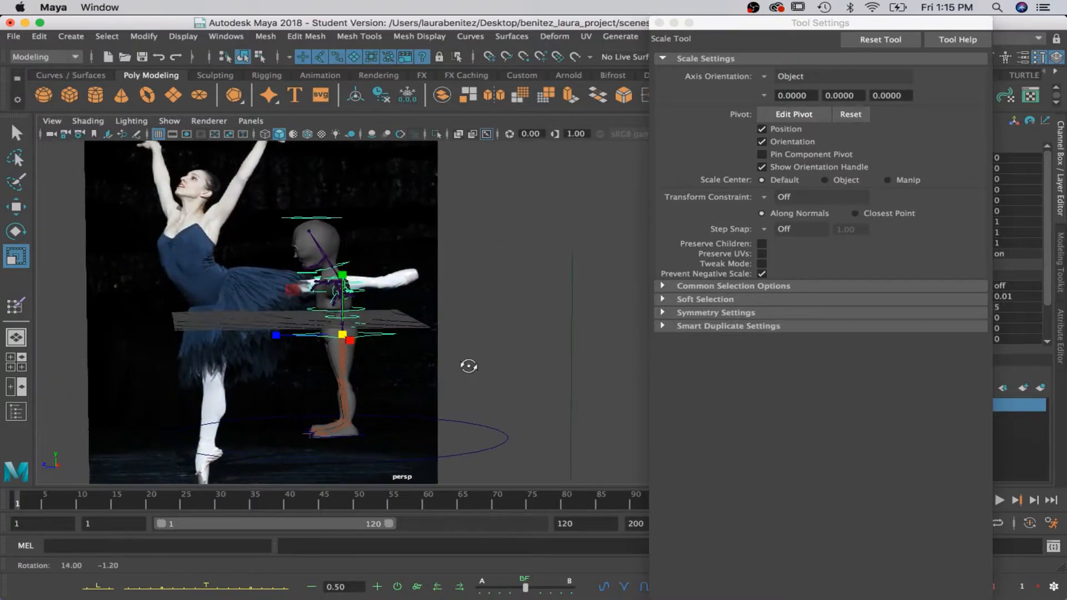
alt+drag(396, 317, 357, 347)
key(e)
scroll(370, 317, down, 3)
drag(291, 304, 285, 310)
scroll(267, 309, up, 5)
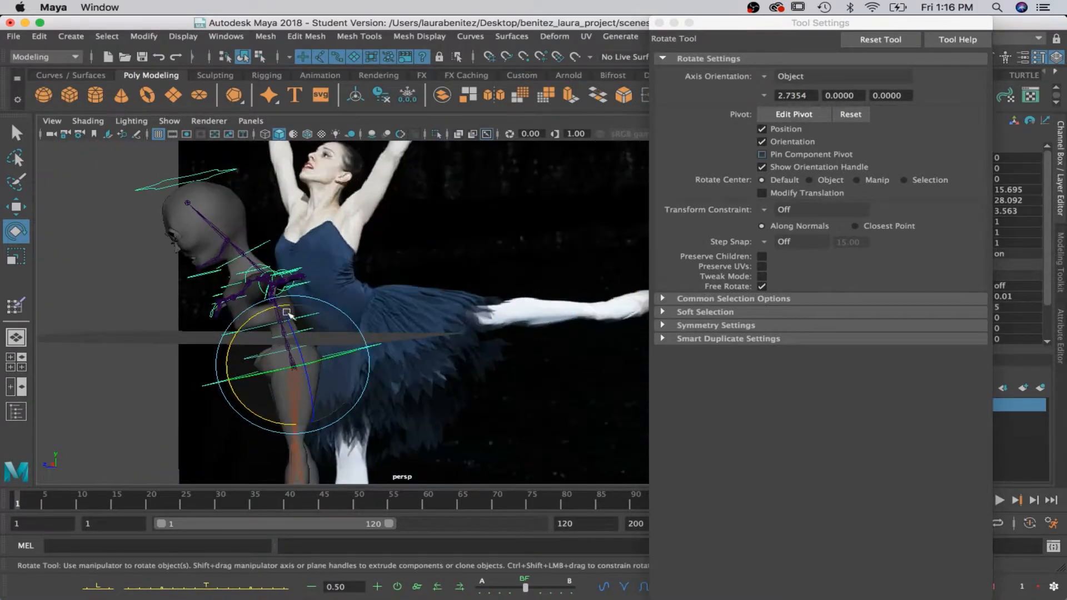
Select the lower spine control and rotate it backward to bring the torso upright.
key(q)
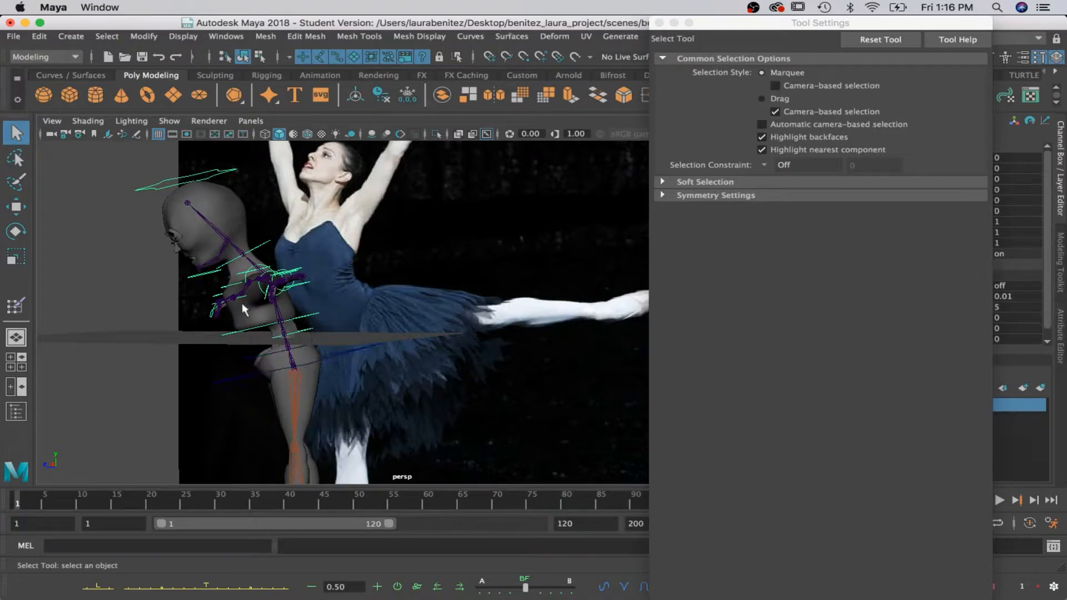
key(w)
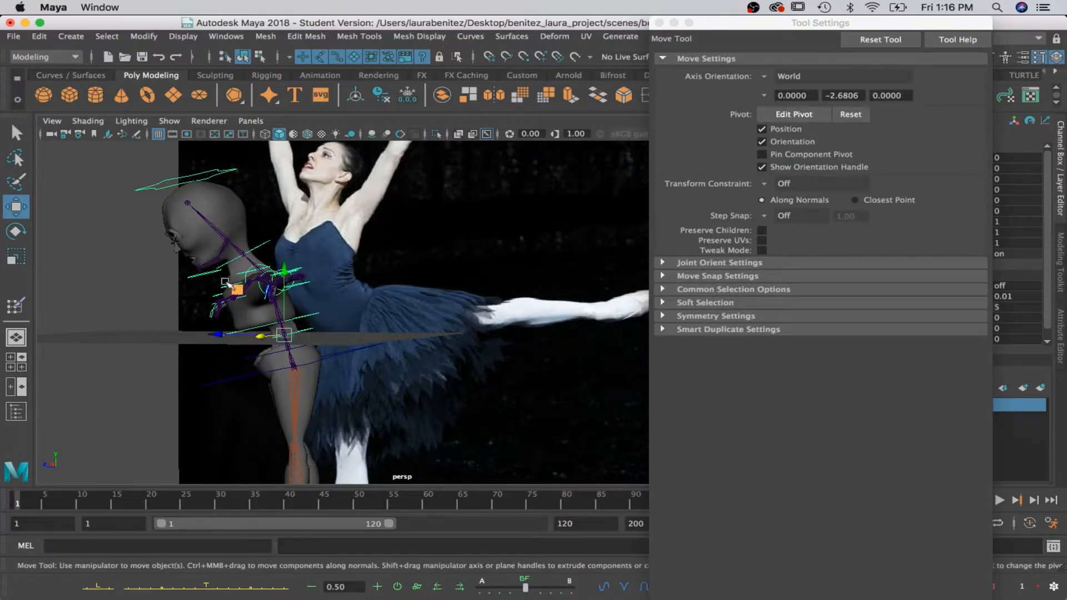
key(e)
drag(234, 292, 278, 287)
Select the middle spine control and rotate it to about -8.1, 6.1, 1.2 to arch and twist the back.
key(q)
click(243, 319)
key(e)
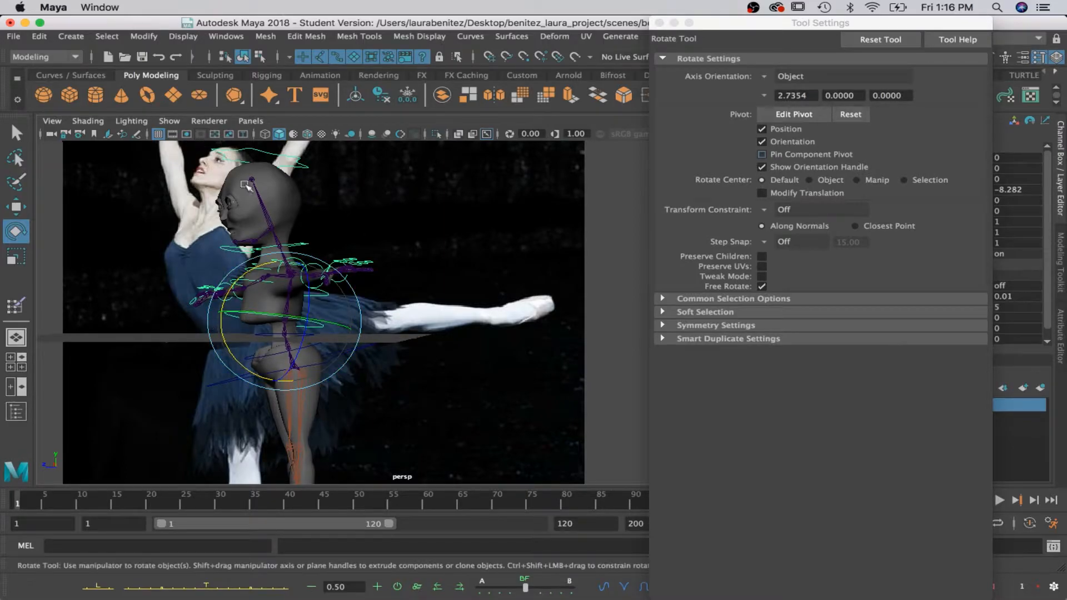
drag(265, 320, 312, 306)
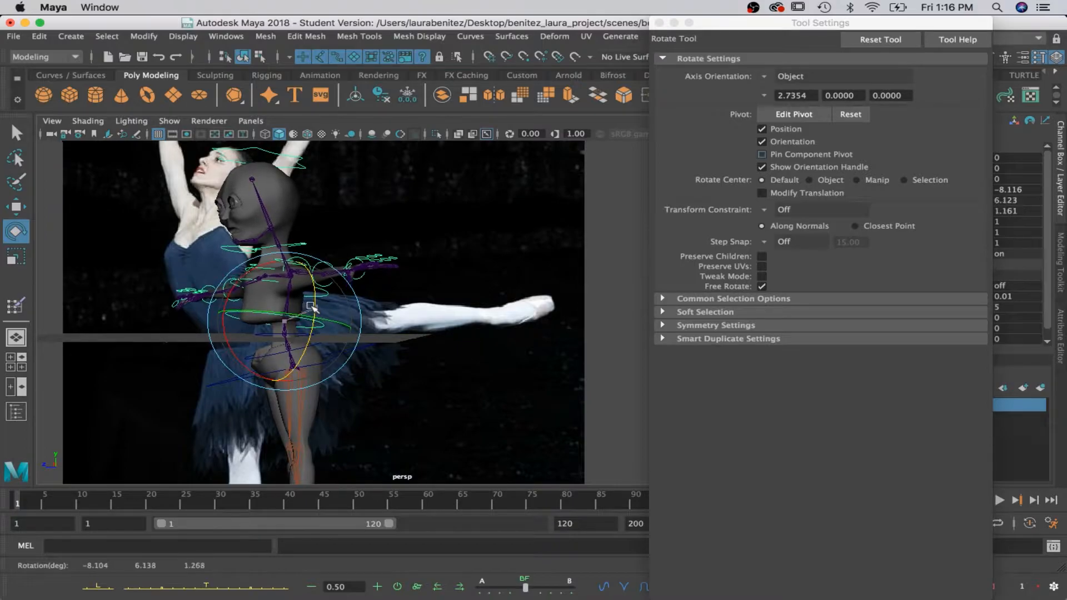
Select the next spine control at chest level and rotate it to about 6.2 in Y and -8.8 in Z.
key(q)
click(240, 284)
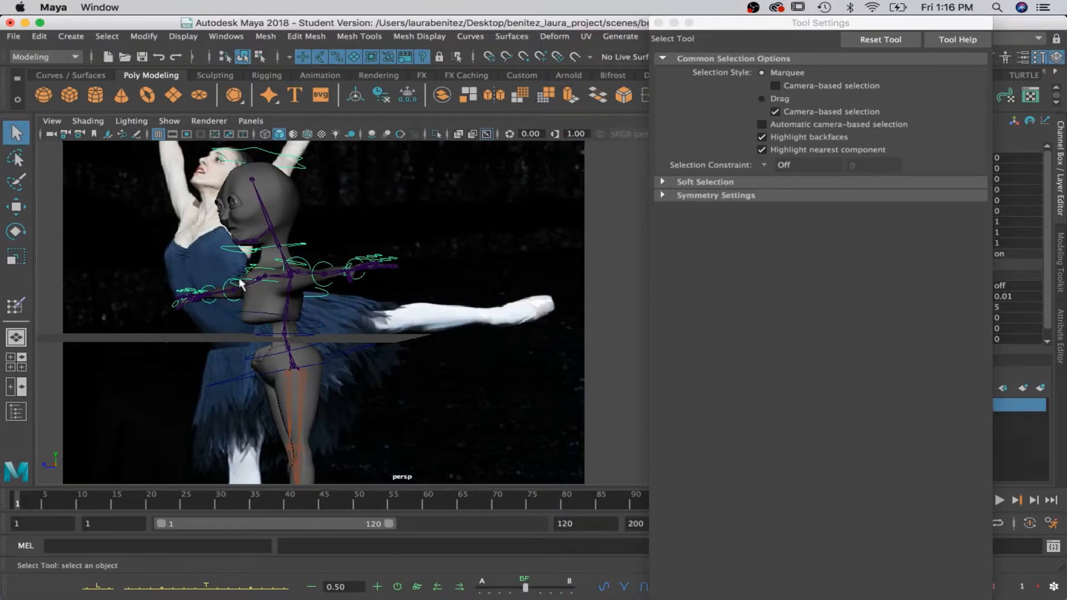
key(e)
drag(314, 263, 321, 270)
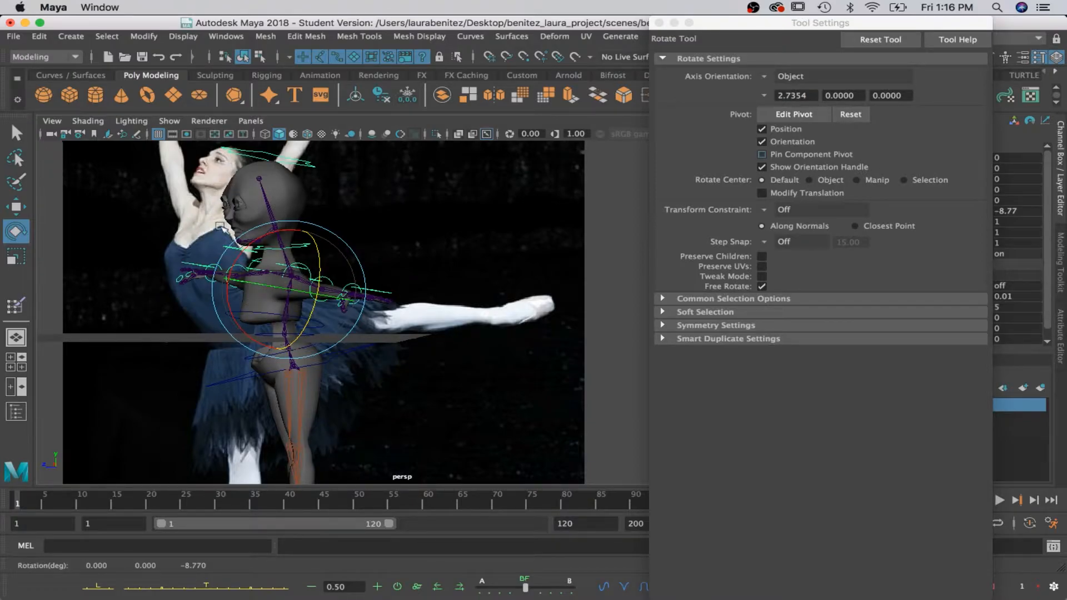
drag(276, 284, 278, 285)
Hide the joints in the perspective view so the rig controls around the upper chest are easier to select.
key(q)
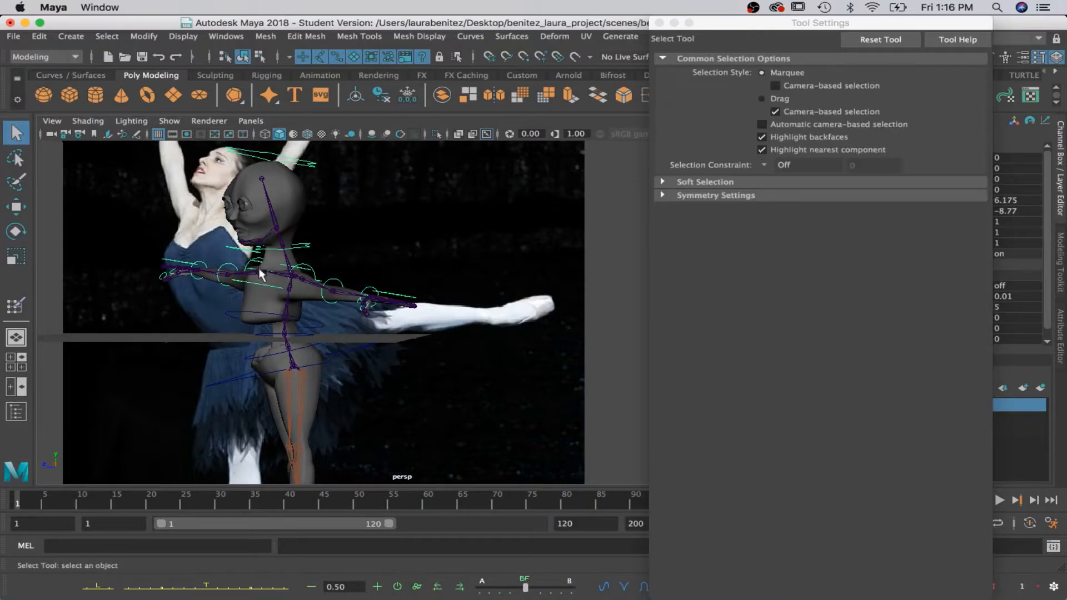
click(250, 268)
click(254, 270)
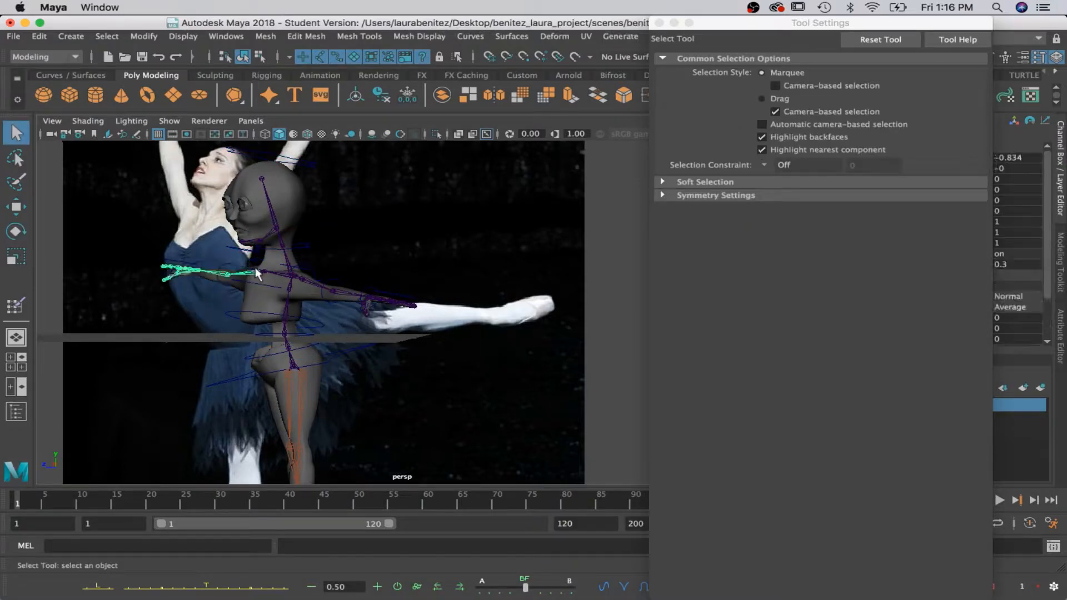
key(f)
click(168, 120)
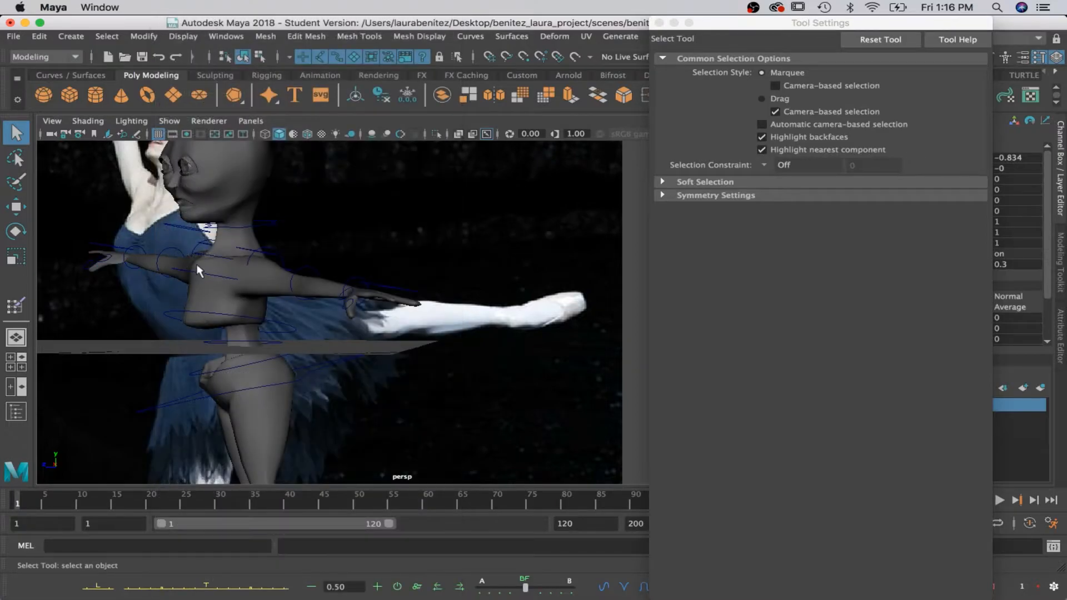
Select the upper chest control and rotate it to about -5.0, 1.1, -2.9 to lean the upper body back.
click(201, 255)
key(e)
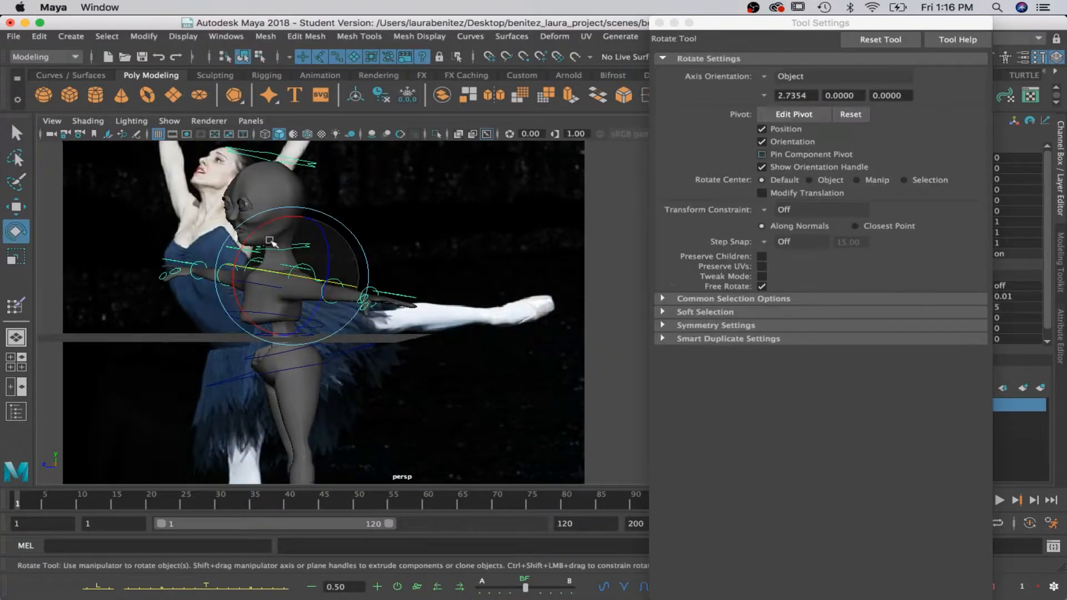
drag(259, 270, 272, 248)
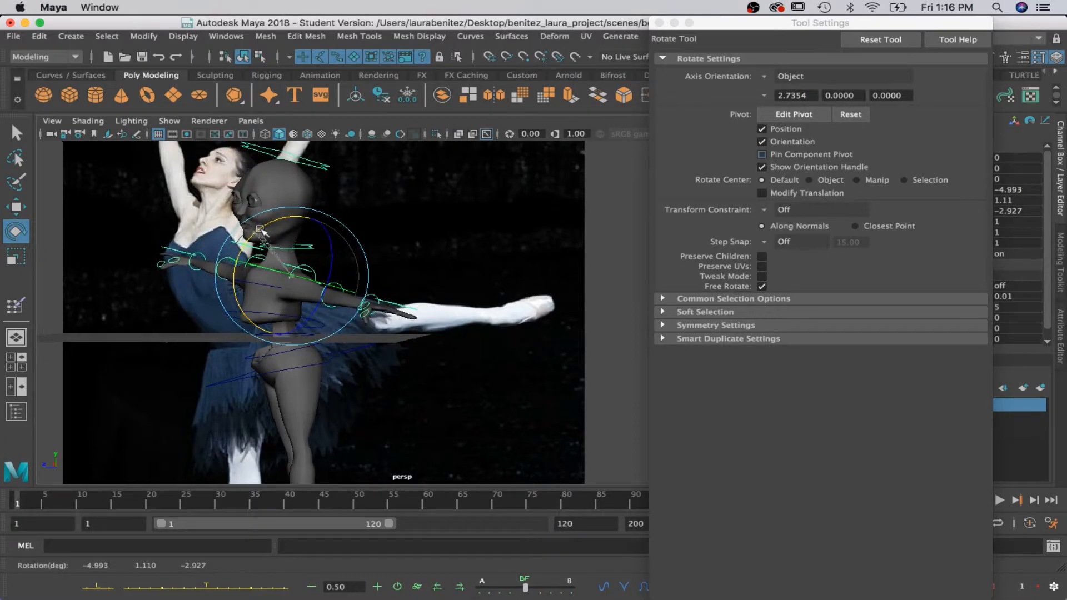
Select the neck control and rotate it to about -13.0, 12.3, -2.8 to tilt and turn the neck.
key(q)
click(269, 253)
click(270, 251)
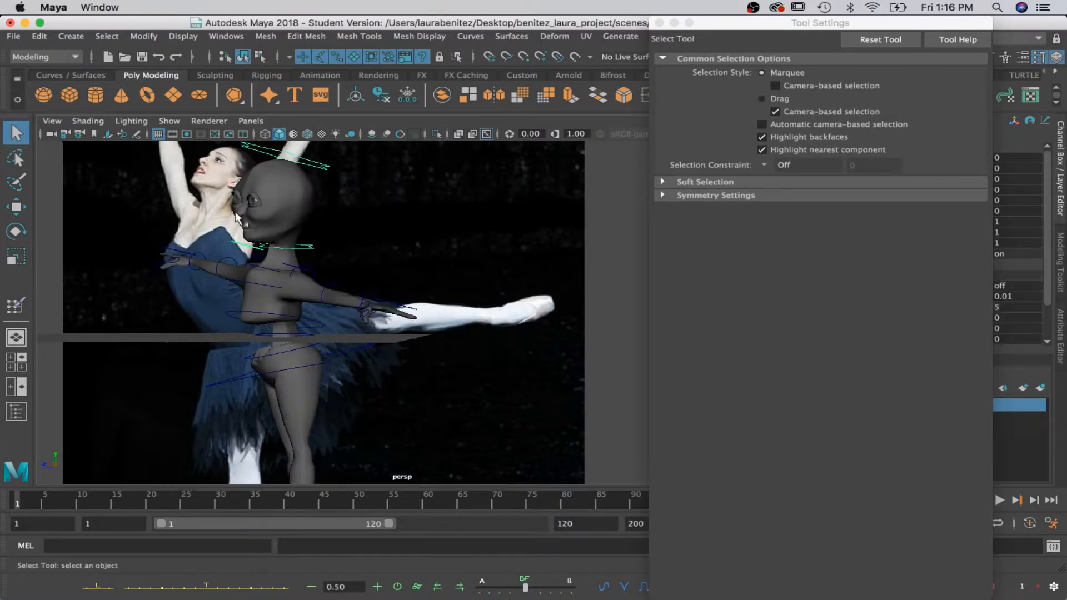
key(e)
drag(242, 215, 251, 203)
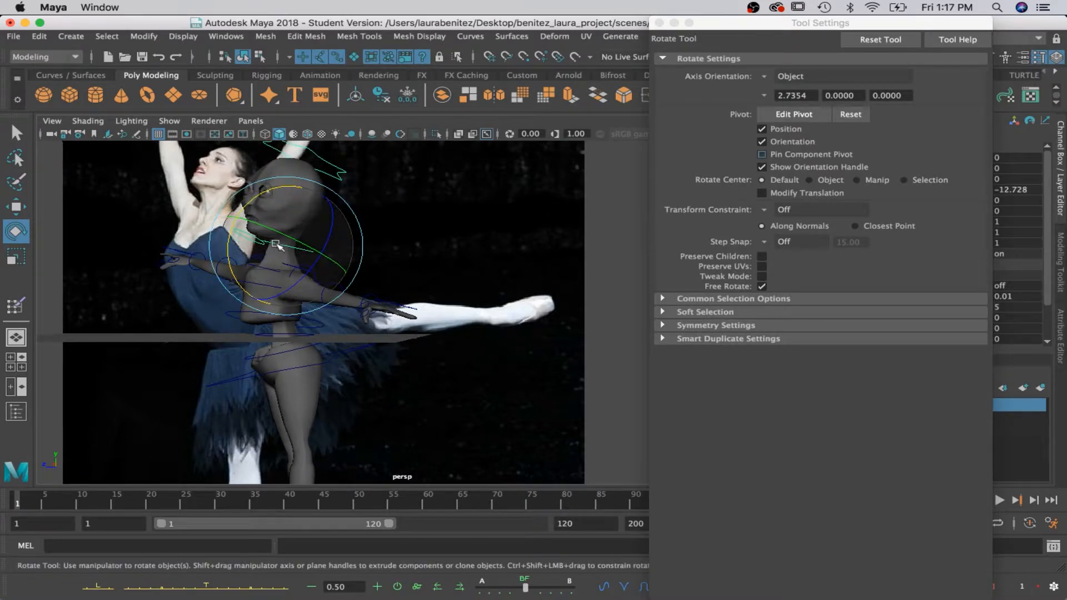
drag(276, 245, 294, 239)
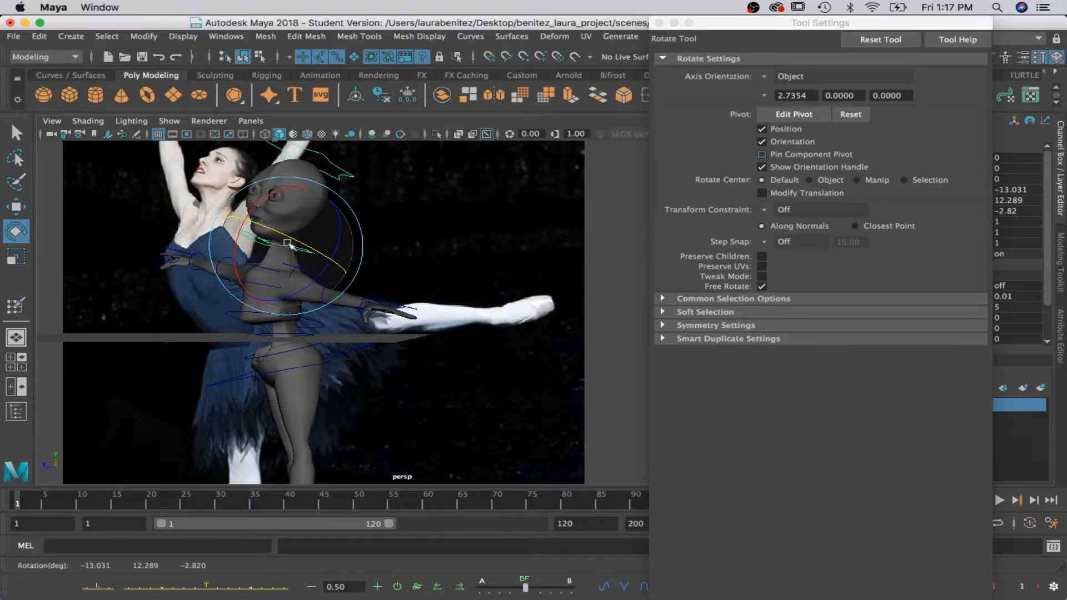
Tilt the head control back to about -16.6 degrees in X and rotate the jaw control to about 20.7 degrees.
click(337, 164)
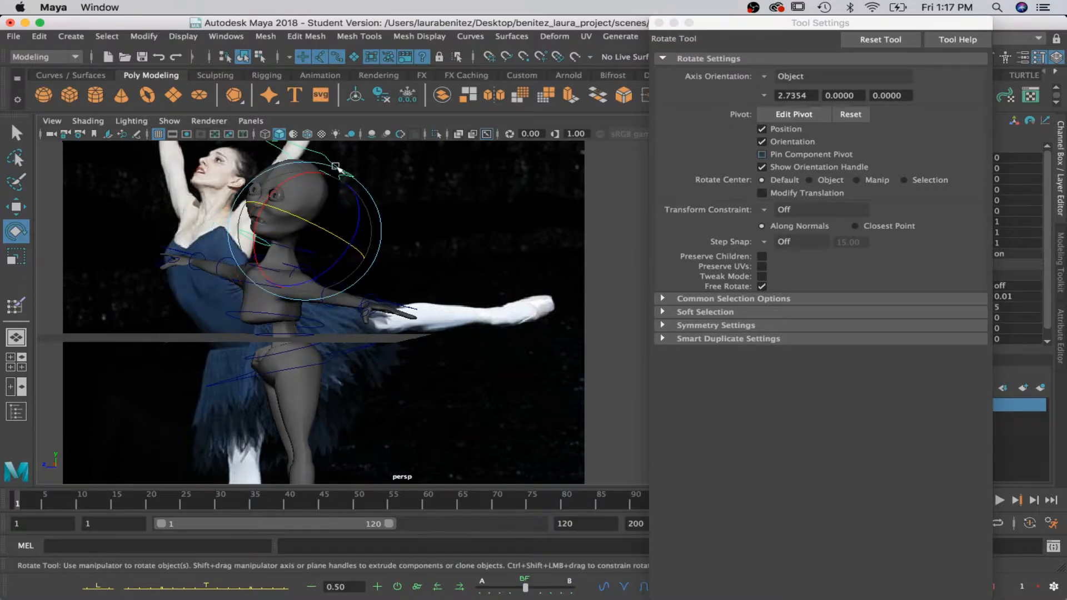
drag(274, 190, 293, 184)
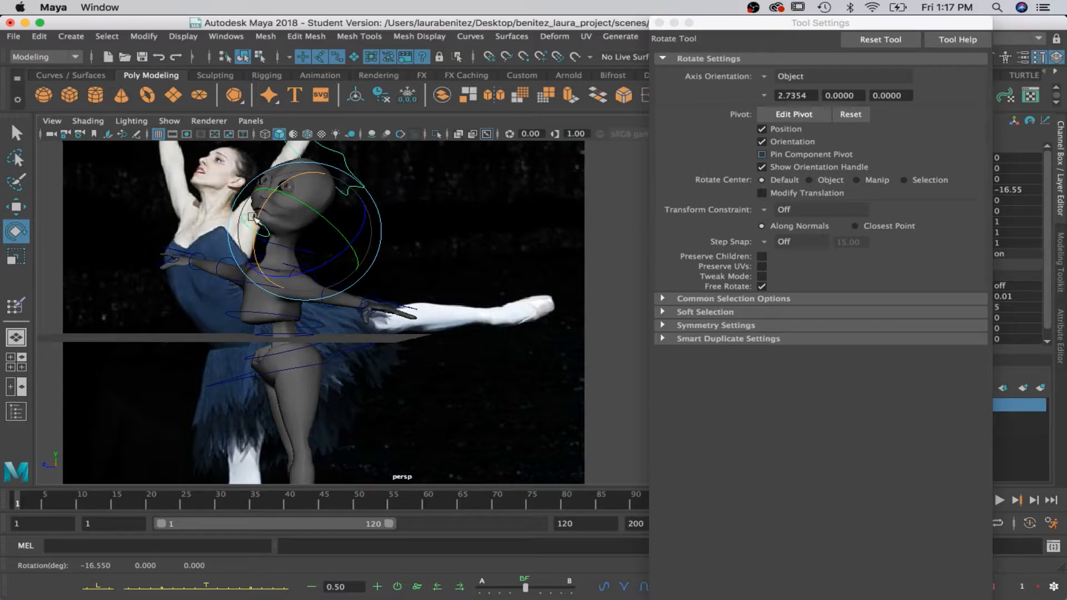
key(q)
click(246, 218)
key(e)
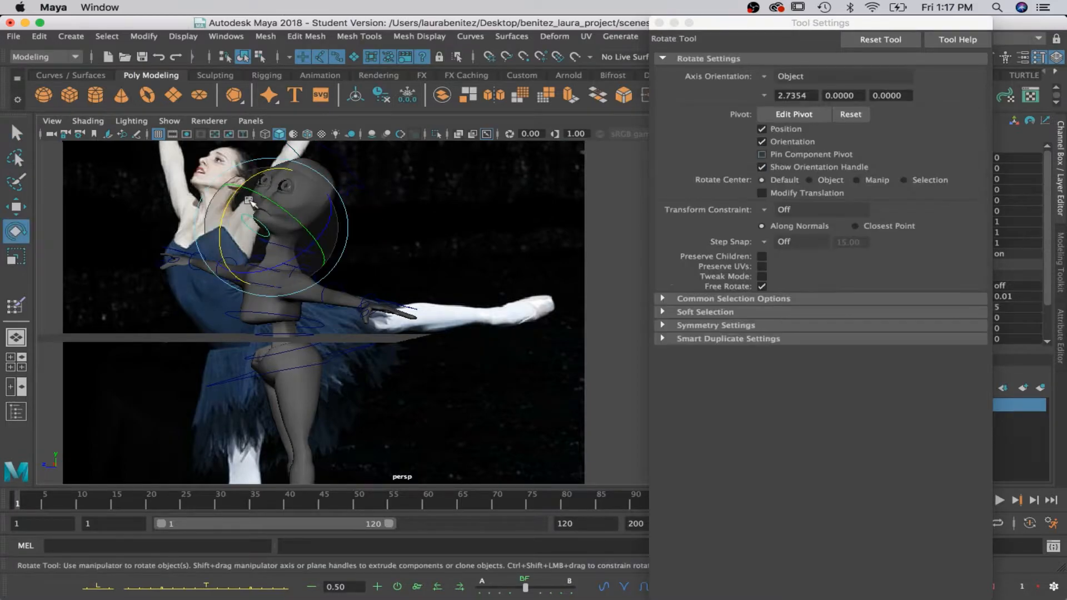
drag(254, 177, 243, 192)
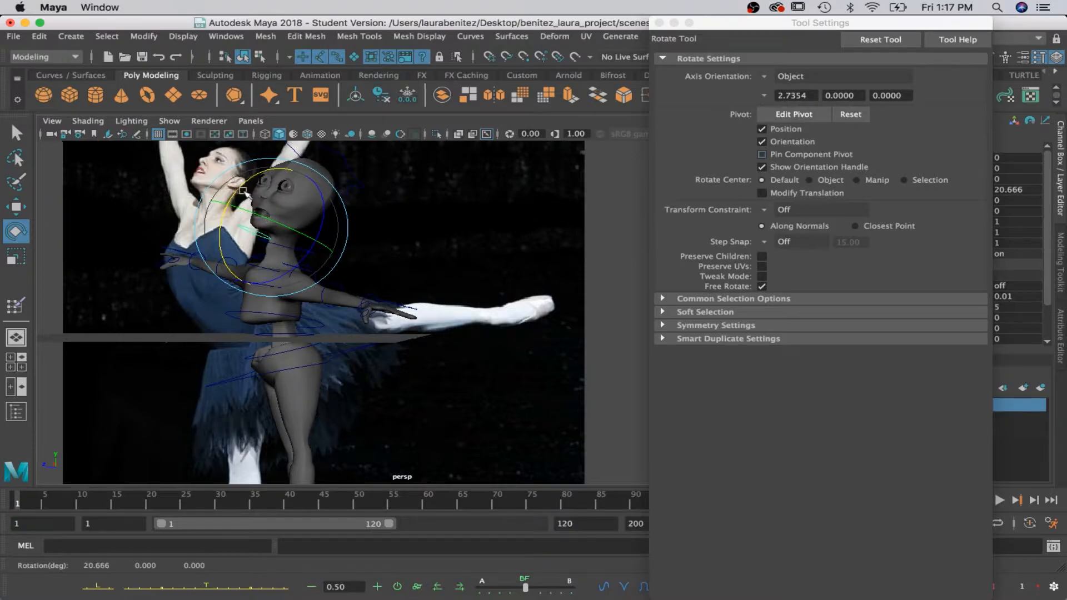
Raise the left arm by rotating its control at the shoulder to about 9.6, 8.1, 57.4.
key(q)
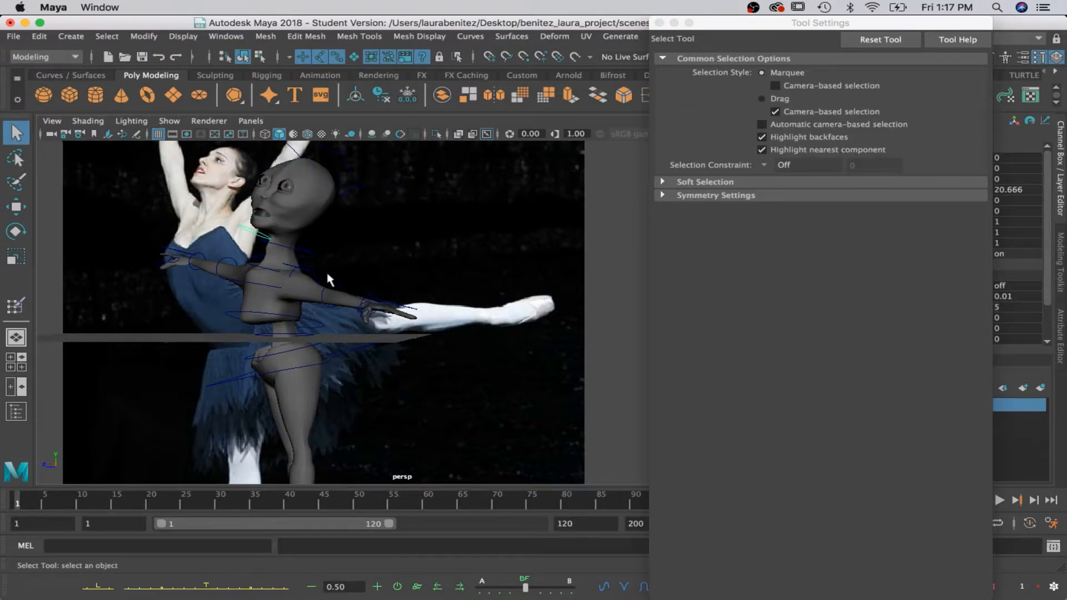
click(289, 266)
key(e)
drag(333, 272, 286, 270)
drag(353, 295, 358, 267)
key(q)
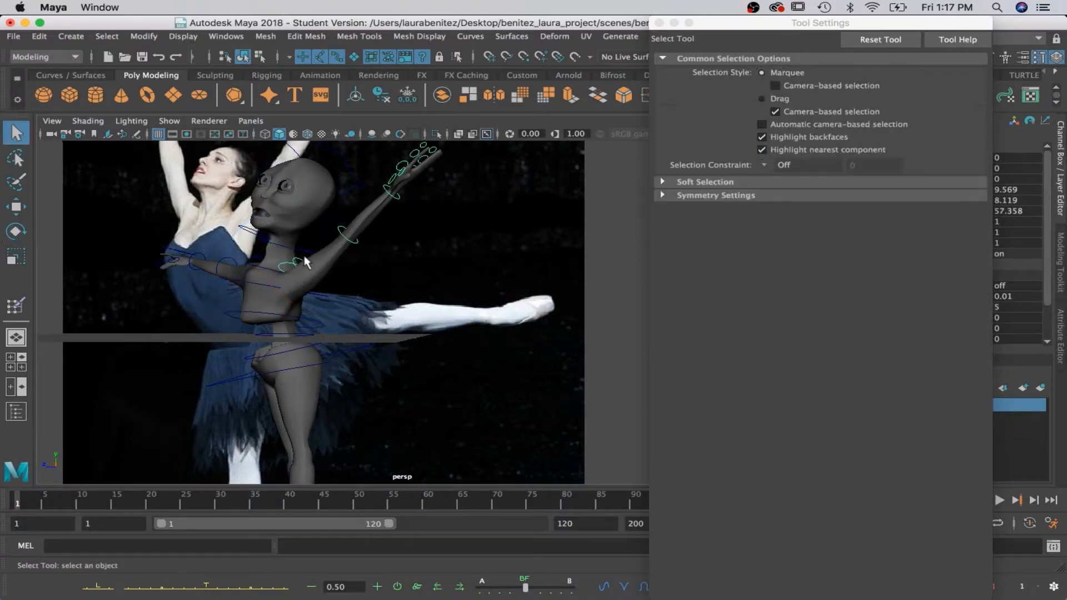
Select the neighbouring left shoulder control and rotate it to about 10 degrees in Y, undoing the last extra change.
click(304, 271)
alt+drag(303, 294, 267, 311)
click(284, 266)
key(w)
drag(228, 267, 289, 240)
key(q)
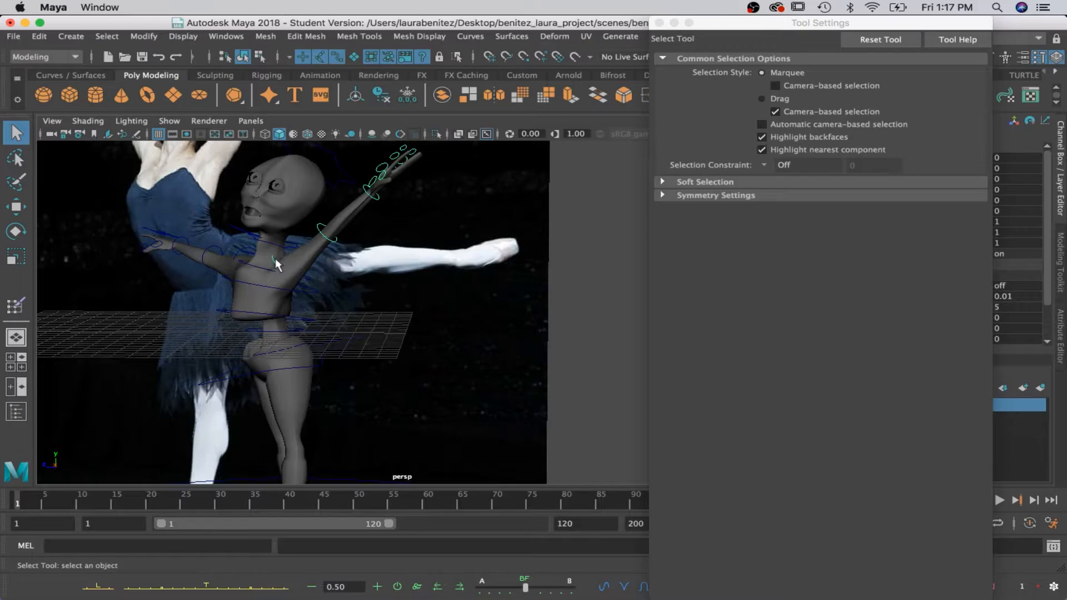
key(e)
drag(267, 255, 334, 287)
key(ctrl+z)
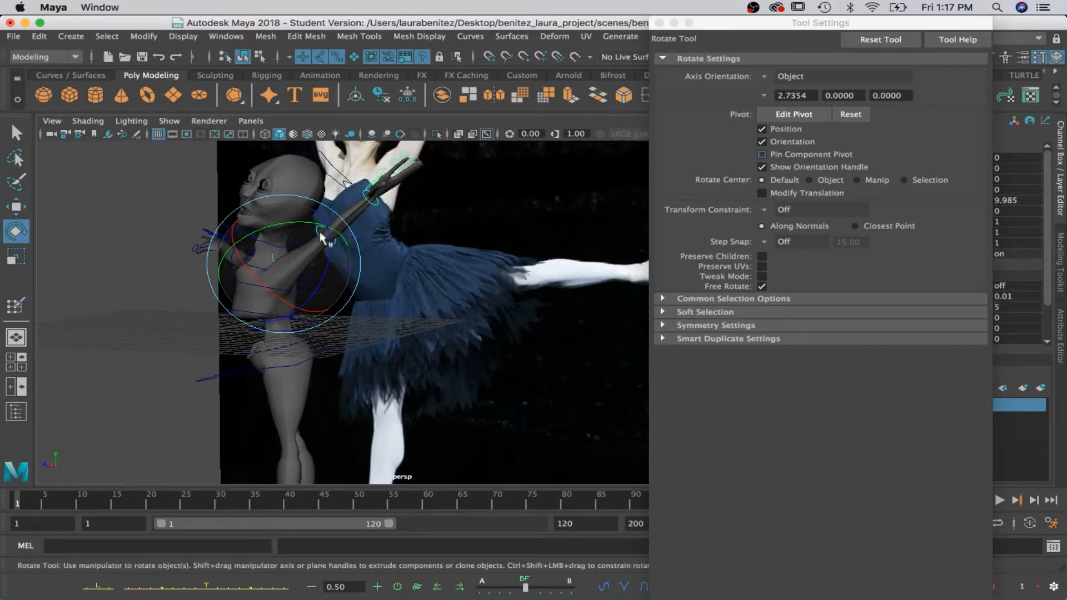
Select the left elbow control and rotate it to about 15.6 degrees in Z to raise the forearm.
key(q)
click(324, 239)
key(e)
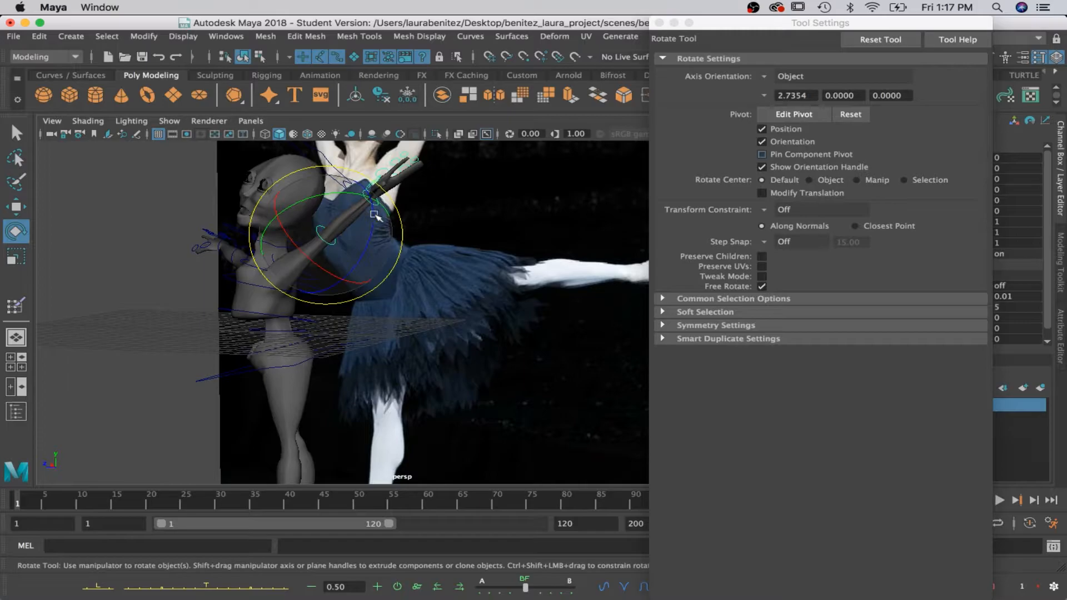
scroll(389, 225, down, 5)
scroll(422, 256, up, 5)
alt+drag(462, 337, 504, 318)
drag(465, 264, 464, 251)
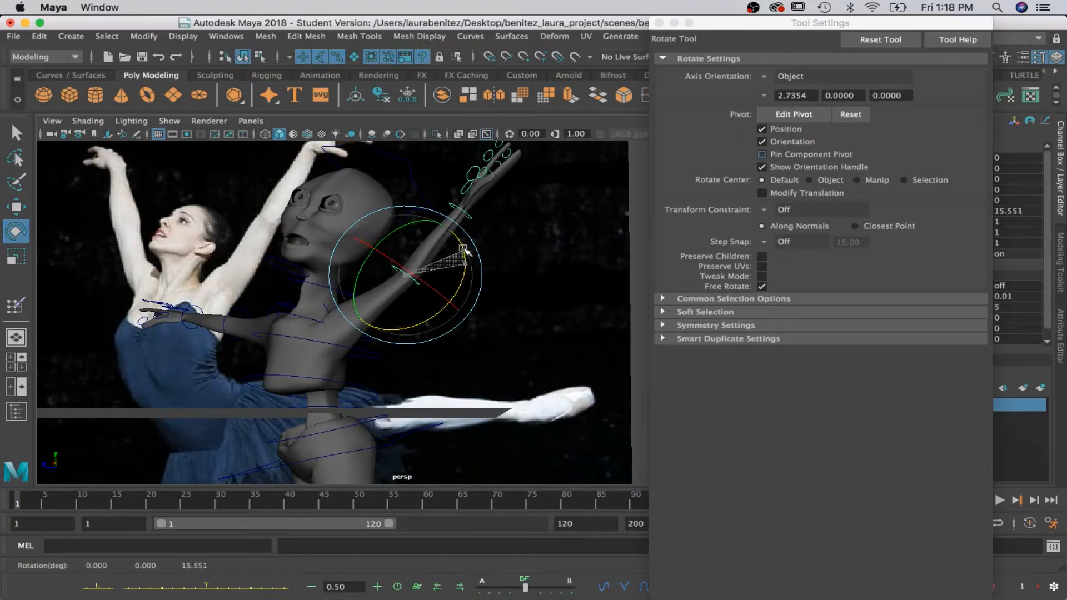
Select the left wrist control and bend the hand outward, rotating it to about -3.5, 9.7, -45.1.
key(q)
click(466, 214)
key(e)
drag(521, 208, 518, 244)
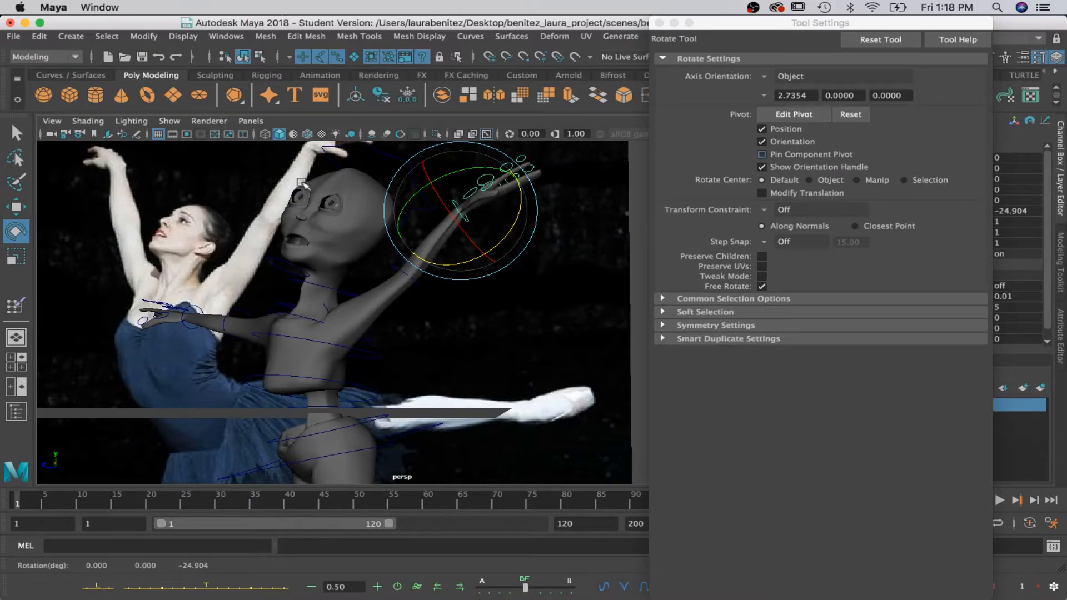
drag(457, 170, 513, 239)
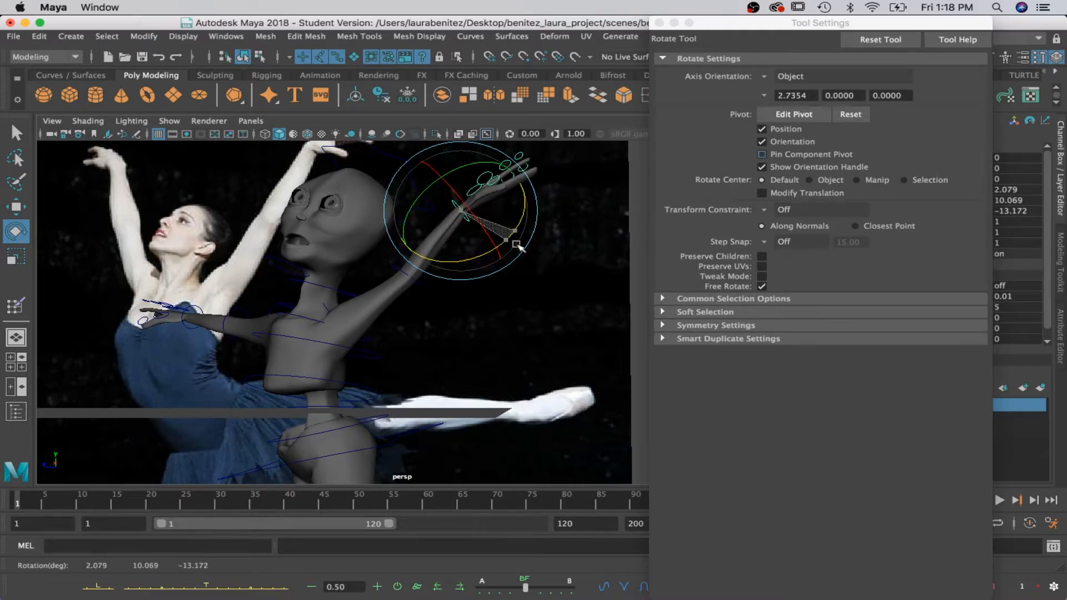
alt+middle_drag(538, 245, 523, 358)
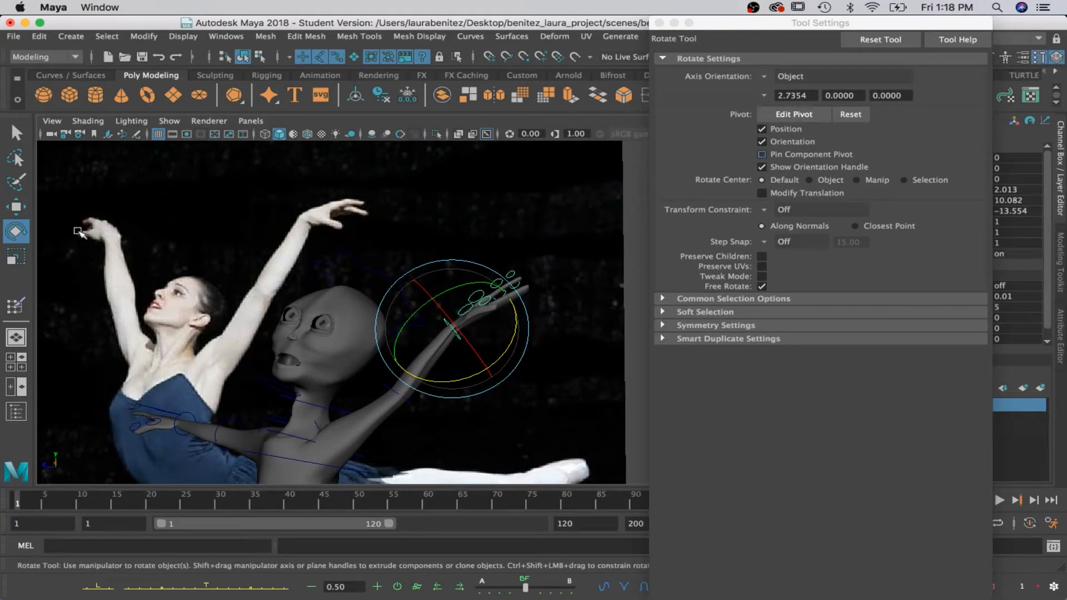
scroll(177, 272, down, 5)
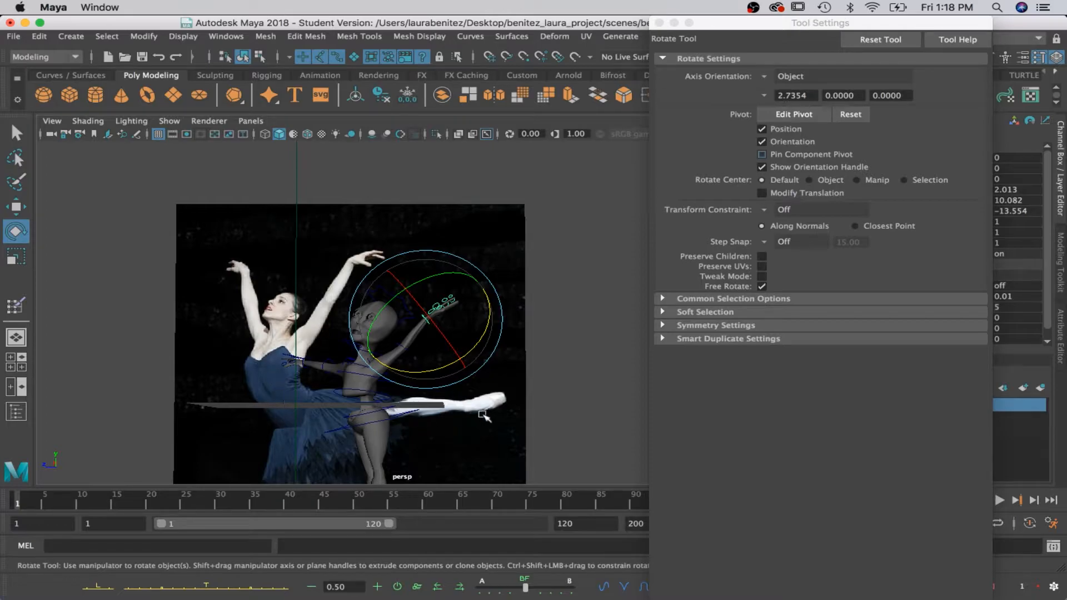
scroll(285, 333, down, 3)
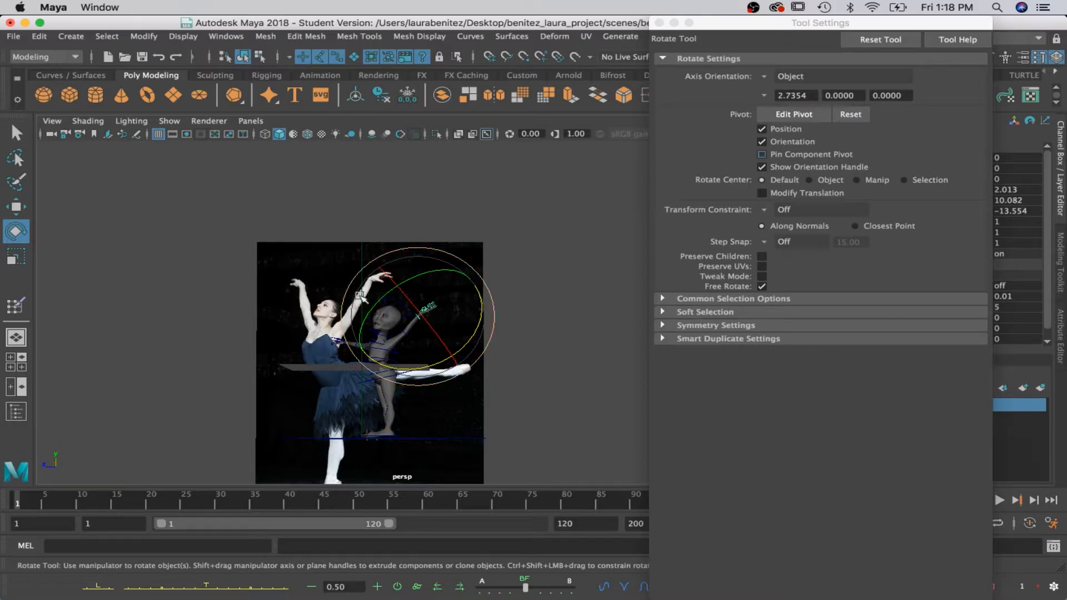
scroll(377, 290, up, 8)
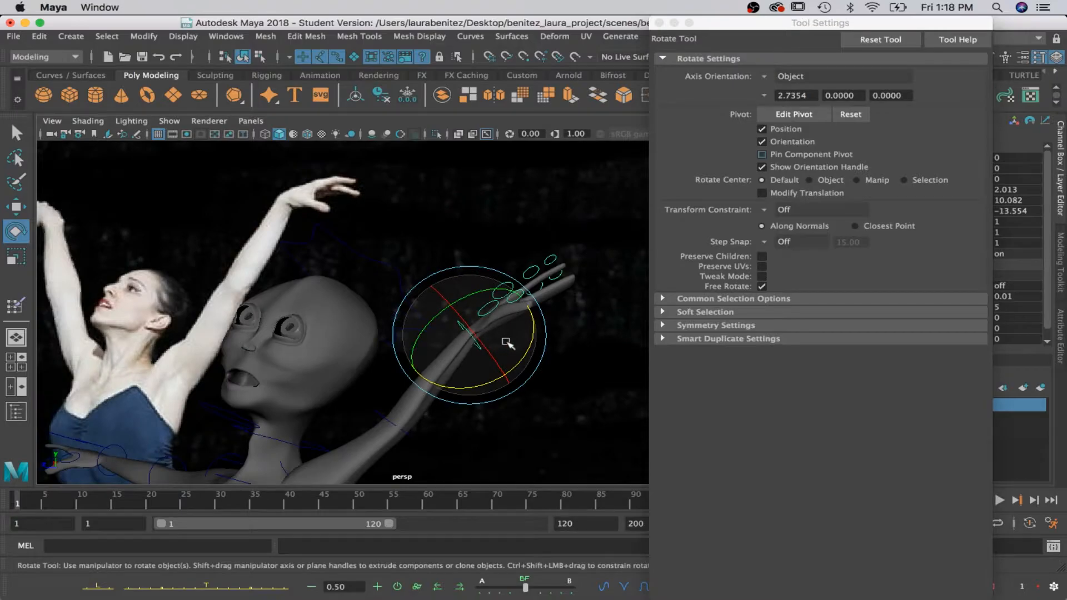
drag(525, 342, 527, 378)
key(q)
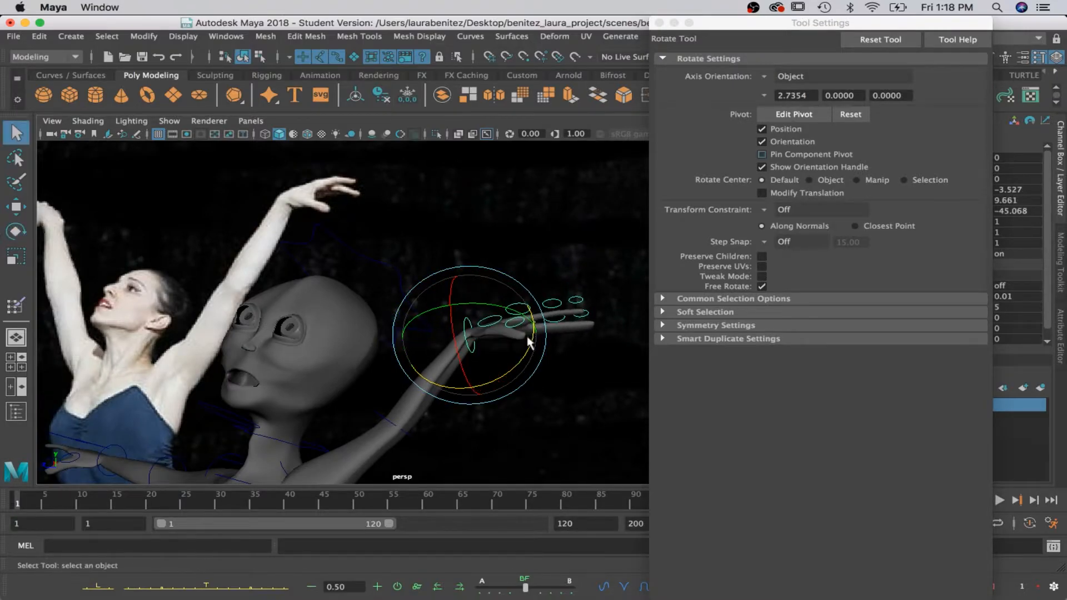
Rotate the left thumb's base control to about 9.8, 17.0, 0.4 and shift it to about -0.04, -0.24, -0.12.
click(494, 325)
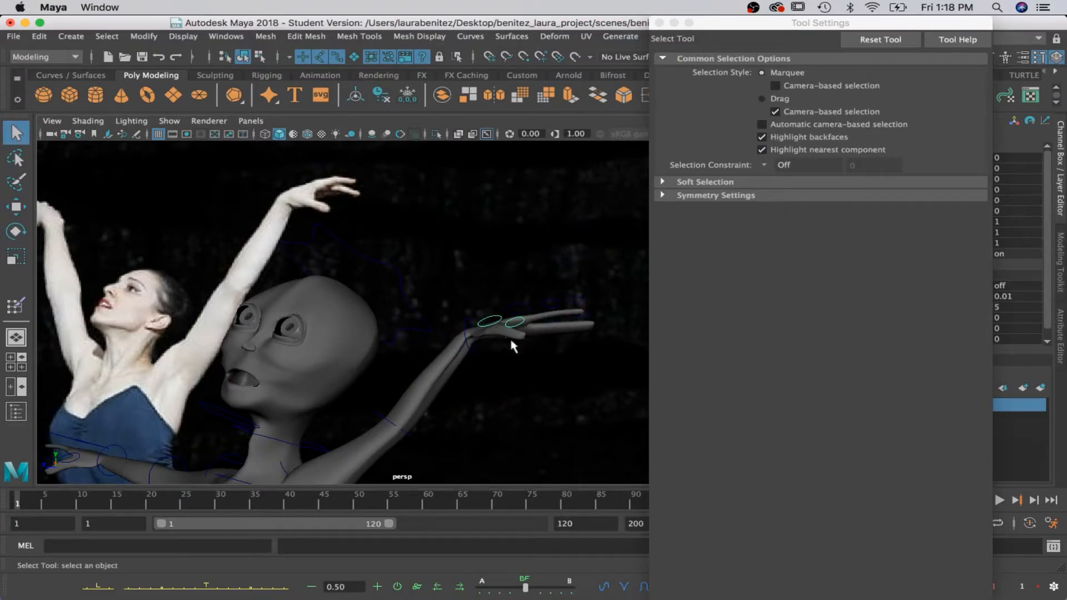
key(e)
drag(551, 333, 500, 353)
key(w)
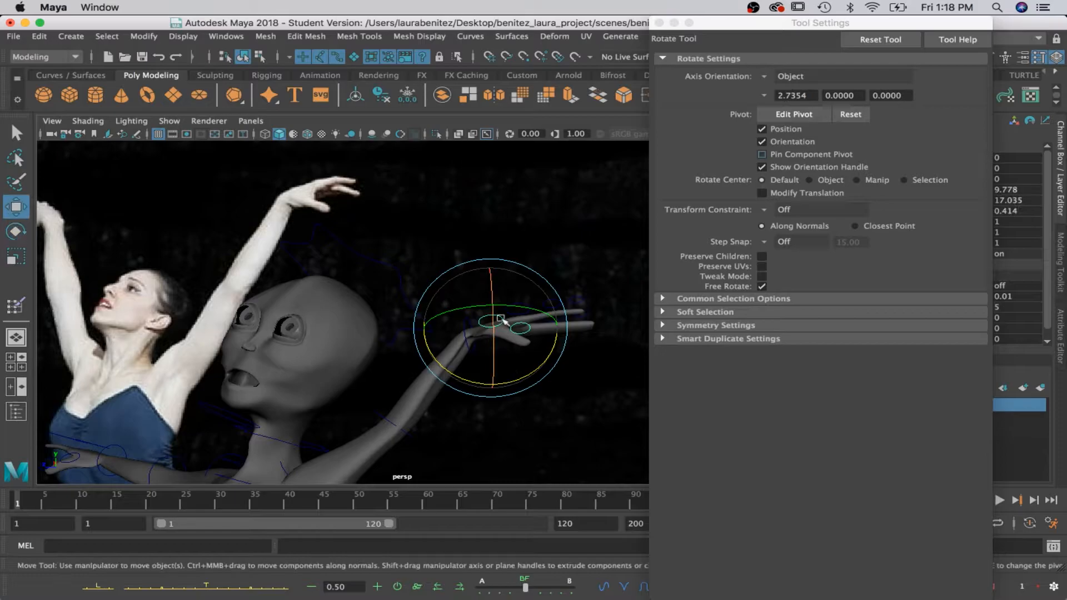
drag(488, 269, 490, 278)
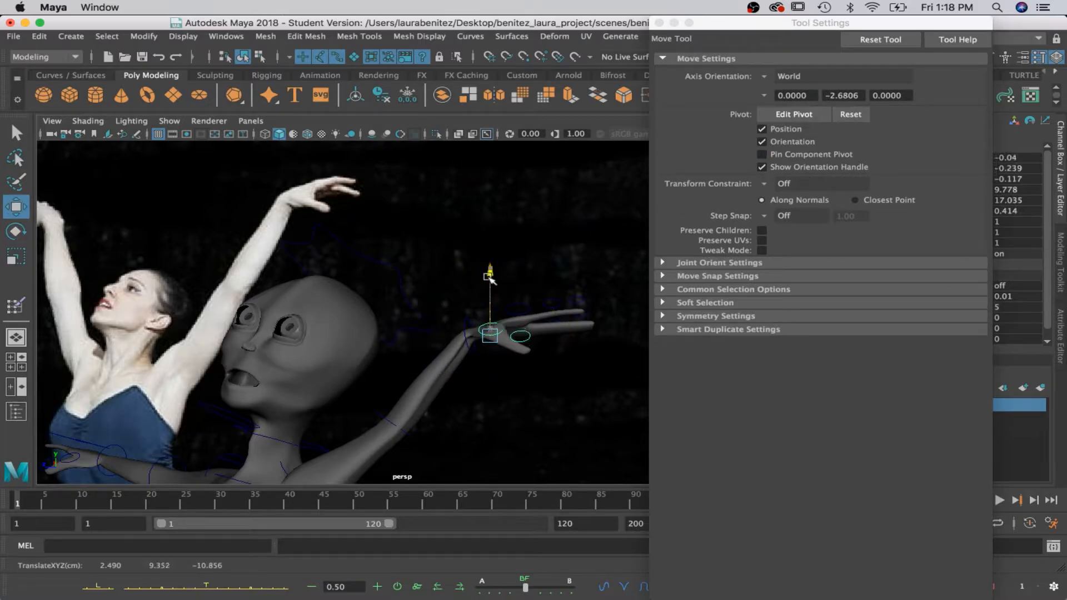
Bend the left hand's upper finger upward, rotating its middle joint control to about 18.8 degrees in Z.
key(q)
mouse_move(556, 333)
alt+mouse_down()
mouse_move(543, 357)
mouse_move(542, 332)
alt+mouse_up()
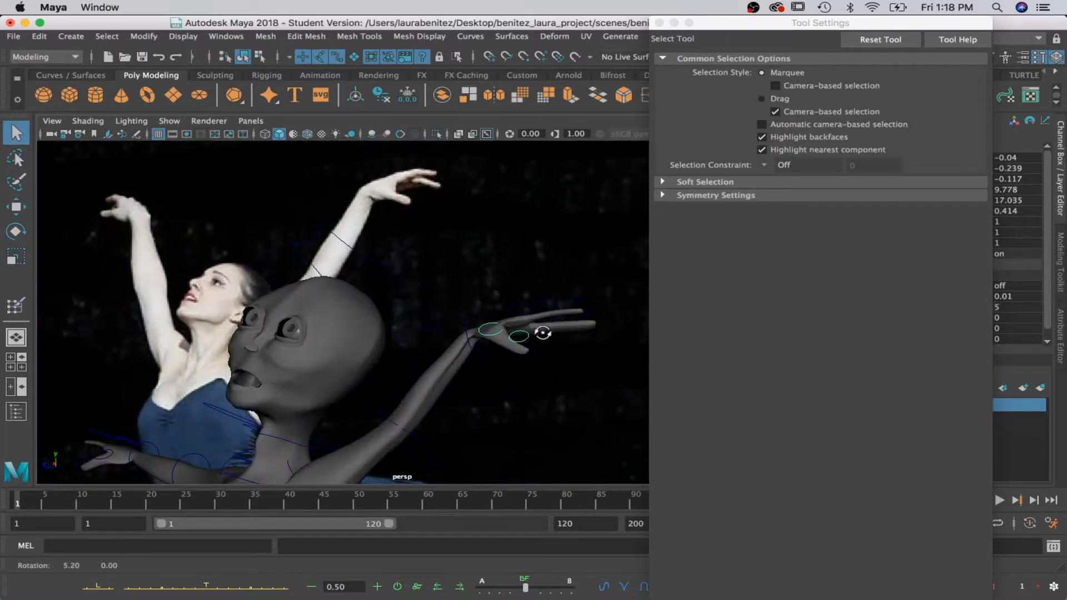
click(526, 307)
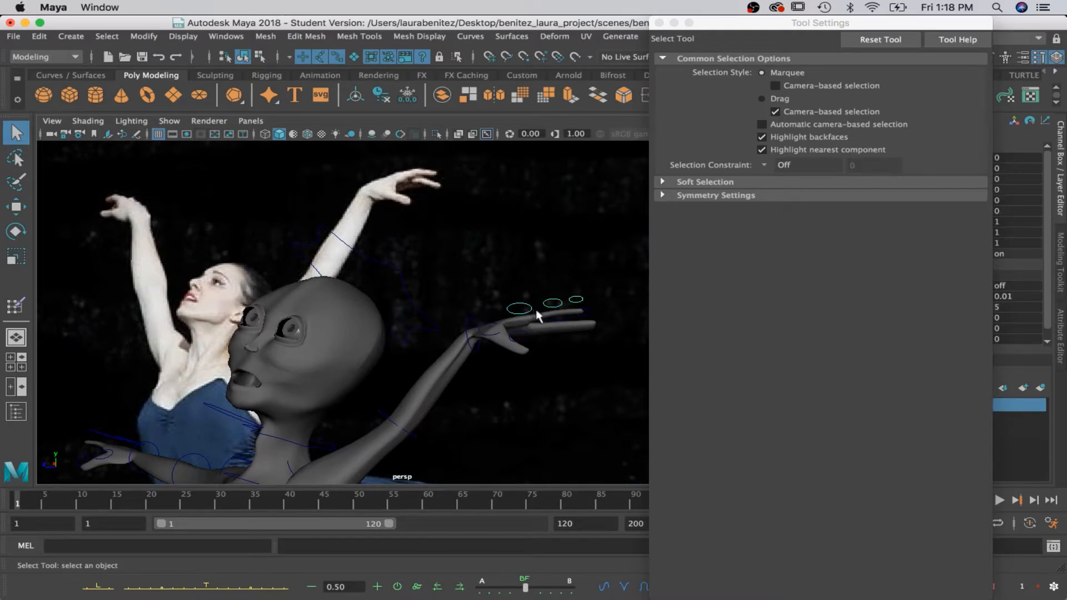
key(e)
drag(564, 315, 621, 310)
key(q)
click(551, 299)
key(e)
key(q)
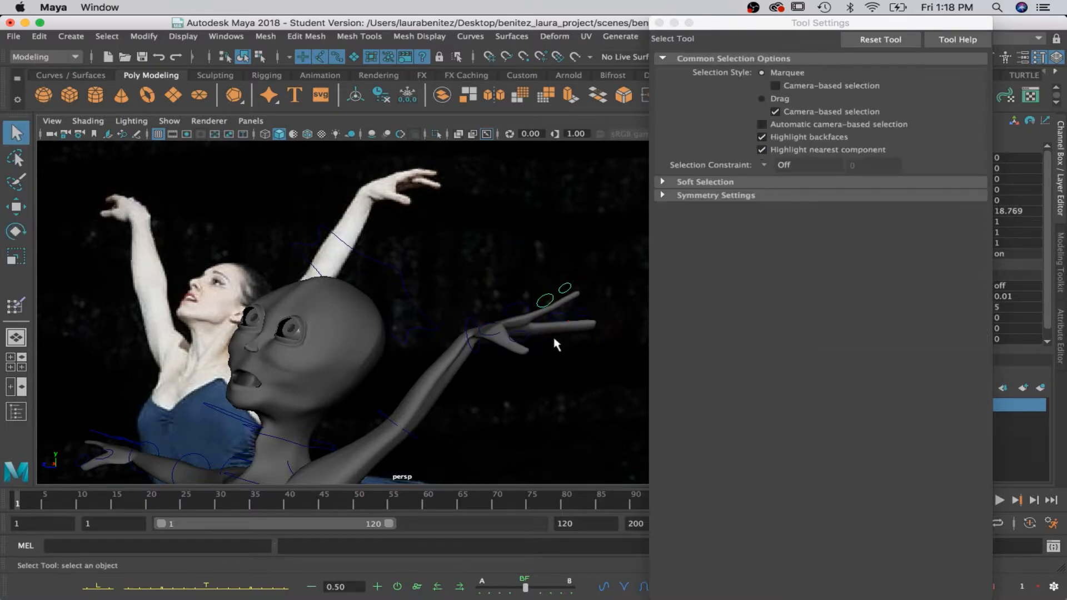
Curve the neighbouring left finger downward by rotating its middle joint control to about 10.0, 4.4, -28.6.
click(555, 318)
key(e)
drag(604, 330, 591, 361)
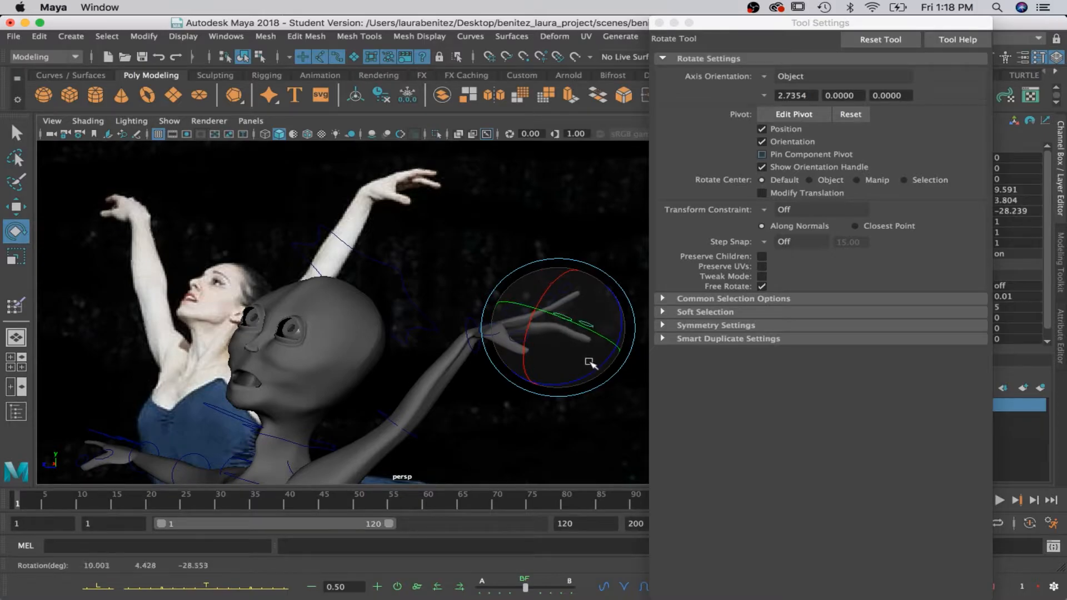
Select the right arm's shoulder control and rotate it to raise the arm up beside the head.
alt+drag(589, 364, 477, 376)
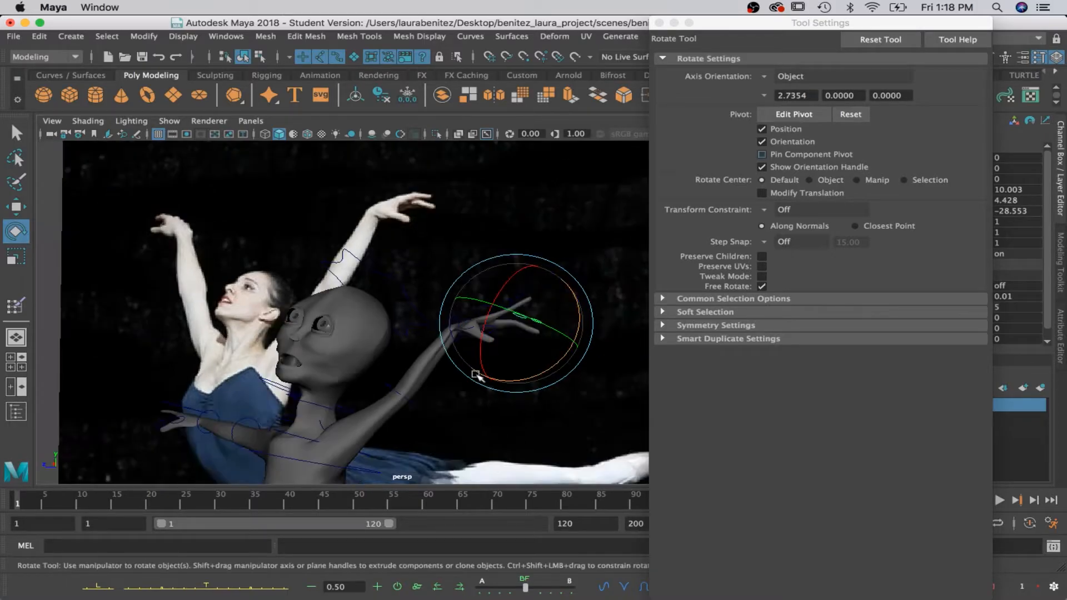
alt+drag(231, 376, 396, 203)
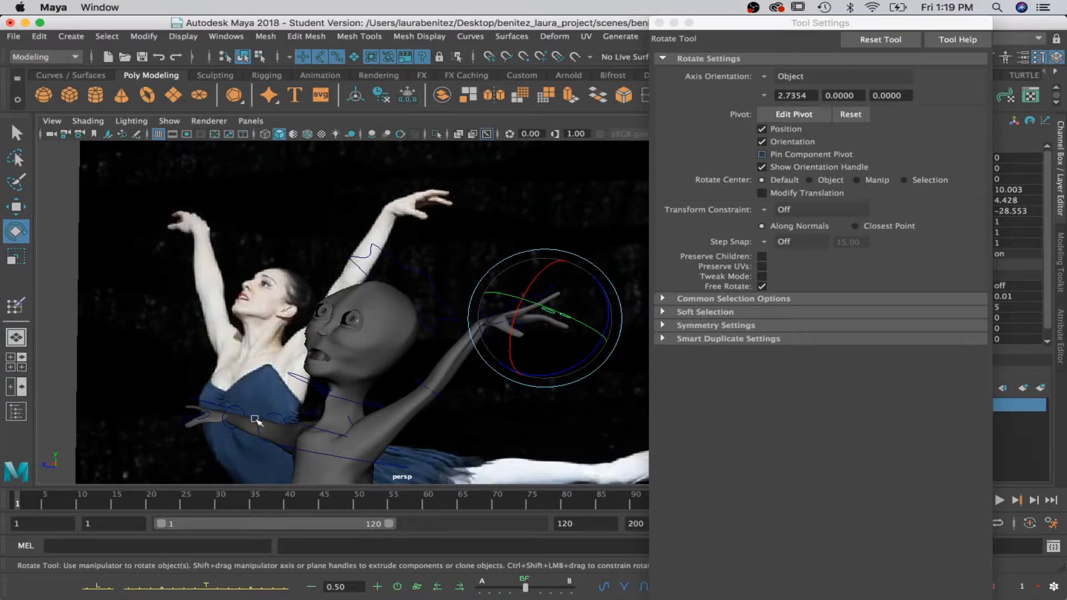
click(307, 419)
key(q)
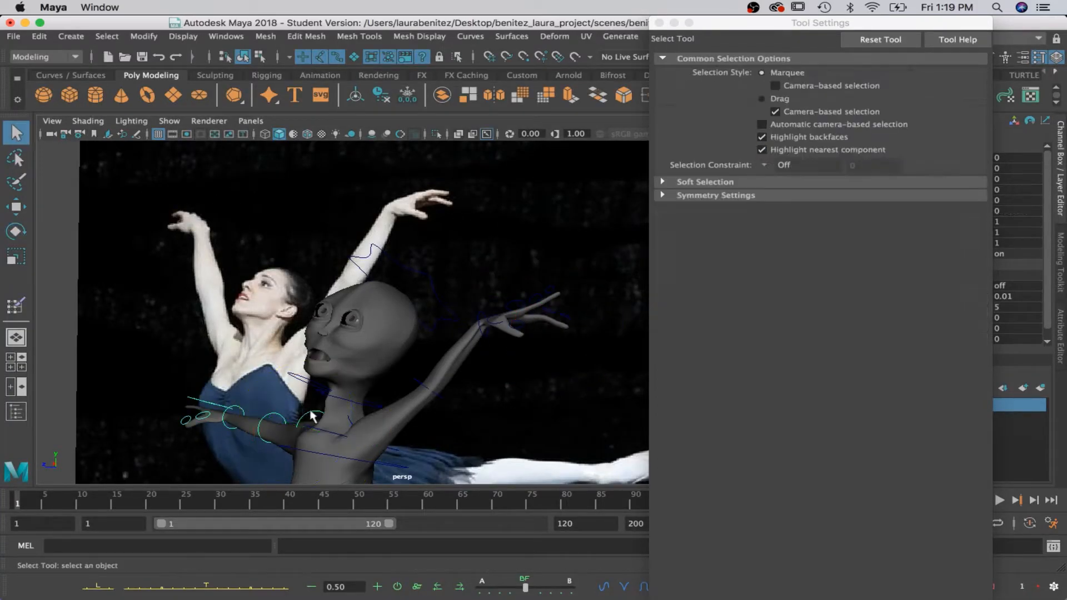
alt+drag(314, 427, 343, 430)
alt+middle_drag(357, 432, 235, 329)
click(439, 335)
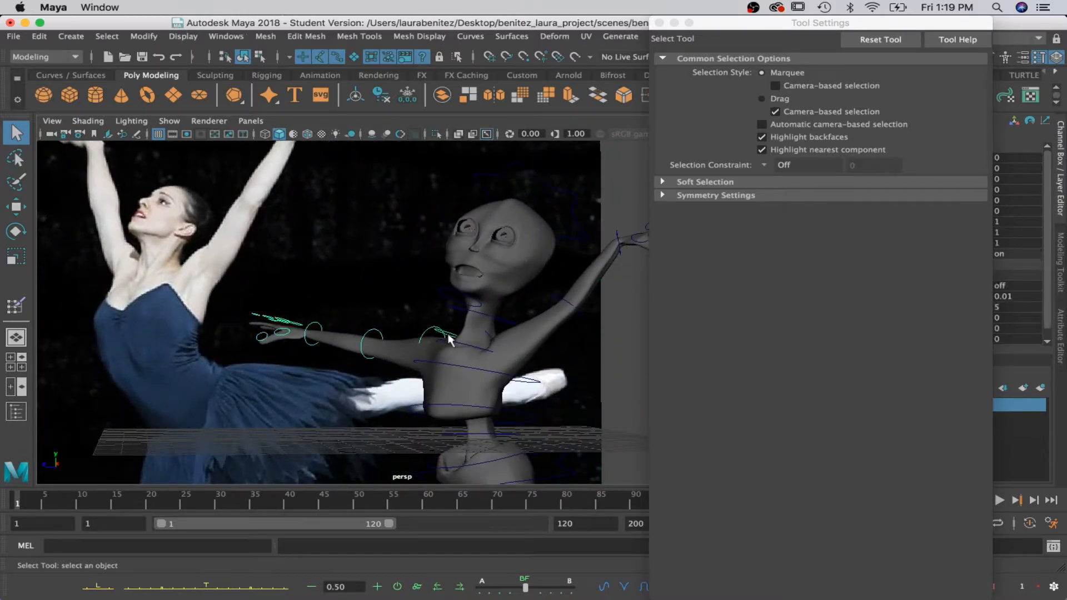
key(e)
drag(522, 336, 487, 330)
Select the neighbouring right shoulder control and rotate it to about 0, -8.1, -2.7.
key(q)
click(456, 330)
key(e)
drag(417, 360, 409, 355)
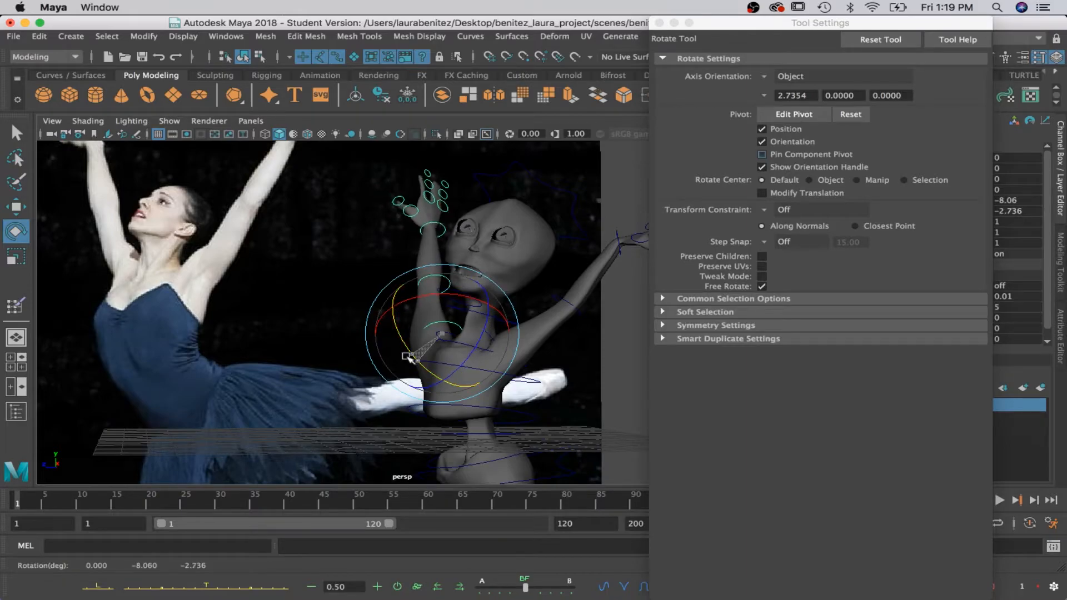
key(q)
click(437, 334)
key(w)
drag(445, 310, 456, 294)
key(super+z)
Rotate the right elbow control to about 2.4, 0.4, -9.0 and bend the right hand at its wrist control.
key(q)
click(435, 276)
key(e)
key(q)
click(452, 225)
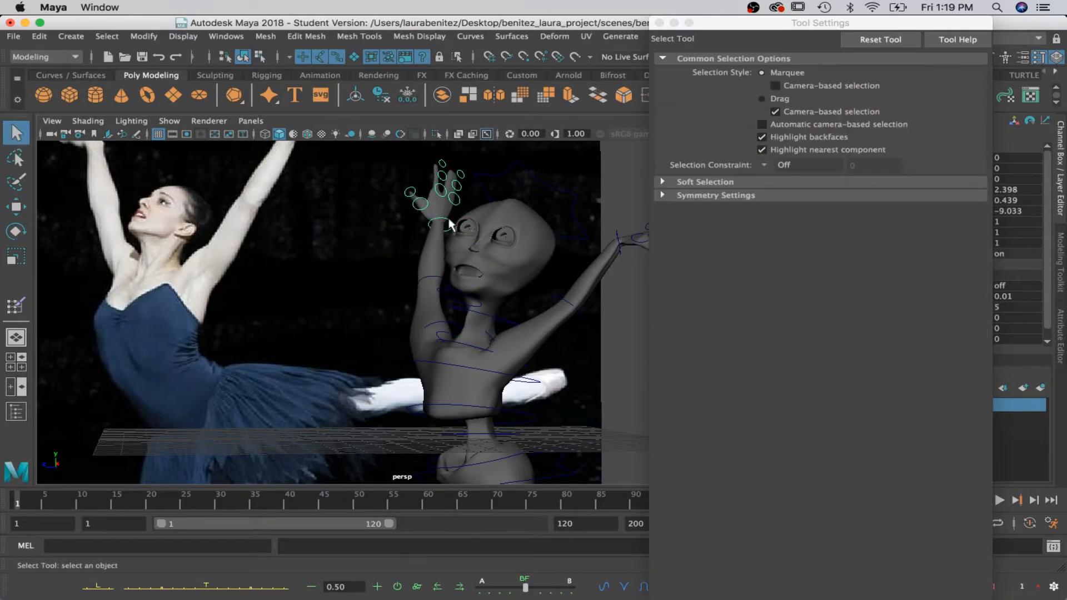
key(e)
drag(469, 241, 481, 201)
Adjust a right-hand finger by rotating its base control and turning its middle joint control to about 29 degrees in Z.
drag(396, 181, 345, 237)
key(q)
click(460, 205)
key(e)
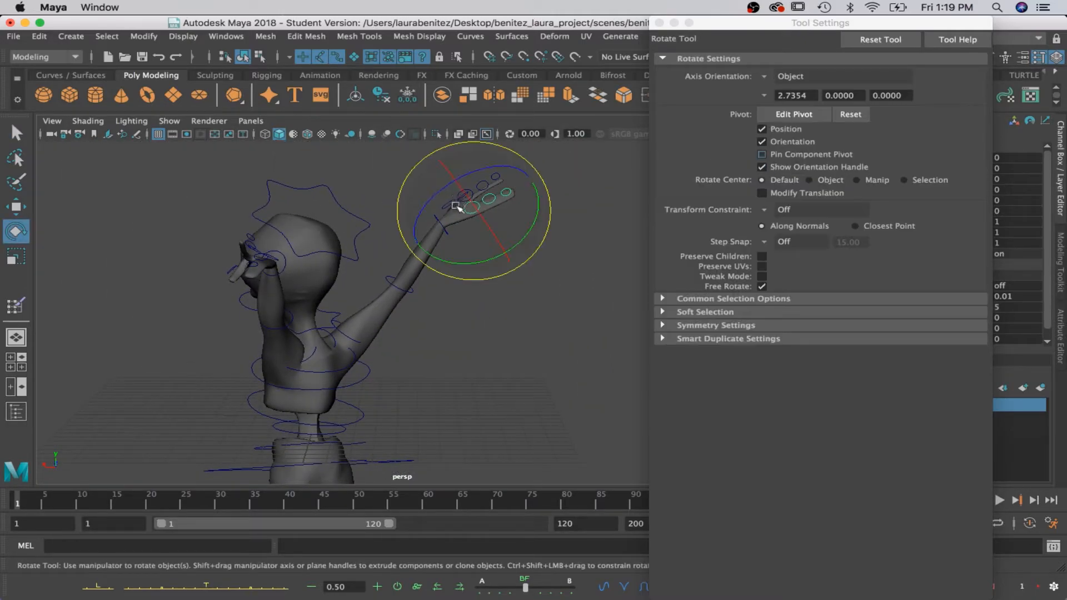
drag(454, 185, 497, 178)
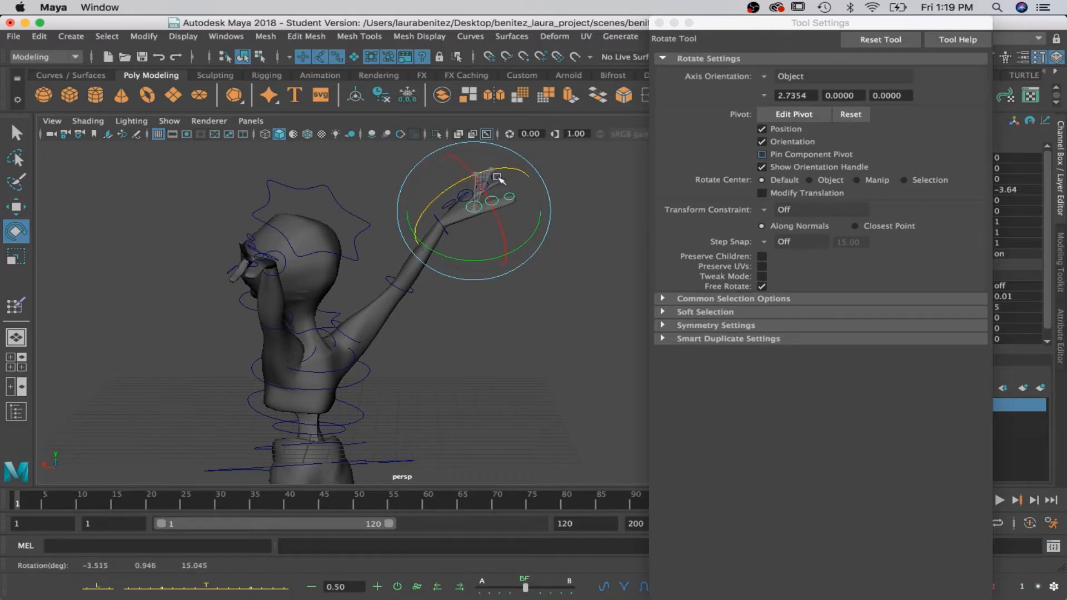
key(q)
click(498, 195)
key(e)
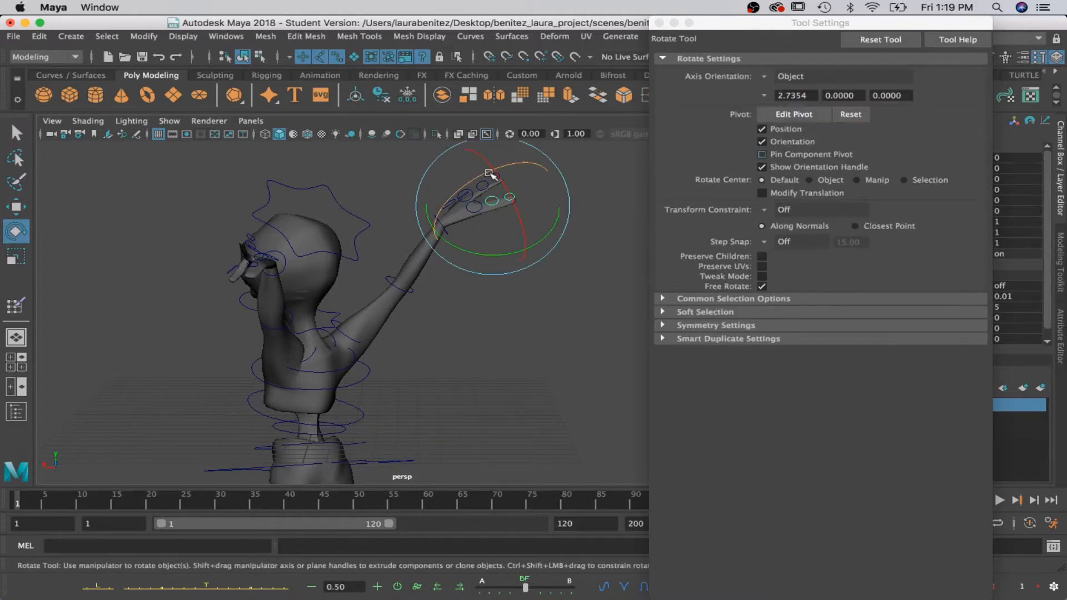
drag(504, 166, 509, 224)
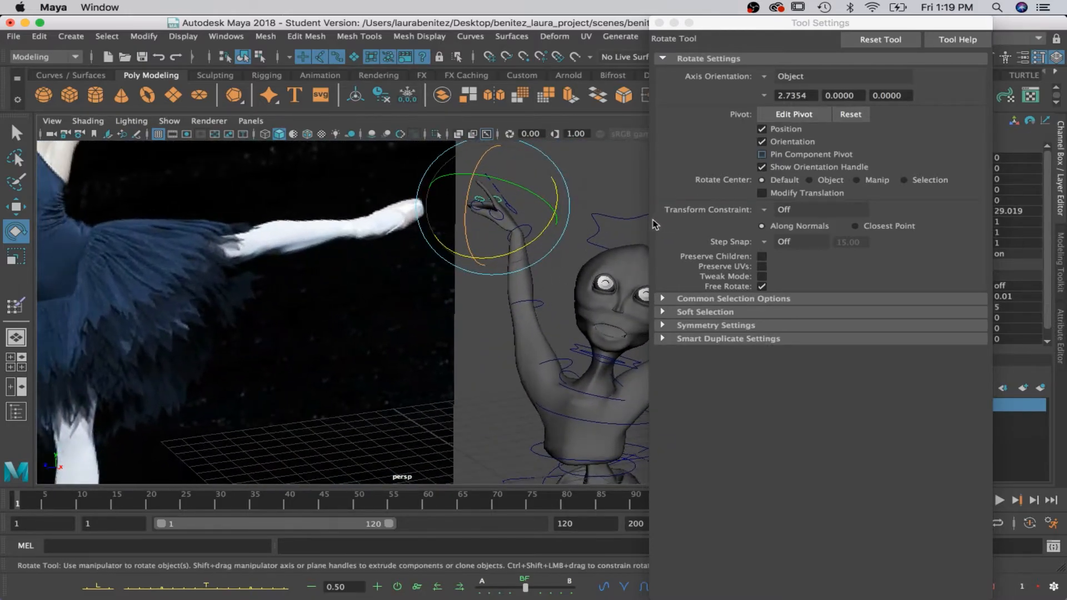
Bend another right-hand finger, rotating one joint control to about -14.8 degrees in Z and its tip control to about -7.7.
key(q)
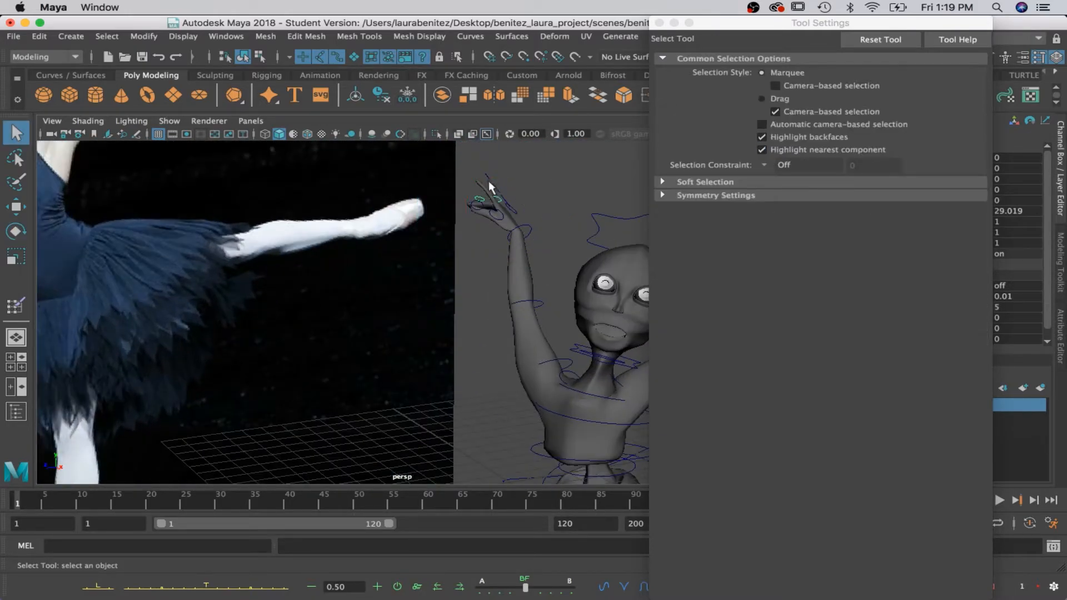
key(e)
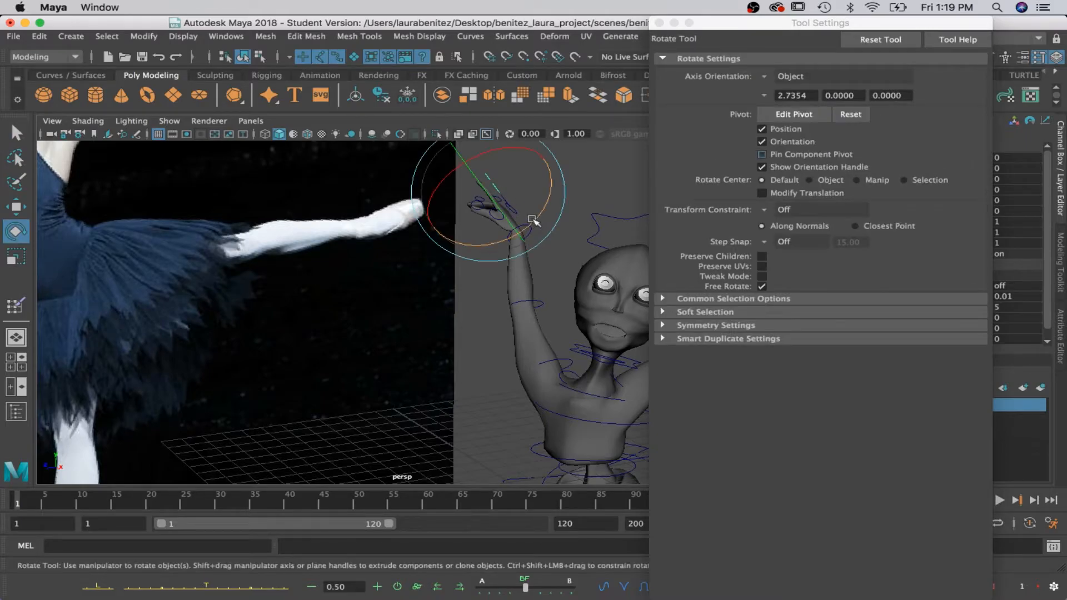
drag(540, 211, 532, 225)
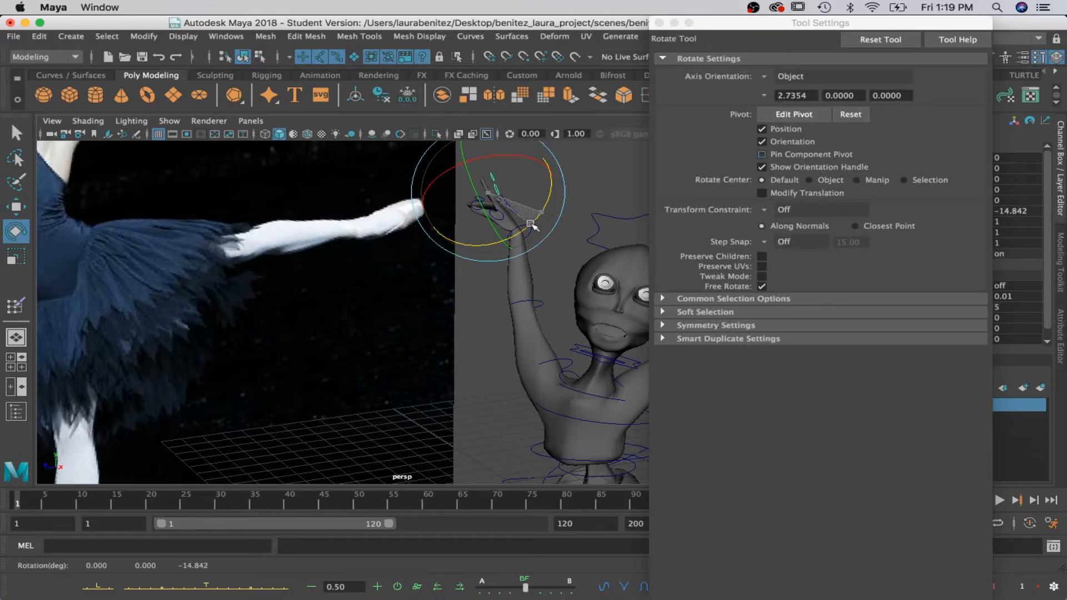
key(q)
key(e)
drag(532, 194, 539, 201)
alt+middle_drag(547, 231, 382, 223)
alt+drag(378, 223, 346, 205)
key(q)
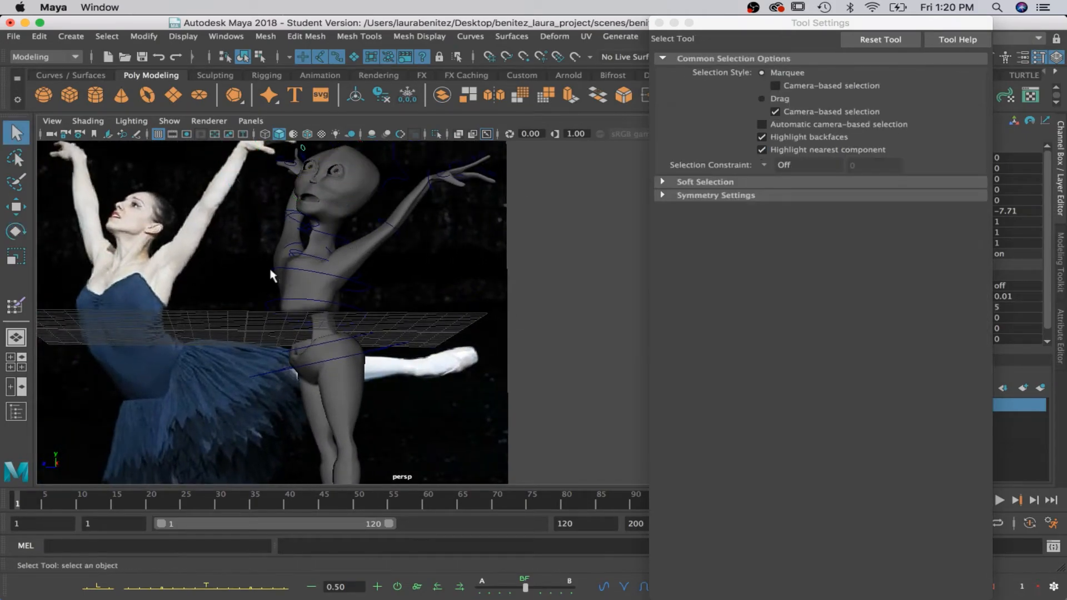
mouse_move(319, 265)
alt+mouse_down()
mouse_move(326, 276)
mouse_move(310, 273)
alt+mouse_up()
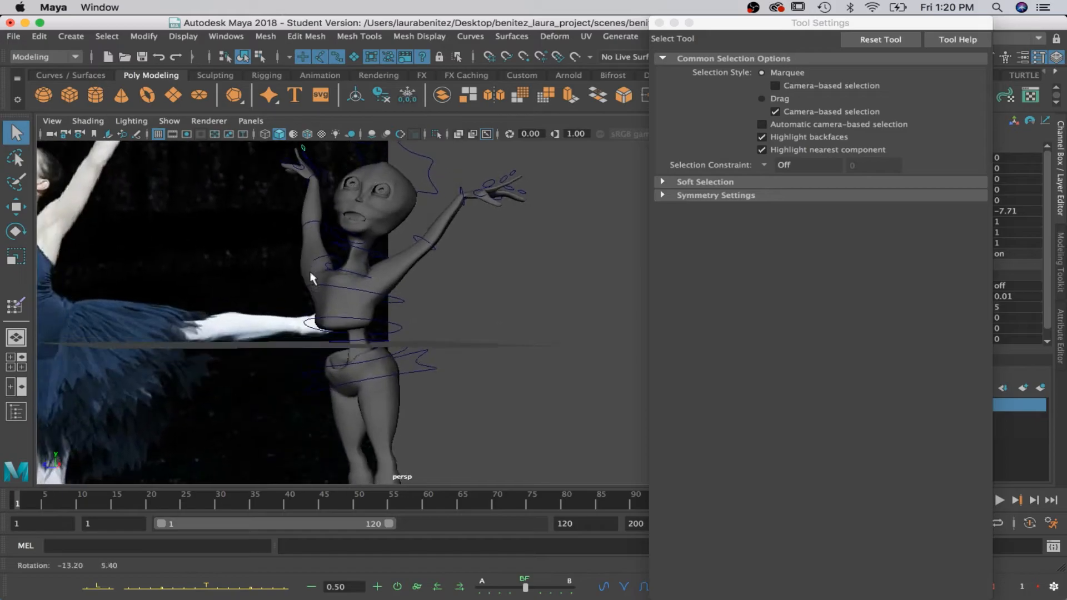
click(334, 282)
key(e)
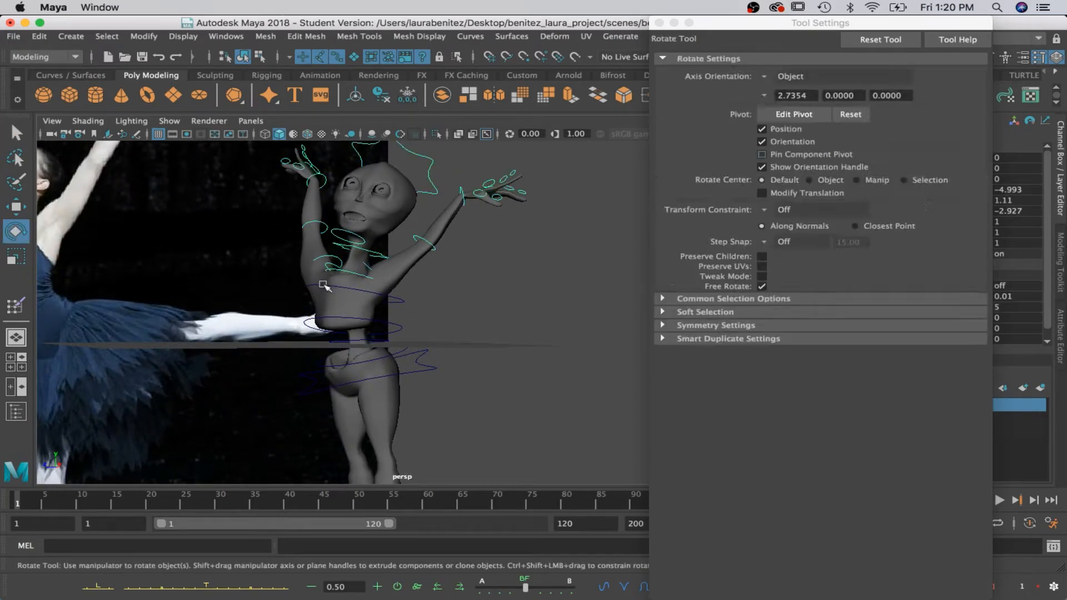
drag(324, 271, 346, 272)
key(ctrl+z)
Reselect the right shoulder control and rotate the arm to about -4.6, 19.7, -33.0, comparing with the dancer's pose.
key(q)
click(327, 266)
key(e)
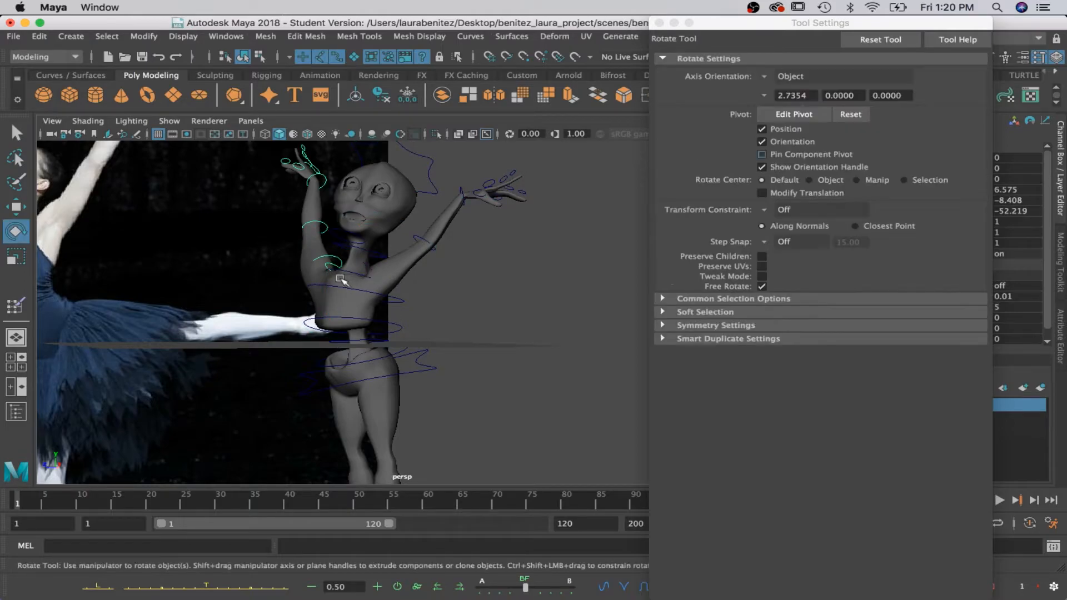
drag(298, 275, 400, 274)
alt+middle_drag(402, 275, 411, 278)
drag(364, 240, 401, 241)
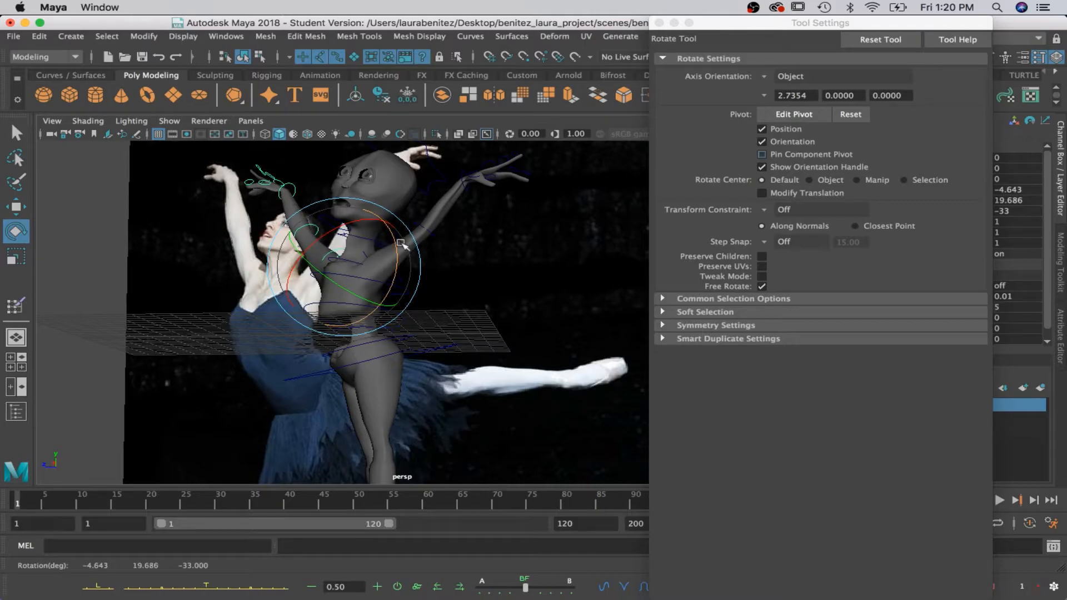
Select the hip control and rotate the pelvis to about 30.2, 31.0, 5.5 to match the dancer's hip tilt.
key(q)
click(310, 232)
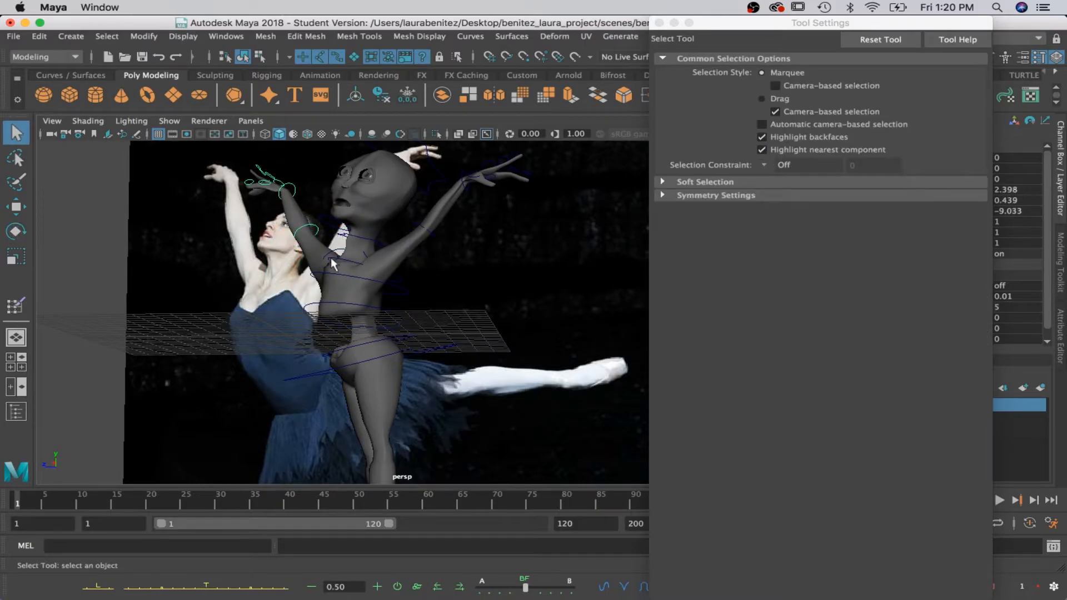
alt+middle_drag(394, 325, 396, 256)
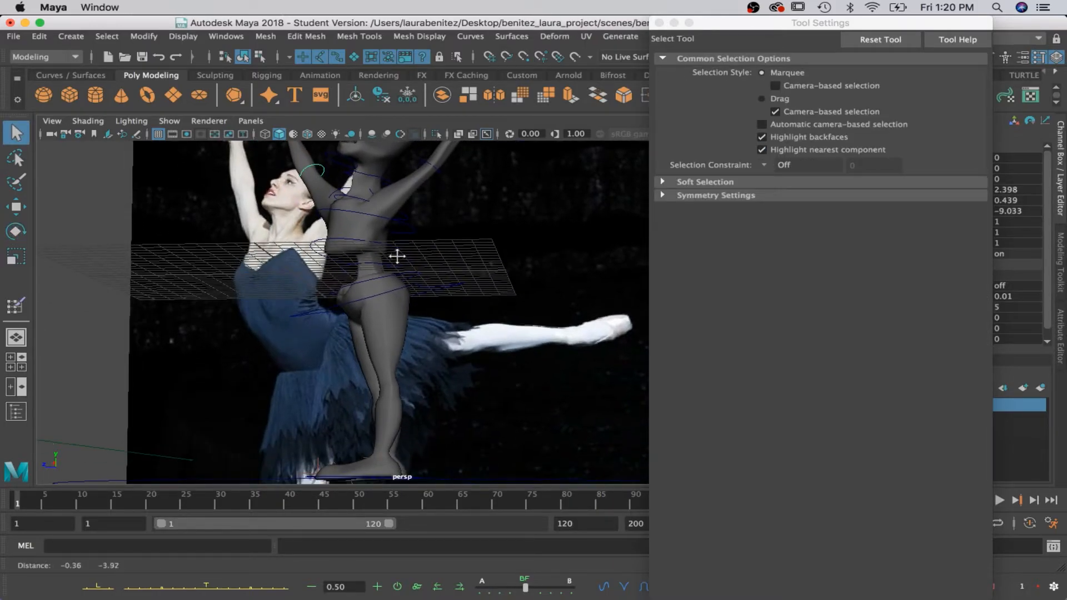
click(341, 305)
key(e)
drag(328, 272, 370, 306)
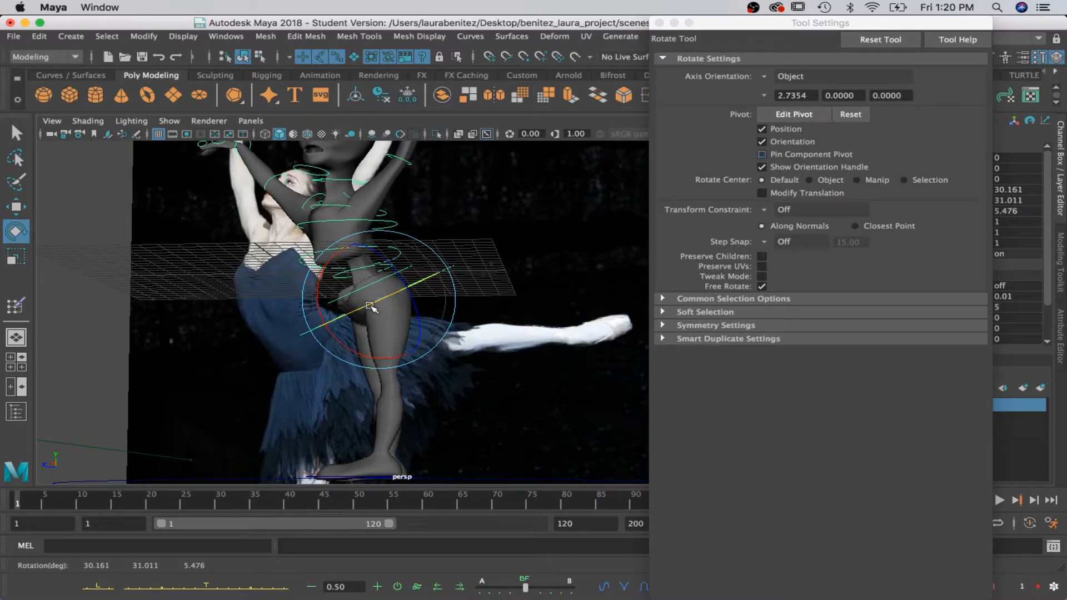
Select the lower spine control above the pelvis and rotate it to lean the torso like the dancer's.
key(q)
click(345, 271)
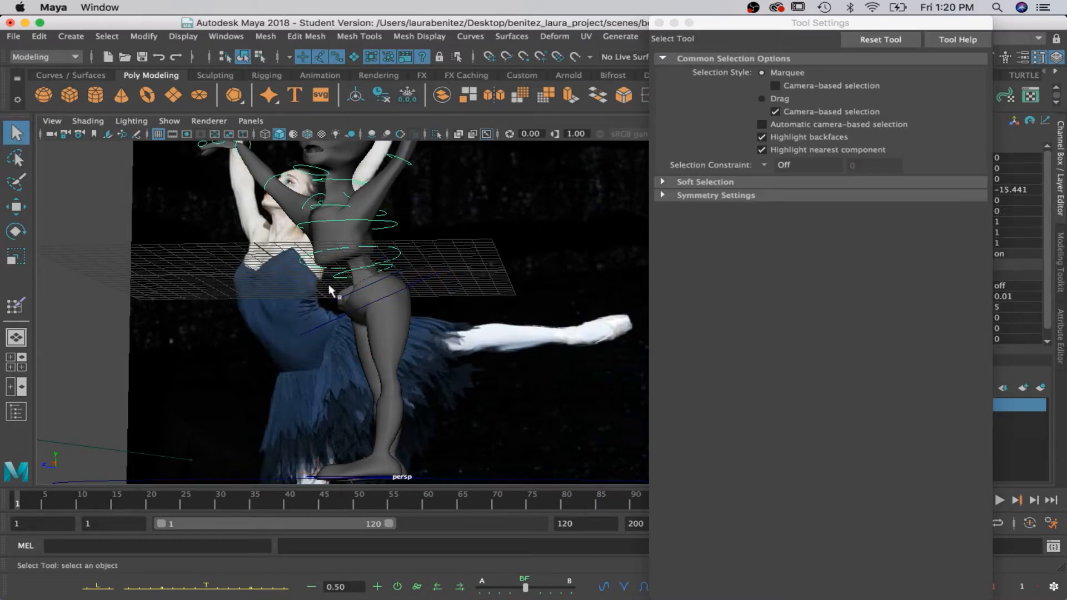
key(e)
key(q)
key(e)
drag(312, 244, 316, 210)
key(q)
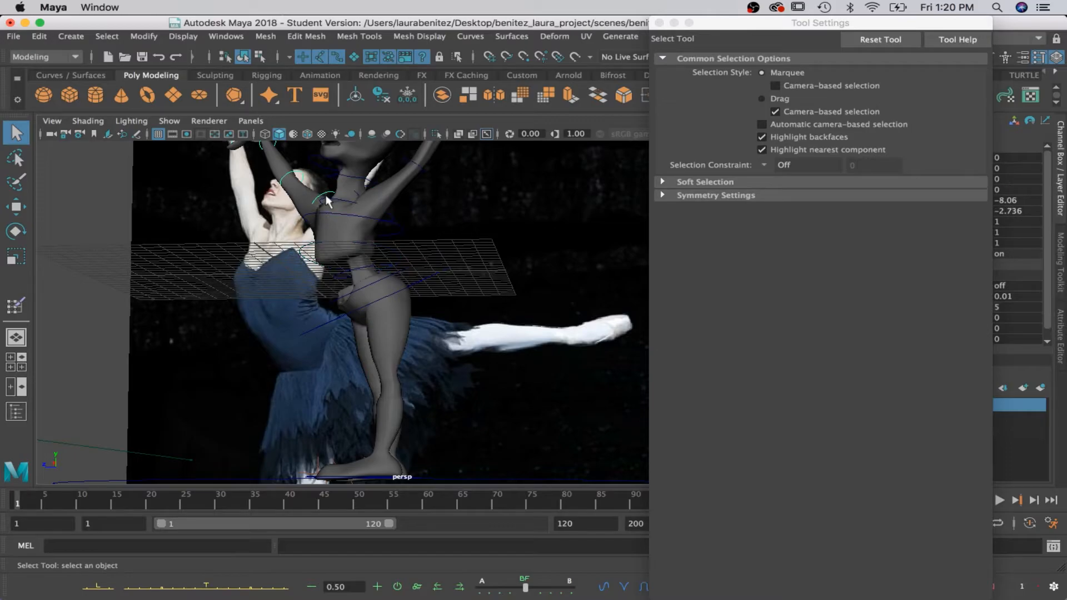
Rotate the upper chest control to about -8.5, 1.1, -2.9 to follow the dancer's arched back.
key(e)
drag(312, 179, 321, 170)
scroll(328, 195, down, 2)
alt+drag(395, 247, 409, 321)
key(q)
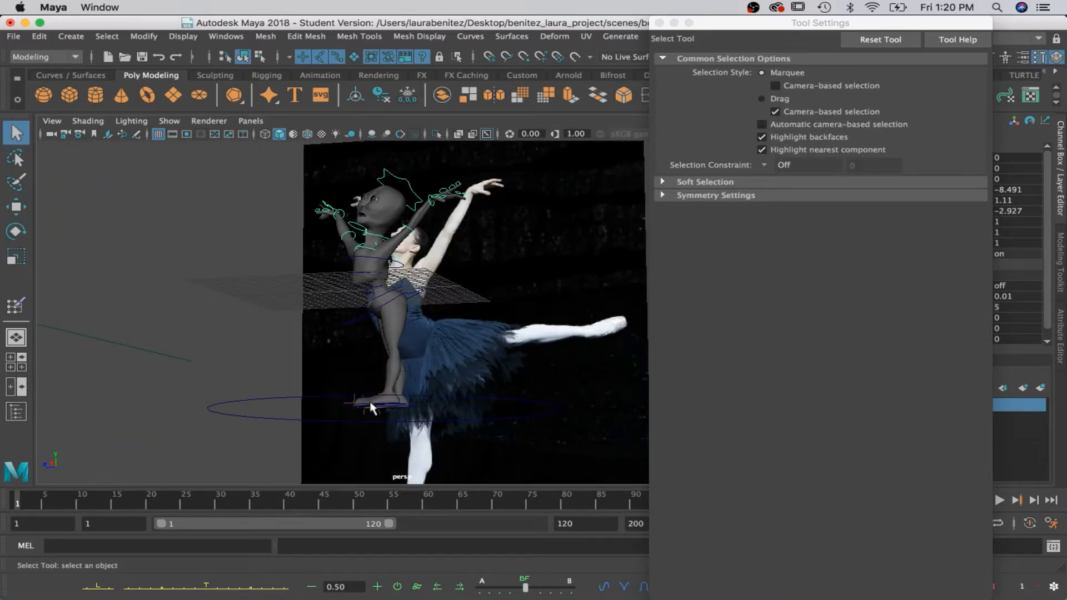
Select the left foot control, lift the foot behind the body and rotate it to about 138.6, 10.5, 9.9.
alt+drag(376, 409, 406, 415)
click(407, 407)
key(w)
drag(334, 397, 386, 406)
drag(458, 333, 469, 307)
key(e)
drag(404, 326, 453, 390)
Extend the left leg backward by moving its foot control to about 9.97 in Y and -9.75 in Z.
key(w)
drag(452, 319, 453, 296)
drag(387, 355, 414, 356)
drag(491, 290, 493, 272)
drag(419, 335, 429, 334)
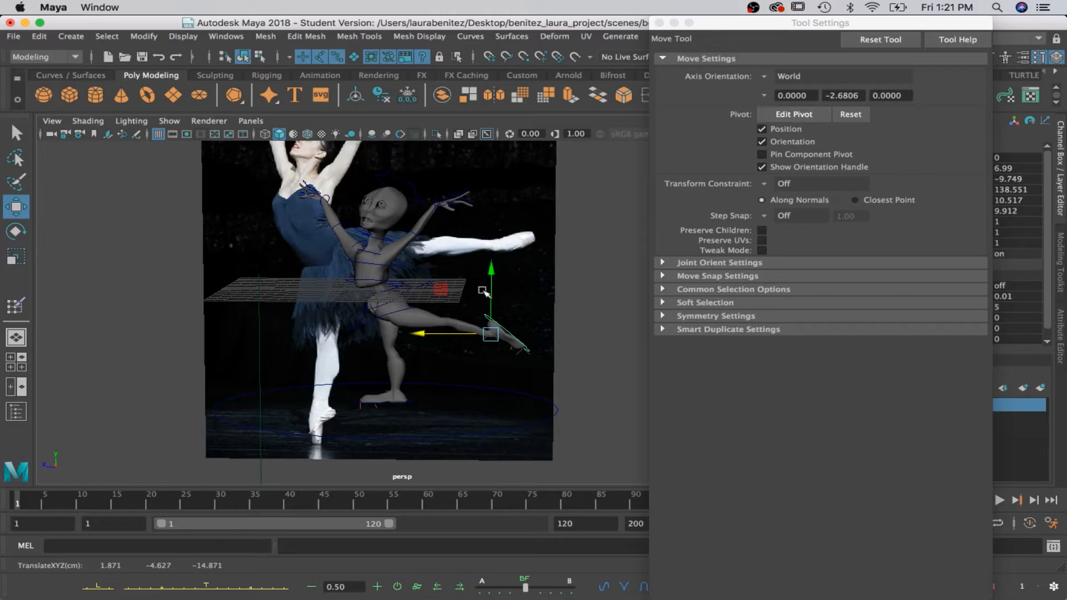
drag(494, 261, 592, 331)
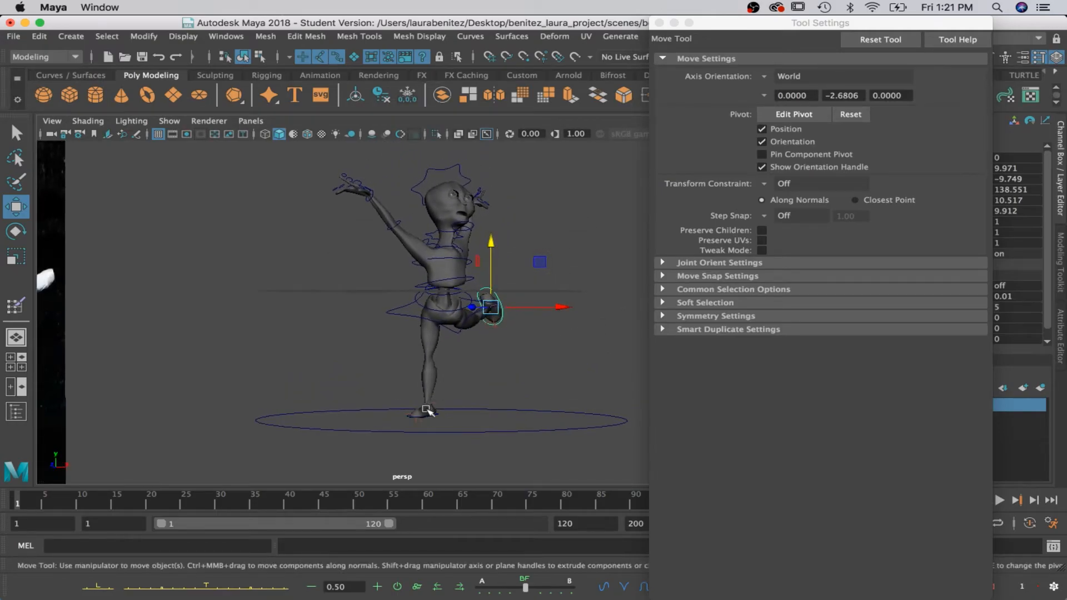
Select the right foot control and shift the standing foot sideways under the body.
key(q)
click(407, 416)
key(w)
drag(470, 409, 370, 398)
Try raising the hip control to about 0.7 in Y and undo the move.
key(q)
click(436, 317)
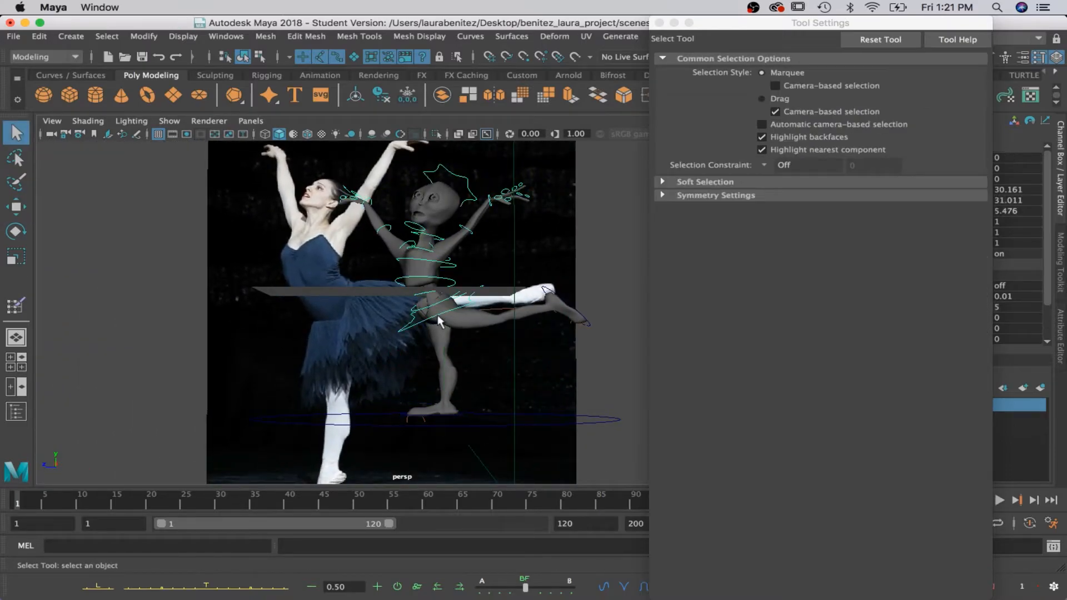
key(w)
drag(443, 243, 447, 239)
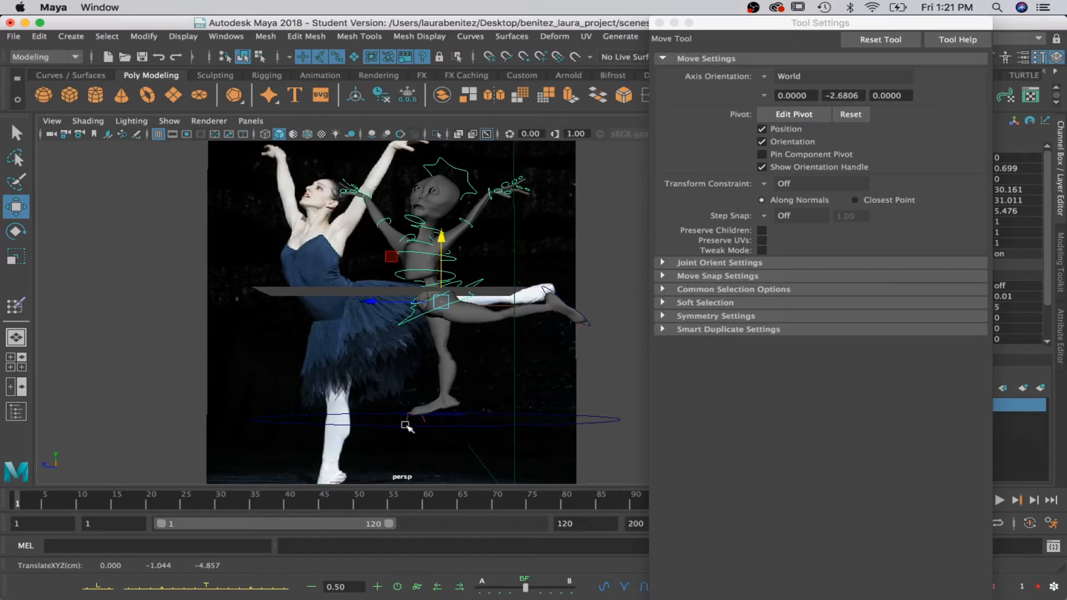
key(ctrl+z)
Reselect the right foot control and move it to about 1.88 in X and -0.28 in Z.
key(q)
click(450, 421)
key(w)
drag(371, 403, 377, 404)
alt+drag(386, 417, 410, 408)
Rotate the right foot control to turn the standing foot by about 20.6 degrees.
scroll(390, 428, down, 3)
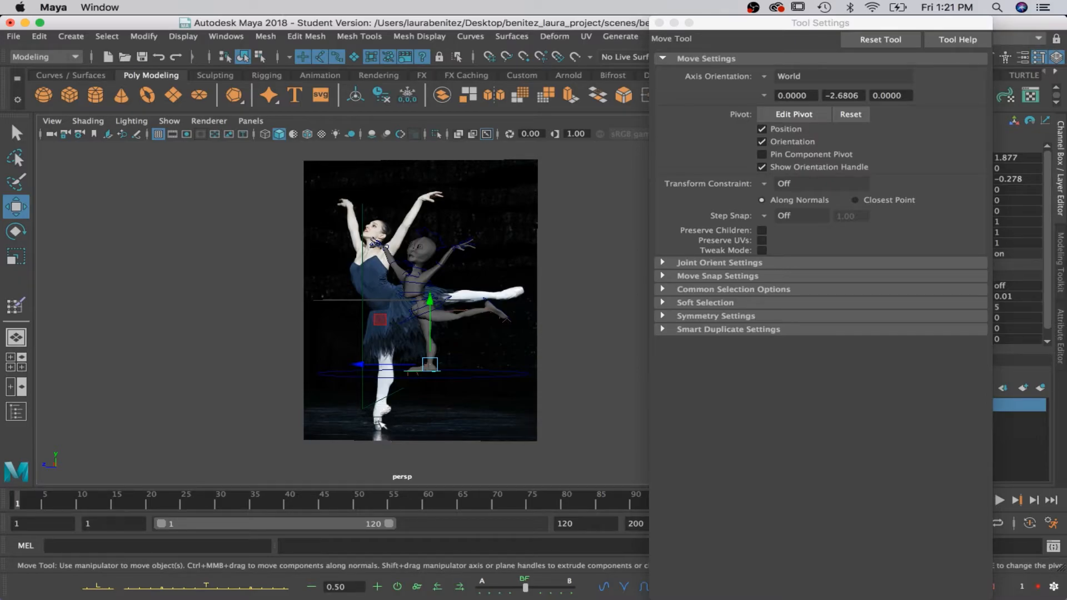
scroll(439, 354, up, 5)
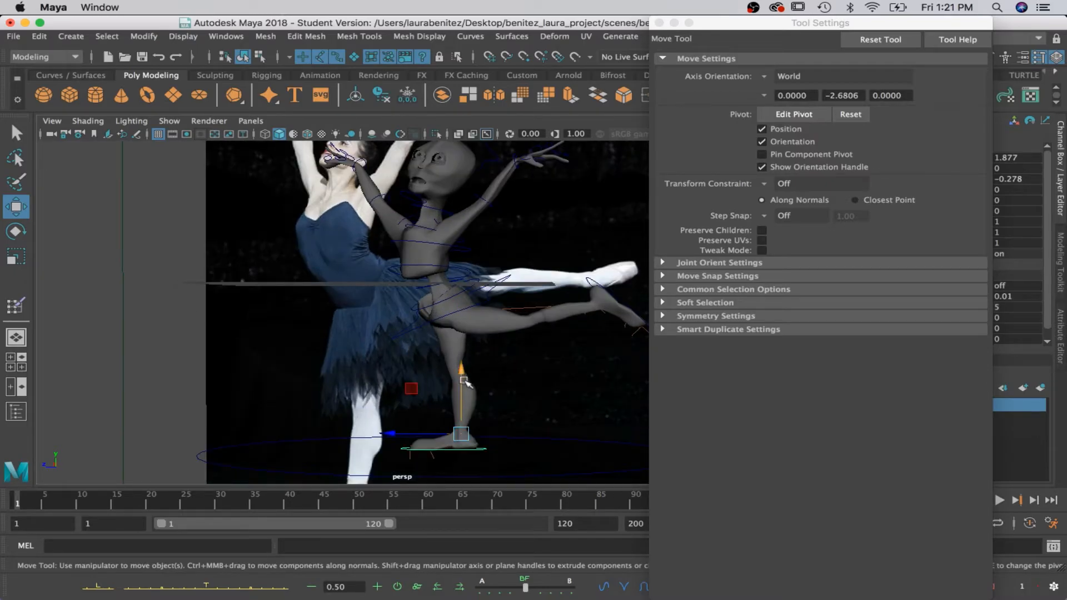
alt+drag(488, 395, 524, 388)
key(e)
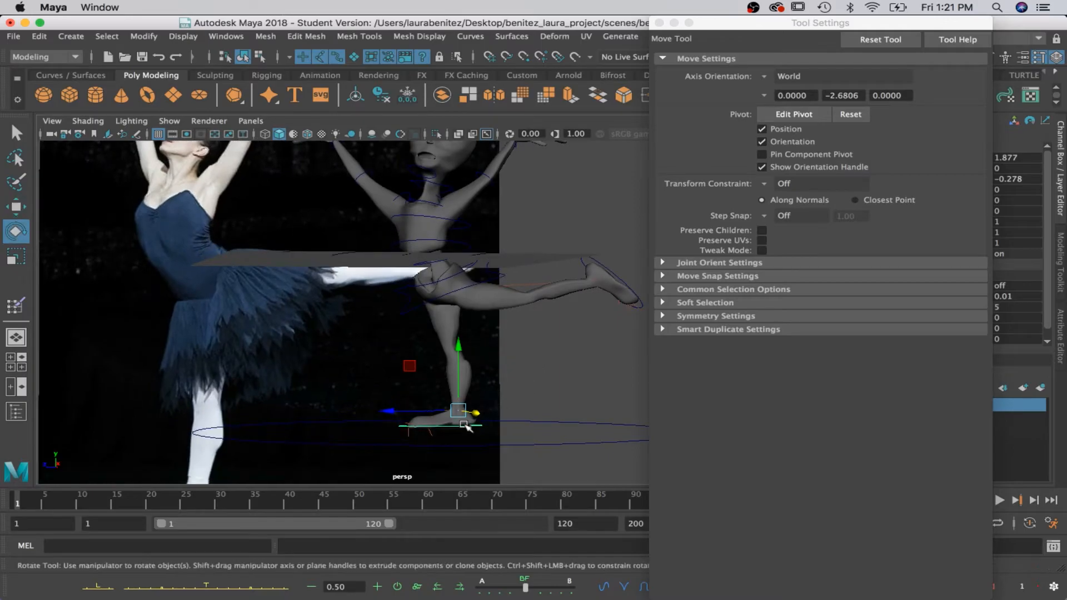
drag(436, 412, 576, 322)
Move the hip control to about 0.05 in Y and shift it sideways to about 0.42 in X.
key(q)
click(514, 288)
key(w)
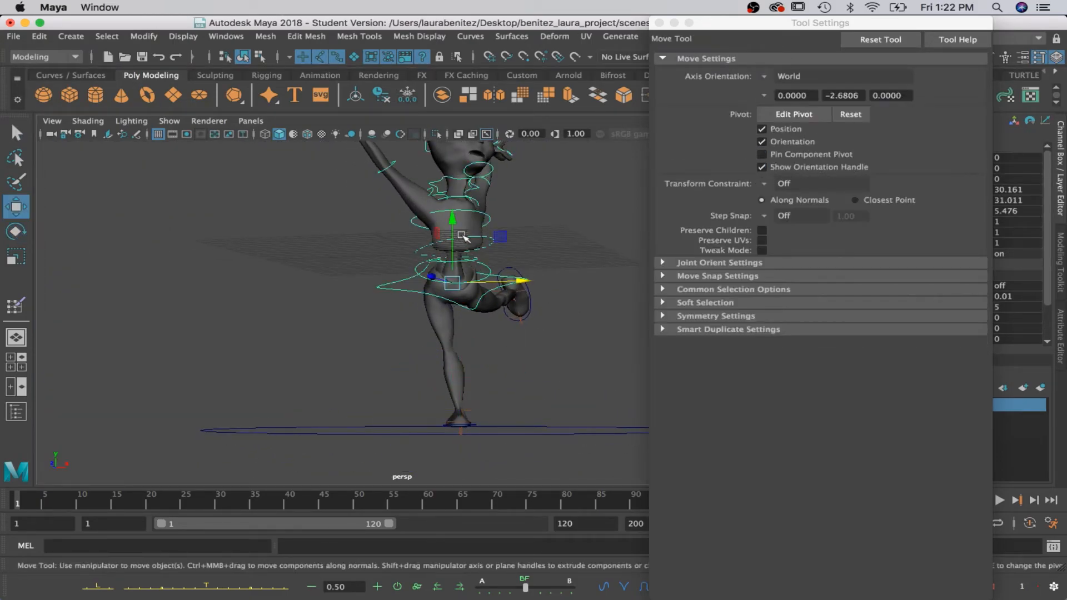
drag(454, 221, 457, 225)
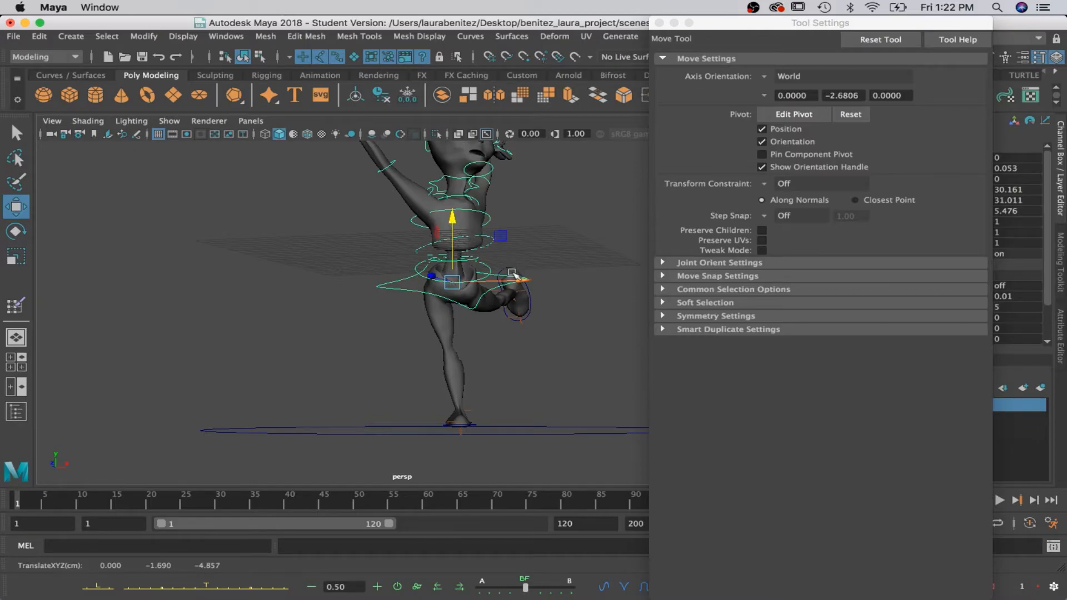
drag(521, 281, 516, 358)
Select the left foot control and shift the raised foot sideways to about -1.12 in X.
key(q)
click(496, 318)
key(w)
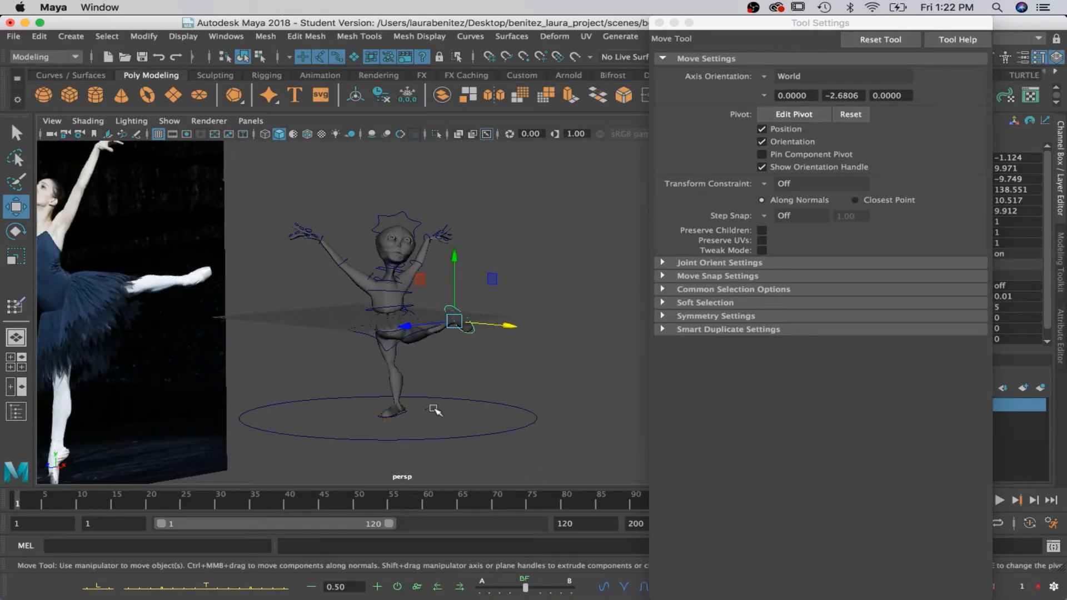
Select the right foot control and shift the standing foot sideways to about 2.79 in X.
scroll(433, 409, up, 3)
scroll(414, 417, down, 3)
click(404, 414)
drag(427, 410, 555, 403)
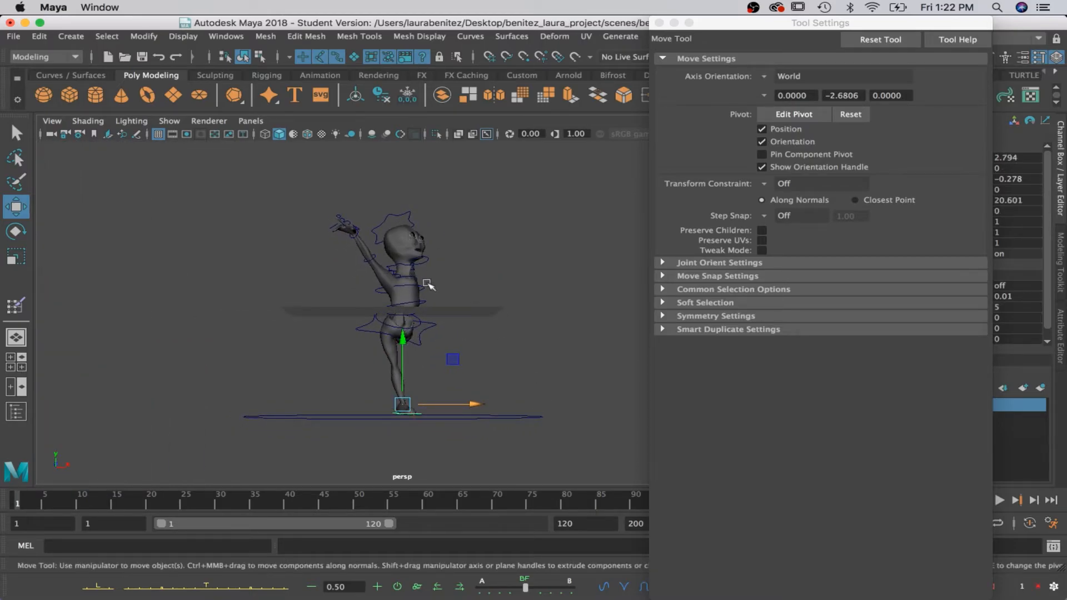
alt+drag(429, 284, 387, 302)
Reselect the hip control and raise the body to about 0.66 in Y.
key(q)
alt+drag(451, 335, 364, 332)
click(387, 331)
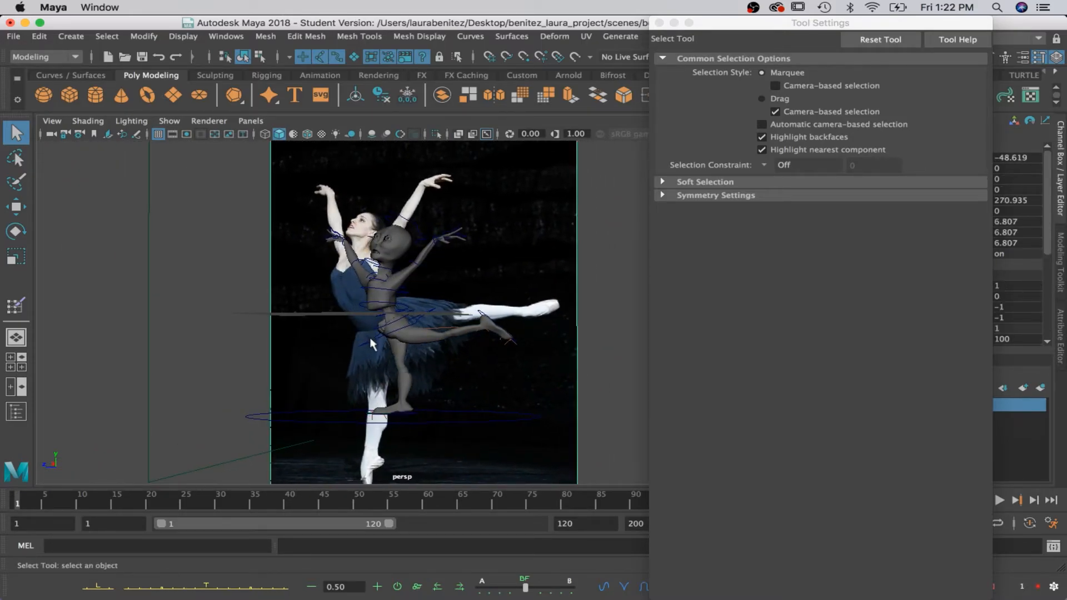
key(w)
drag(397, 278, 396, 267)
Tilt the right foot control to about -6.8 degrees and move it to about -1.34 in Z.
key(q)
click(371, 416)
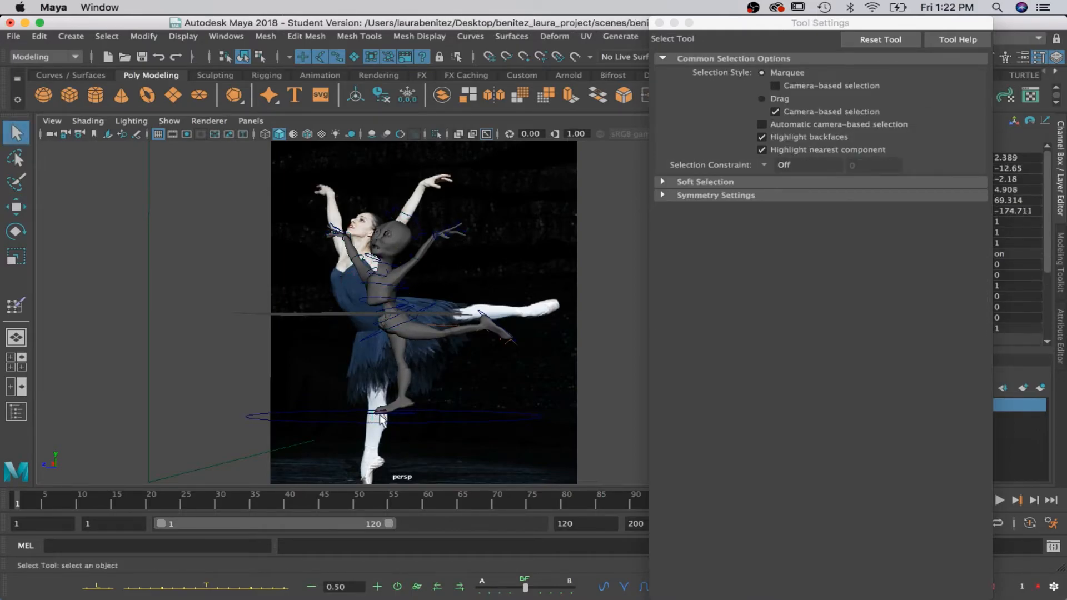
key(e)
drag(383, 406, 356, 365)
key(w)
mouse_move(364, 407)
mouse_down()
mouse_move(451, 433)
mouse_move(524, 431)
mouse_move(369, 422)
mouse_move(366, 411)
mouse_up()
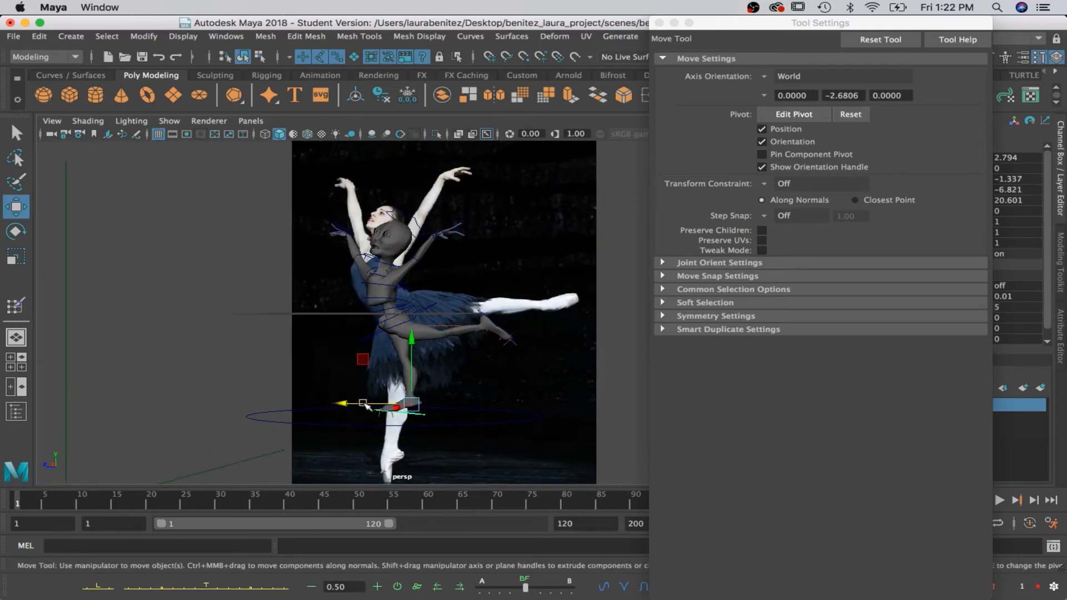
Rotate the right foot control to about 97.8, 19.1, 21.3 so the standing foot points down en pointe.
key(e)
drag(363, 360, 521, 421)
drag(438, 459, 360, 453)
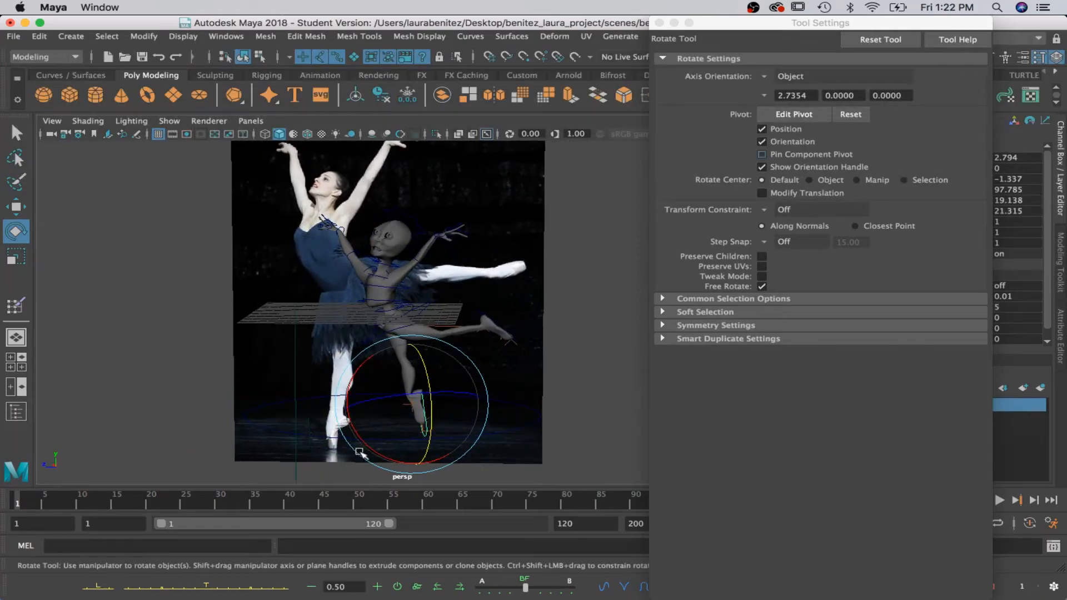
scroll(361, 451, up, 2)
Select the hip control and move the body to about -1.66 in Z, over the pointed standing foot.
key(q)
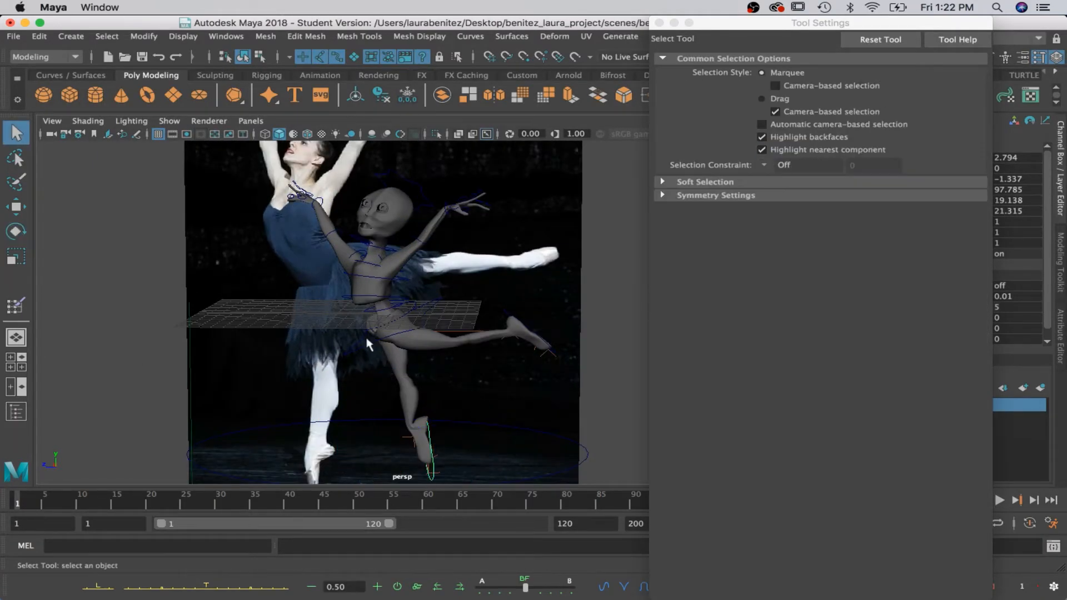
click(372, 348)
key(w)
drag(340, 329, 364, 330)
Select the left foot control and move the raised foot to about 9.28 in Y and -10.76 in Z.
key(q)
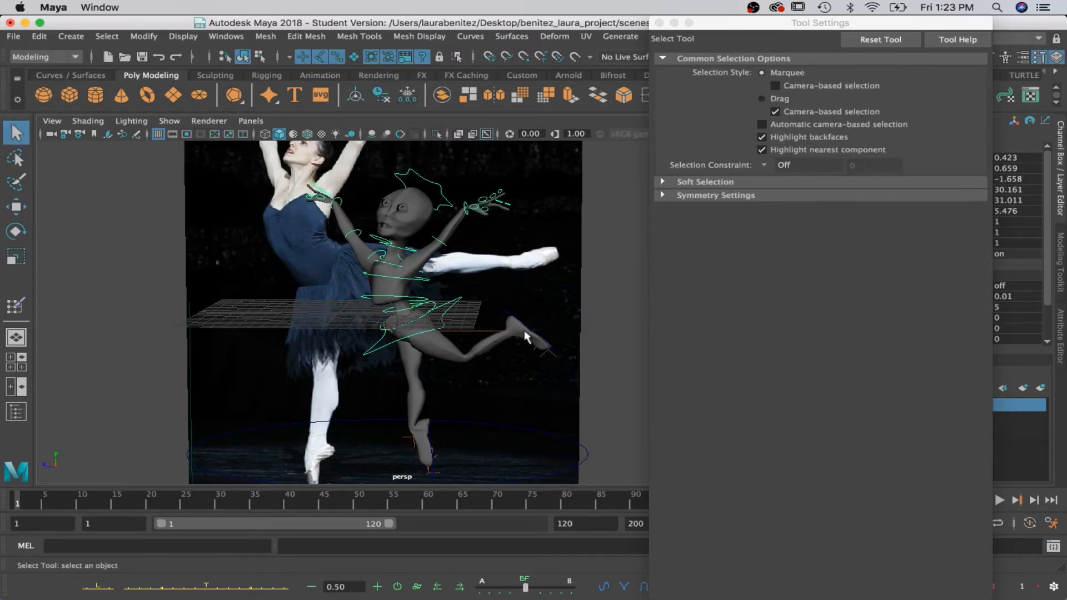
click(545, 348)
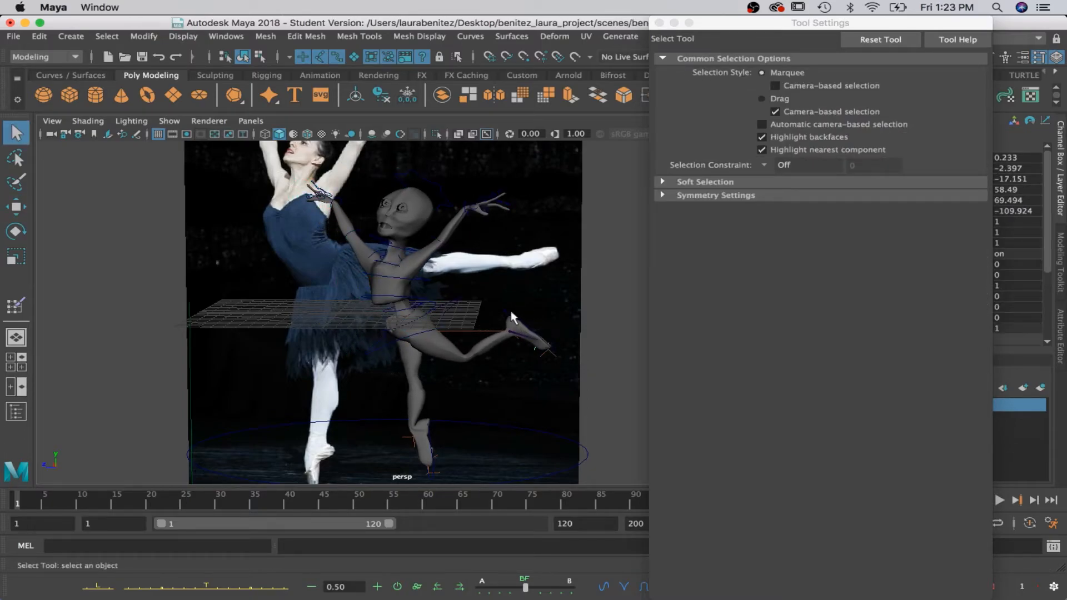
click(512, 316)
key(w)
drag(441, 331, 458, 335)
mouse_move(517, 300)
mouse_down()
mouse_move(520, 314)
mouse_move(520, 280)
mouse_up()
Rotate the left foot control to about 148.0, 1.7, 41.9 and lower it to about 6.57 in Y.
key(e)
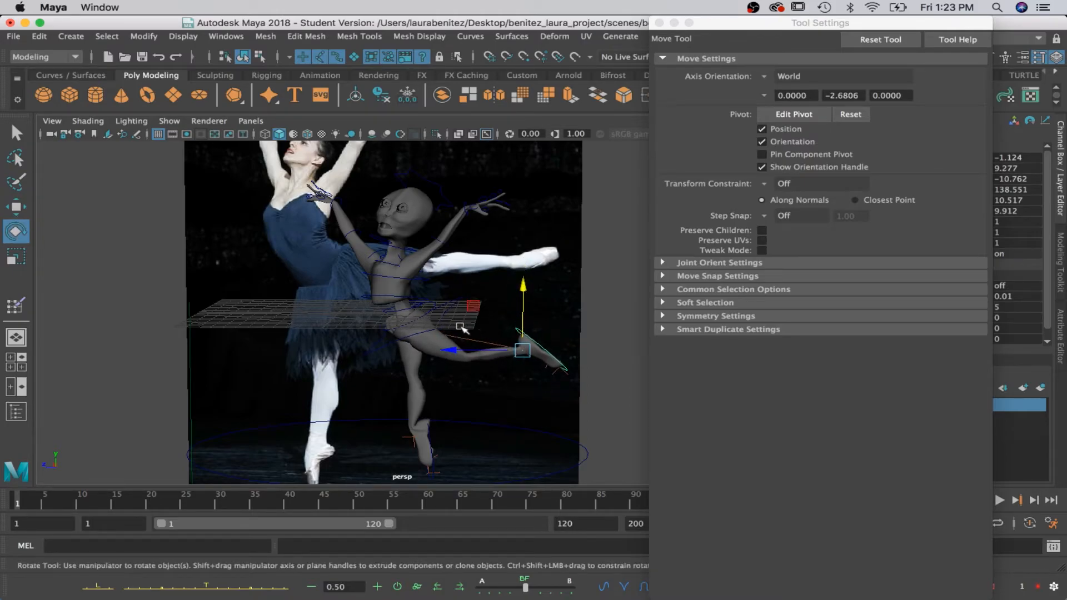
drag(466, 318, 539, 361)
key(w)
drag(525, 284, 527, 342)
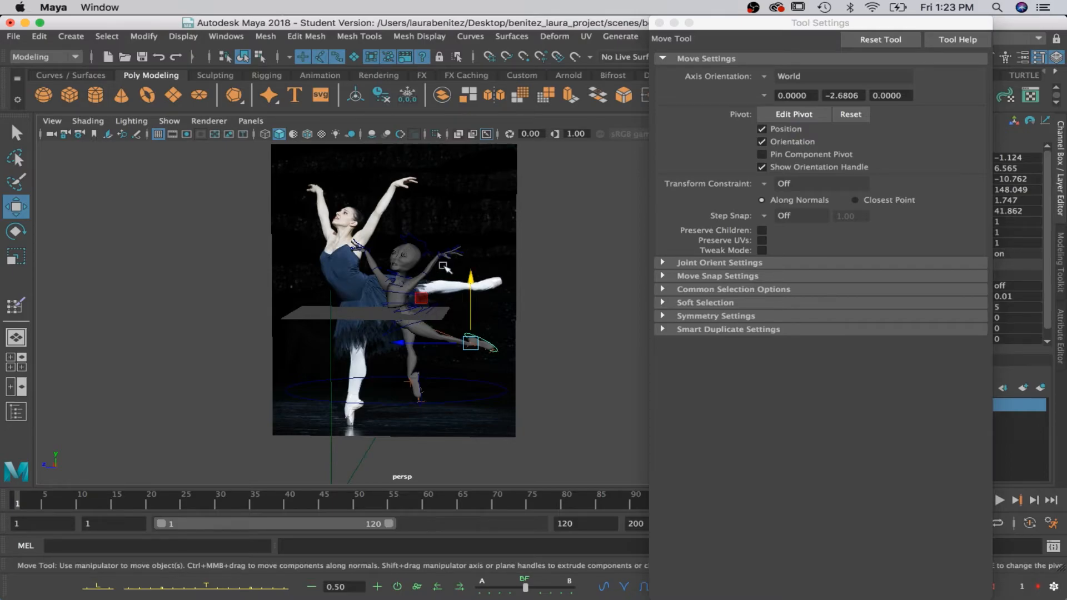
Examine the character's full pose against the reference dancer from several distances and angles.
scroll(445, 268, up, 2)
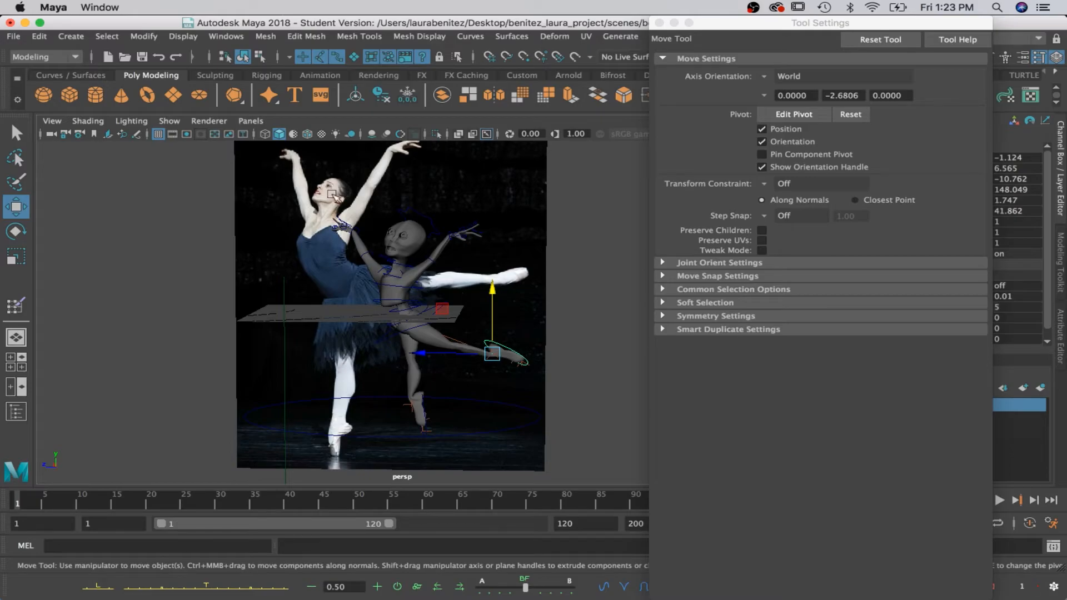
key(space)
key(space)
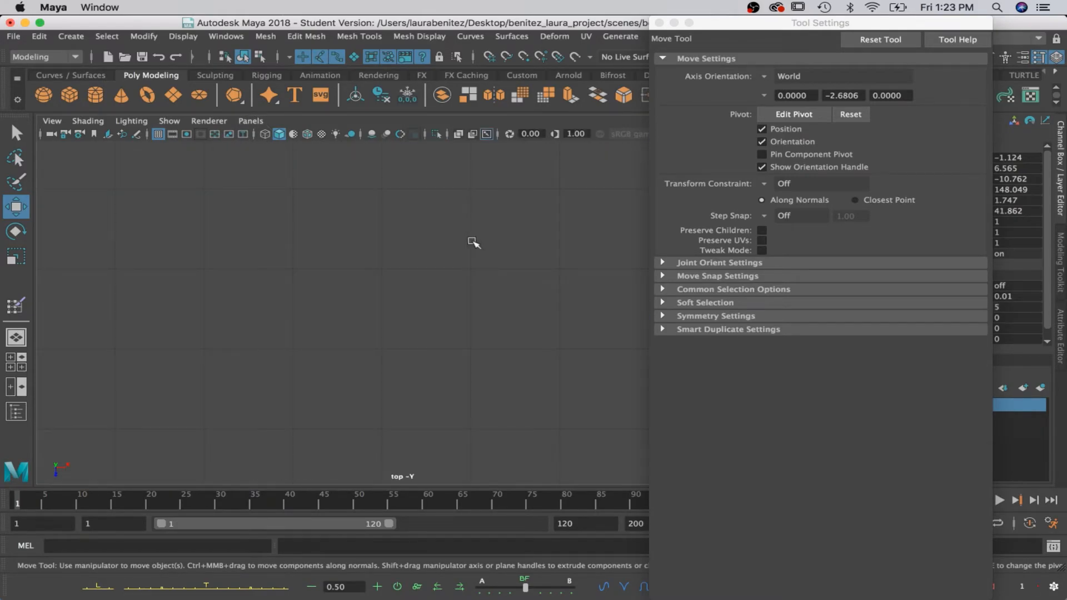
key(space)
key(space)
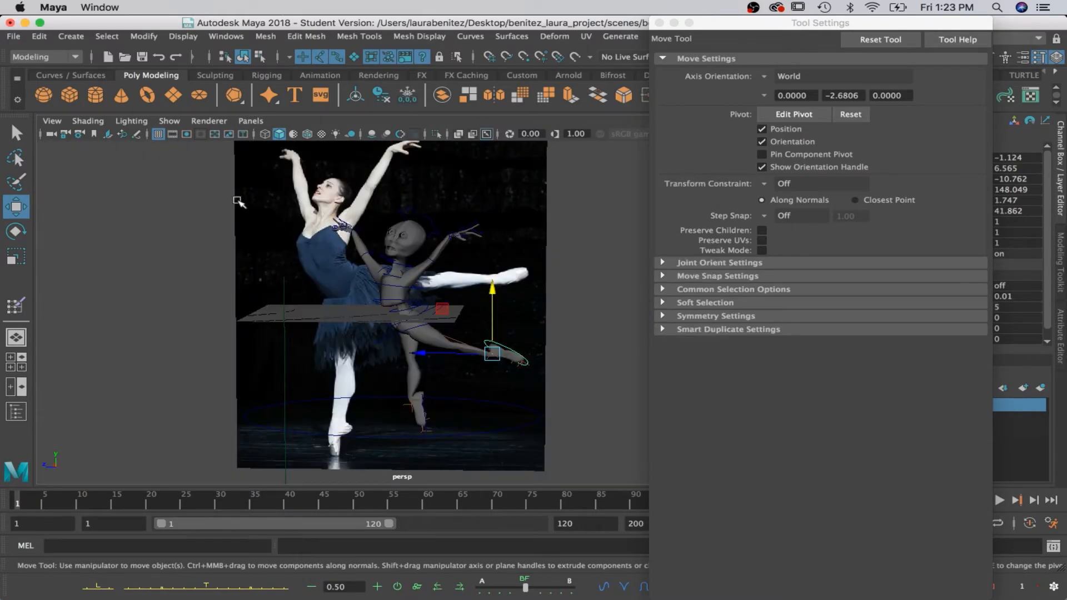
scroll(308, 262, up, 3)
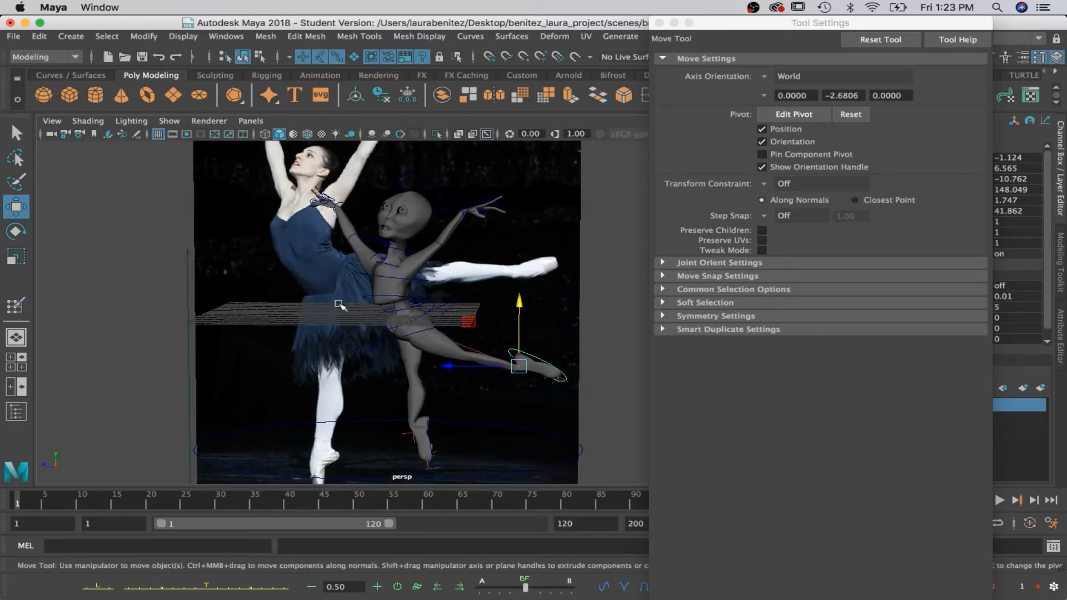
alt+drag(339, 305, 273, 292)
alt+middle_drag(274, 291, 269, 286)
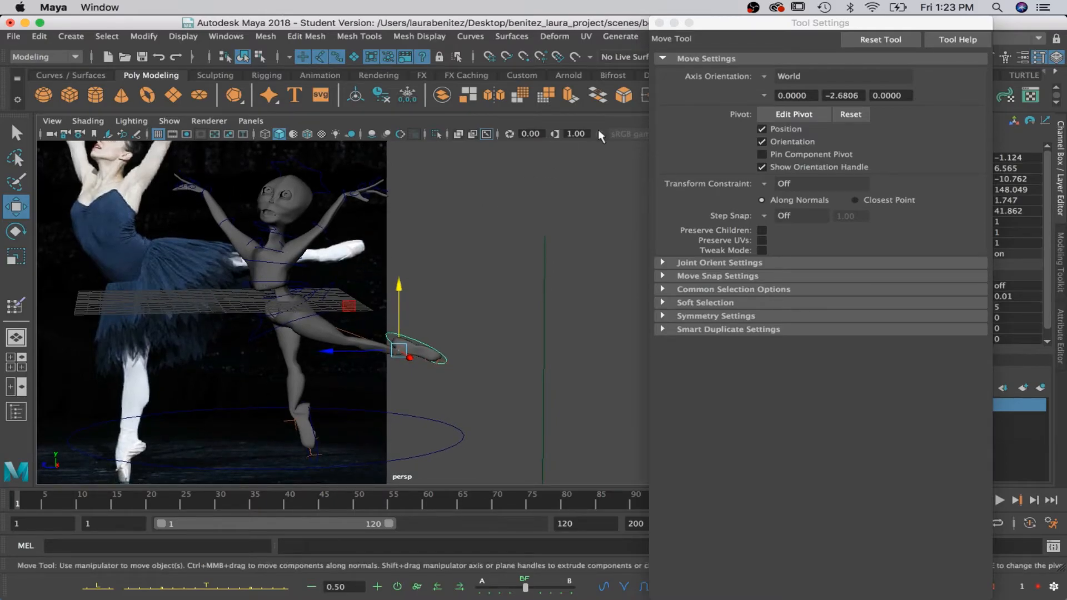
Close the Tool Settings window and create a polygon plane scaled uniformly to about 55.4.
click(660, 22)
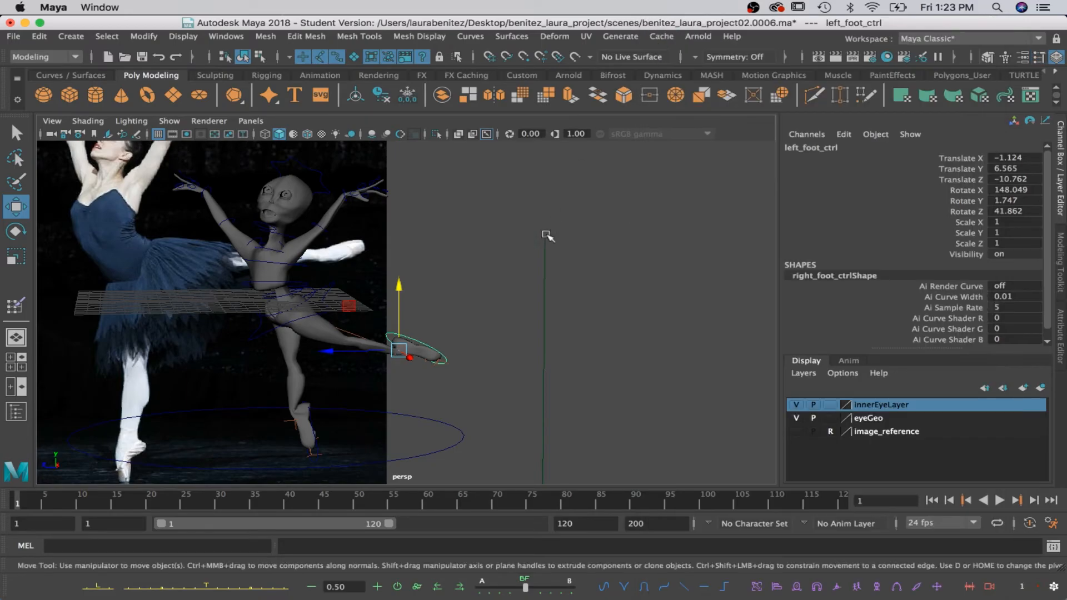
alt+middle_drag(466, 294, 533, 298)
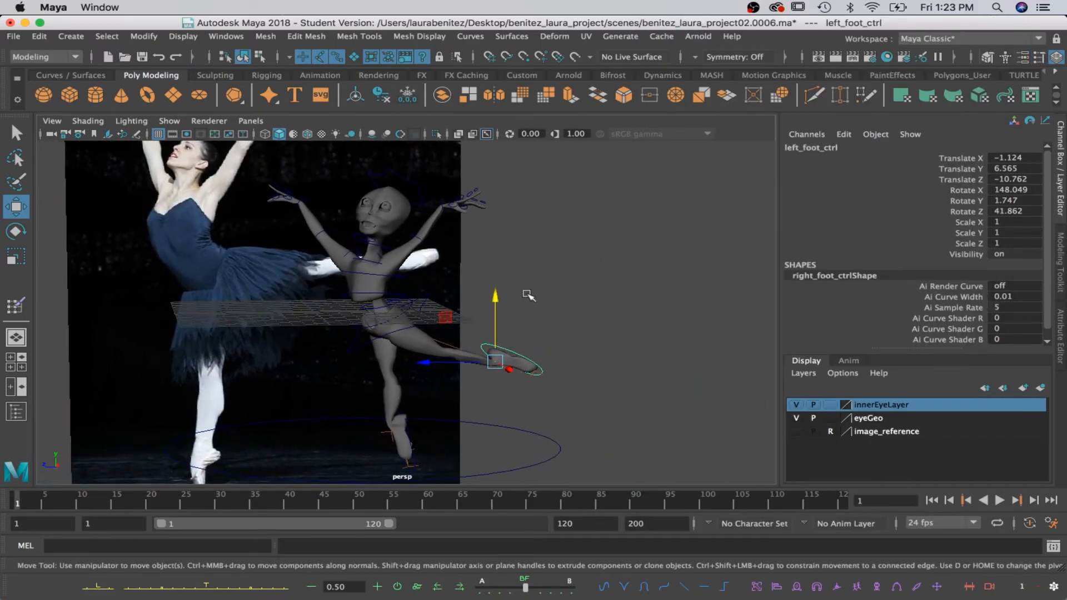
click(174, 96)
key(r)
drag(312, 311, 356, 314)
Lower the plane to about -14.4 in Y beneath the feet and scale it uniformly to about 156.8.
key(w)
drag(316, 245, 332, 402)
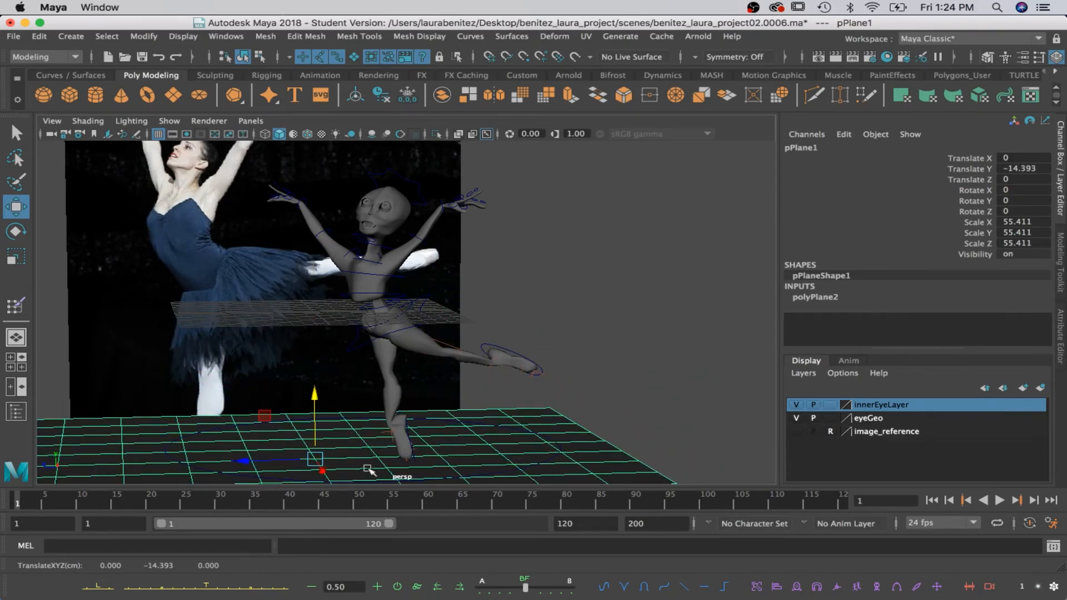
key(r)
drag(315, 459, 519, 450)
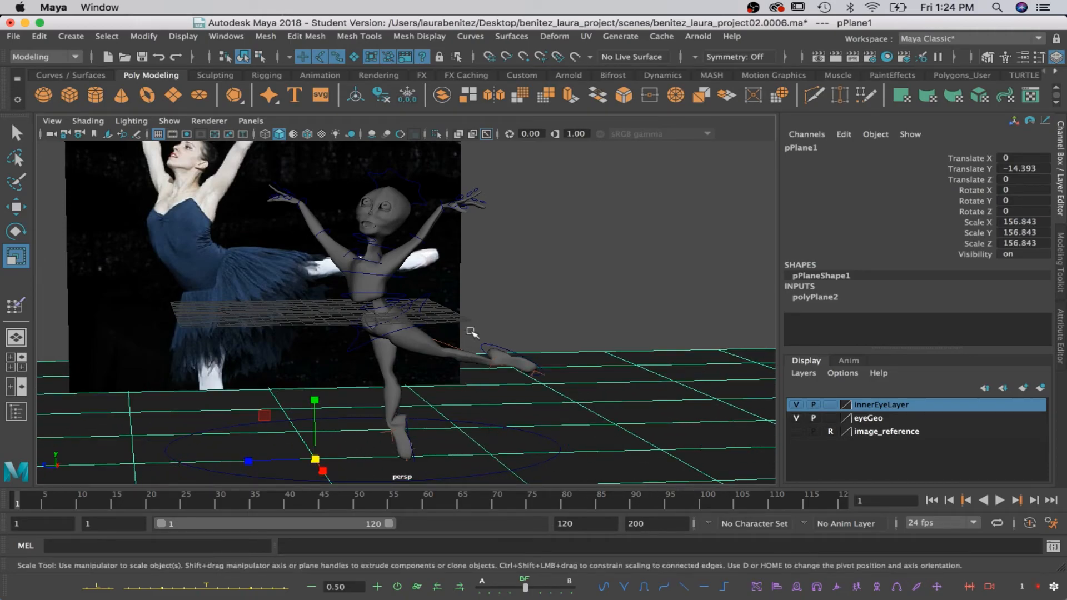
Turn on the resolution gate and frame the posed character and floor inside the 960 x 540 render area.
click(189, 135)
alt+right_drag(448, 279, 486, 291)
alt+middle_drag(486, 291, 486, 275)
alt+right_drag(493, 298, 481, 282)
alt+middle_drag(481, 281, 546, 283)
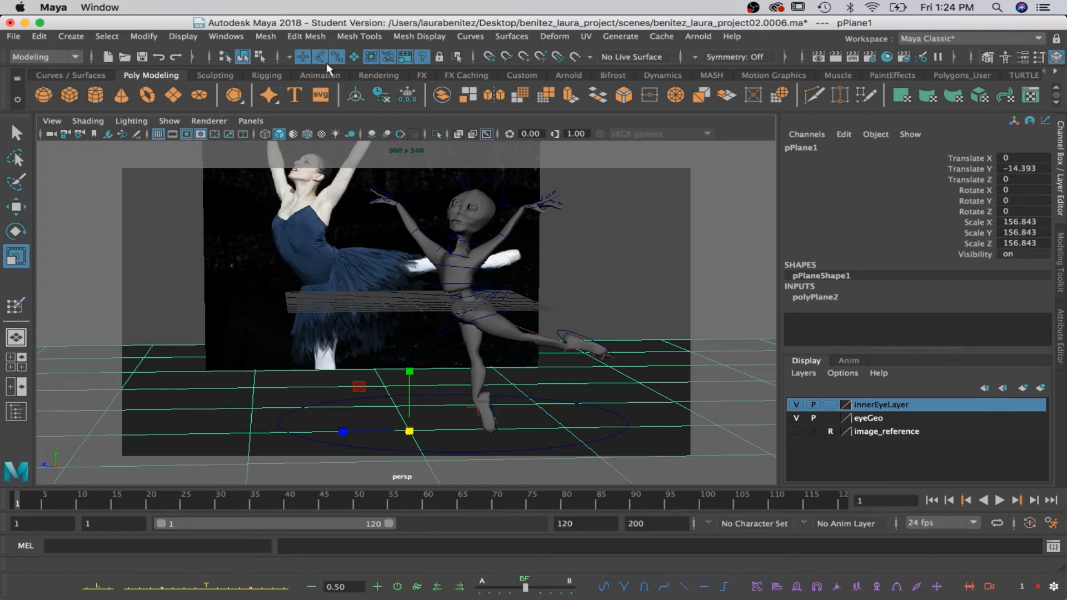
Render the current frame and save it as a JPEG named with the artist's name plus _project02_render01, closing the render window.
click(836, 57)
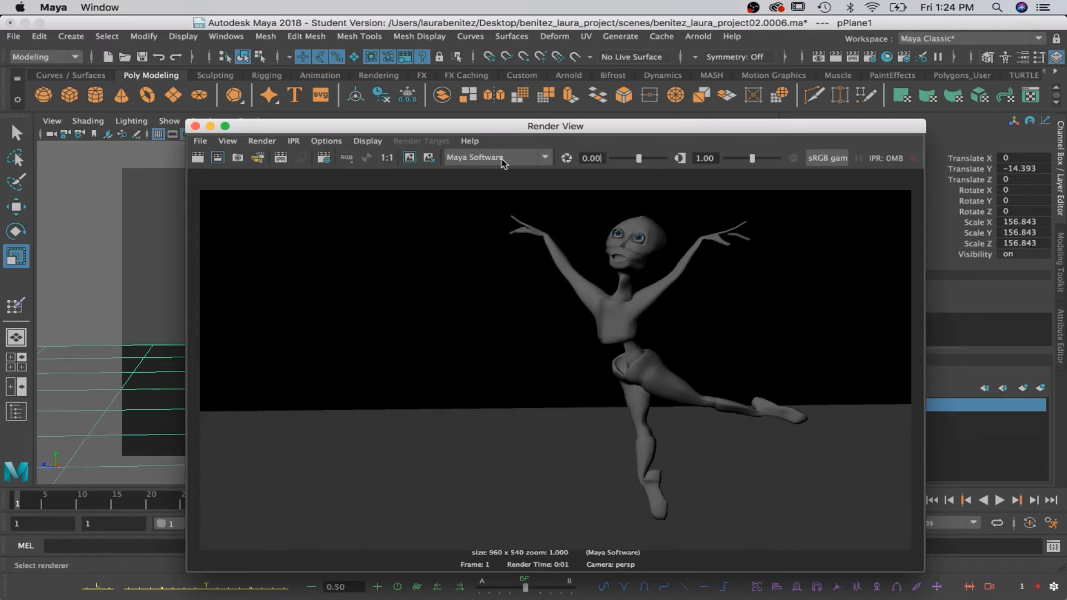
click(199, 142)
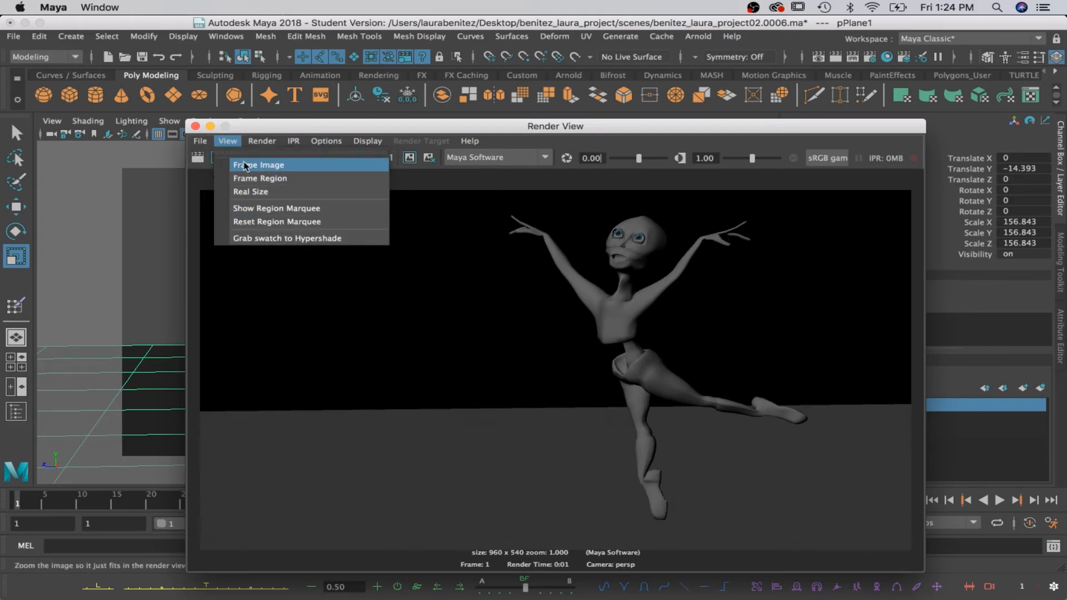
click(231, 179)
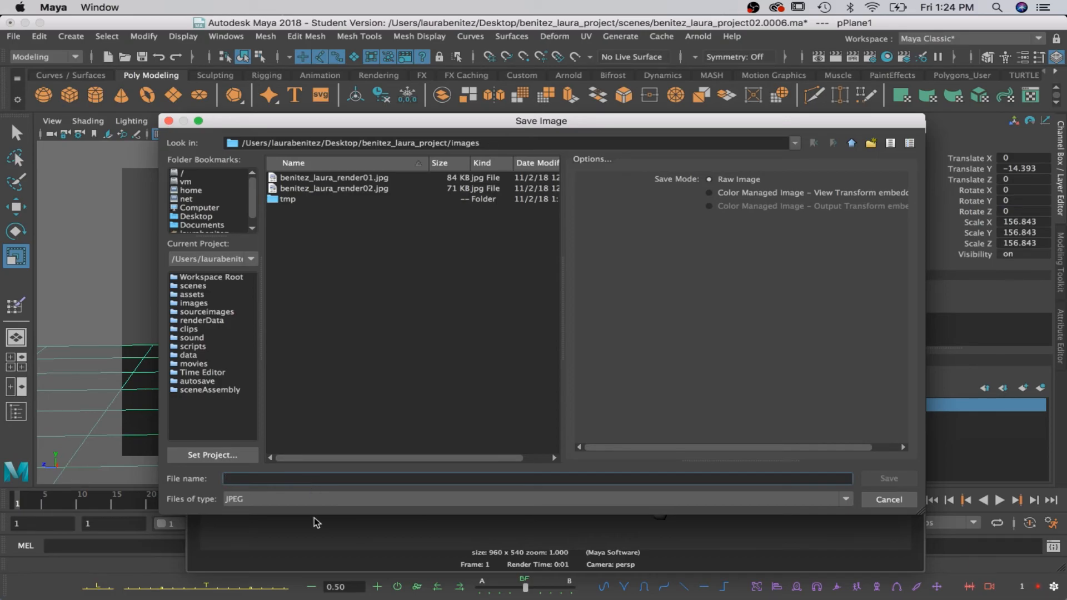
text(benitez_la)
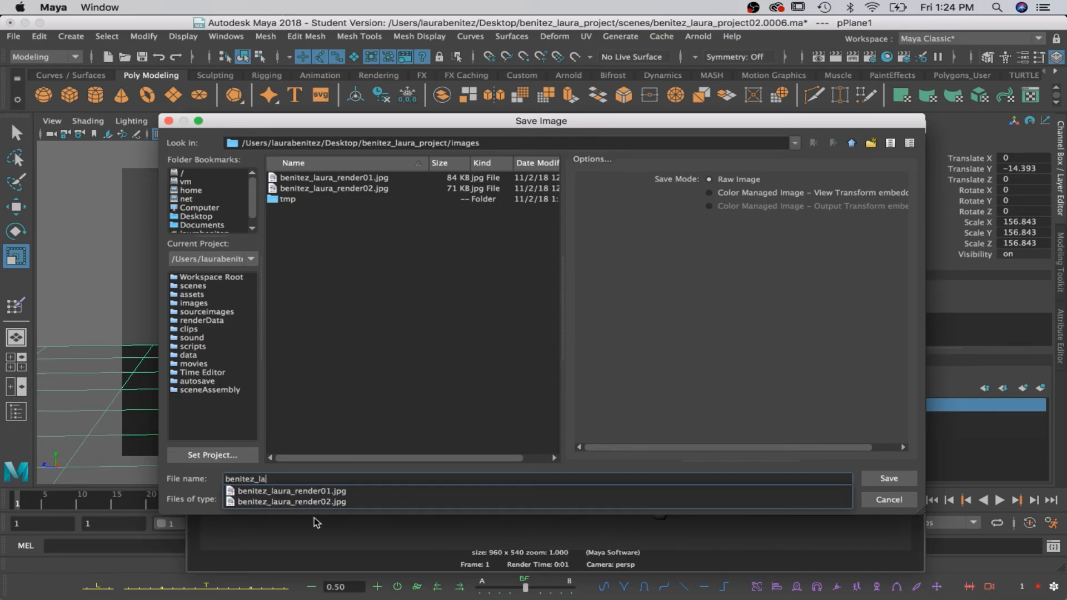
text(ura_project0)
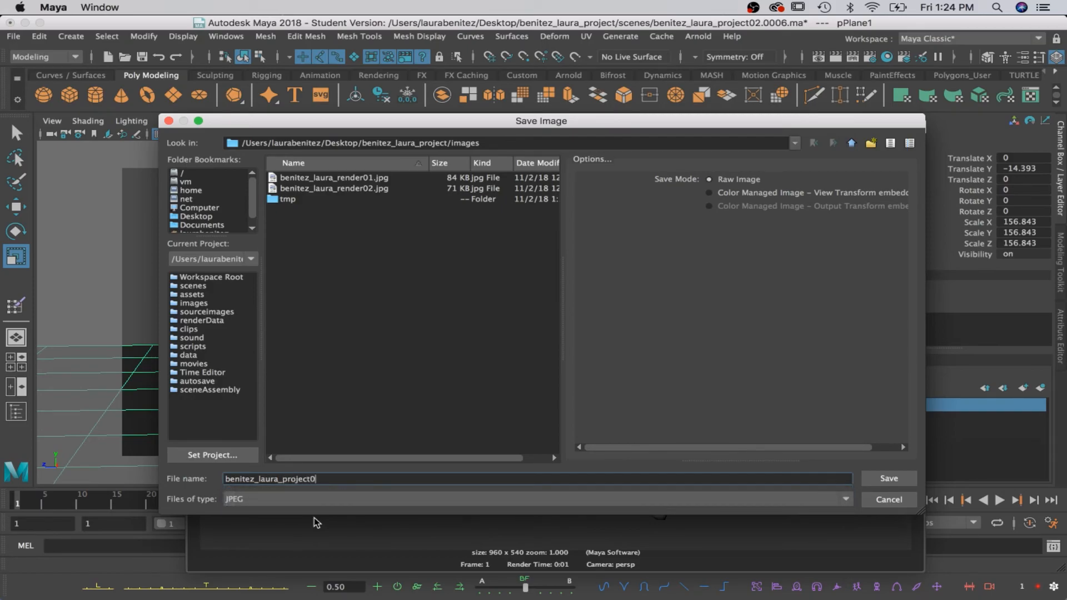
text(2_rendw)
key(BackSpace)
text(er03)
key(Return)
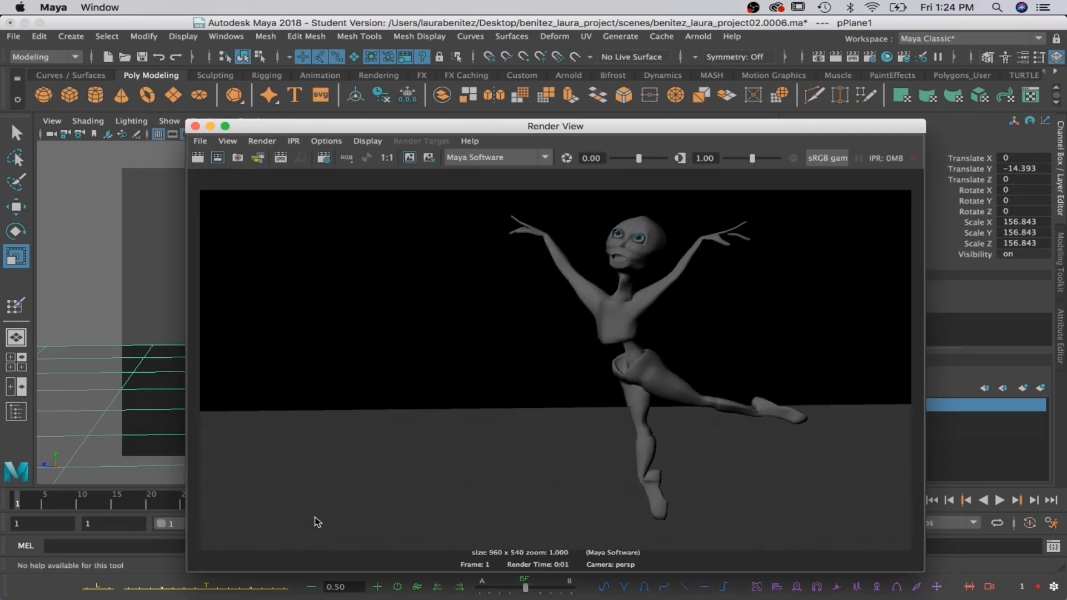
click(196, 127)
Frame the posed character and floor from behind inside the resolution gate and render the current frame.
alt+drag(206, 223, 377, 219)
alt+drag(431, 242, 608, 237)
alt+right_drag(364, 274, 378, 285)
alt+middle_drag(372, 281, 410, 277)
mouse_move(411, 278)
alt+right_down()
mouse_move(406, 296)
mouse_move(397, 271)
alt+right_up()
alt+middle_drag(396, 271, 383, 264)
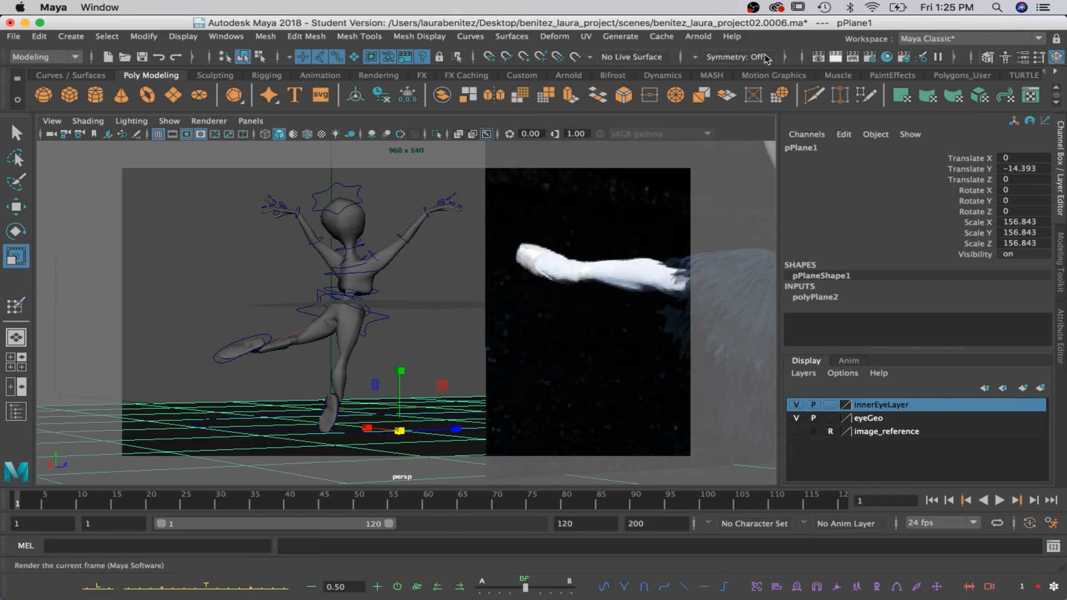
click(800, 58)
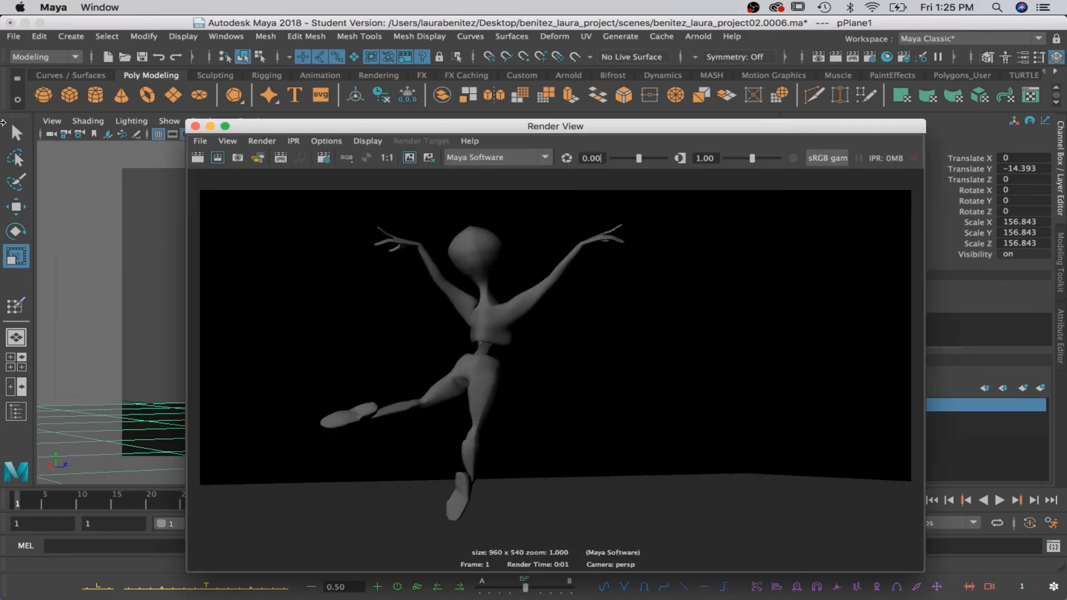
Save the back-view render as a JPEG named with the artist's name plus _project02_render02 and close the render window.
click(200, 140)
click(217, 178)
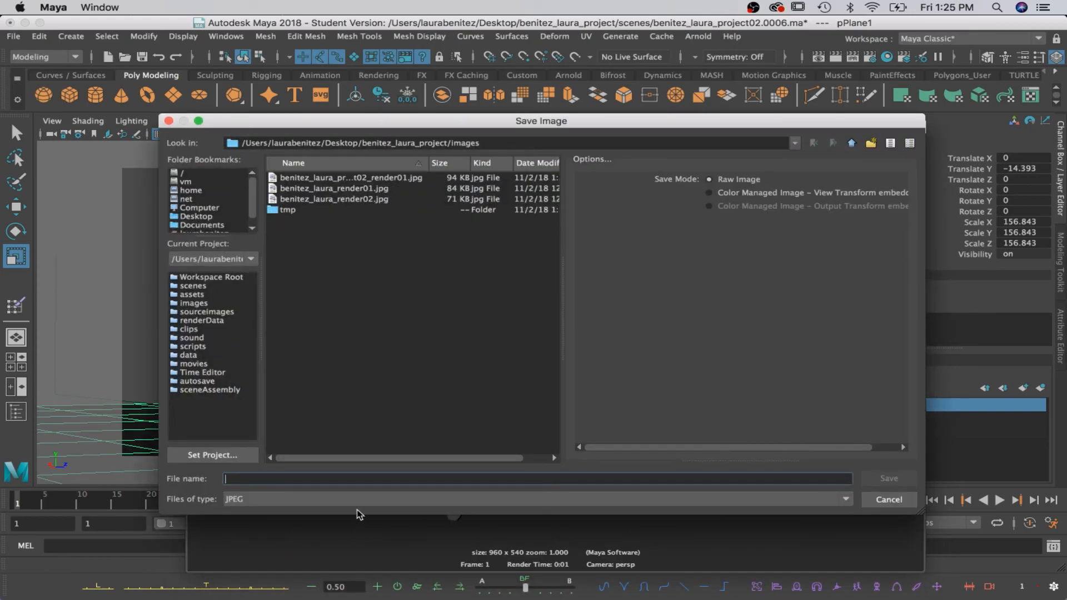
text(be)
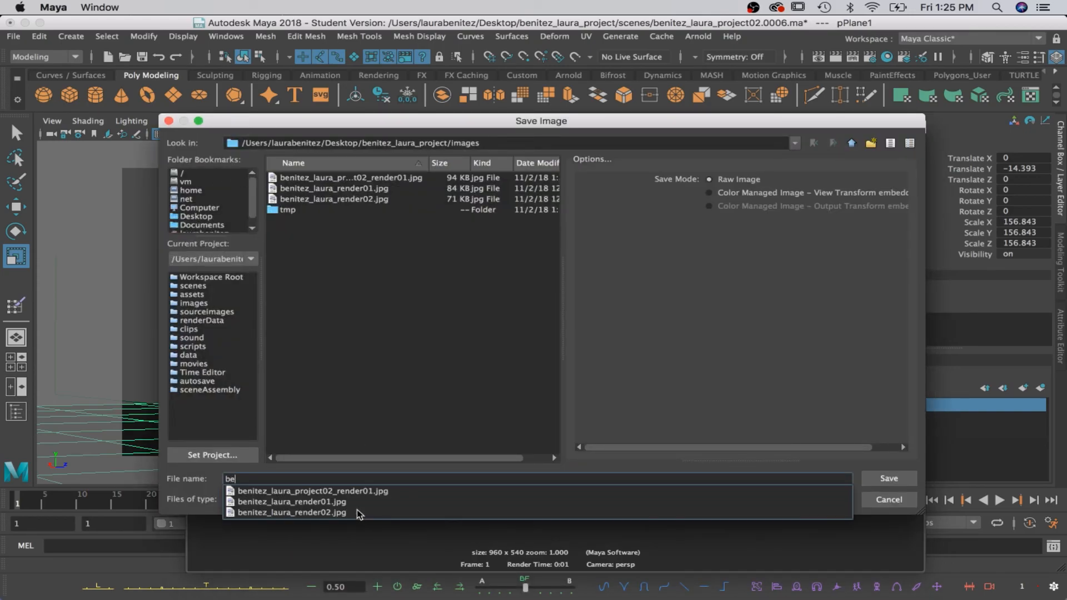
text(nitez_larua)
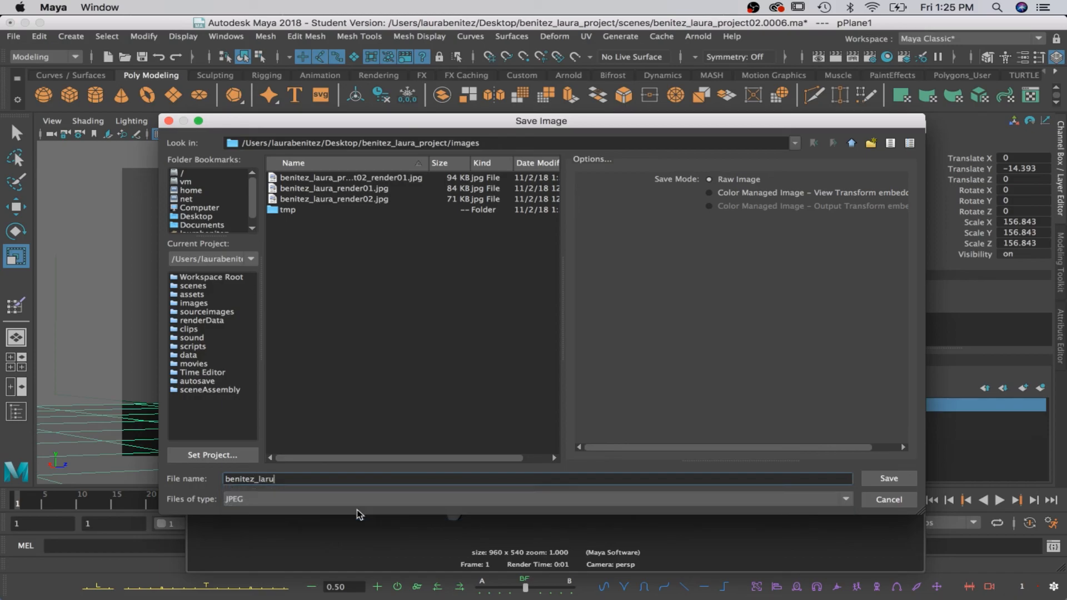
key(BackSpace)
key(BackSpace)
text(ura)
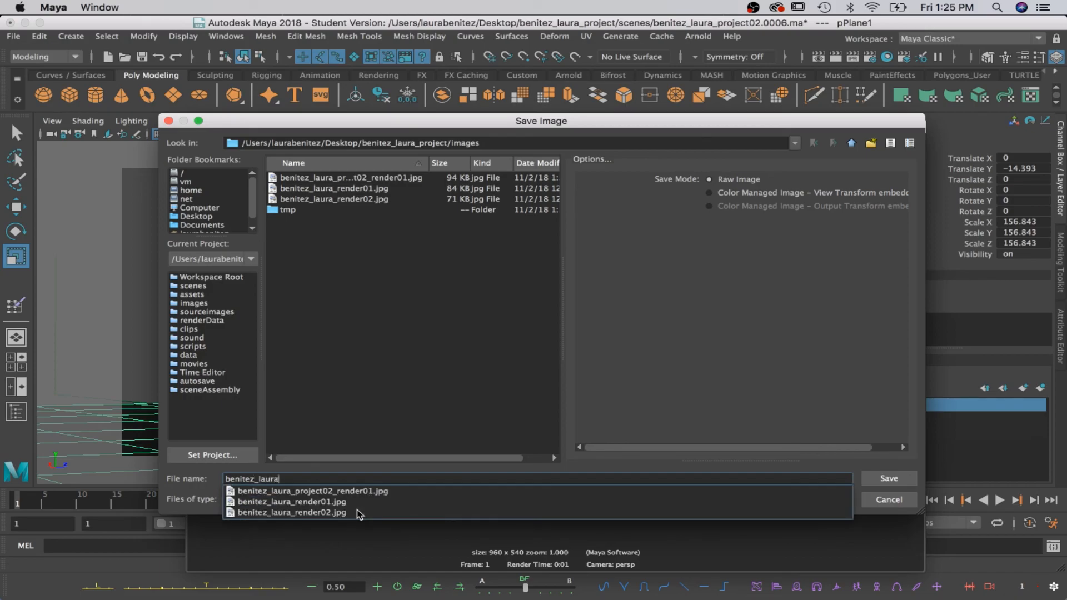
text(_project0)
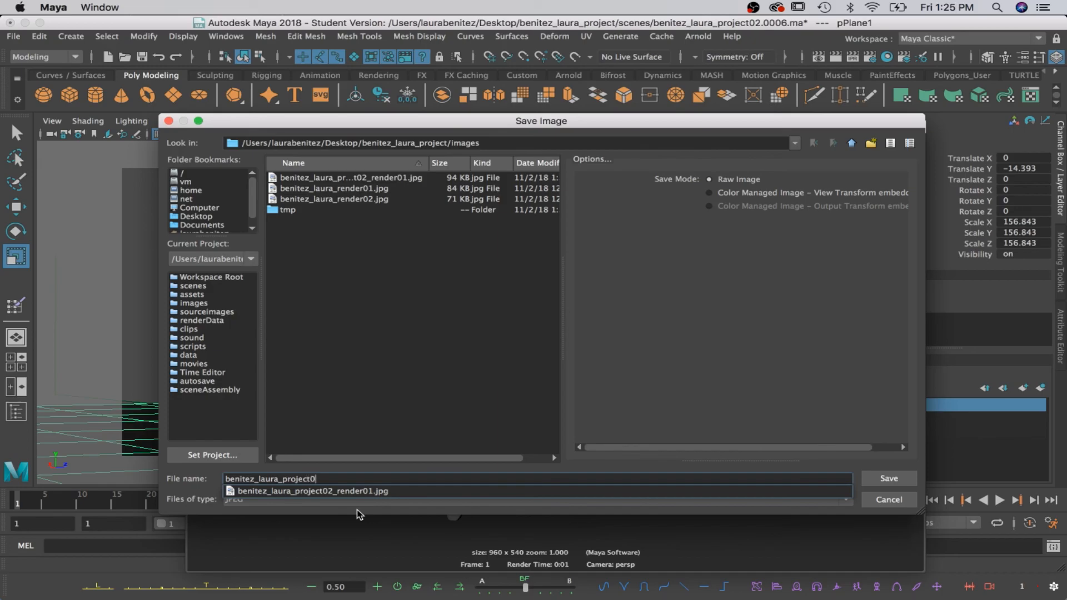
text(2_render02)
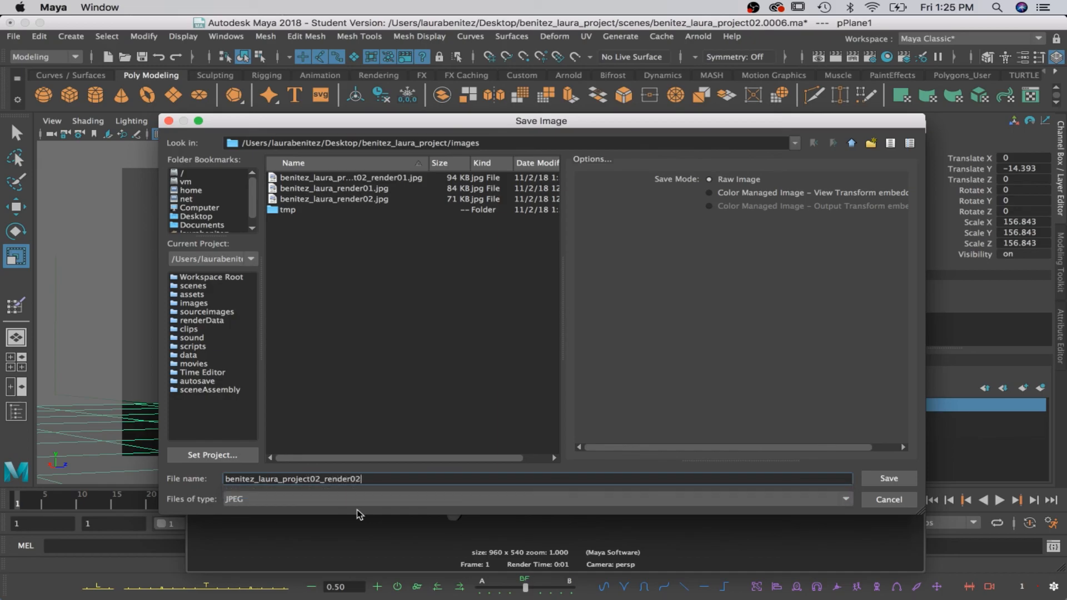
key(Return)
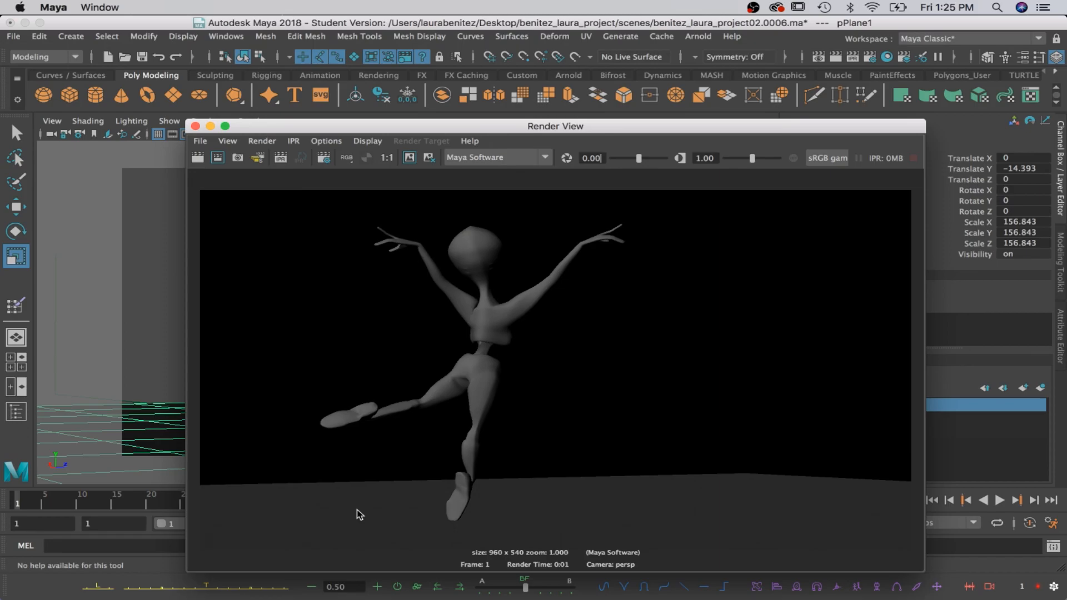
click(195, 127)
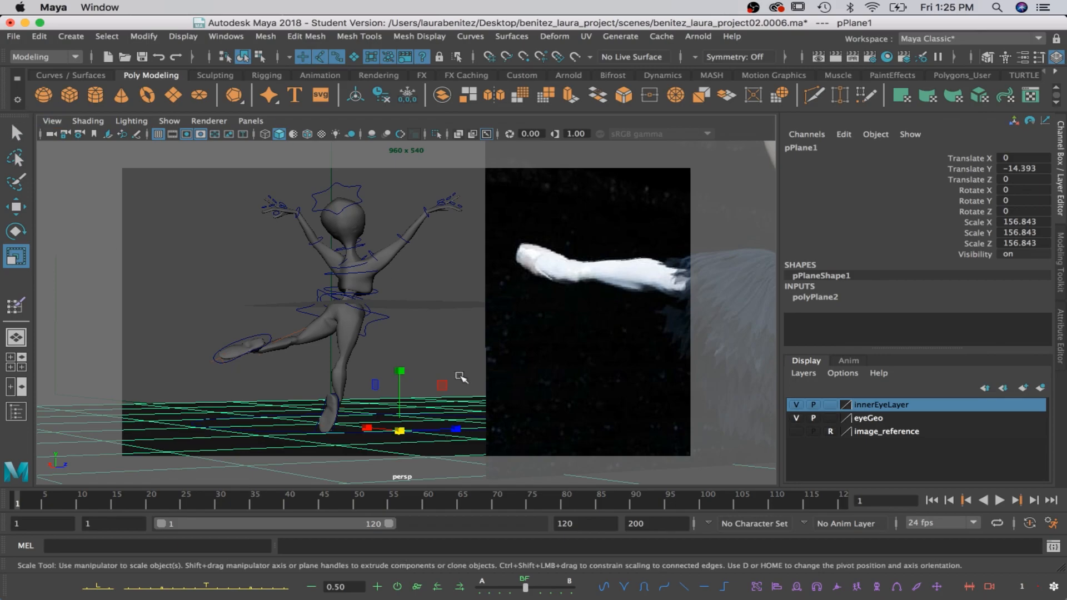
mouse_move(627, 590)
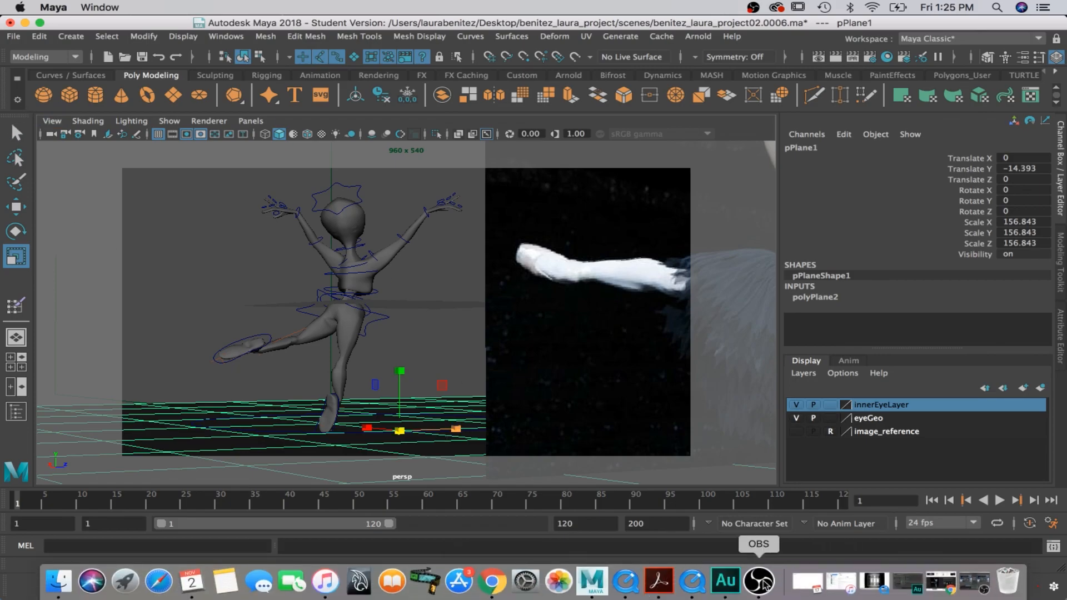